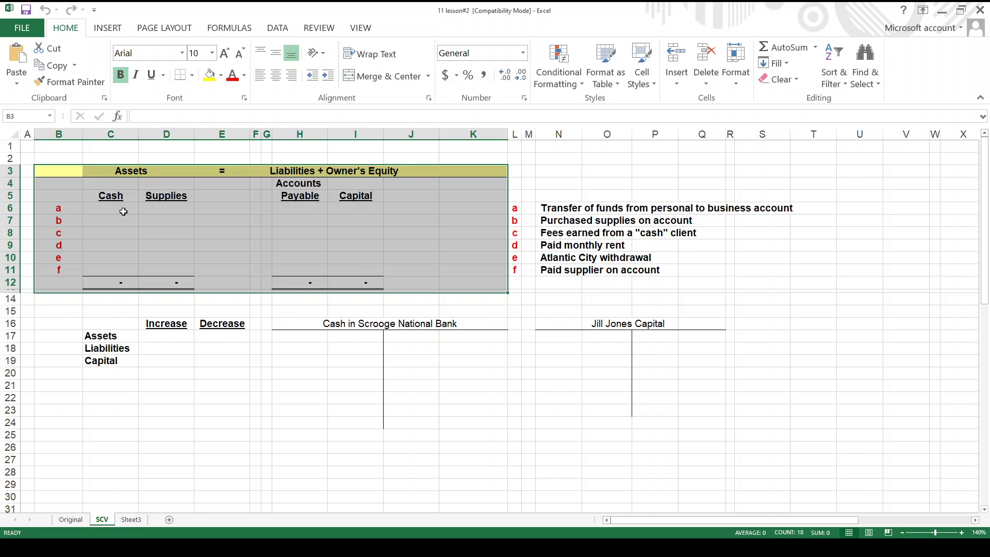
- Enter 10000 as the Cash amount for transaction a, the transfer of personal funds to the business account
left_click(123, 211)
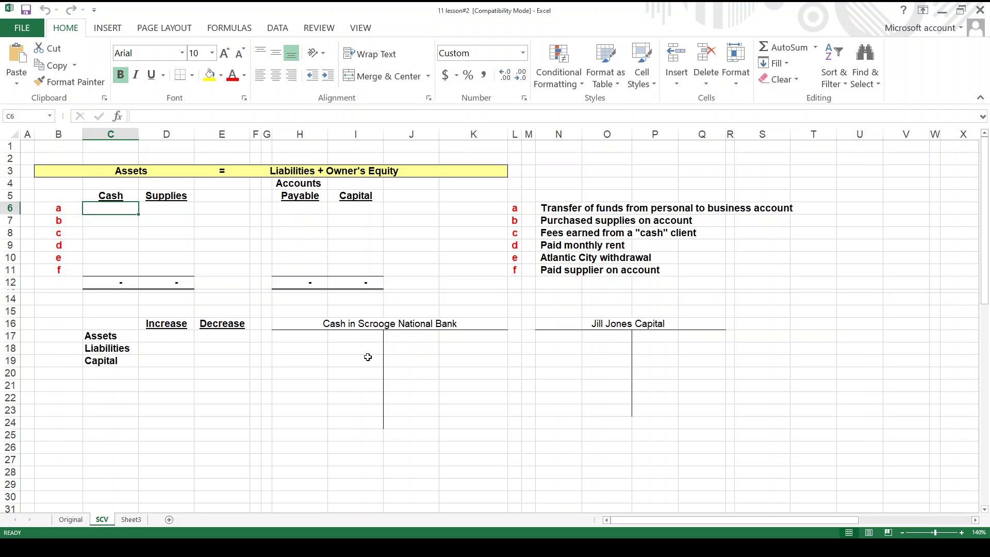
left_click(565, 208)
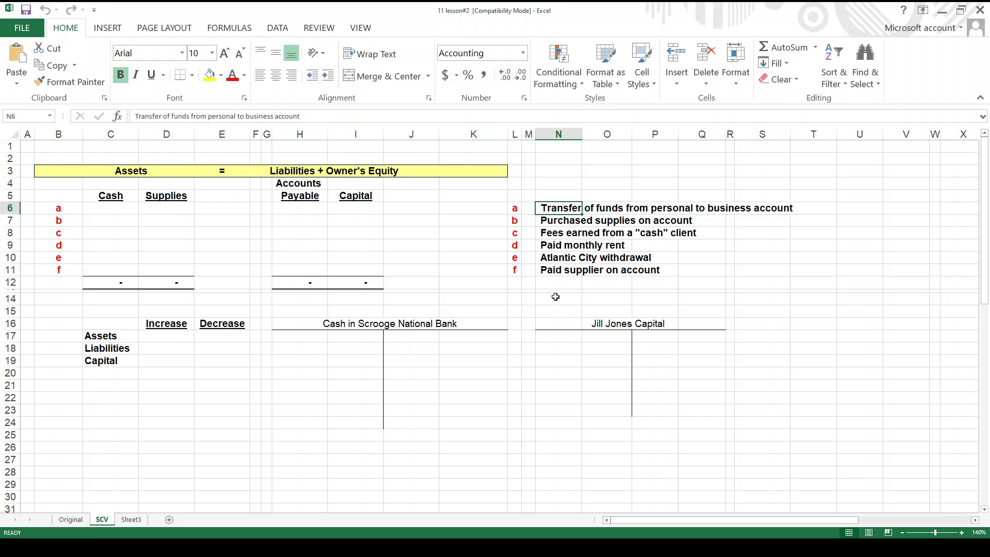
key("Left")
key("Left")
key("Left")
key("Left")
key("Left")
key("Left")
key("Left")
key("Left")
key("Left")
key("Left")
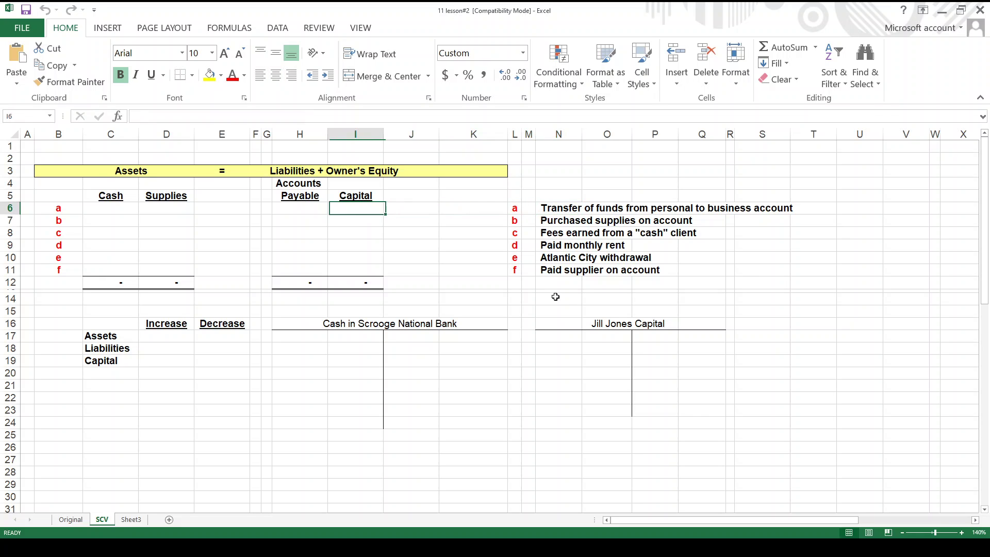
key("Left")
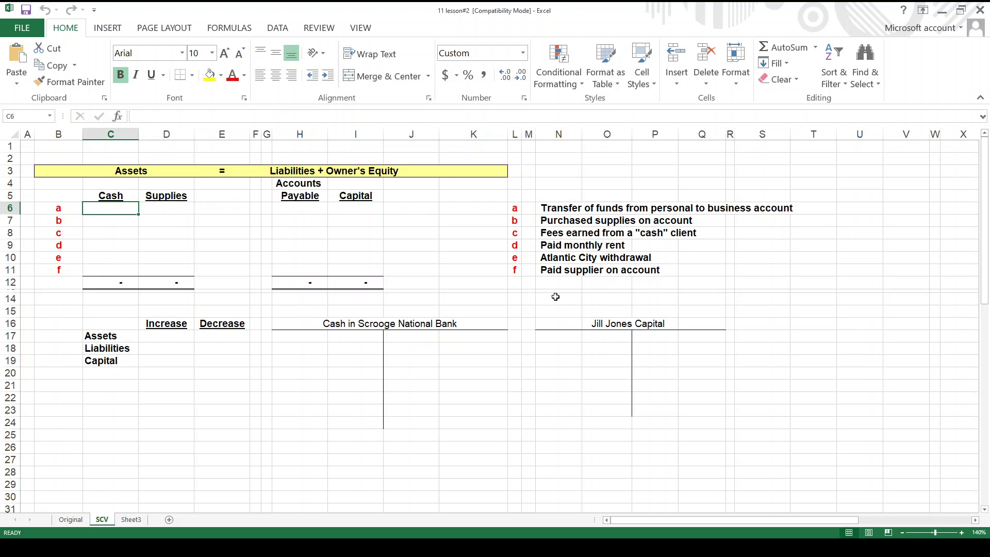
type("+10000")
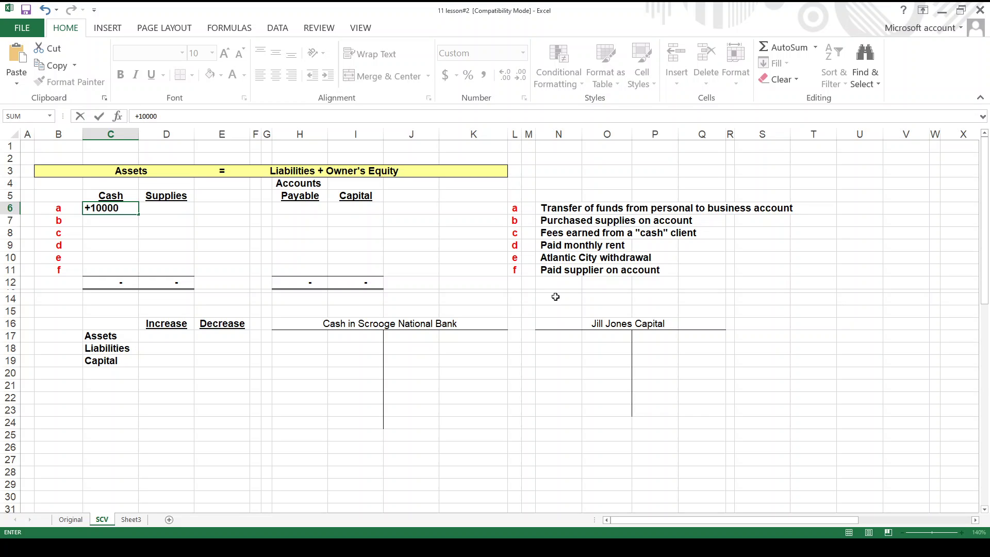
key("Return")
- Enter 10000 in the Capital column for transaction a
key("Up")
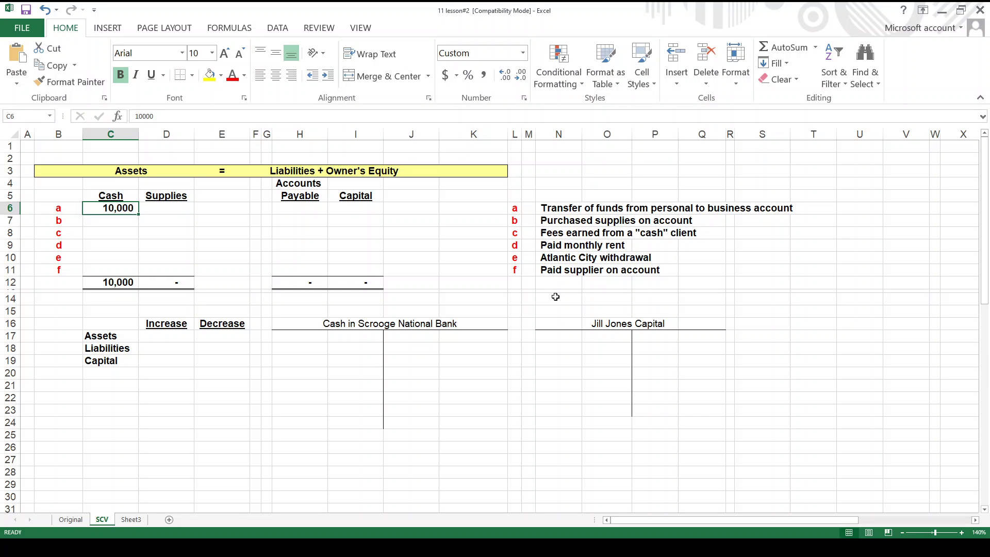
key("Right")
key("Right")
key("Right")
key("Right")
key("Right")
key("Right")
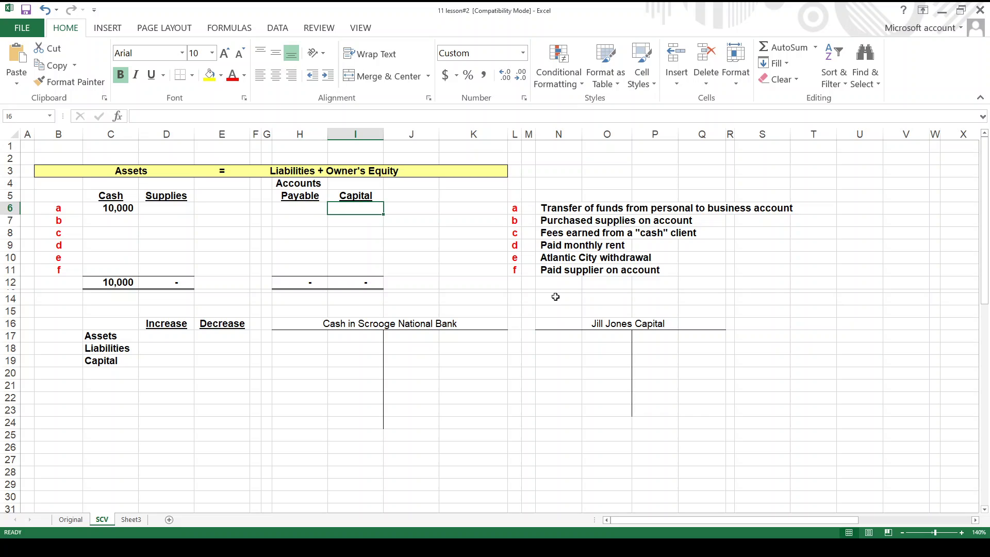
type("+10000")
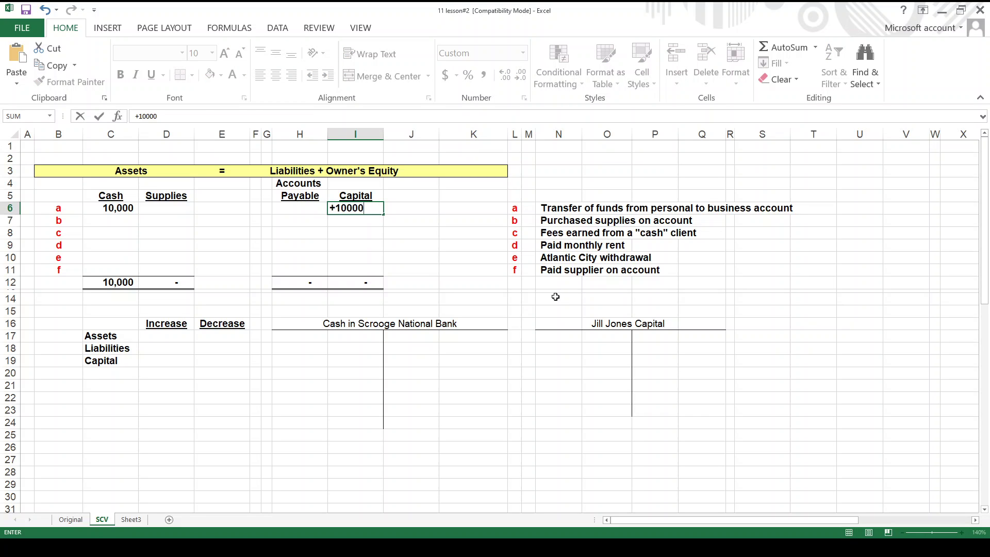
key("Return")
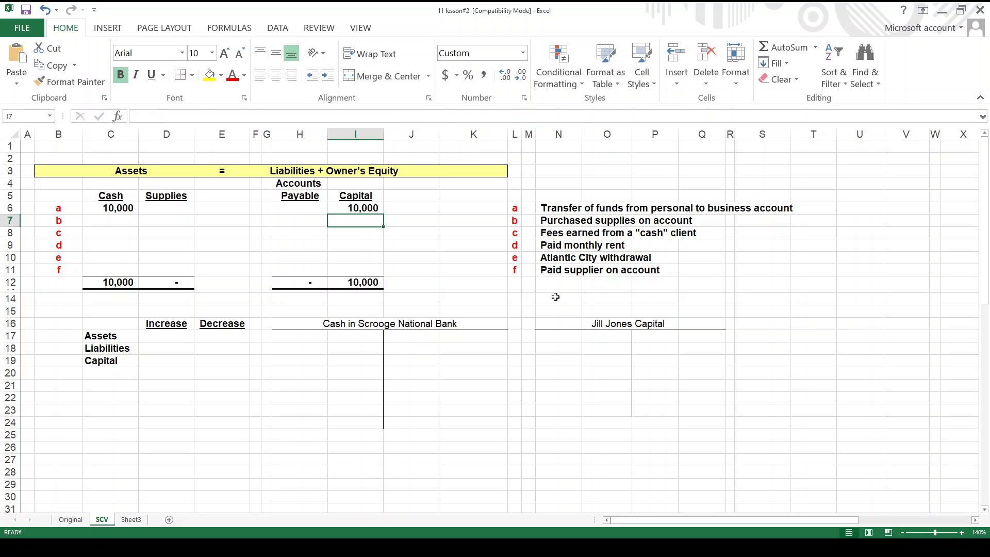
- Label transaction a's Capital entry "Investment" in the cell beside it
key("Up")
key("Right")
type("In")
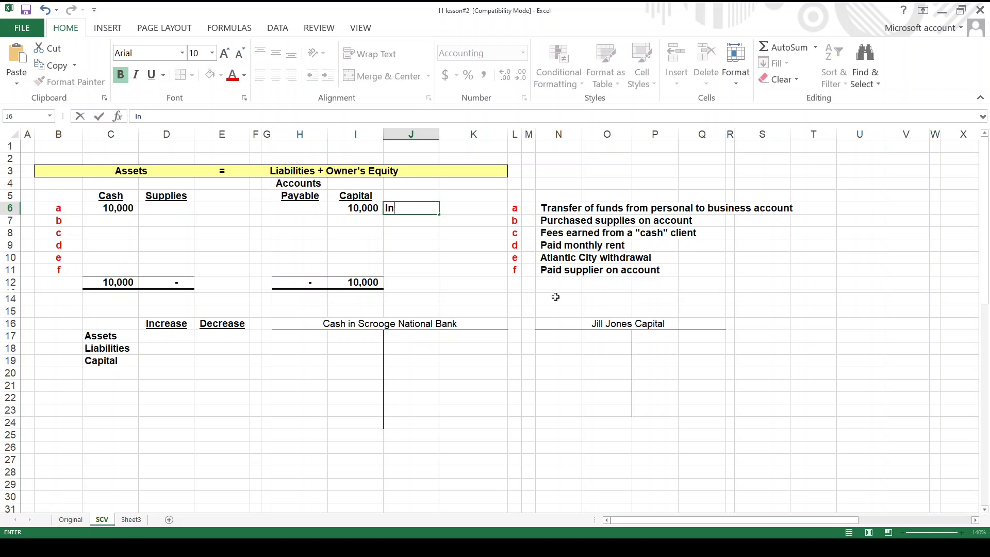
type("vestment")
key("Return")
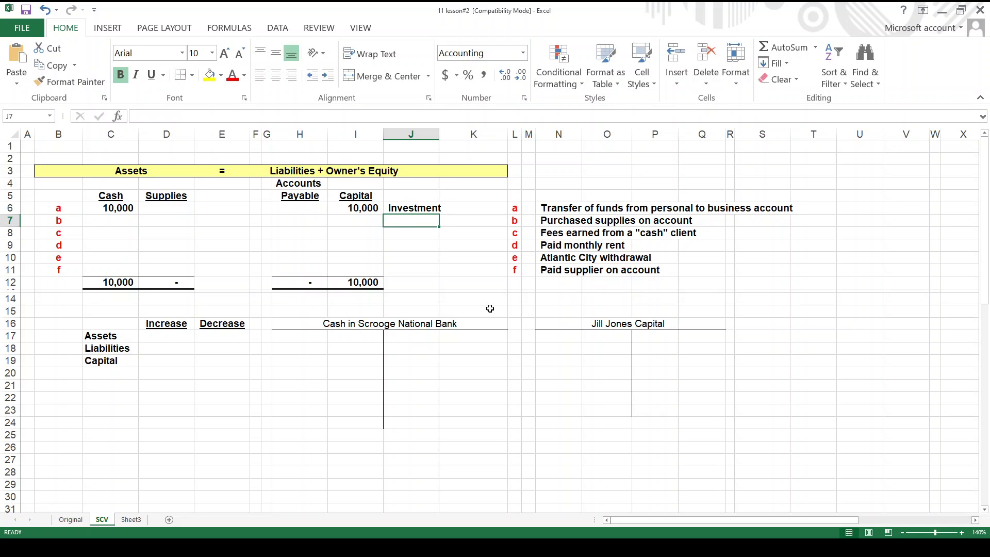
- Examine the Capital column, the description cells beside it, and the Cash and Capital totals
left_click(355, 198)
left_click_drag(355, 198, 352, 282)
left_click(408, 206)
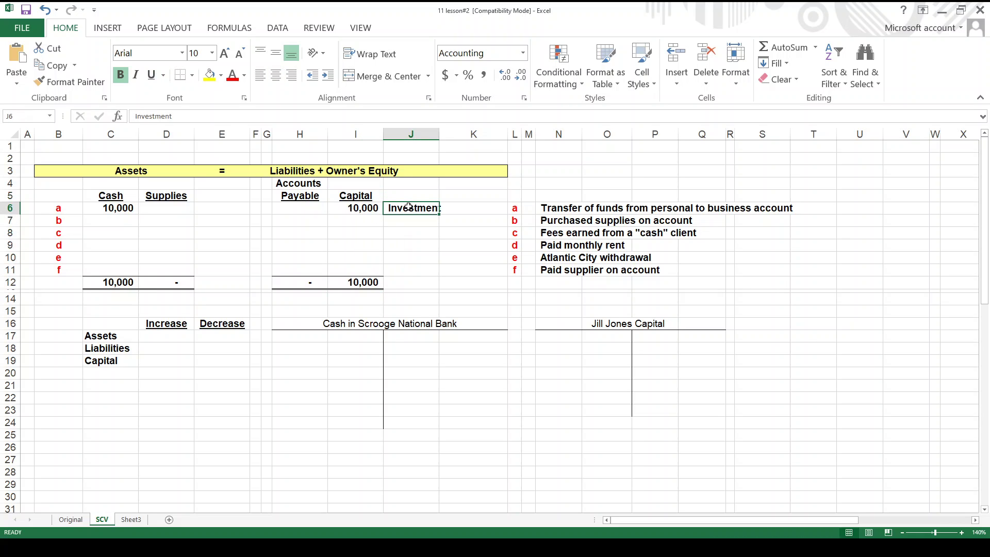
left_click(400, 221)
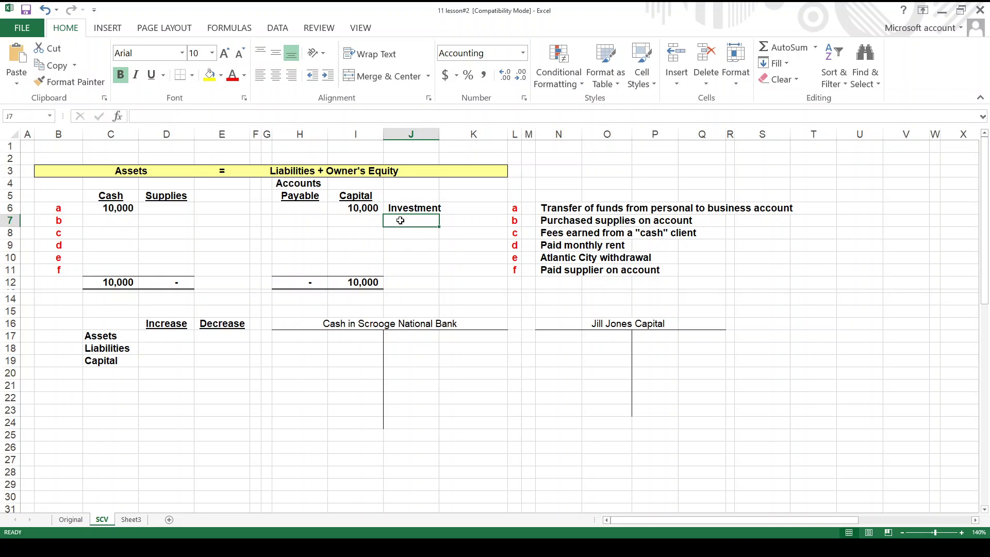
left_click(402, 230)
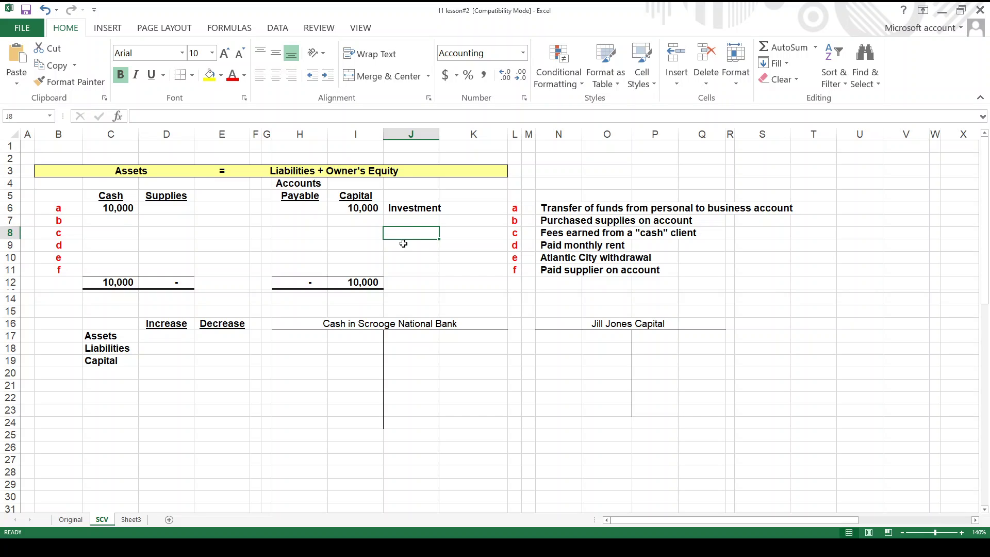
left_click(403, 244)
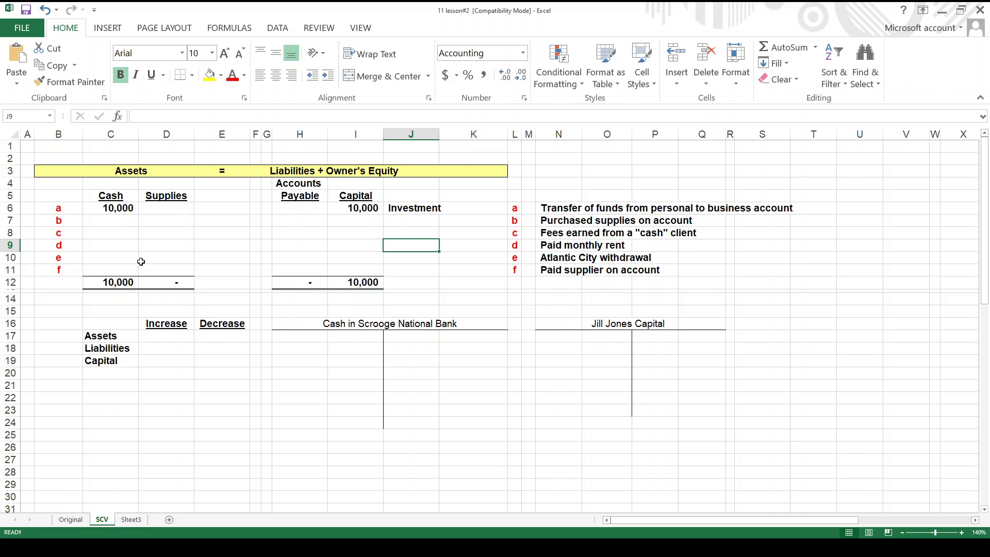
left_click(135, 279)
left_click(349, 282)
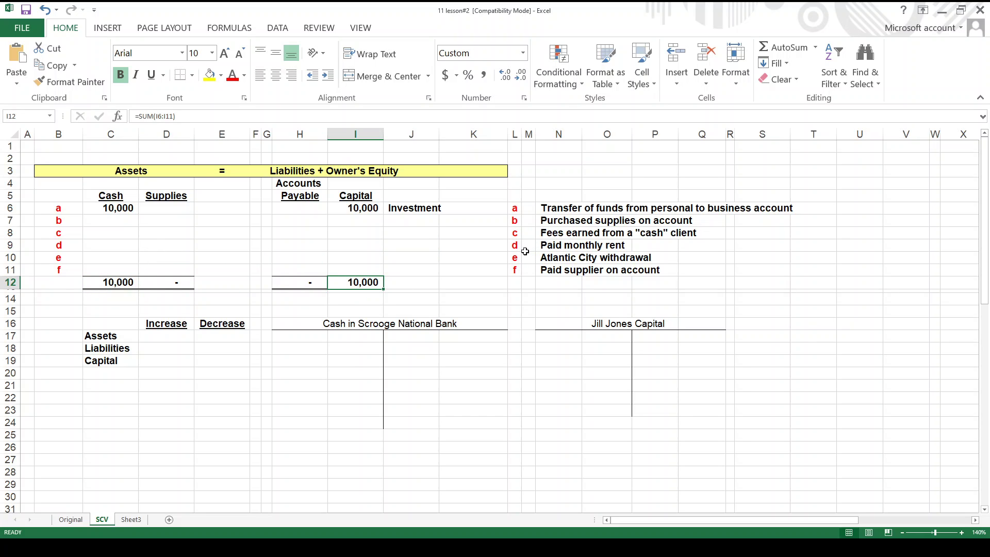
- Enter 500 in the Supplies column for transaction b, supplies purchased on account
left_click(561, 223)
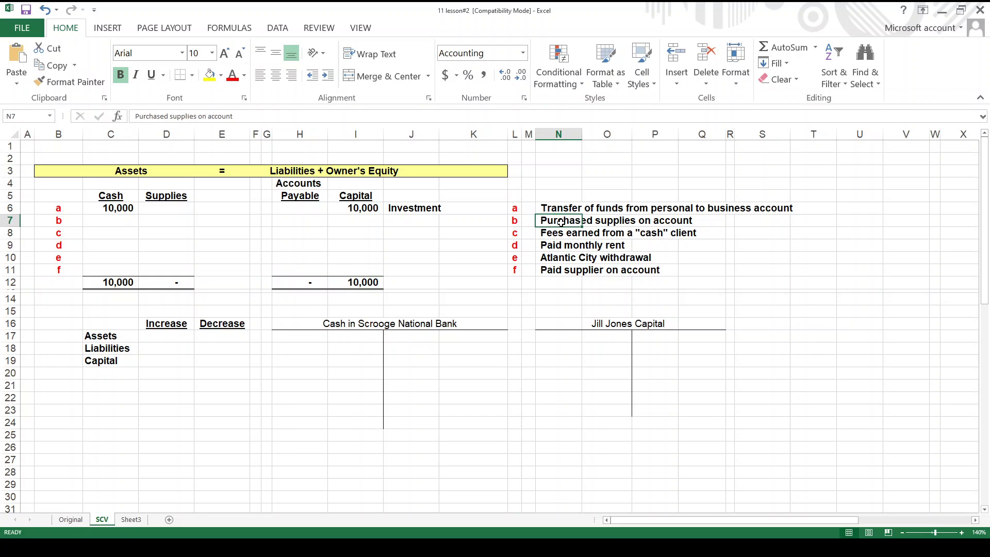
left_click(183, 222)
type("500")
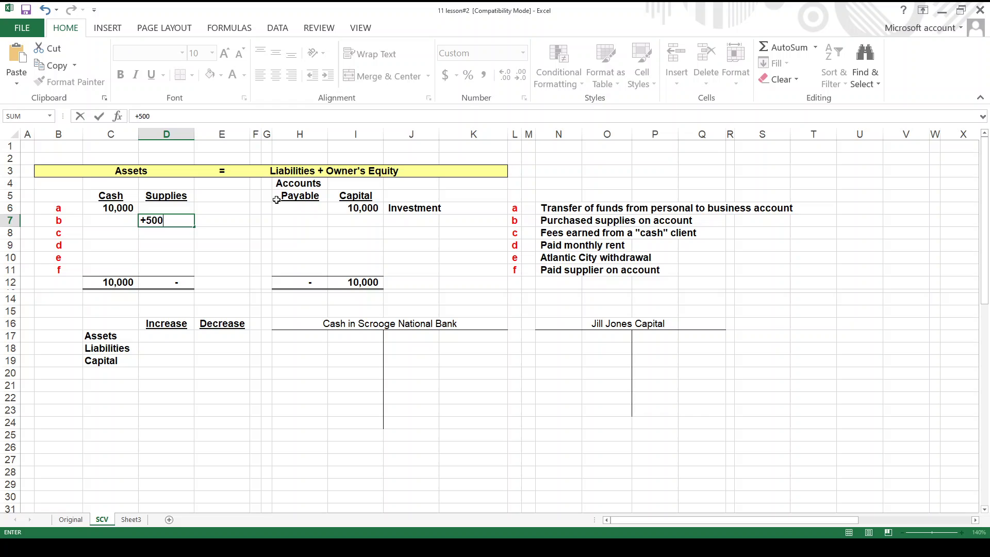
key("Return")
- Enter 500 in the Accounts Payable column for transaction b
key("Up")
key("Right")
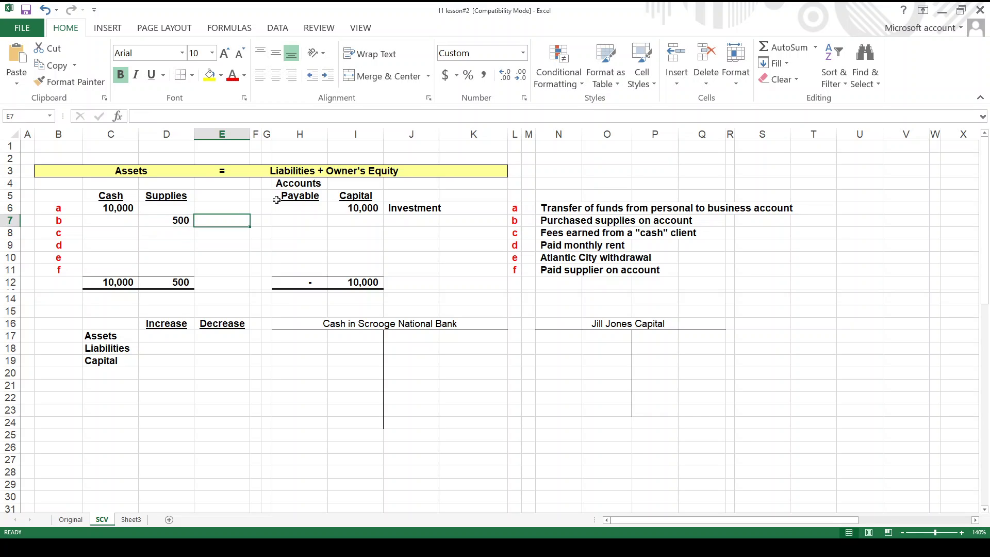
key("Left")
key("Left")
key("Right")
key("Right")
key("Right")
key("Right")
key("Right")
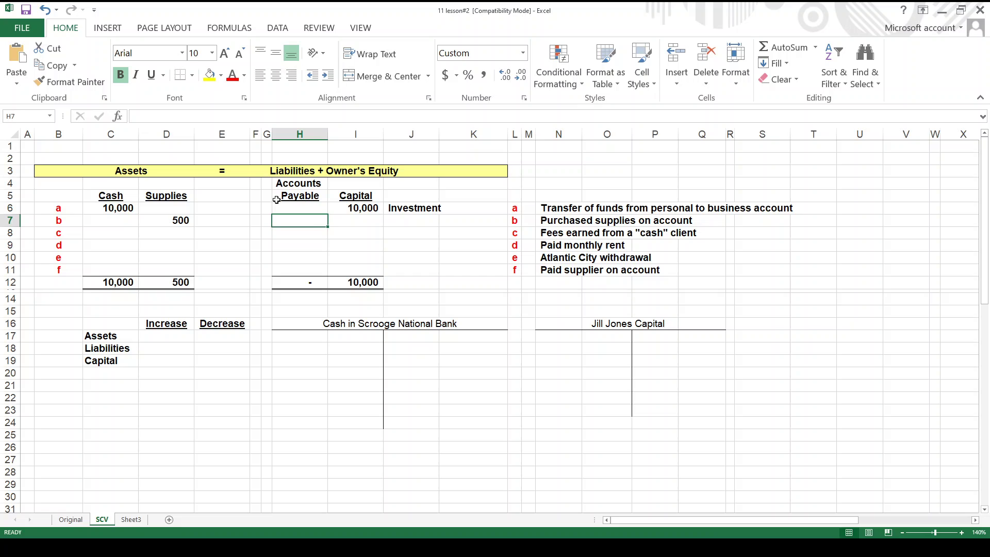
type("+500")
key("Return")
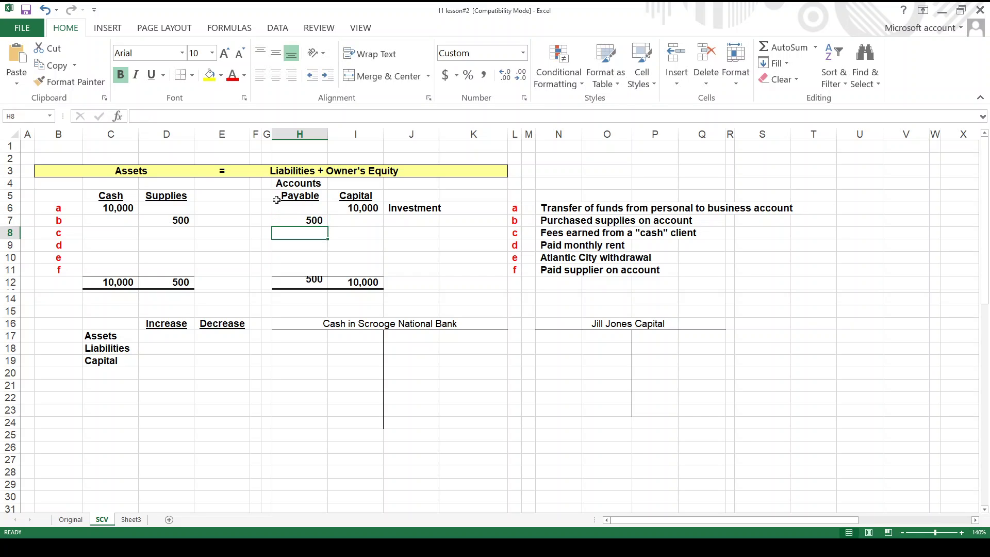
key("Up")
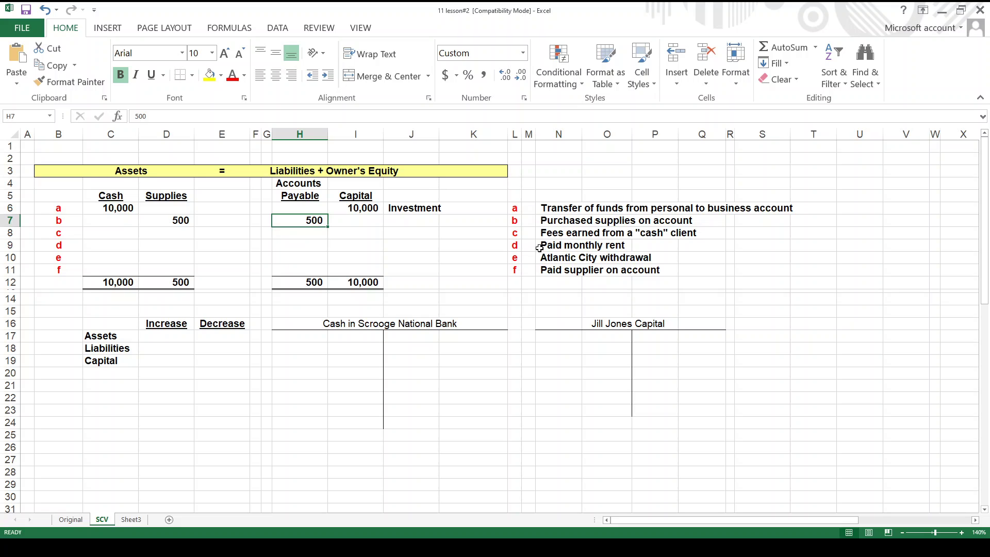
- Enter 2500 in the Cash column for transaction c, fees earned from a cash client
left_click(520, 236)
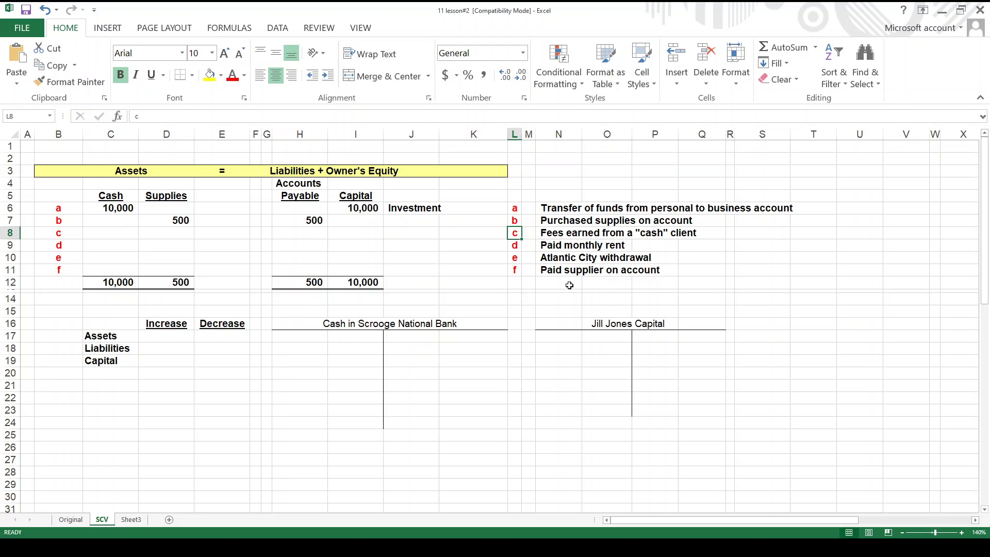
key("Left")
key("Left")
key("Left")
key("Left")
key("Left")
key("Left")
key("Left")
key("Left")
key("Left")
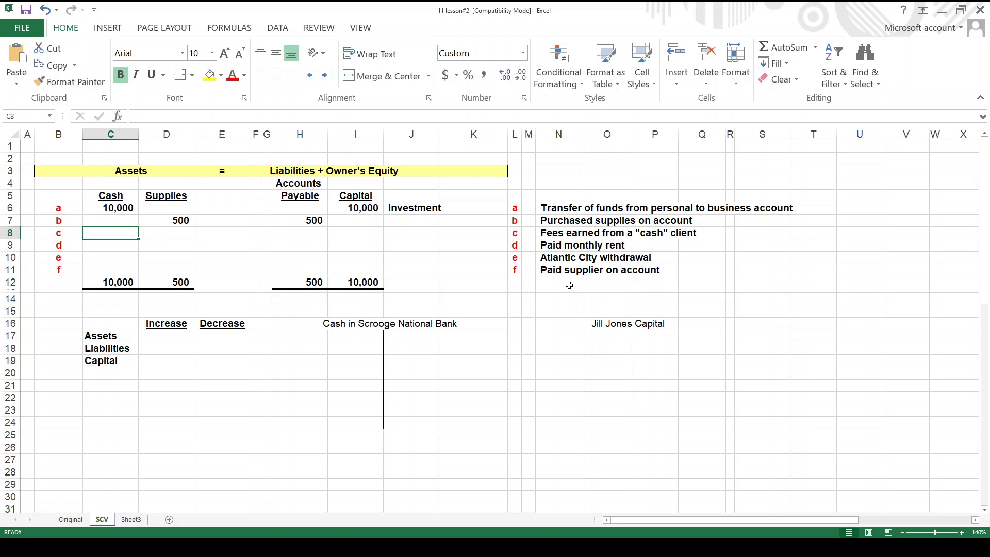
type("+2500")
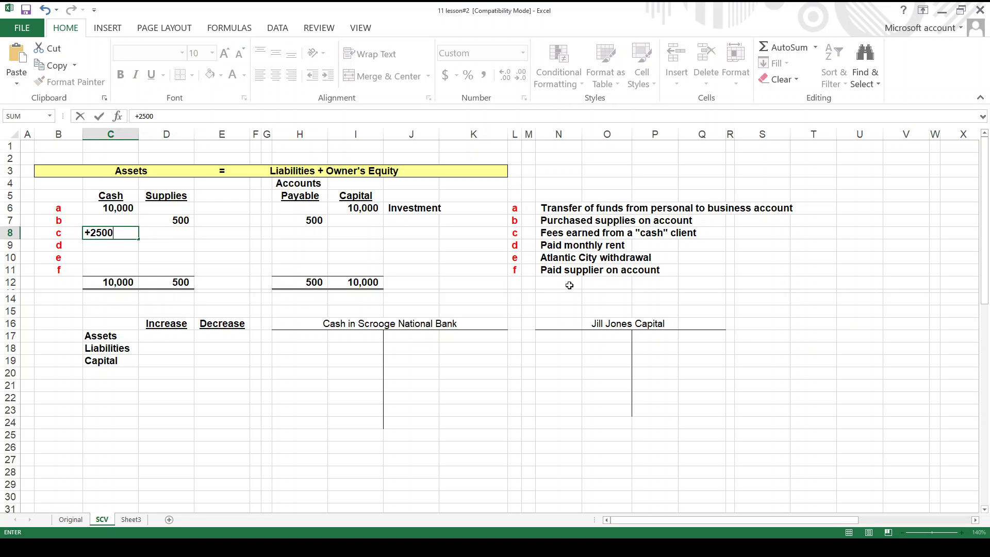
key("Return")
- Enter 2500 in the Capital column for transaction c
key("Up")
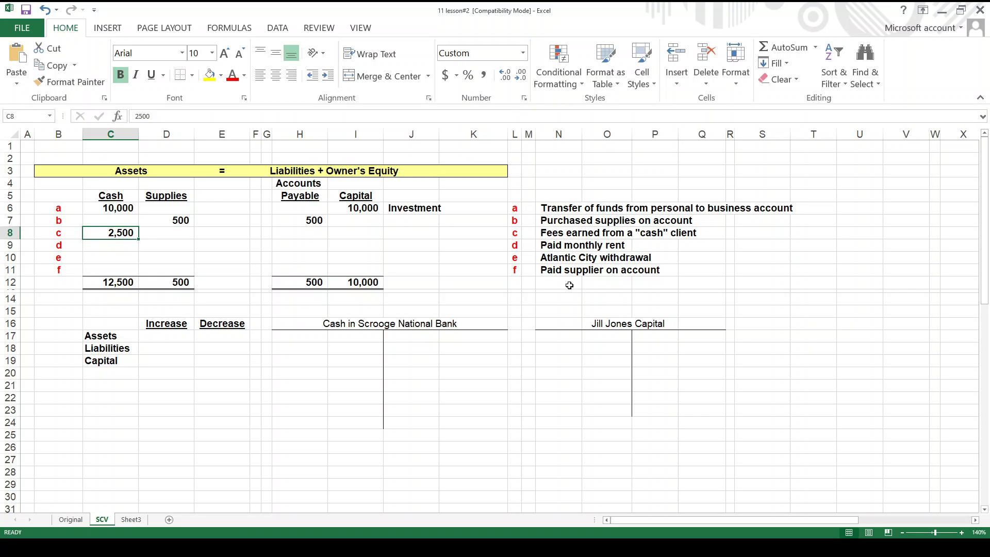
key("Right")
key("Right")
key("Right")
key("Right")
key("Right")
key("Right")
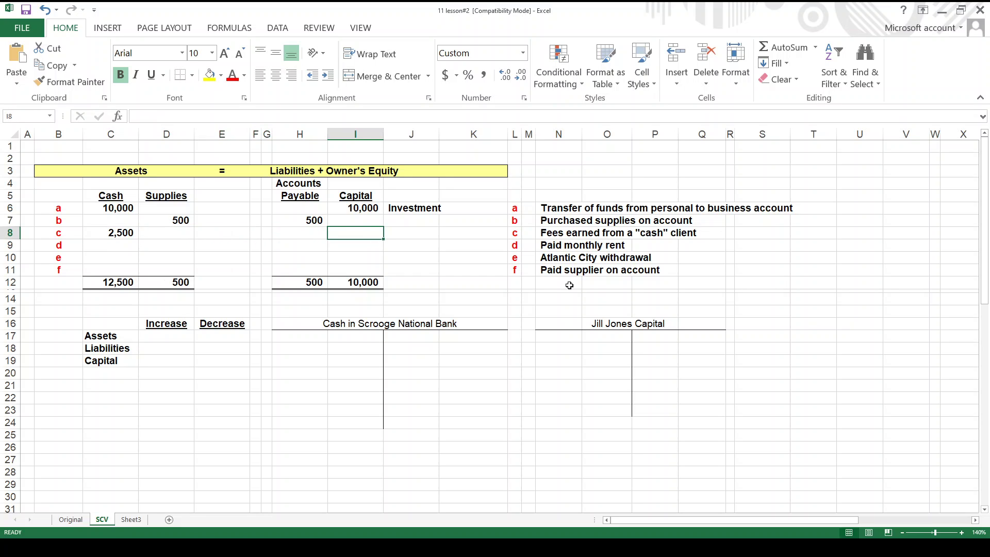
type("+2500")
key("Return")
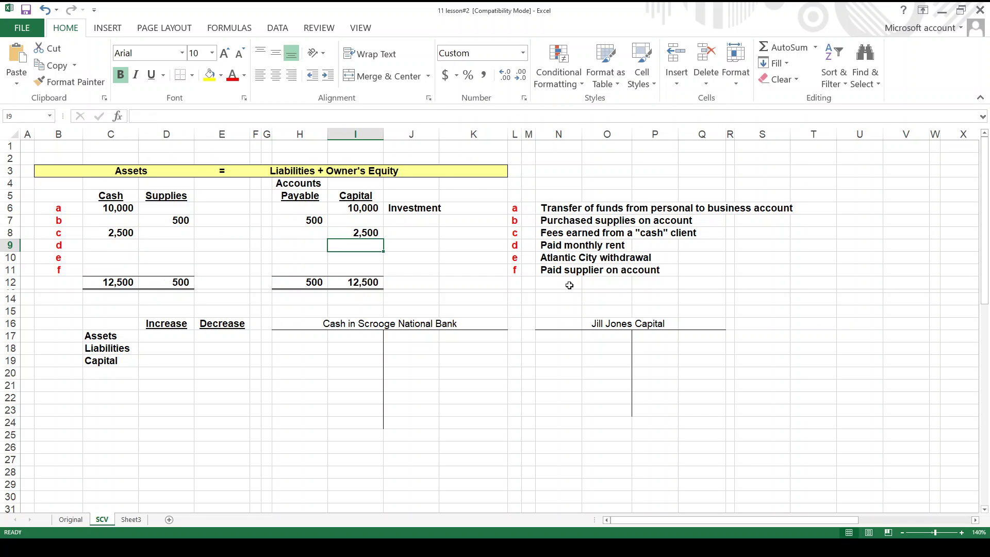
- Label transaction c's Capital entry "Fees earned" in the cell beside it
key("Up")
key("Right")
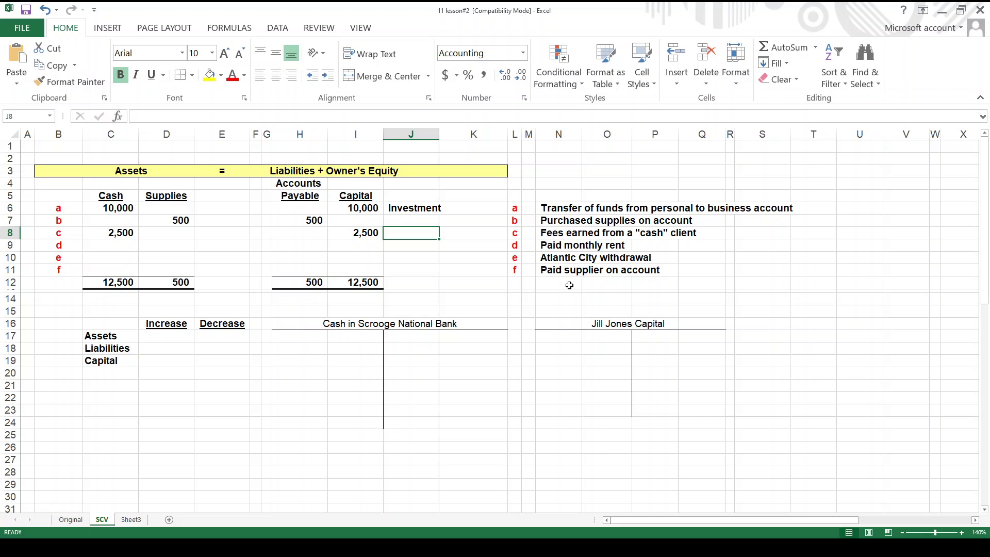
type("Fees ")
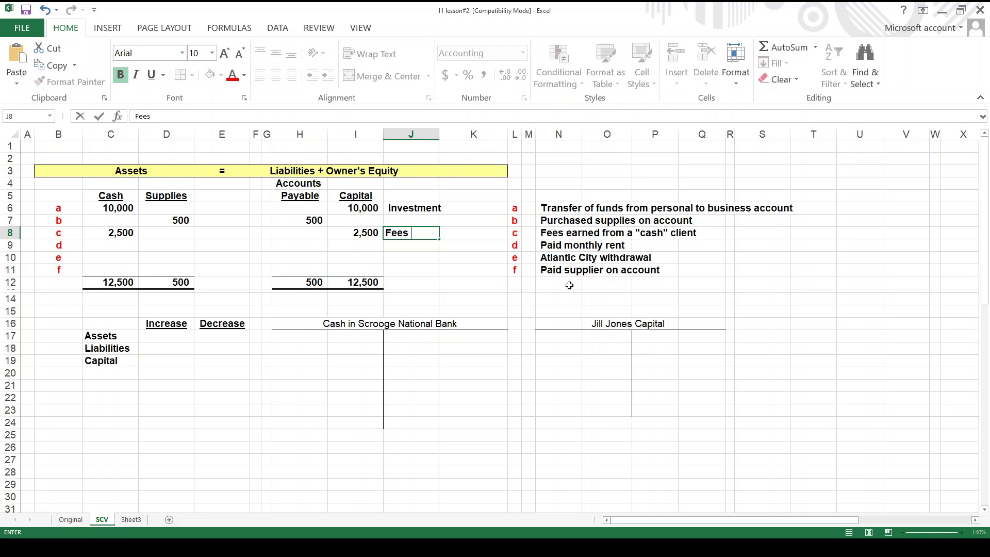
type("earned")
key("Return")
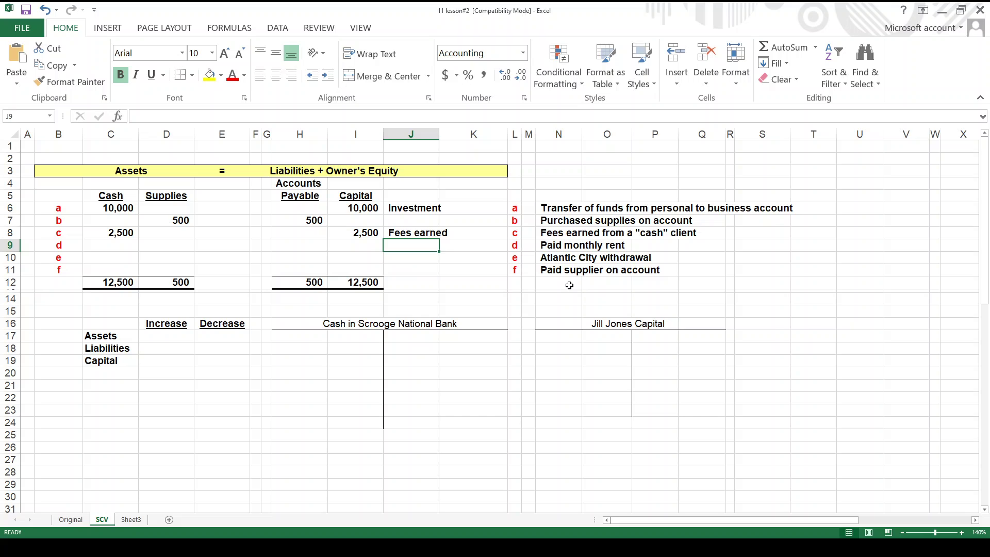
- Enter -950 in the Cash column for transaction d, the monthly rent payment
key("Left")
key("Left")
key("Left")
key("Left")
key("Left")
key("Left")
key("Left")
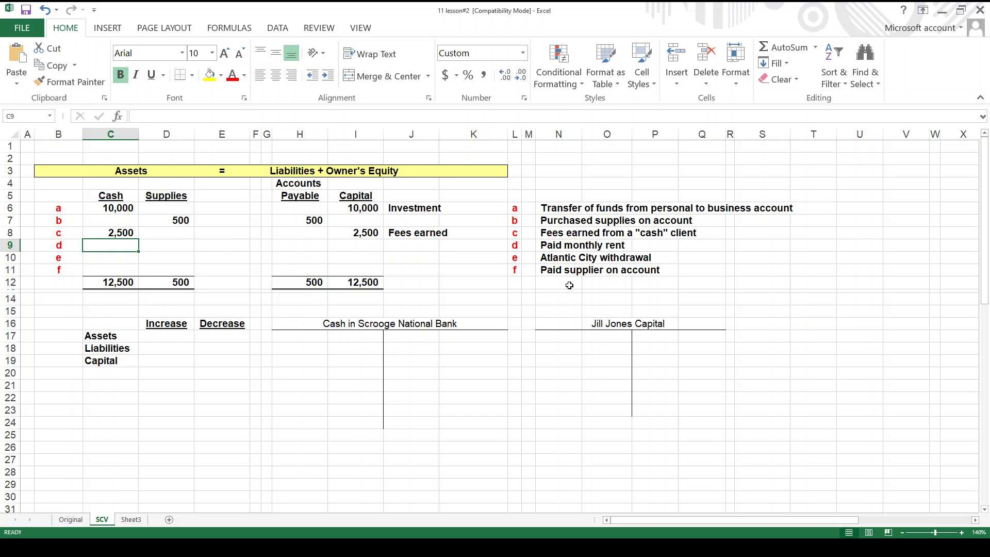
type("-950")
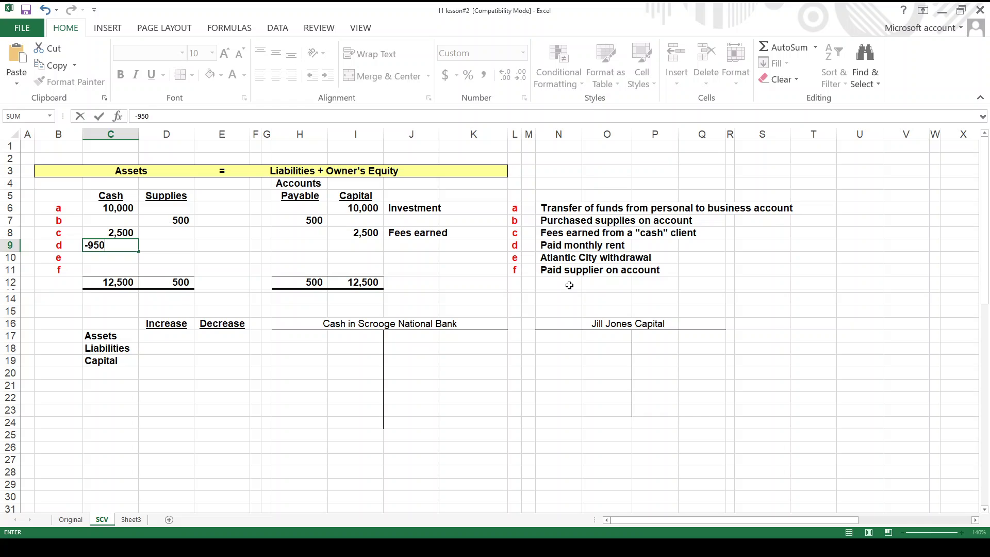
key("Return")
- Enter -950 in the Capital column for transaction d, the monthly rent payment
key("Up")
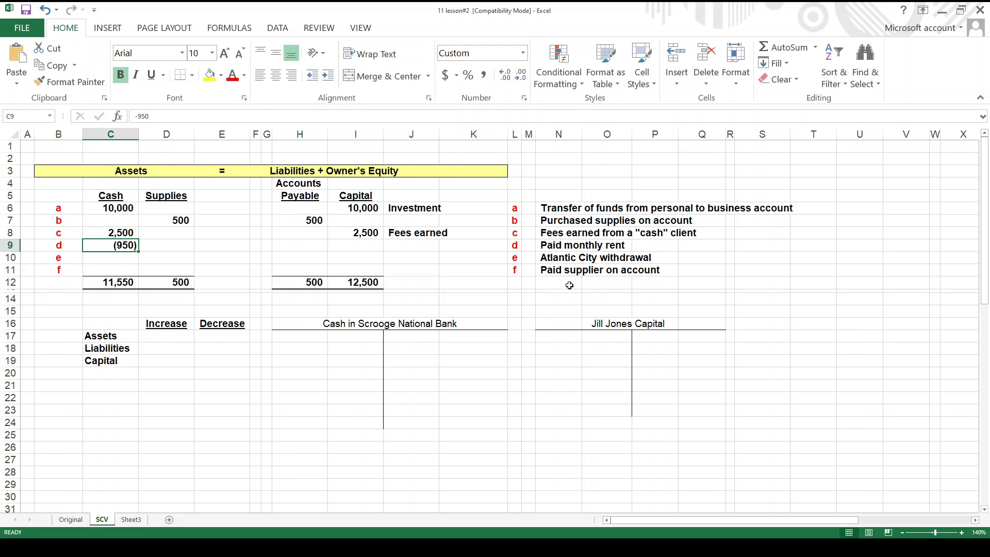
key("Right")
key("Right")
key("Right")
key("Right")
key("Right")
key("Right")
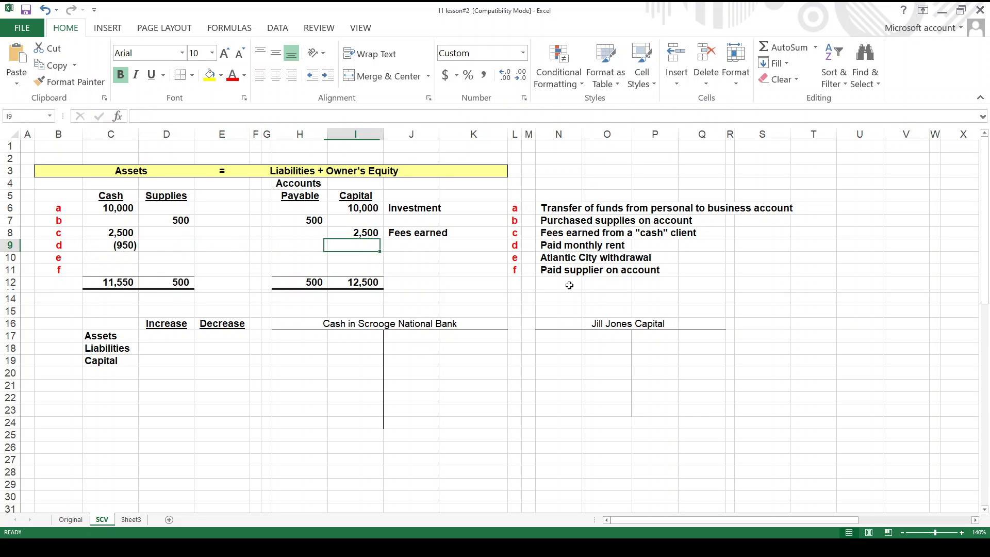
type("-9500")
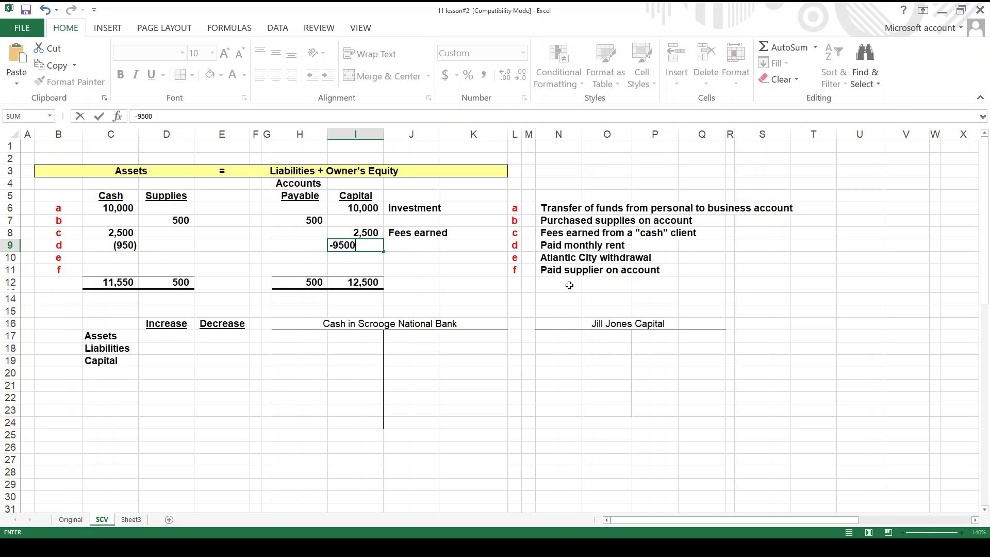
key("Return")
key("Up")
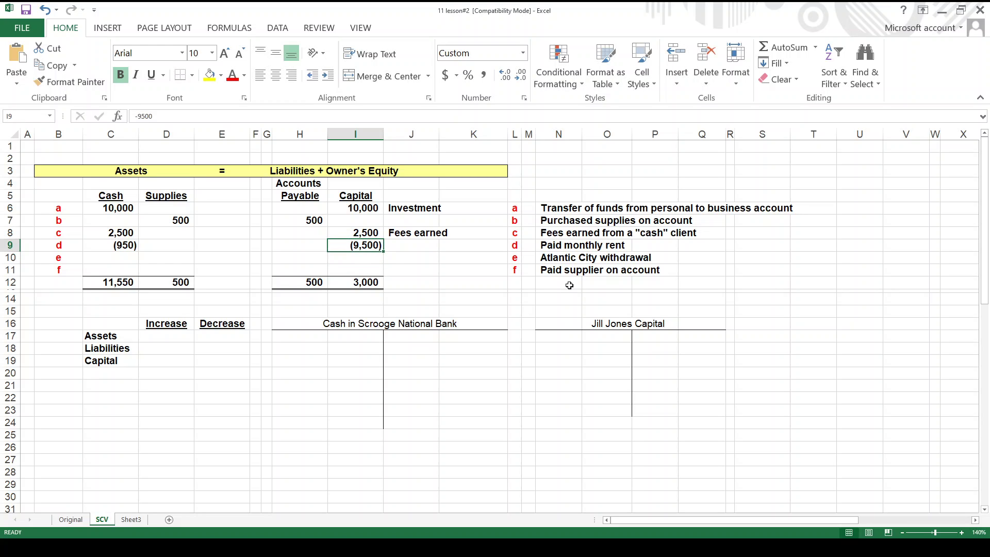
type("-950")
key("Return")
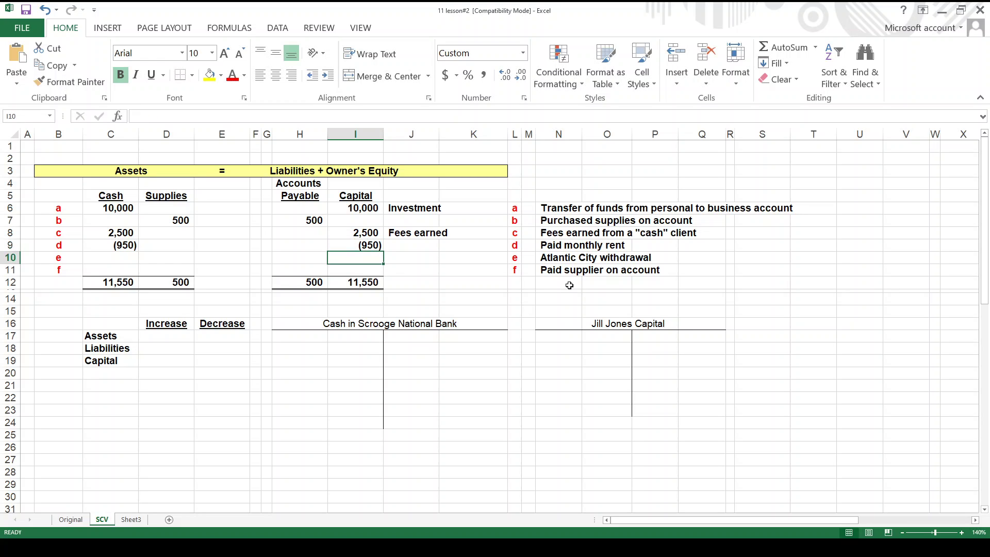
- Label transaction d's Capital entry "rent expense" in the cell beside it
key("Up")
key("Right")
type("re")
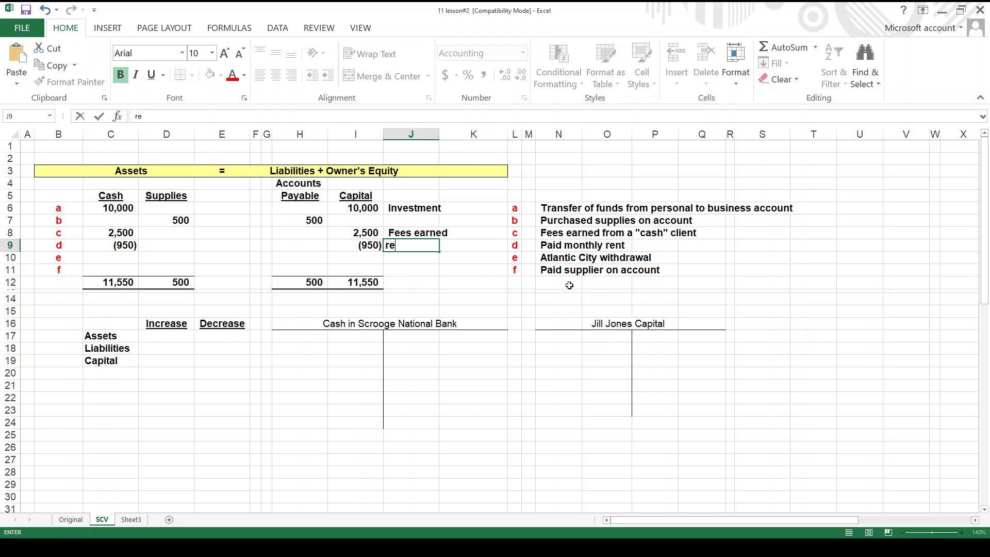
type("nt expense")
key("Return")
key("Up")
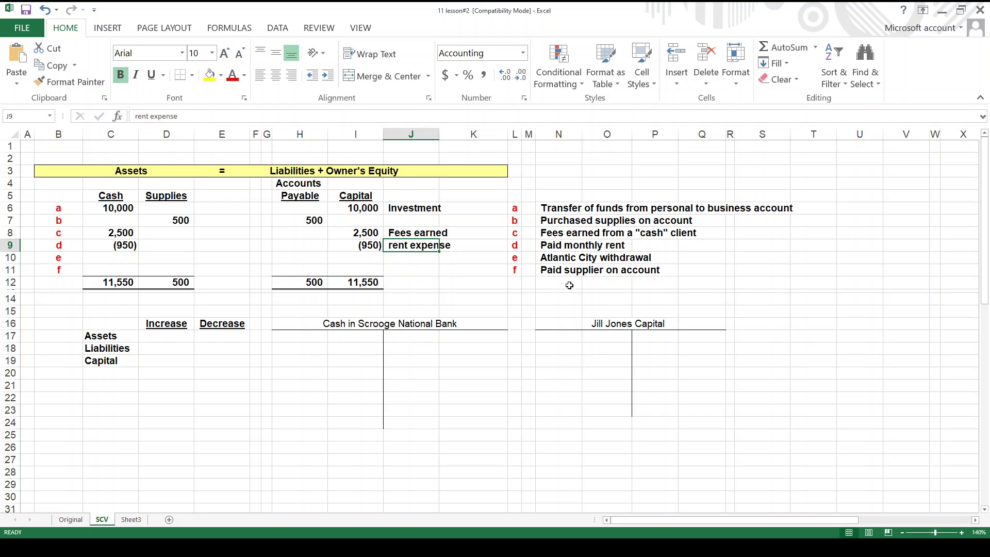
- Capitalize the first letter of transaction d's label so that it reads "Rent expense"
key("F2")
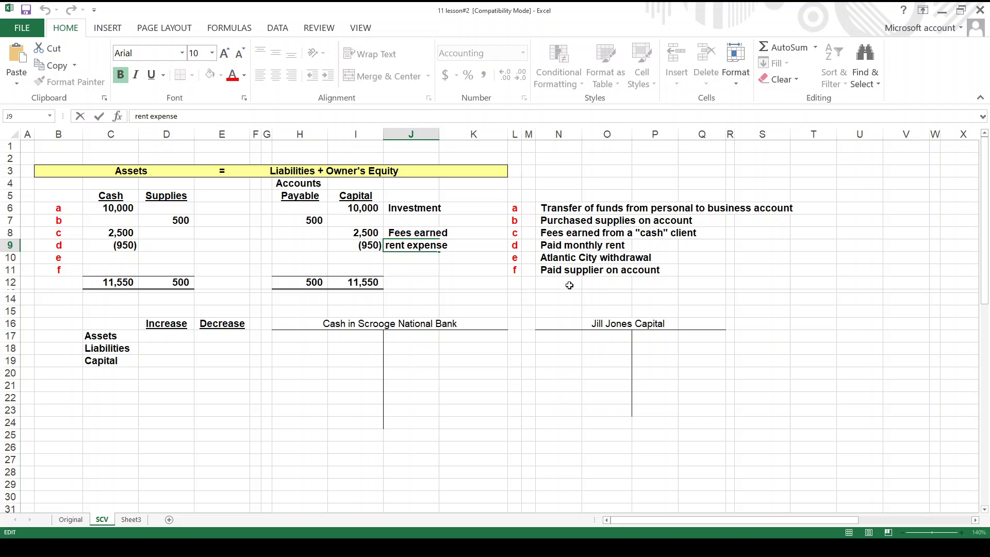
key("Home")
type("R")
key("Delete")
key("Return")
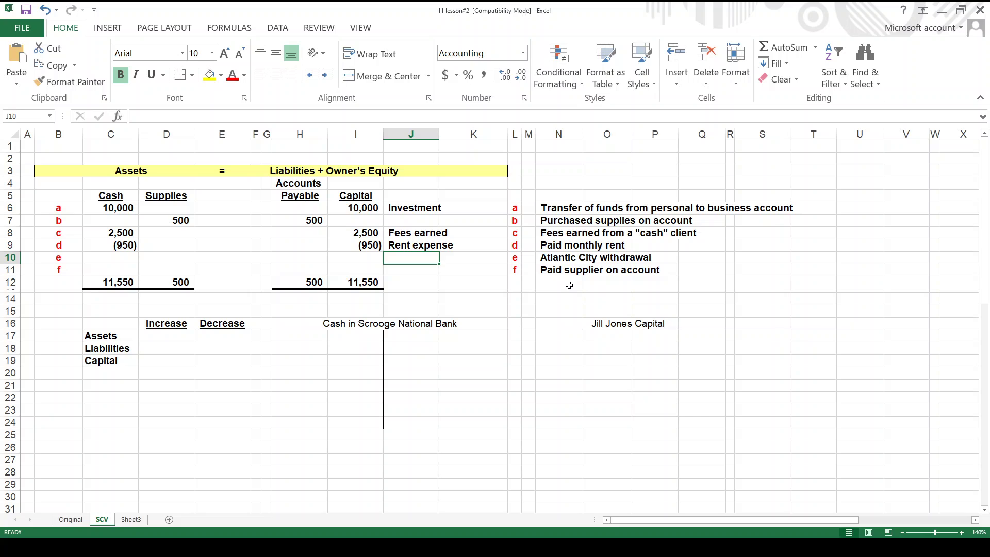
- Enter -1800 in the Cash column for transaction e, the Atlantic City withdrawal
key("Left")
key("Left")
key("Left")
key("Left")
key("Left")
key("Left")
key("Left")
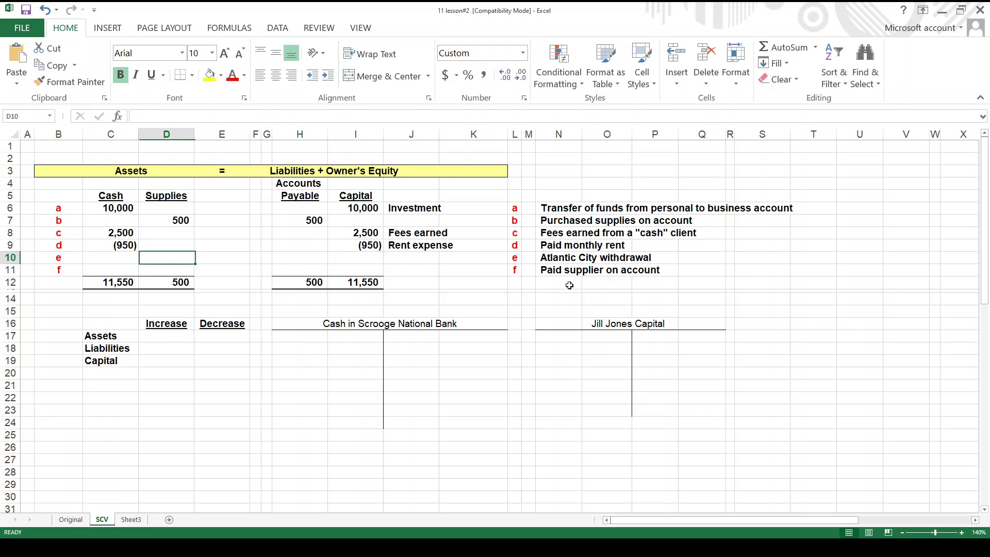
type("-1800")
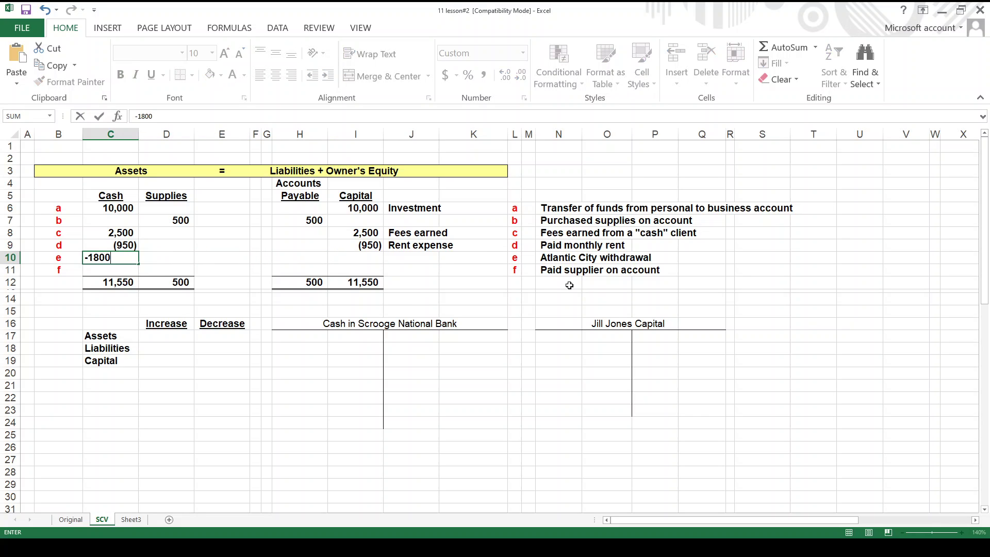
key("Return")
- Enter -1800 in the Capital column for transaction e
key("Up")
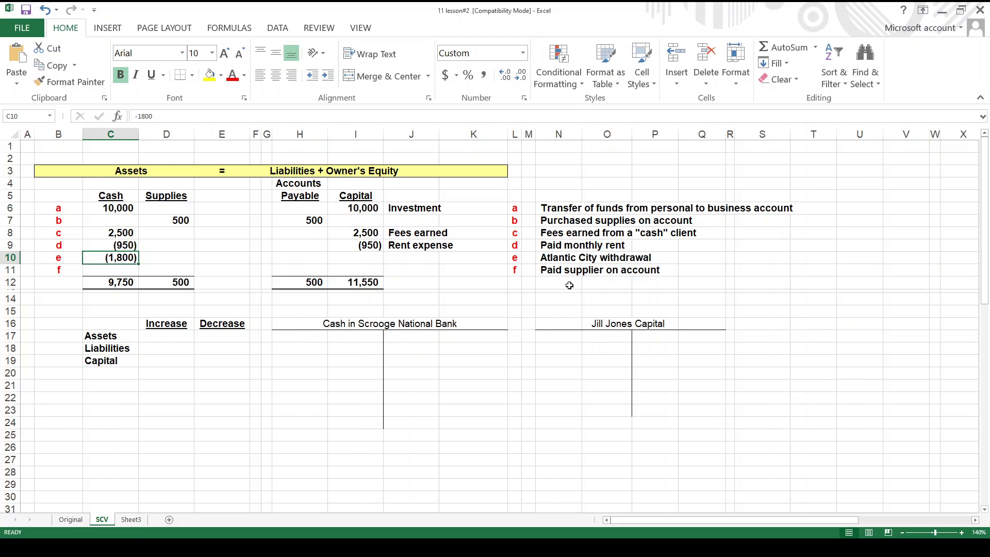
key("Right")
key("Right")
key("Right")
key("Right")
key("Right")
key("Right")
type("-")
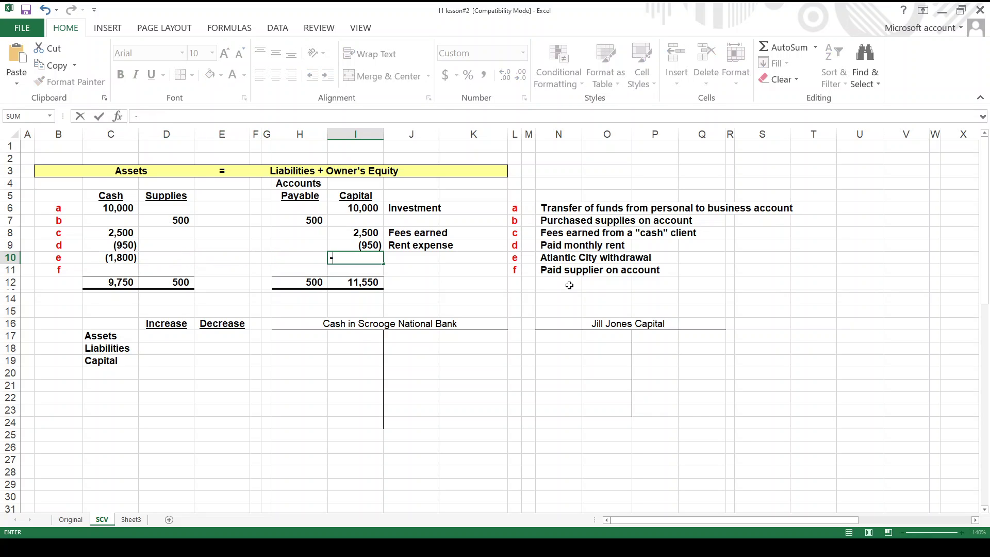
type("1800")
key("Return")
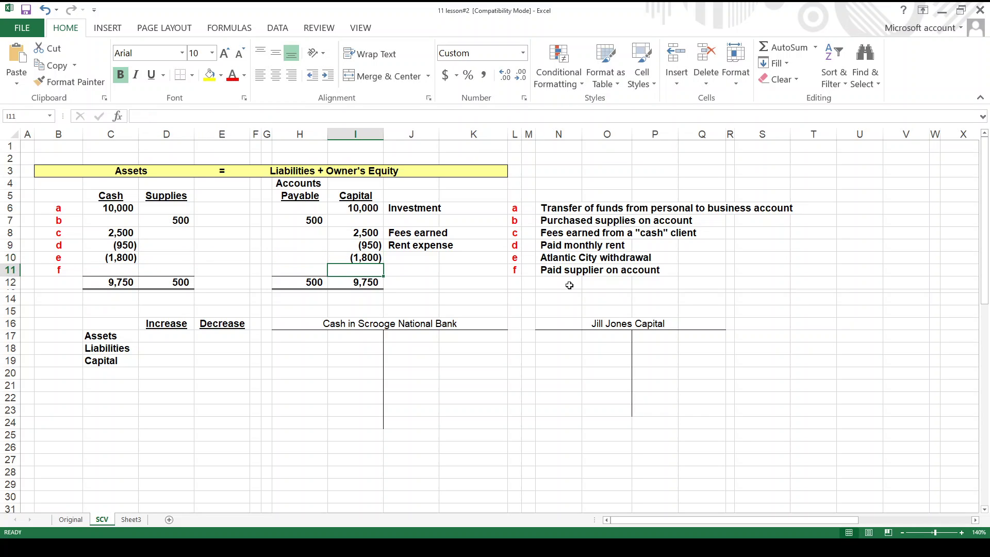
- Label transaction e's Capital entry "Drawing" in the cell beside it
key("Up")
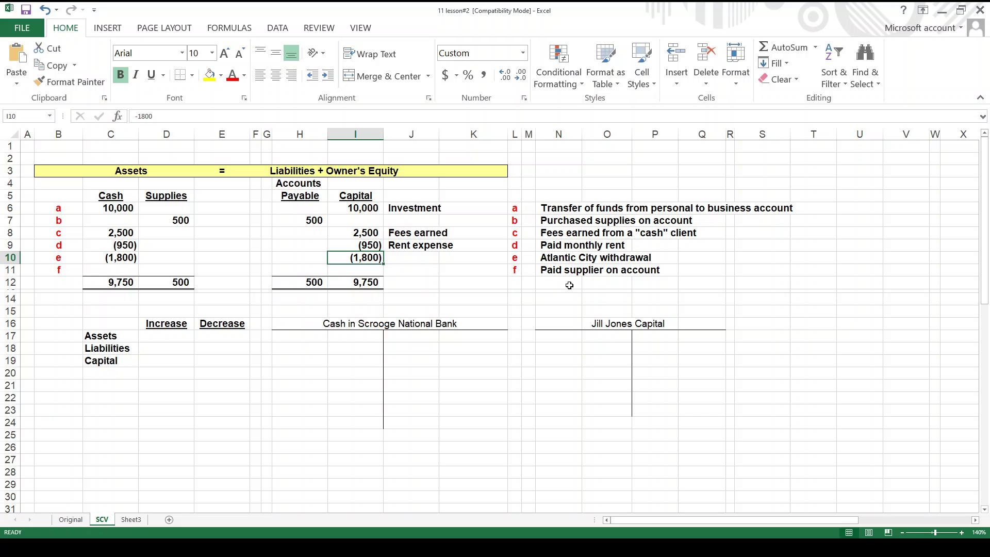
key("Right")
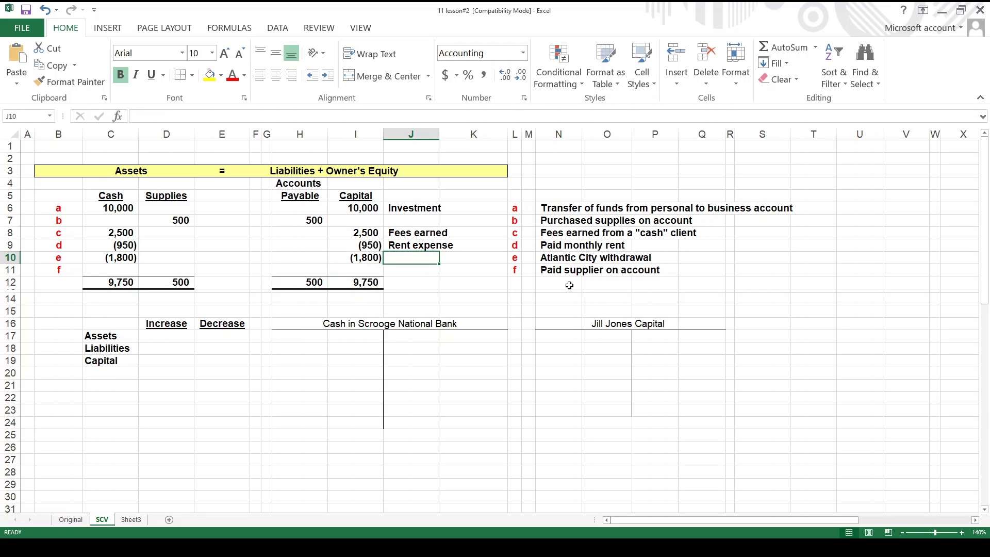
type("Drawing")
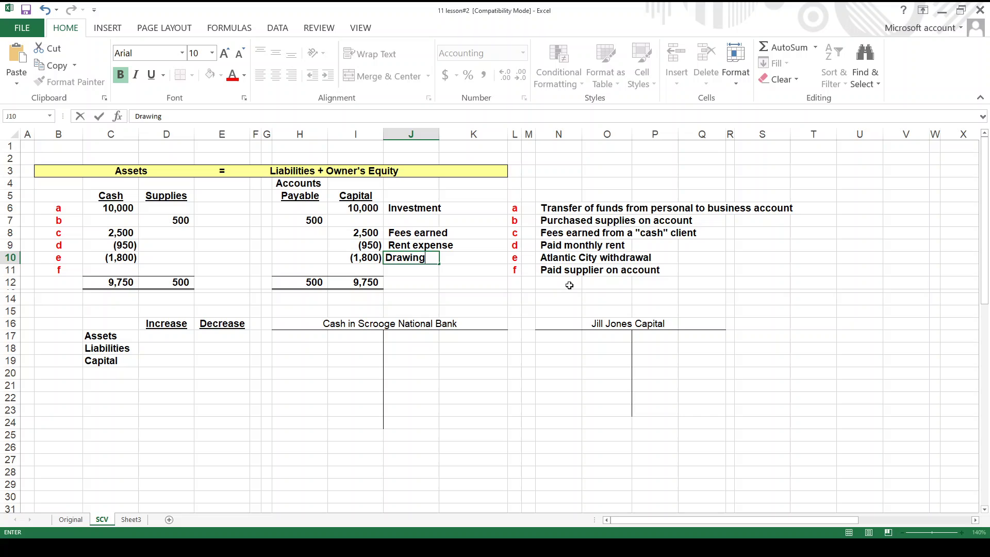
key("Return")
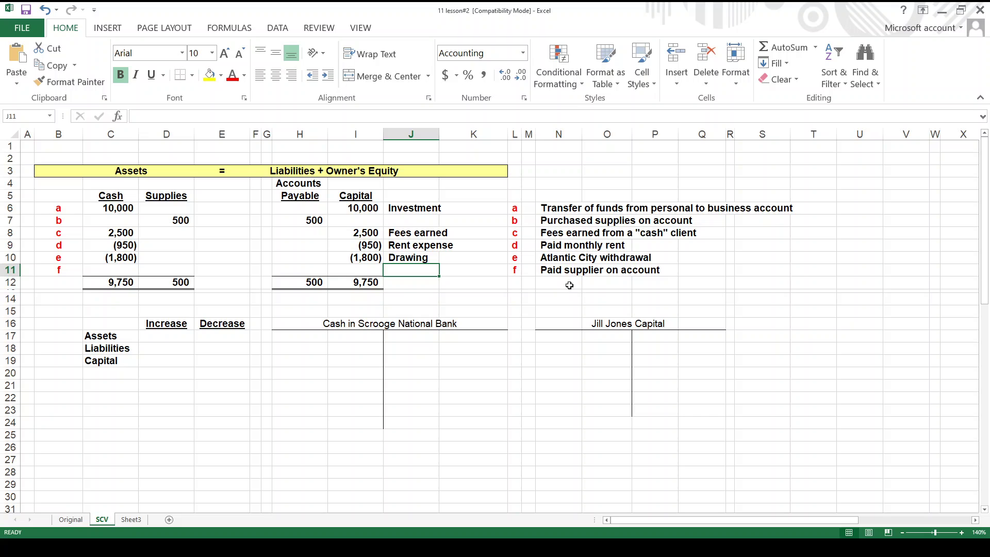
- Enter -200 in the Cash column for transaction f, the payment to a supplier on account
key("Left")
key("Left")
key("Left")
key("Left")
key("Left")
key("Left")
key("Left")
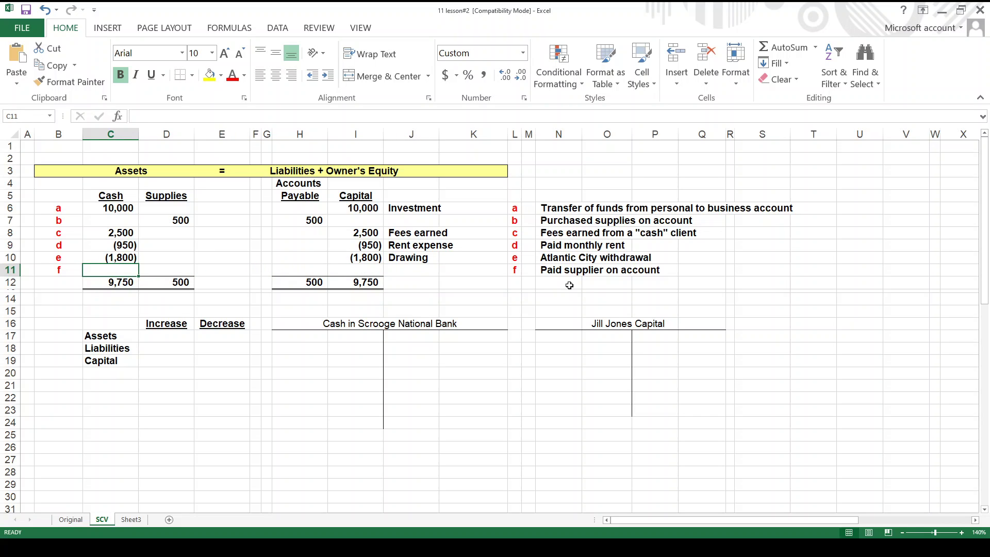
type("-200")
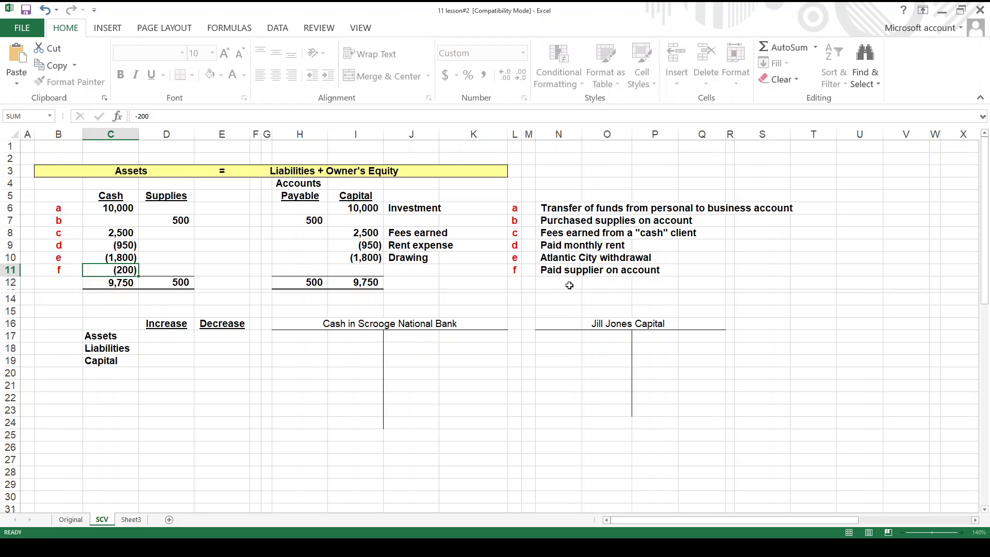
key("ctrl+Return")
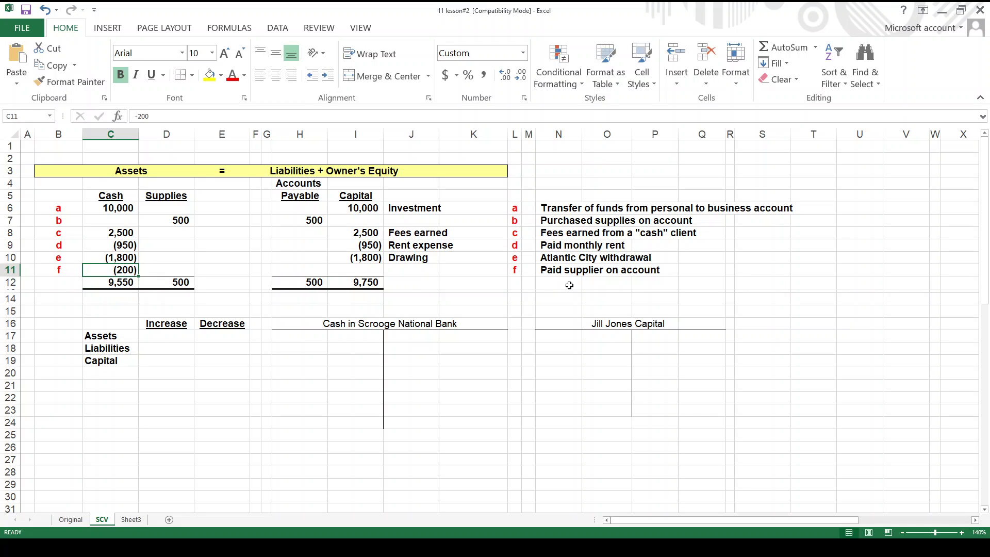
- Look over the Accounts Payable column from transaction f's row up to its heading
key("Right")
key("Right")
key("Right")
key("Right")
key("Right")
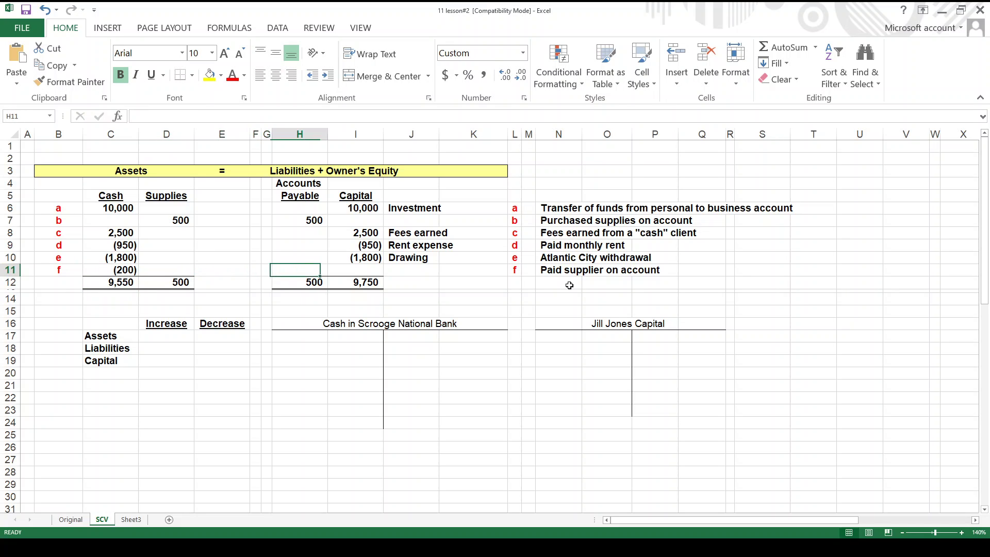
key("Up")
key("Up")
key("Up")
key("Up")
key("Up")
key("Up")
key("Up")
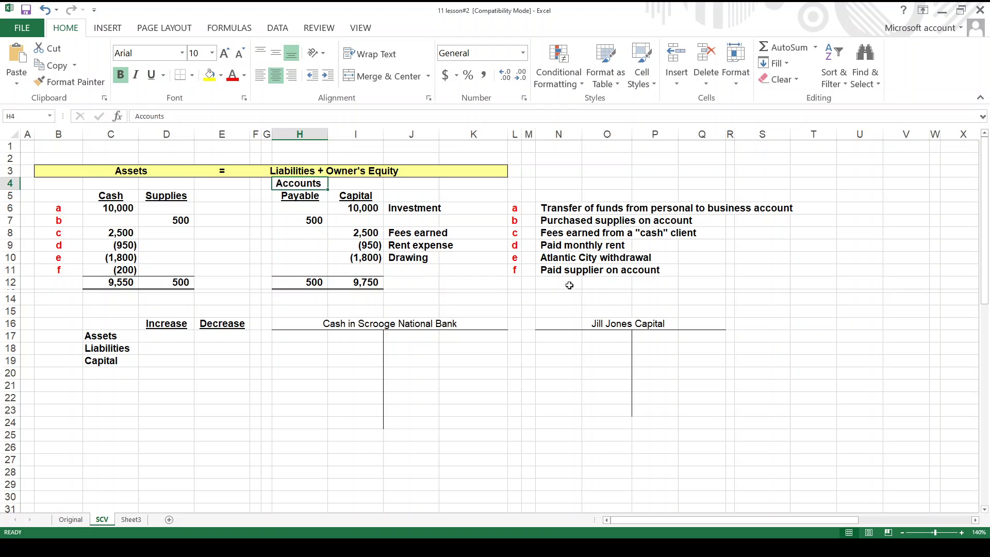
- Enter -200 in the Accounts Payable column for transaction f
key("Down")
key("Down")
key("Down")
key("Down")
key("Down")
key("Down")
key("Down")
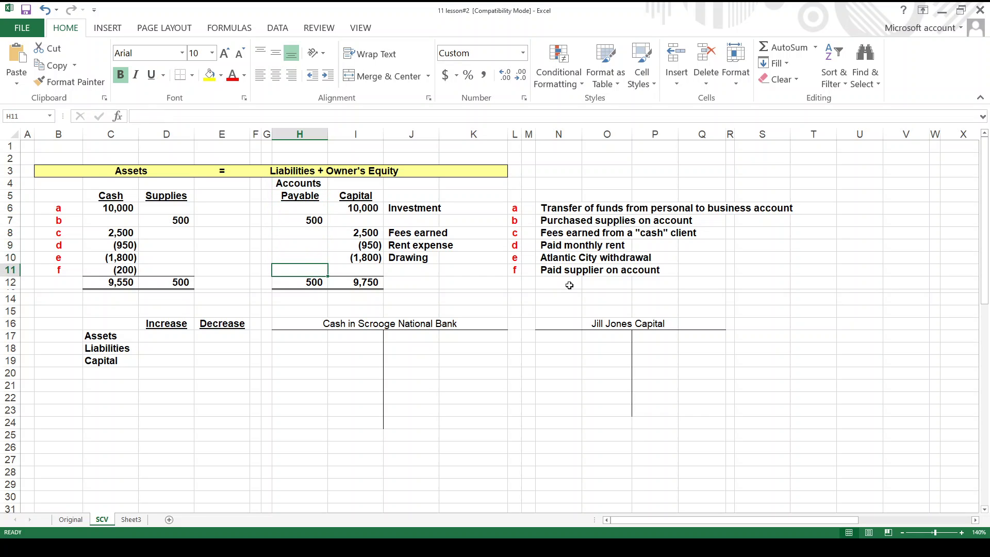
type("-200")
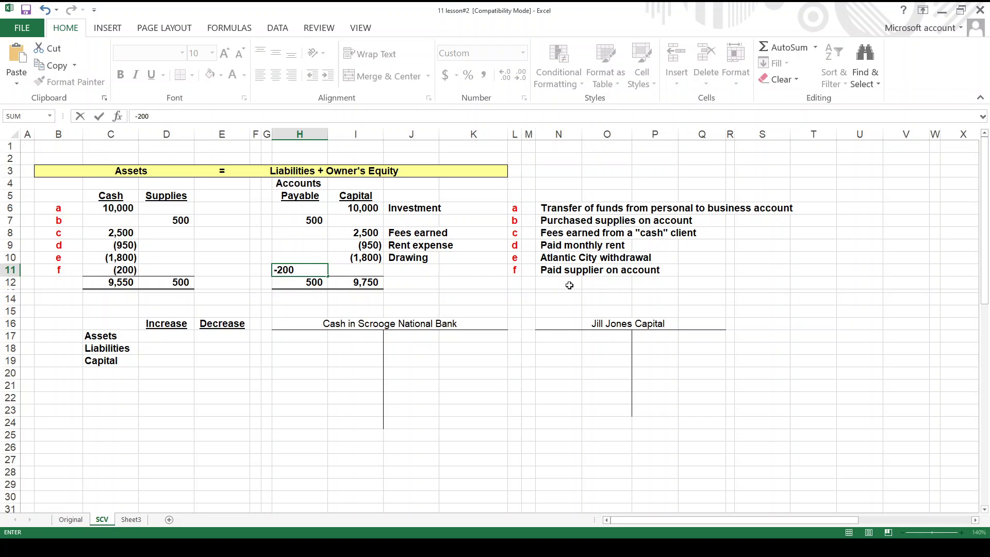
key("Return")
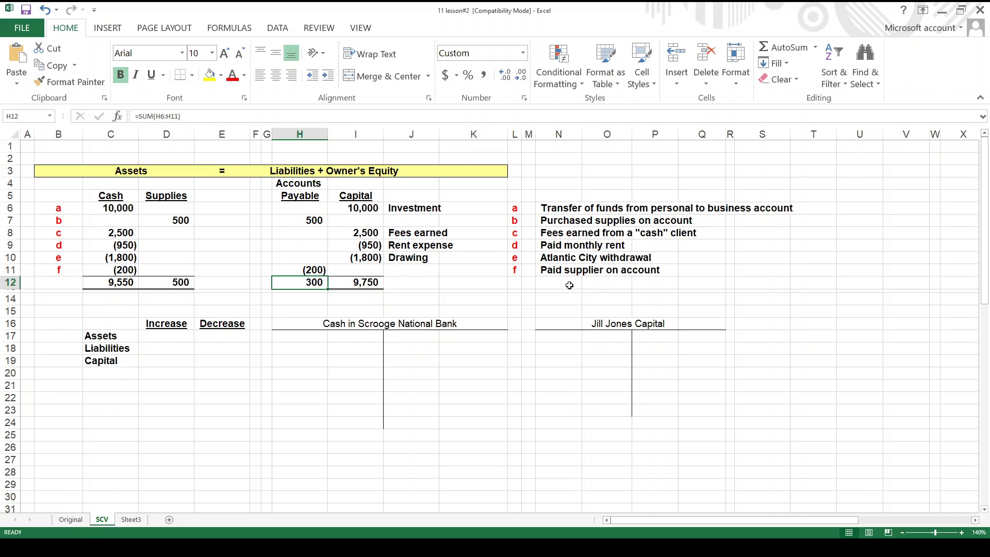
- Review the account headings in row 5, covering Accounts Payable, Cash and Supplies
key("Up")
key("Up")
key("Up")
key("Up")
key("Up")
key("Up")
key("Up")
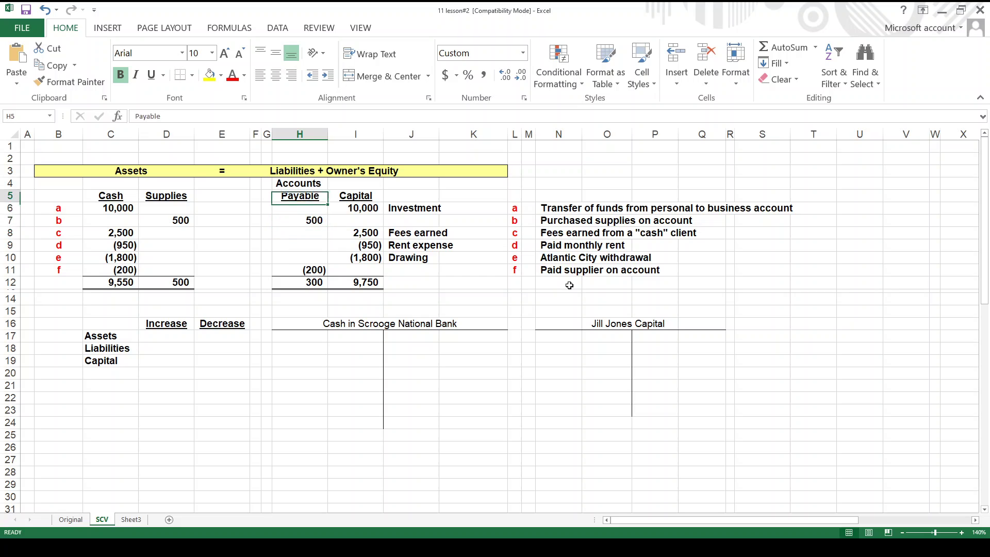
key("Left")
key("Left")
key("Left")
key("Left")
key("Left")
key("Right")
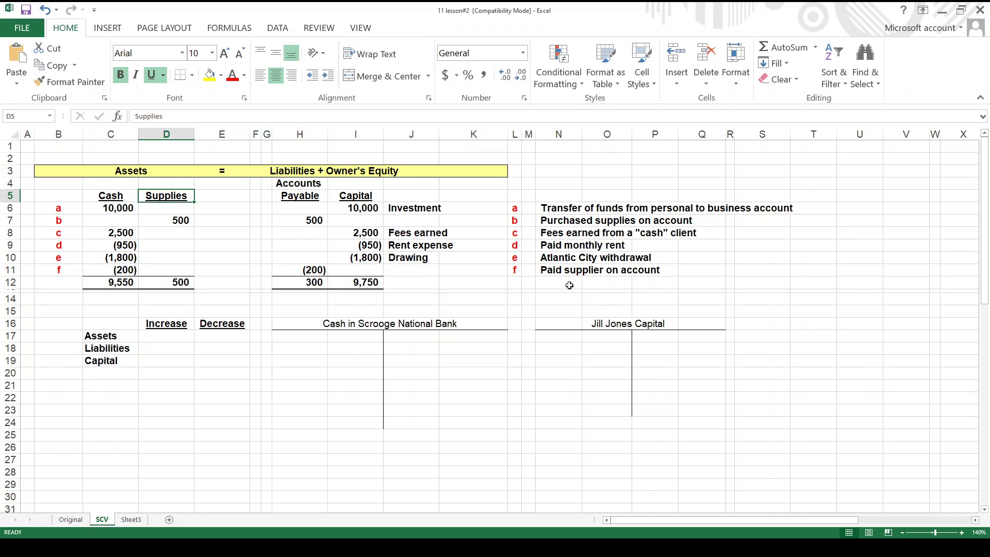
key("Right")
key("Right")
key("Right")
key("Right")
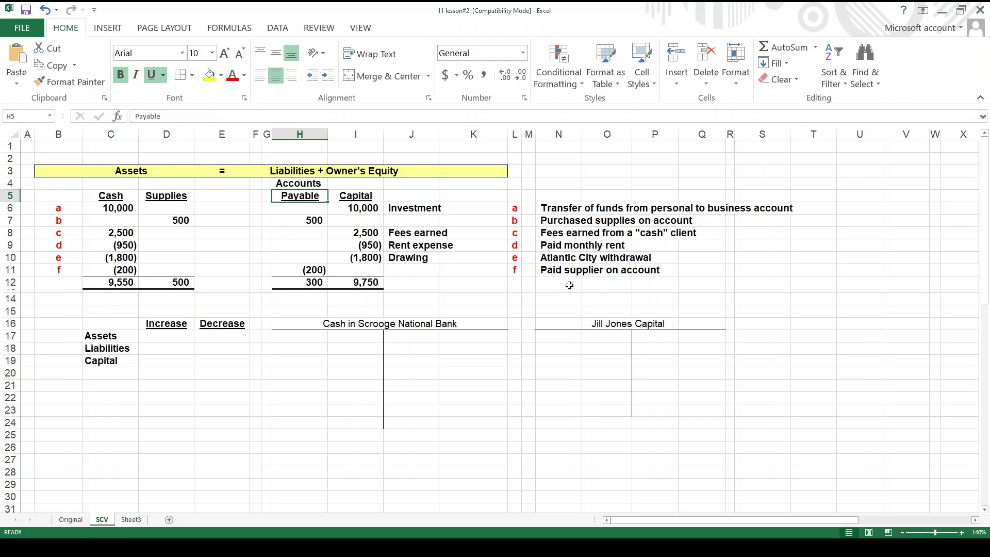
- Review the Capital column from its heading down to the total in row 12
key("Right")
key("Down")
key("Down")
key("Down")
key("Down")
key("Down")
key("Down")
key("Down")
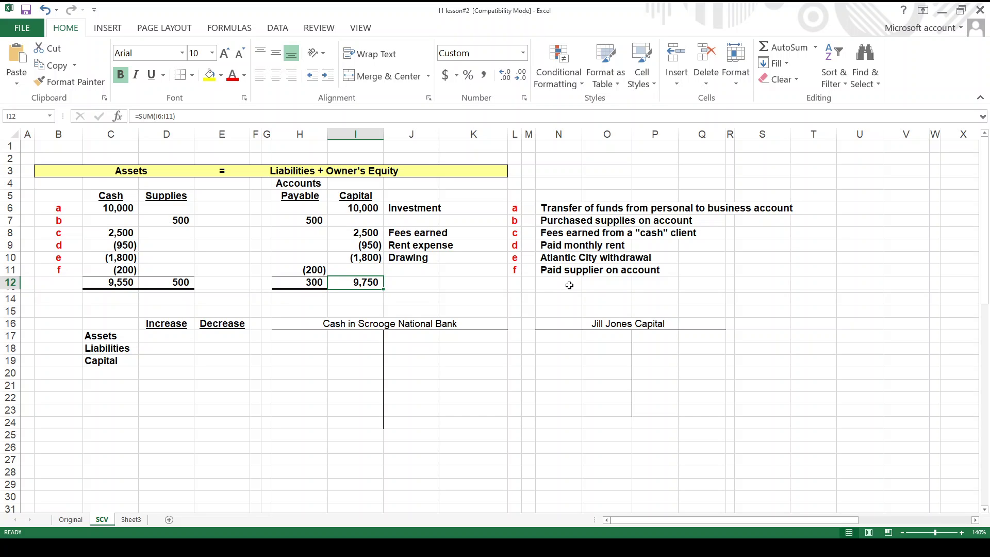
- Examine the Cash column from heading to total, checking its entries for transactions a, c and d
left_click(93, 200)
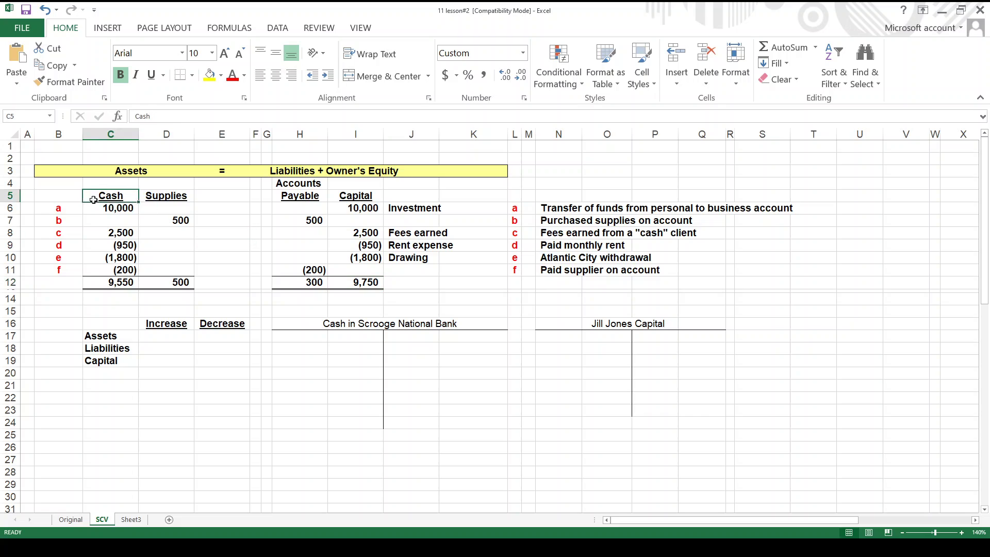
left_click_drag(93, 200, 101, 279)
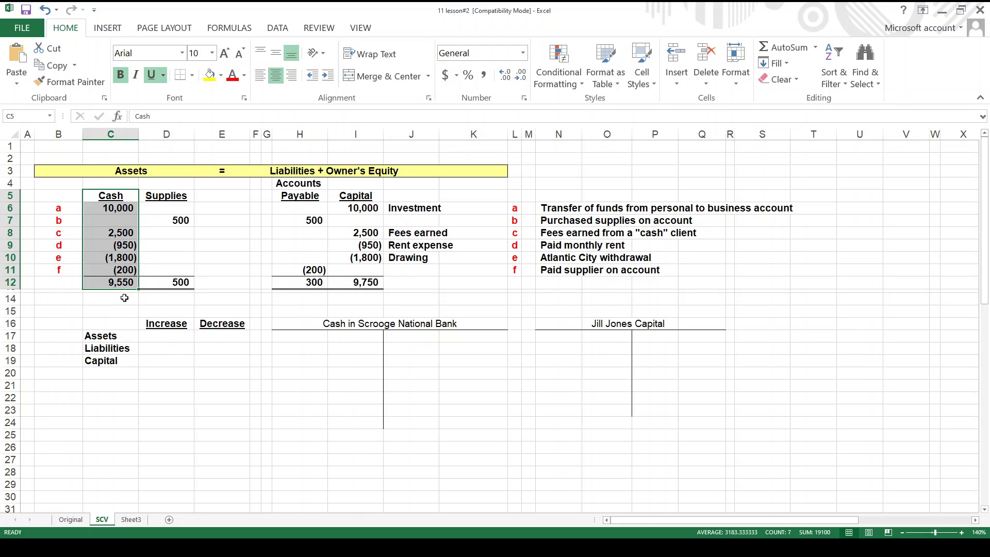
left_click(125, 298)
left_click(126, 282)
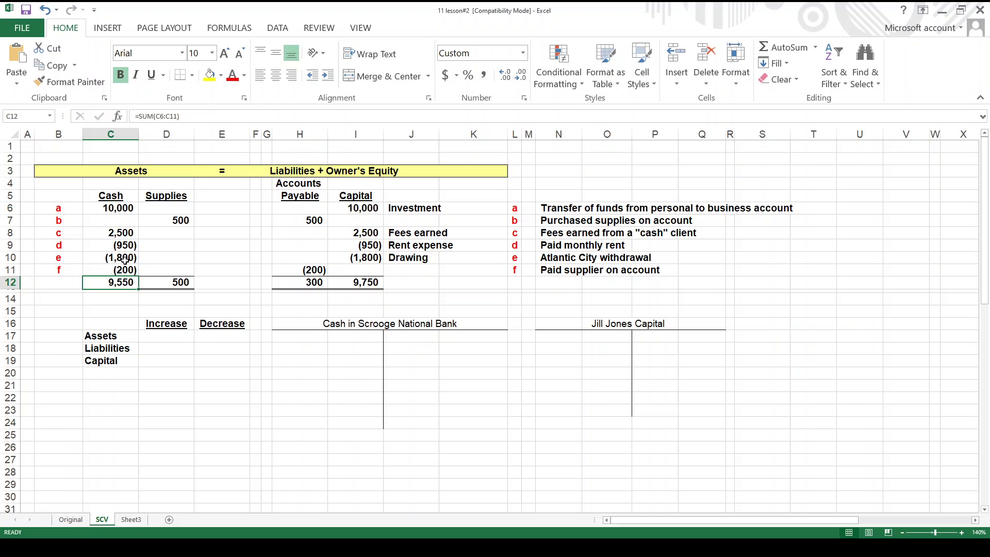
left_click(129, 209)
left_click(126, 232)
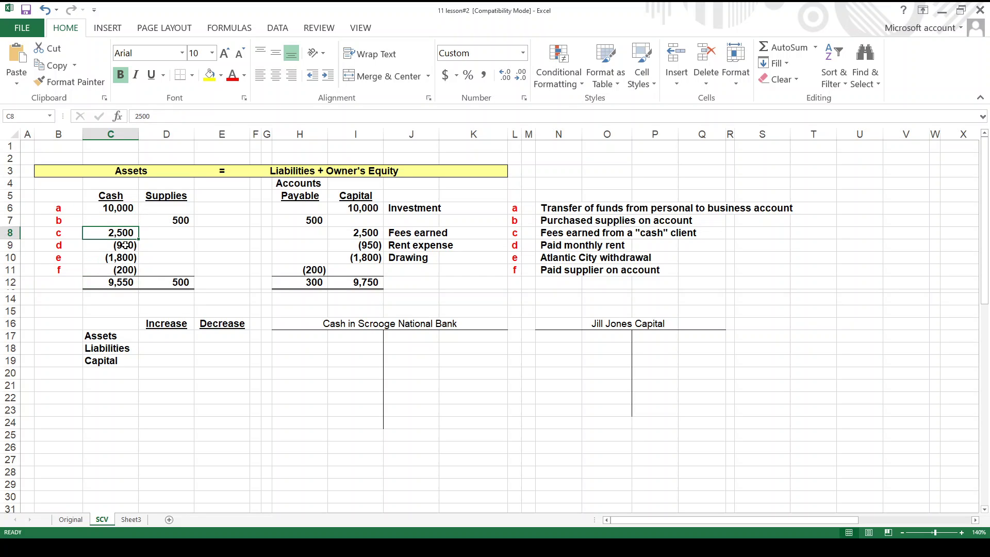
left_click(125, 245)
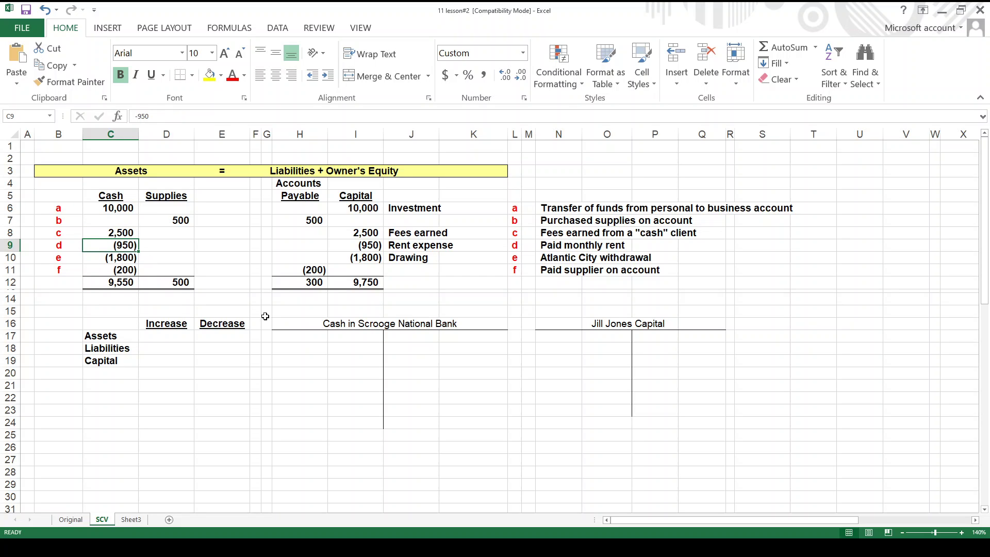
- Examine the Cash in Scrooge National Bank T-account, comparing the areas on both sides of its vertical line
left_click_drag(301, 337, 470, 423)
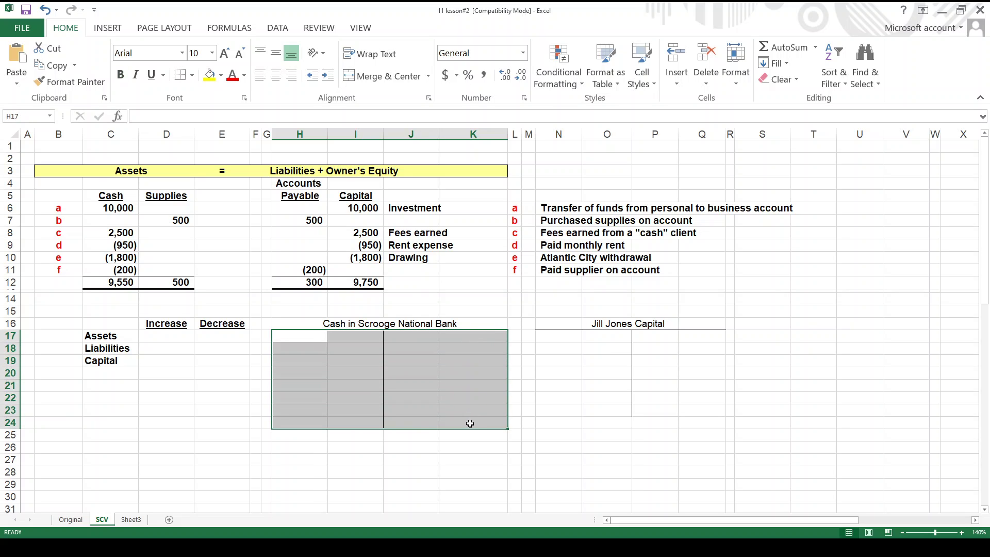
left_click(345, 345)
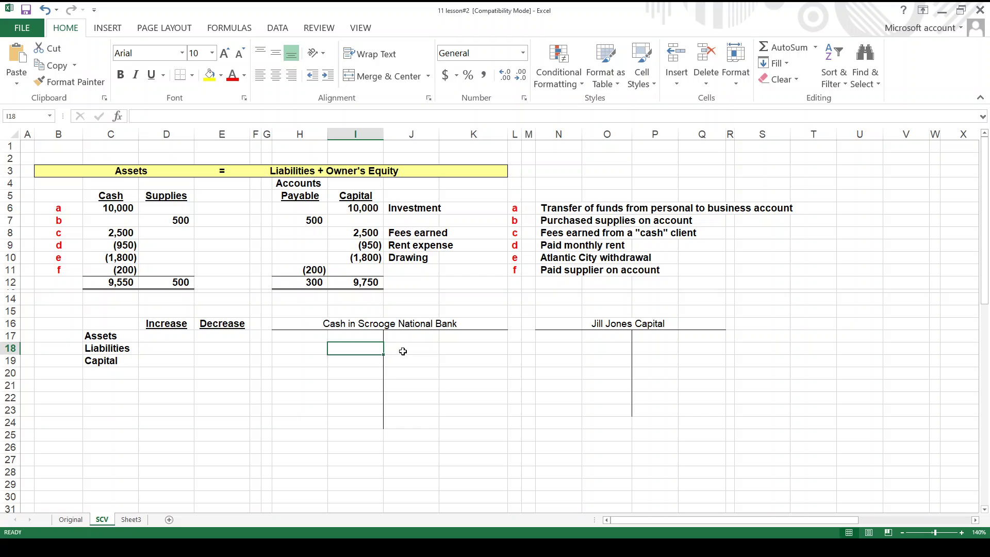
left_click(403, 351)
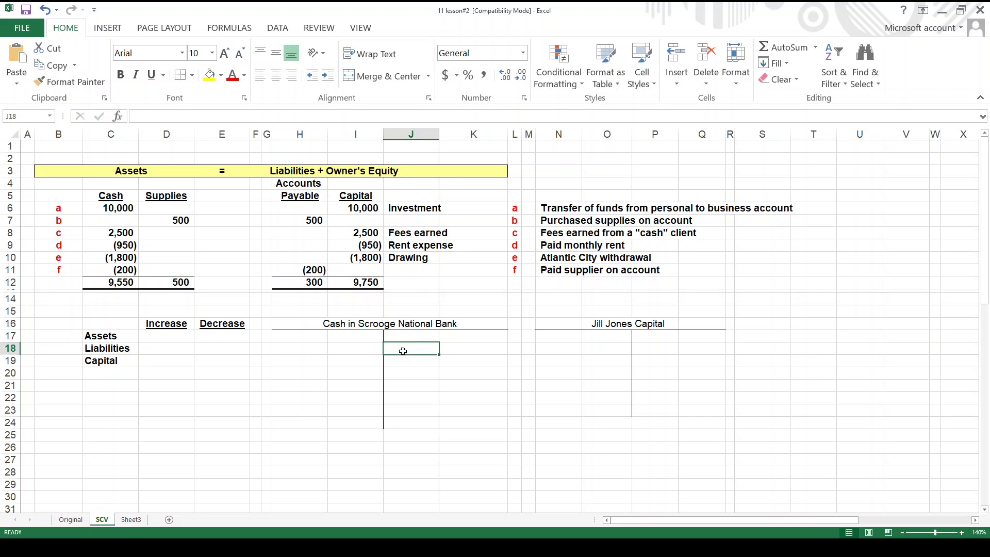
left_click(350, 337)
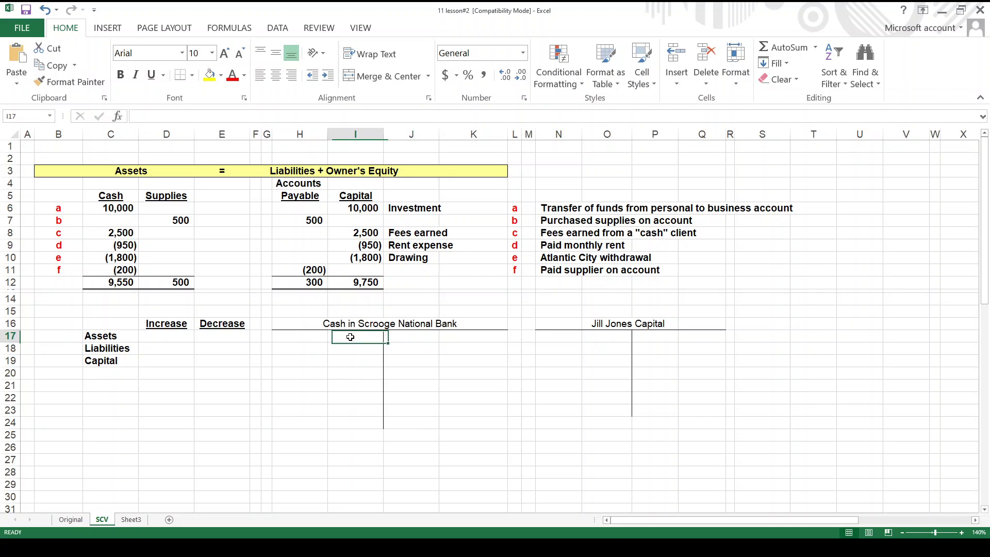
left_click_drag(350, 337, 350, 384)
left_click_drag(418, 336, 414, 389)
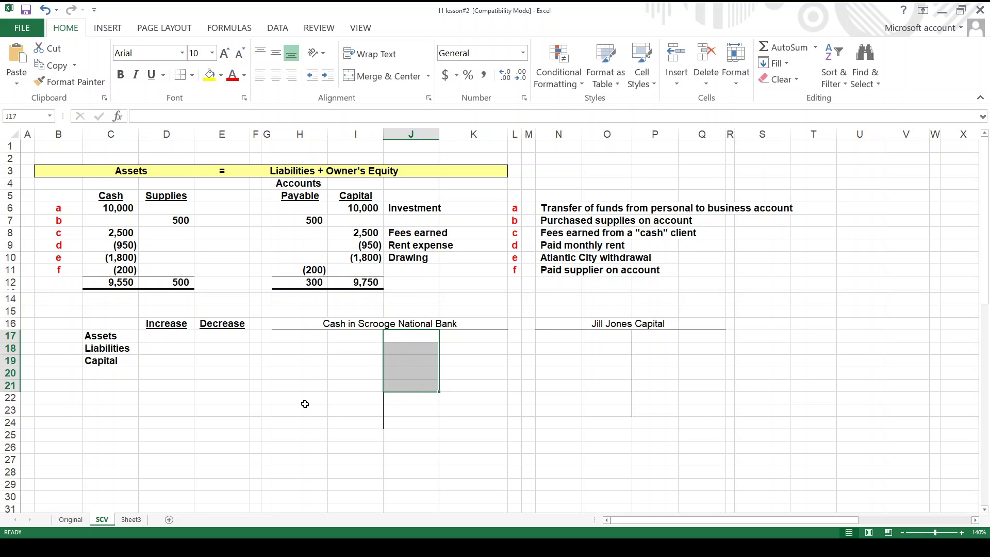
left_click(305, 402)
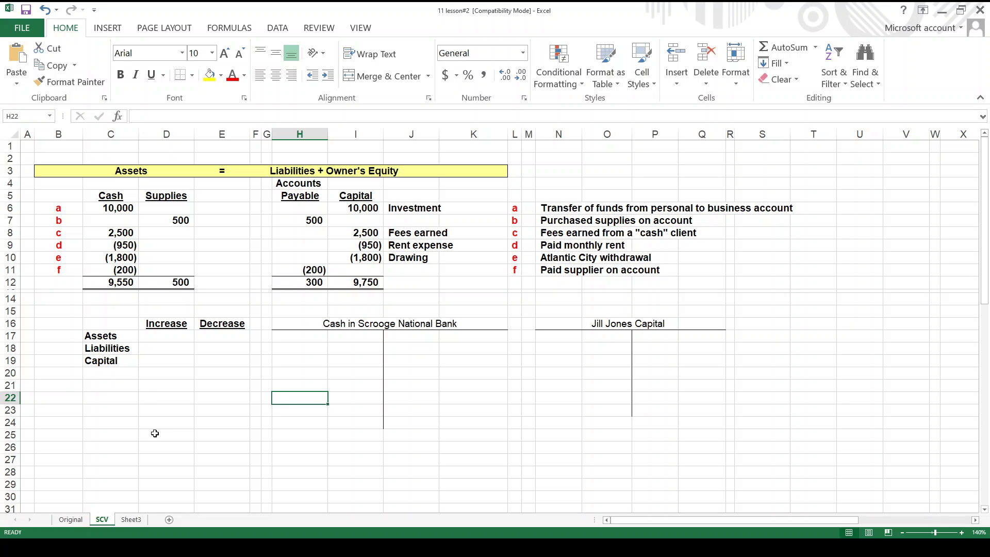
- Compare transaction a's amount in the Cash column with the left side and title of the Cash in Scrooge National Bank T-account
left_click(110, 205)
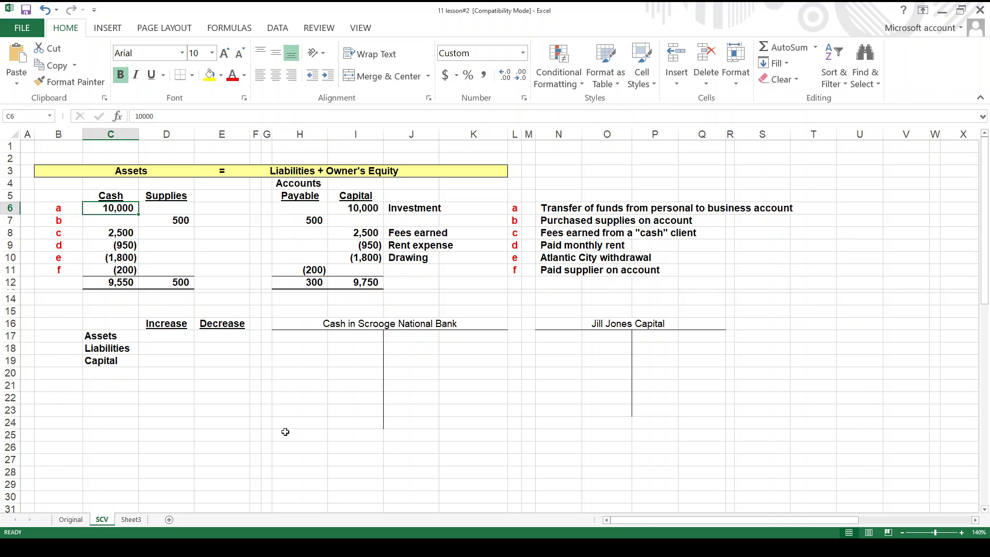
left_click(353, 351)
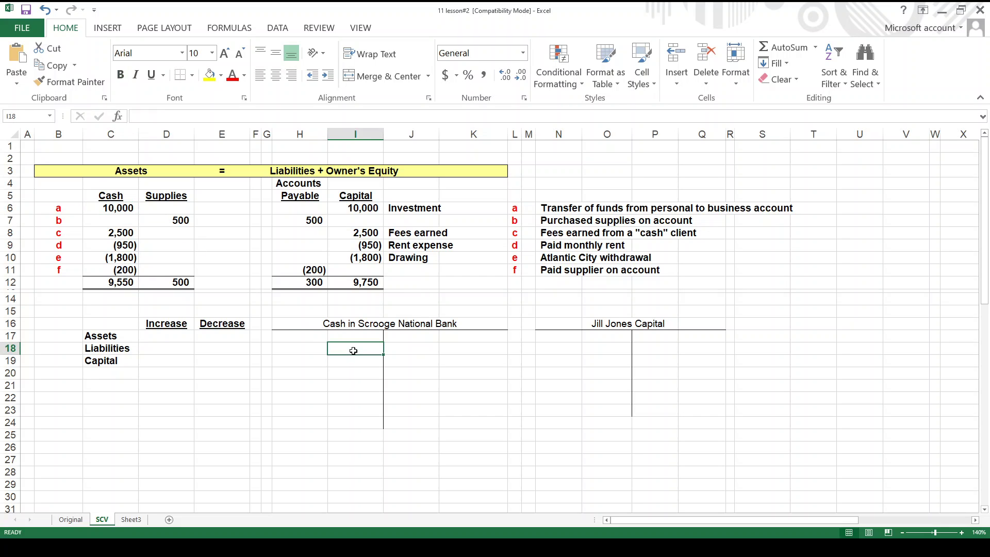
left_click(324, 350)
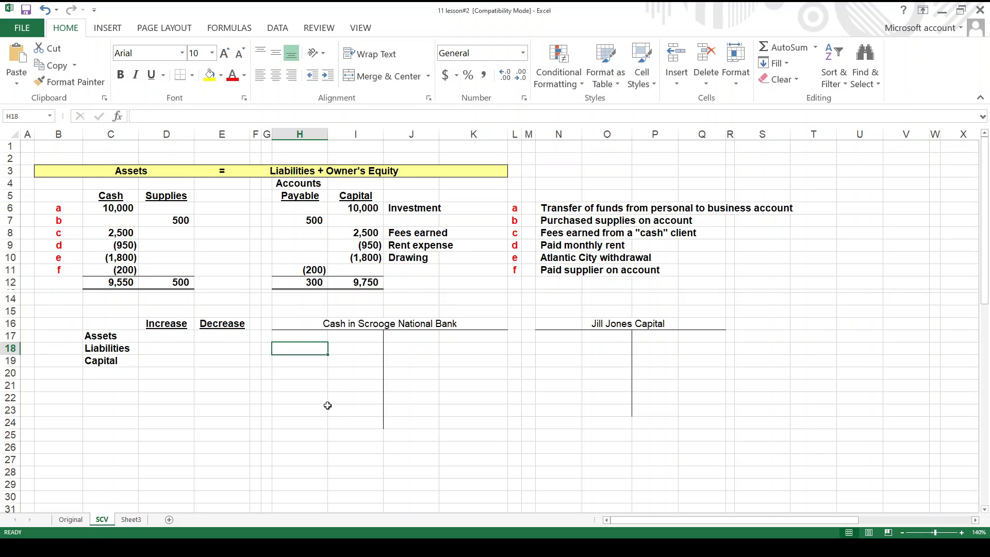
left_click(352, 325)
left_click(317, 344)
- Review the Cash column in the accounting equation section, moving up through its transaction entries
key("Left")
key("Left")
key("Left")
key("Left")
key("Left")
key("Up")
key("Up")
key("Up")
key("Up")
key("Up")
key("Up")
key("Up")
key("Up")
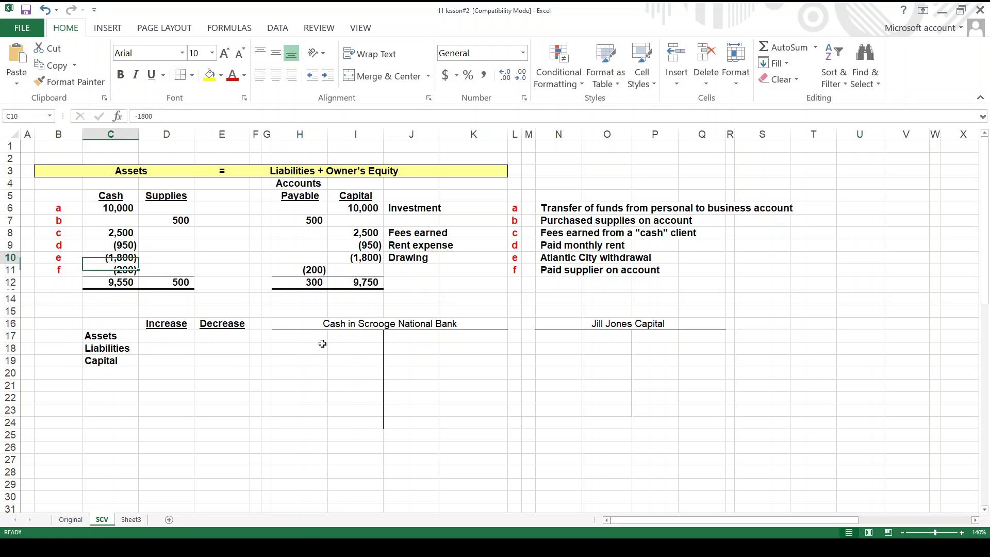
key("Up")
key("Up")
key("Up")
key("Up")
- Examine the Assets row below the equation and the left side of the Cash in Scrooge National Bank T-account
key("Down")
key("Down")
key("Down")
key("Down")
key("Down")
key("Down")
key("Down")
key("Down")
key("Down")
key("Down")
key("Down")
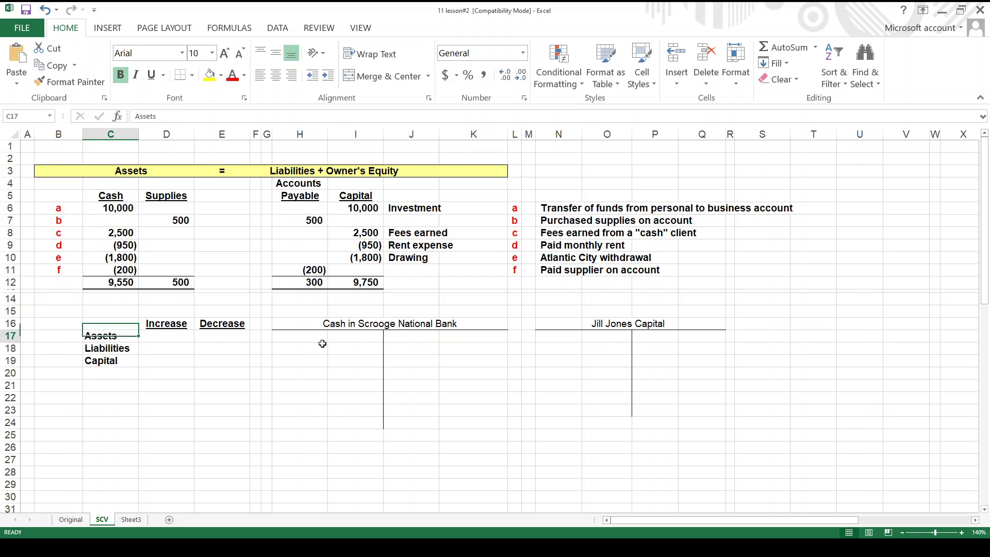
key("Right")
key("Right")
key("Right")
key("Right")
key("Down")
key("Right")
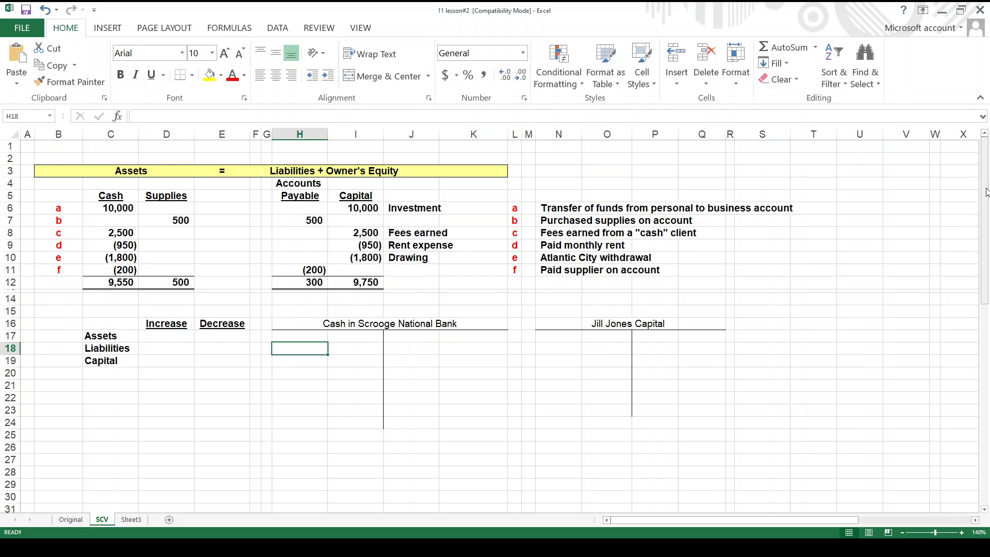
- Enter 10000 for transaction a in the Debit - Increase column of the ledger's Cash in Checking account
left_click_drag(986, 193, 986, 224)
scroll(303, 467, "down", 3)
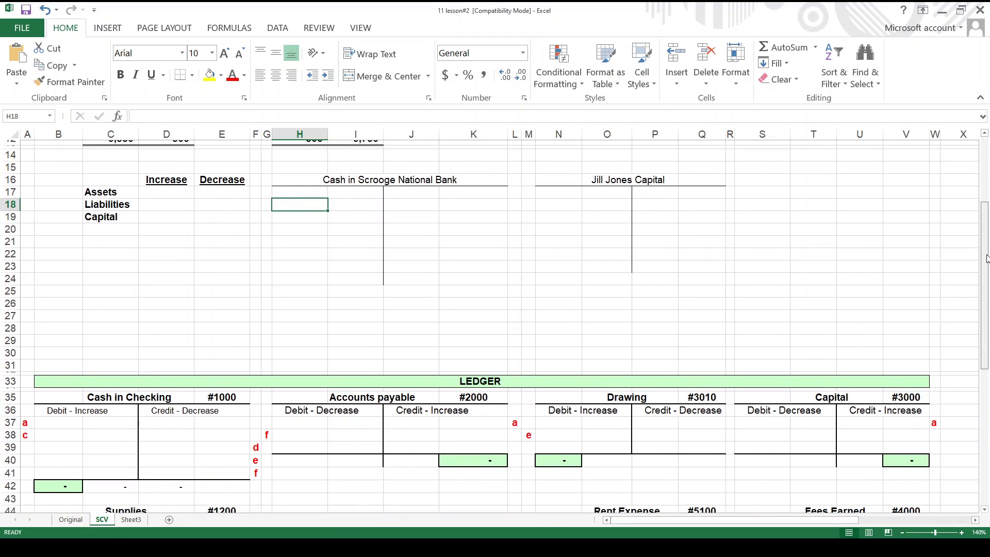
left_click(72, 405)
type("+")
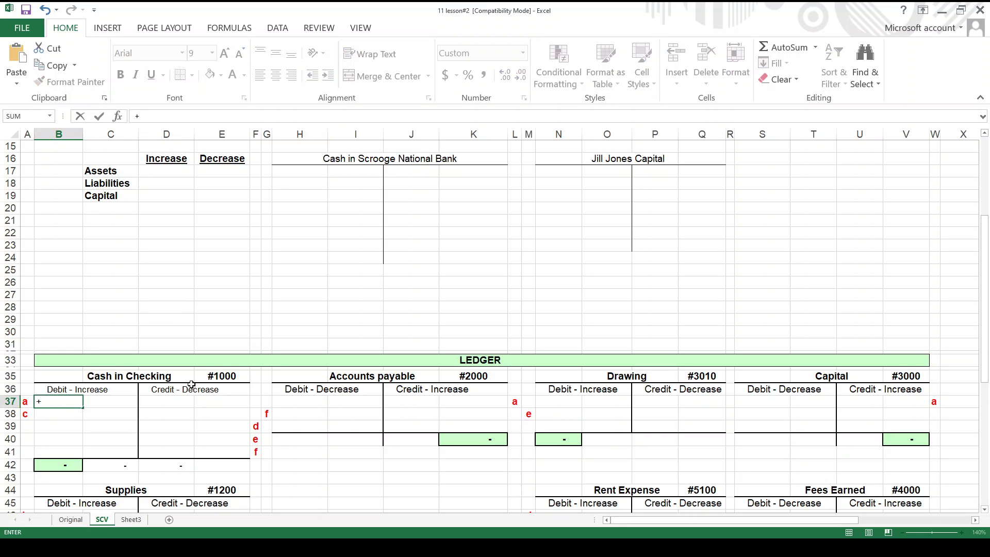
type("10000")
key("Return")
key("Up")
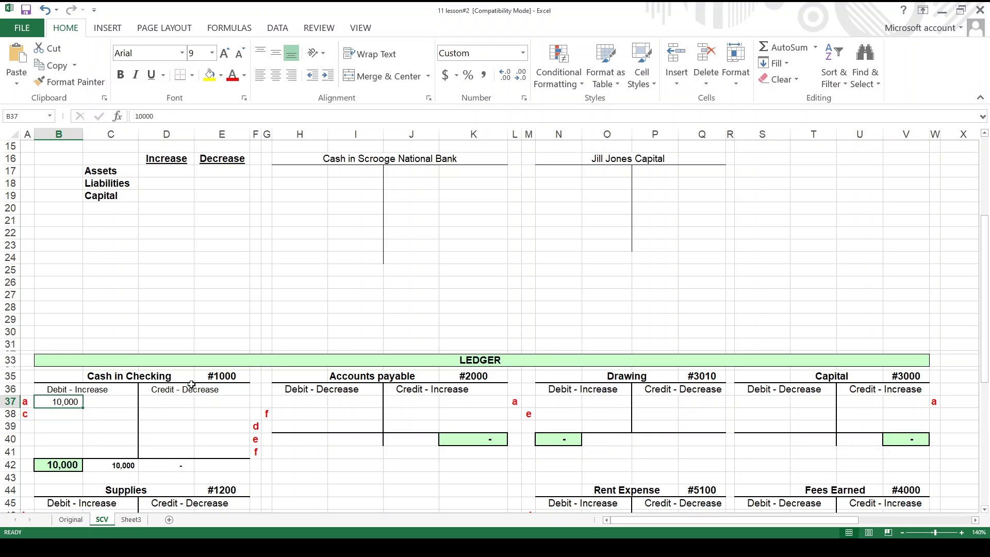
- Review the Cash in Checking account title and Debit - Increase heading above transaction a's ledger entry
key("Up")
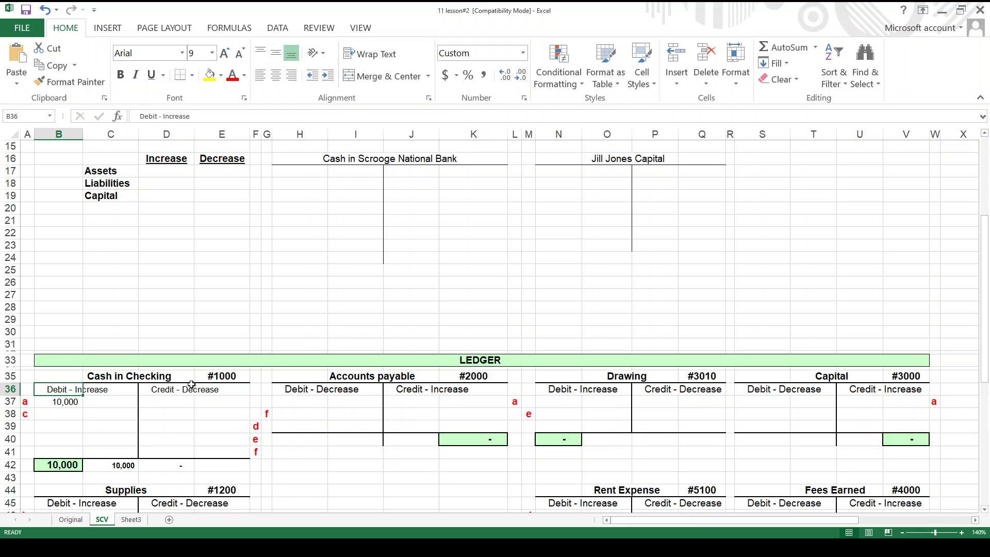
key("Down")
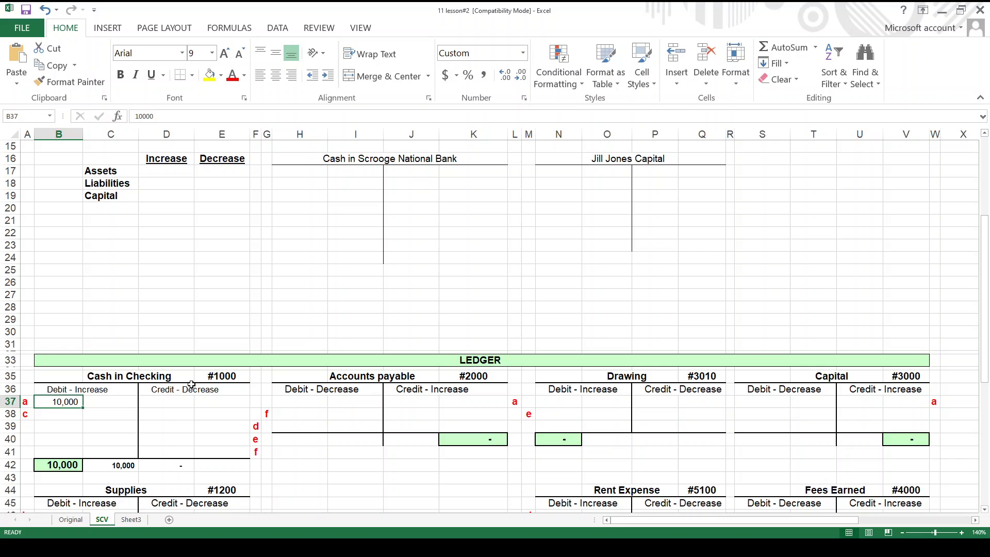
key("Up")
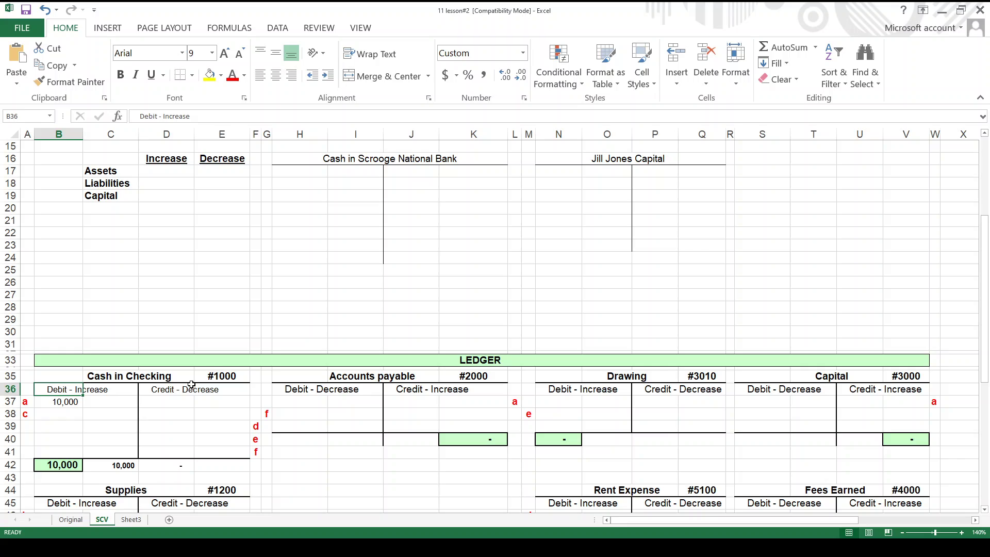
key("Down")
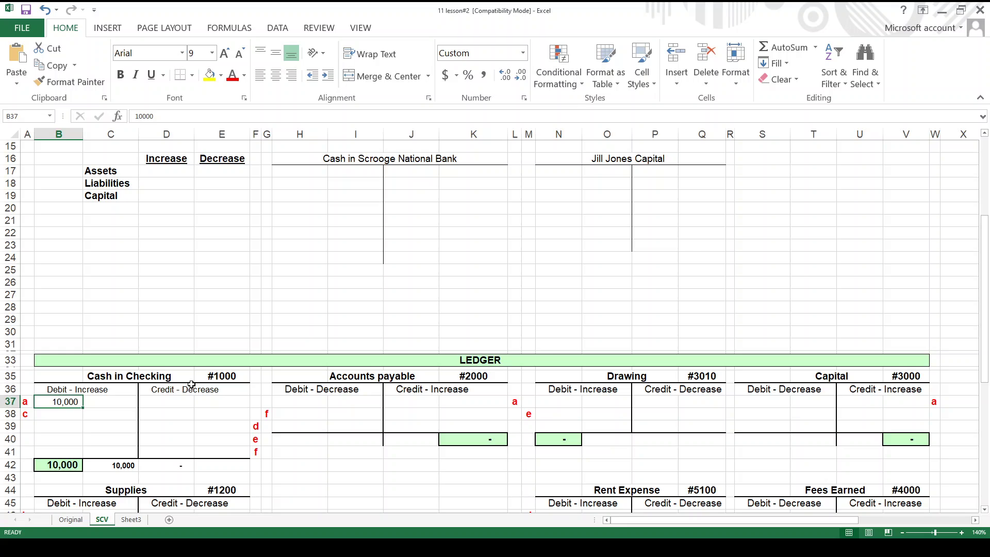
key("Up")
key("Up")
key("Right")
key("Down")
key("Down")
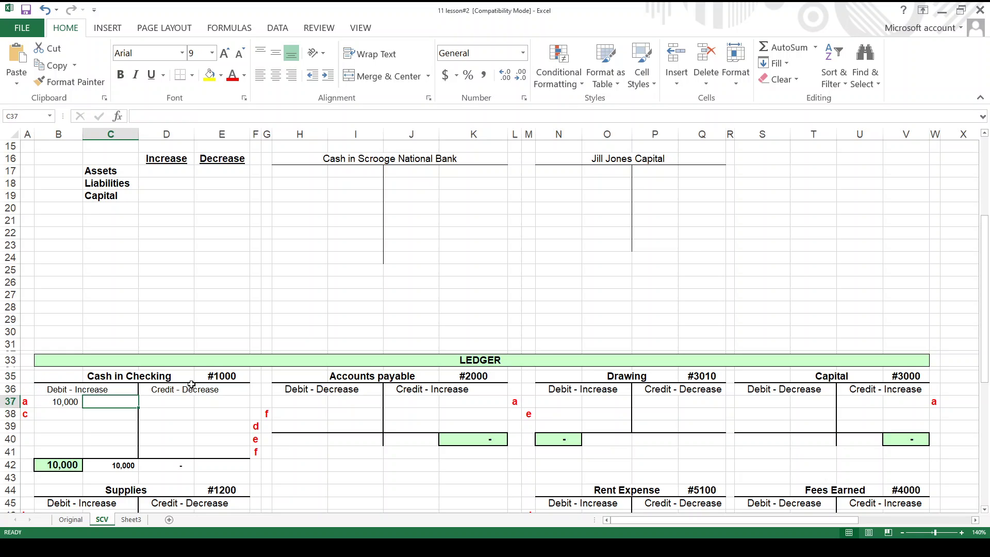
key("Left")
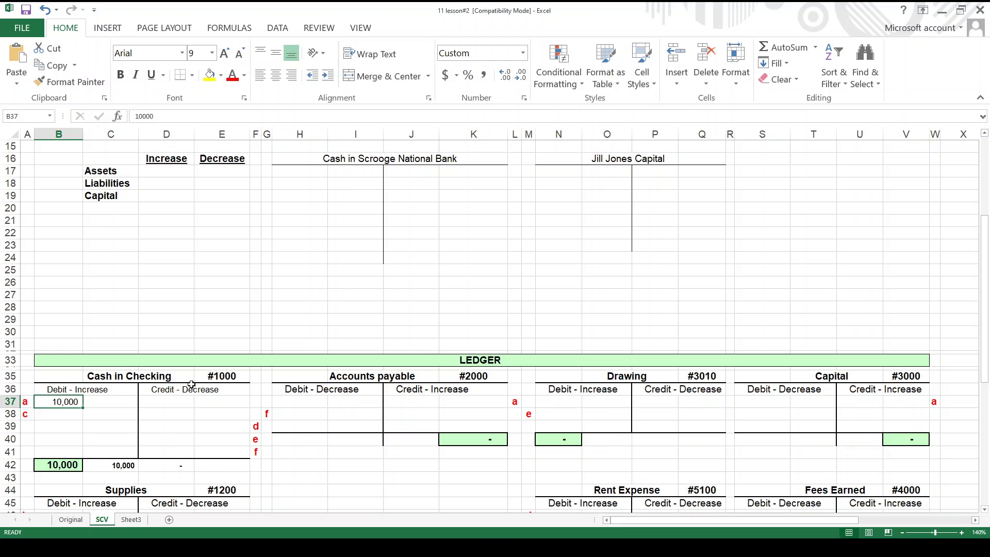
- Return to transaction a's Cash entry in the accounting equation section to check it
key("Up")
key("Up")
key("Up")
key("Up")
key("Up")
key("Up")
key("Up")
key("Up")
key("Up")
key("Up")
key("Up")
key("Up")
key("Up")
key("Up")
key("Up")
key("Up")
key("Up")
key("Up")
key("Up")
key("Up")
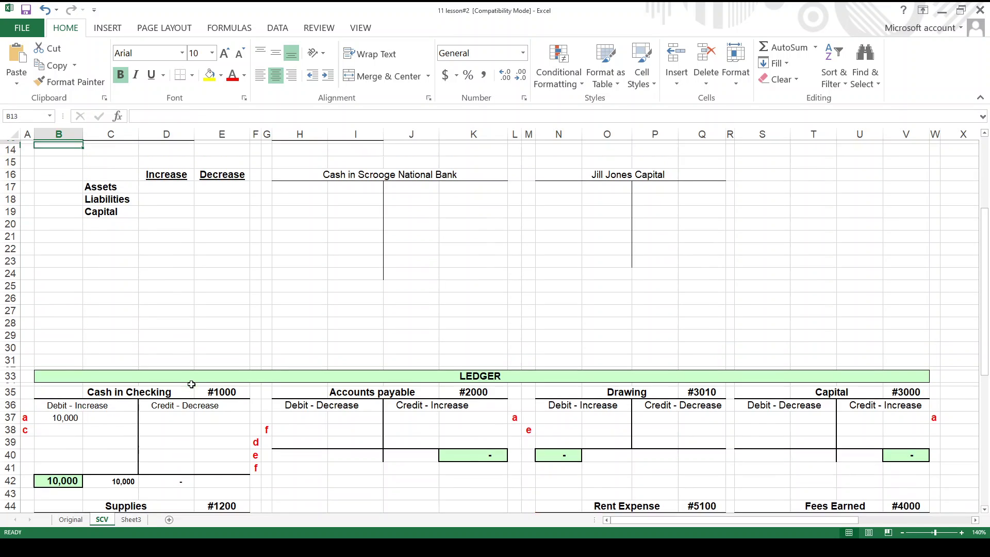
key("Down")
key("Down")
key("Down")
key("Down")
key("Down")
key("Right")
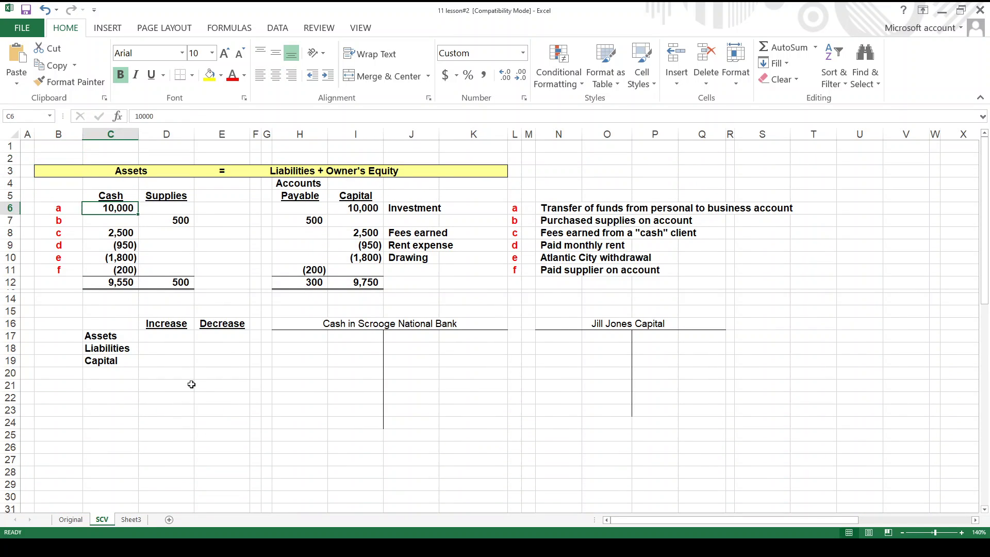
- Enter Dr in the Increase column of the Assets row
key("Down")
key("Down")
key("Down")
key("Down")
key("Down")
key("Down")
key("Down")
key("Down")
key("Down")
key("Down")
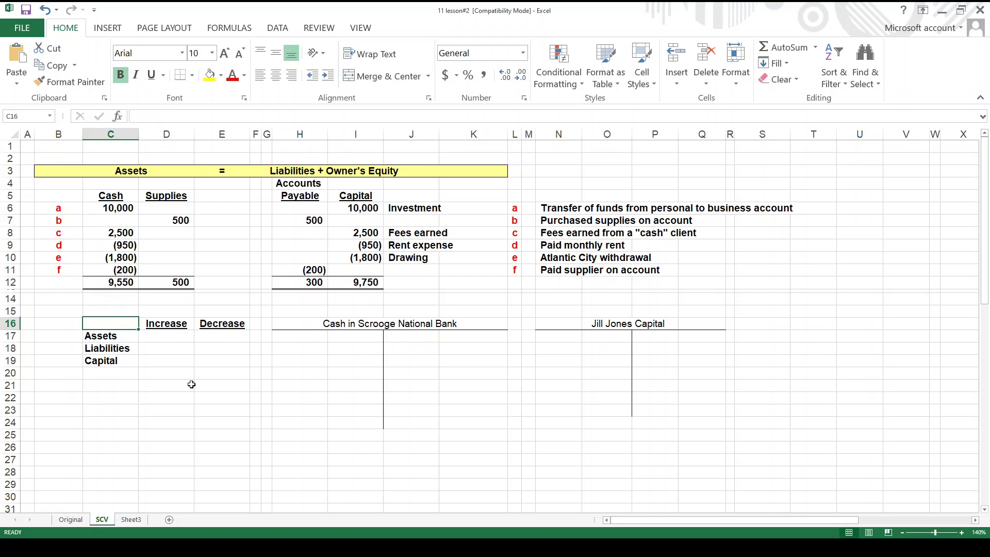
key("Right")
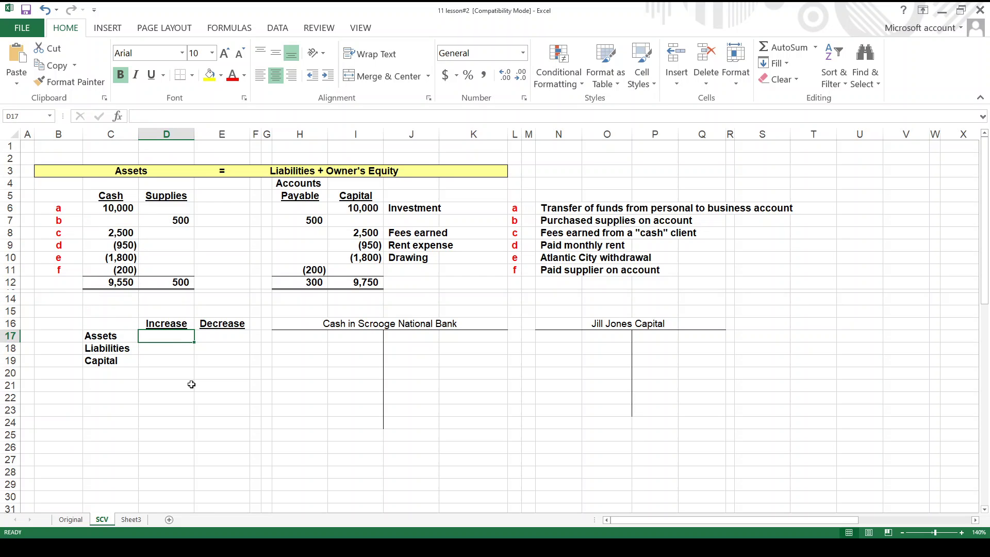
type("D")
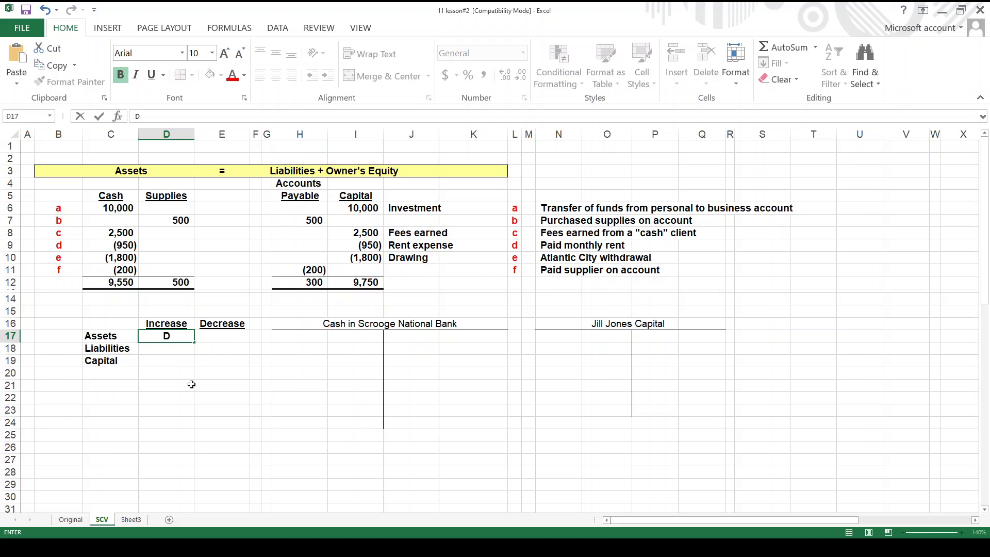
type("r")
key("Return")
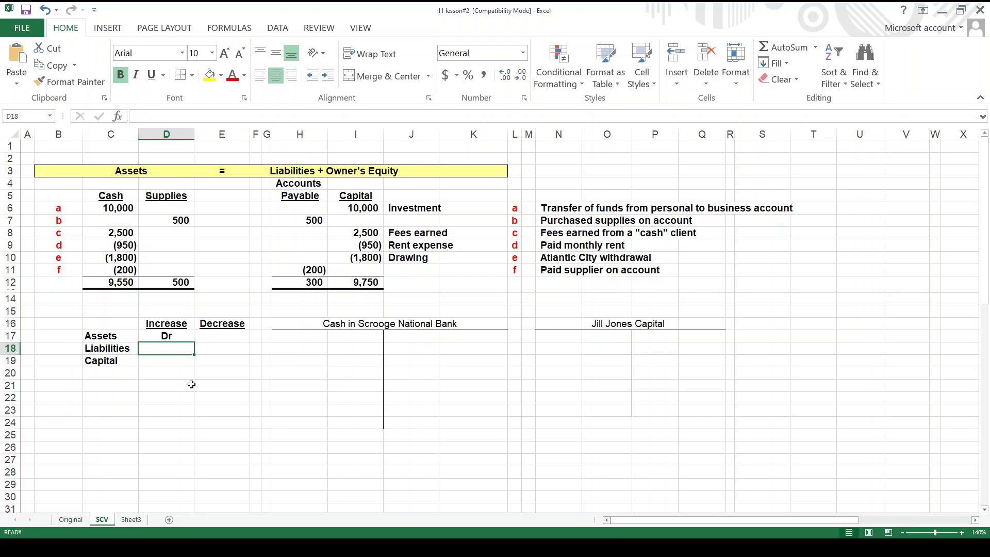
- Check the Assets row's Increase entry against the left side of the Cash in Scrooge National Bank T-account
key("Up")
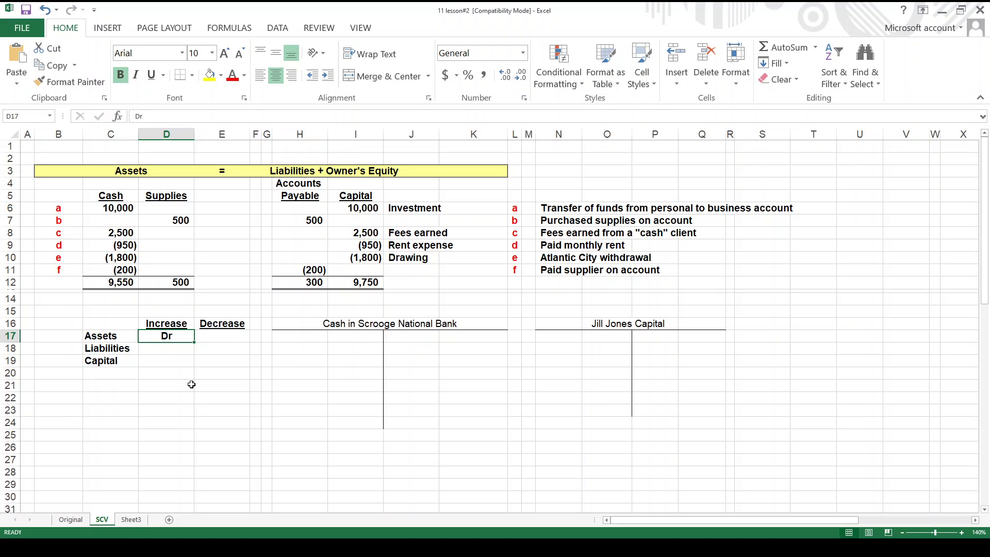
key("Left")
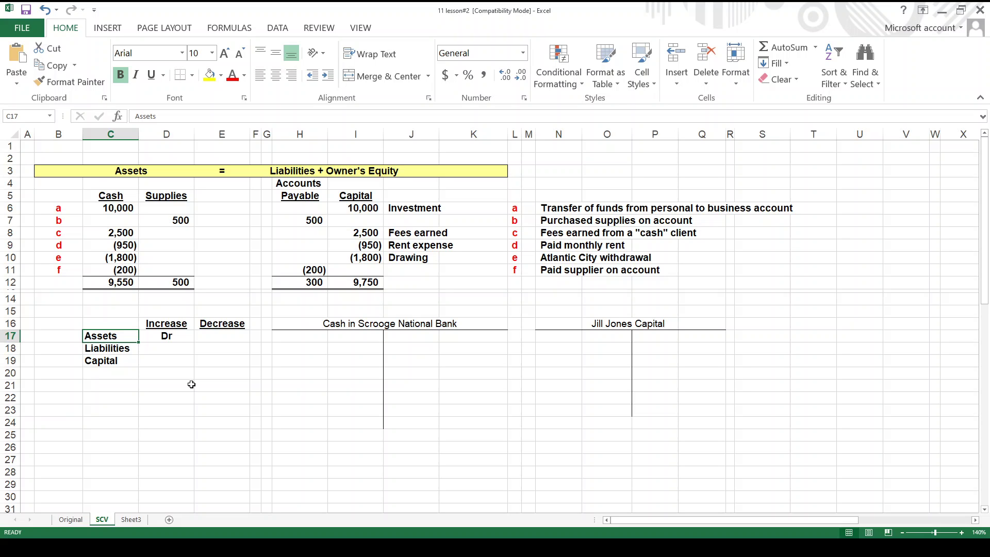
key("Right")
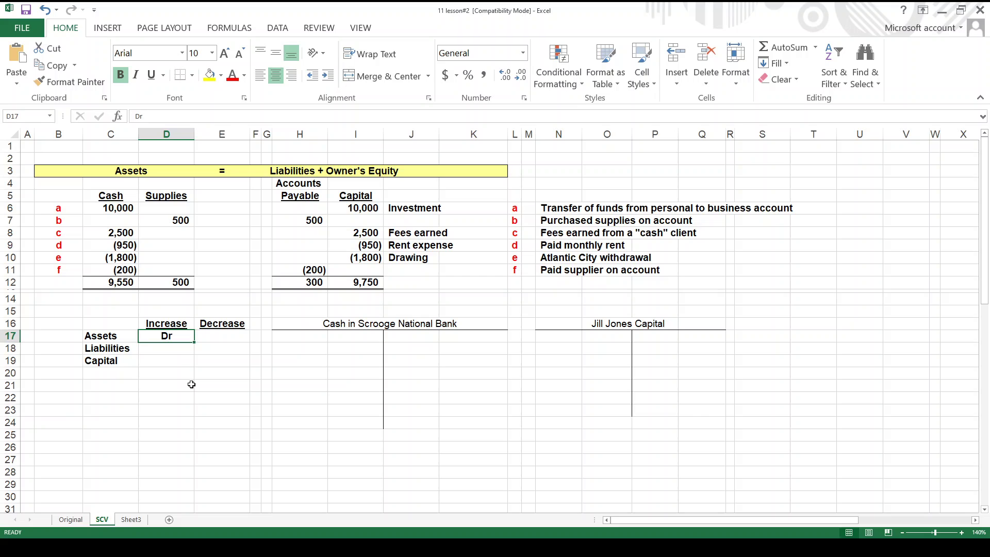
key("Right")
key("Right")
key("Right")
key("Right")
key("Right")
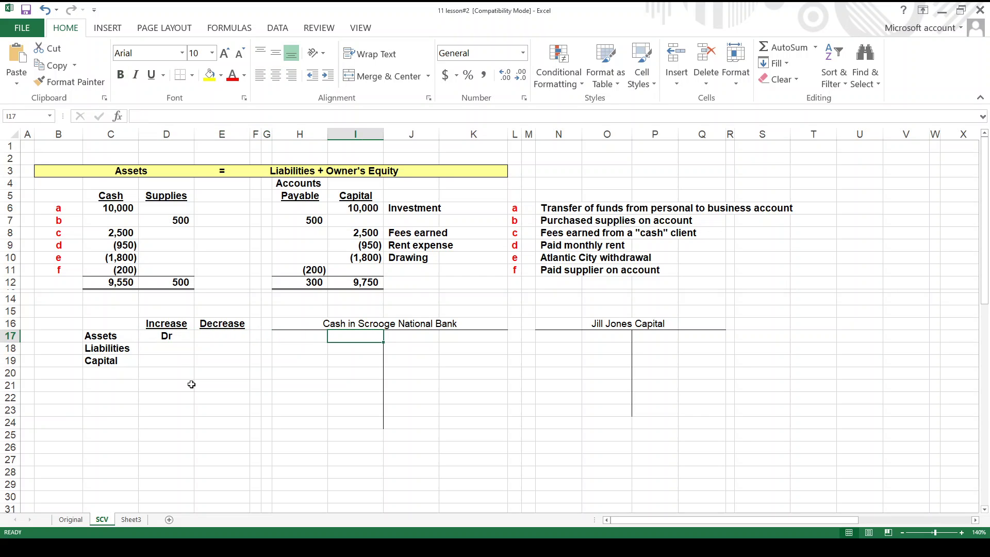
- Enter Cr in the Decrease column of the Assets row
key("Left")
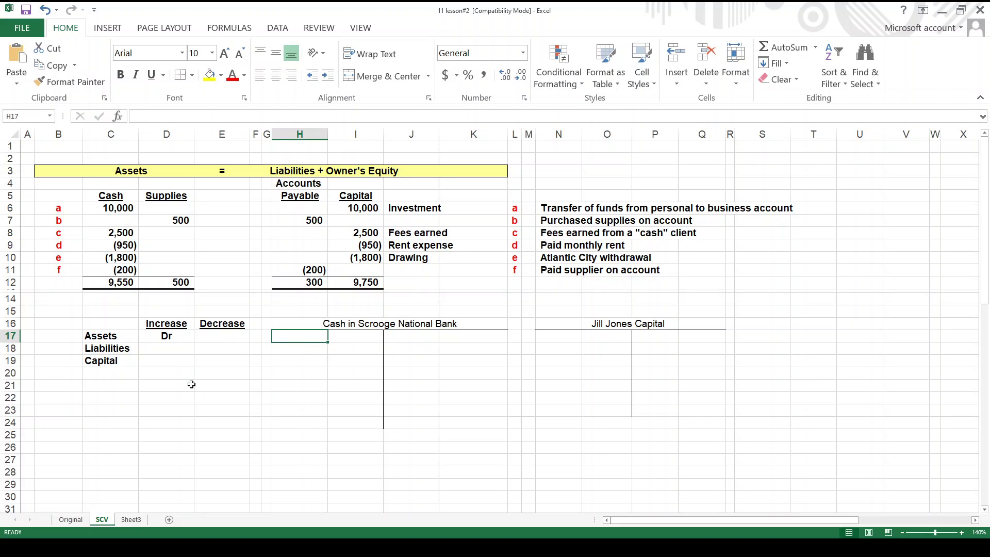
key("Left")
key("Left")
key("Left")
key("Left")
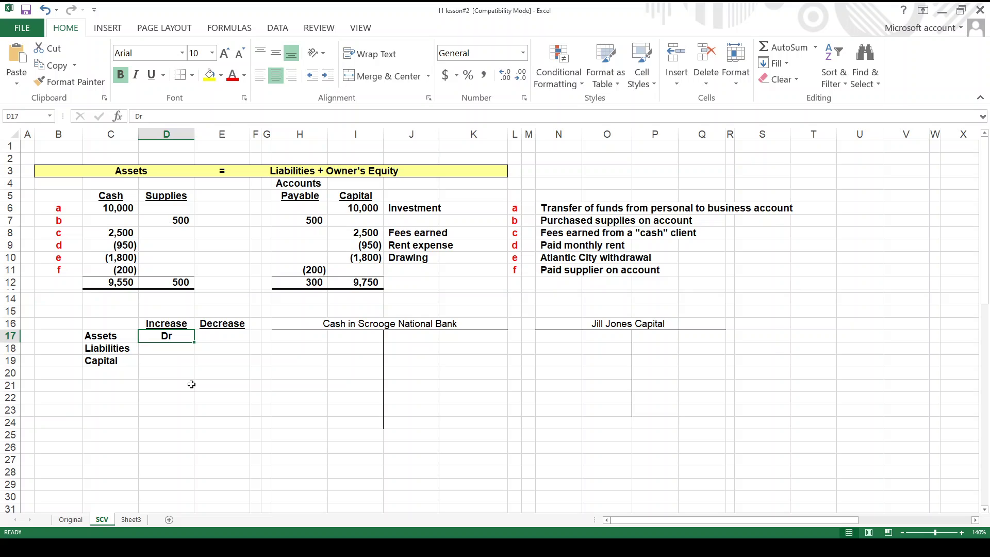
key("Right")
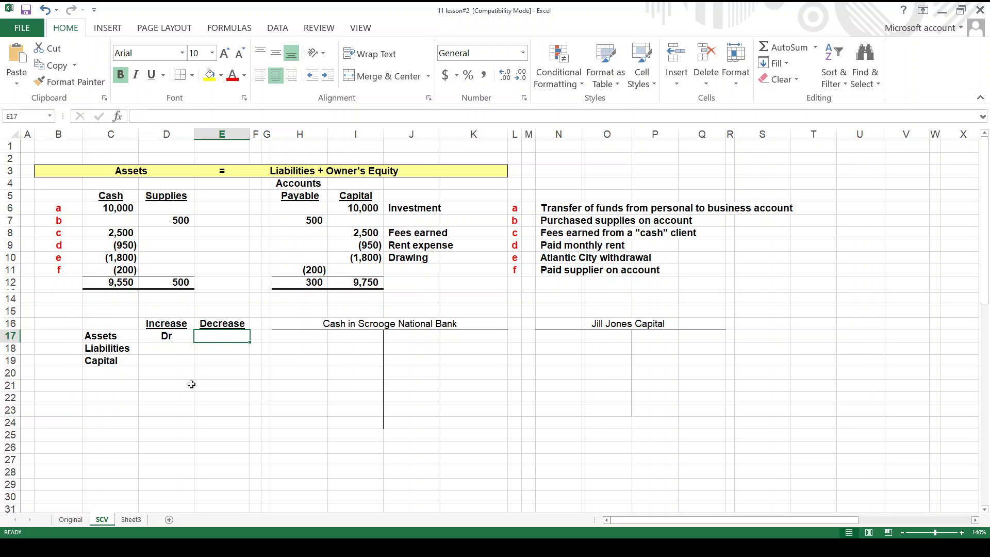
type("Cr")
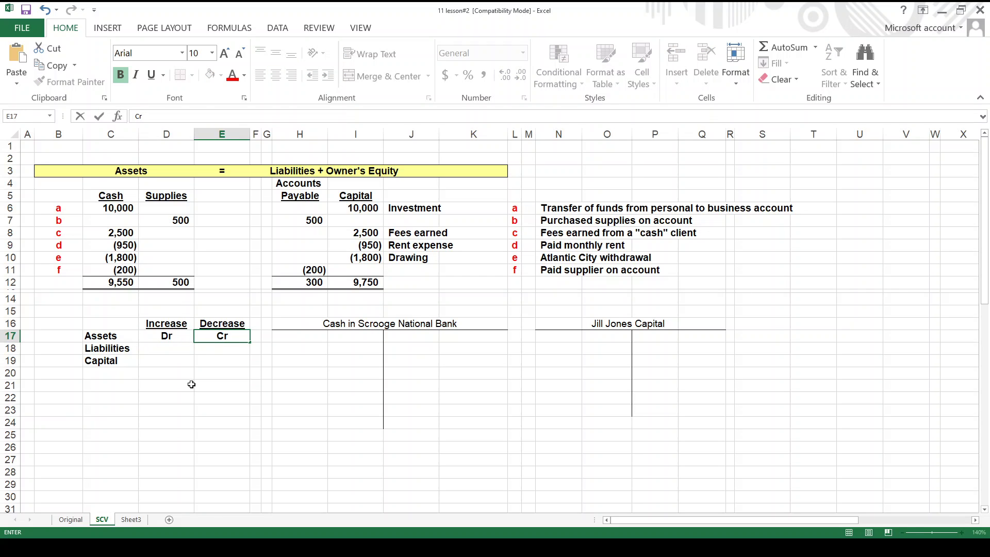
key("Return")
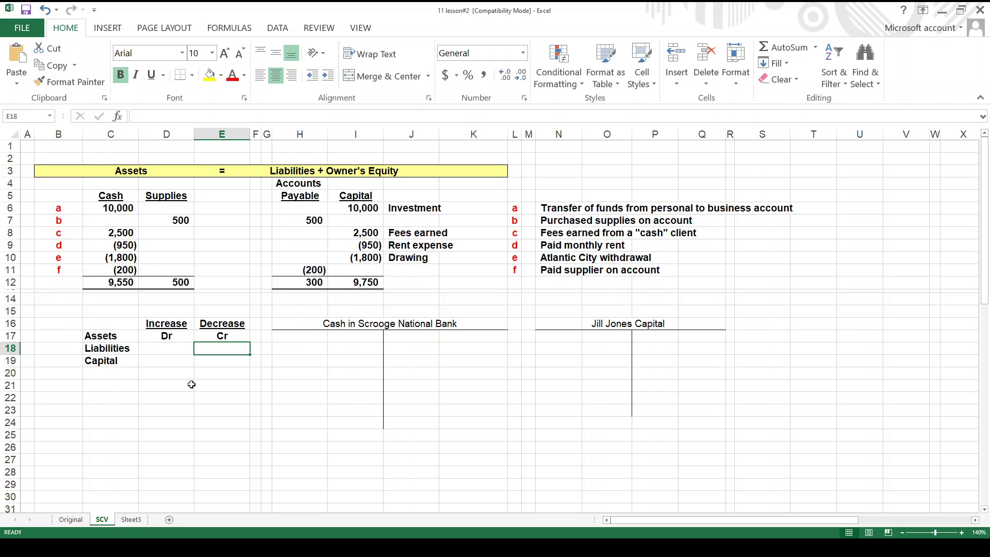
key("Up")
key("Left")
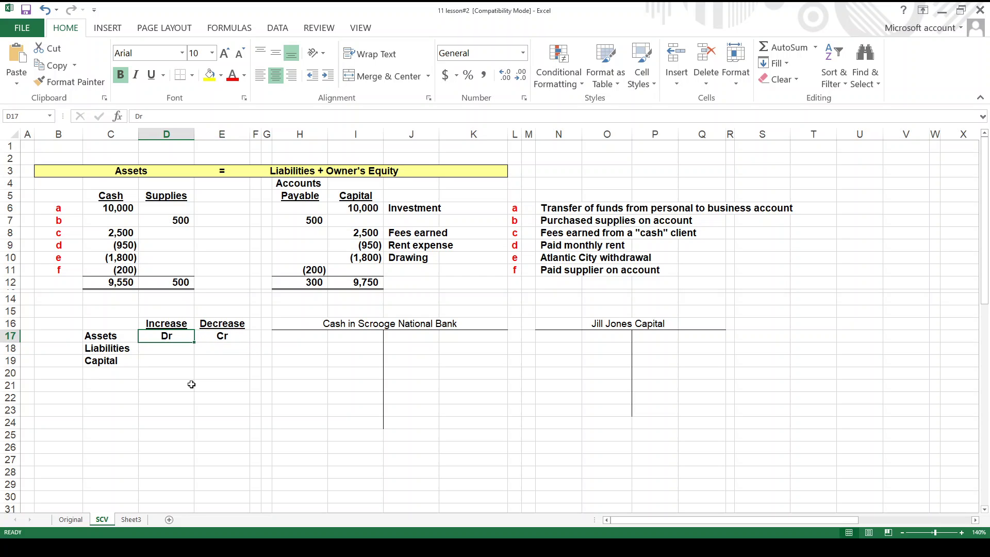
key("Right")
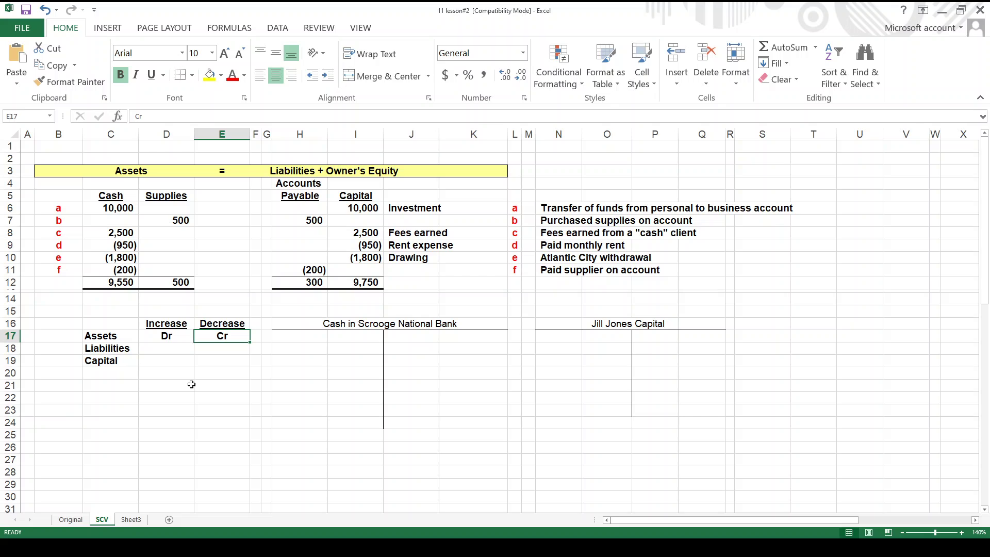
- Add the note "debit(s) = credits(s)" in cell C23, below the debit/credit rules table
key("Down")
key("Down")
key("Down")
key("Down")
key("Down")
key("Down")
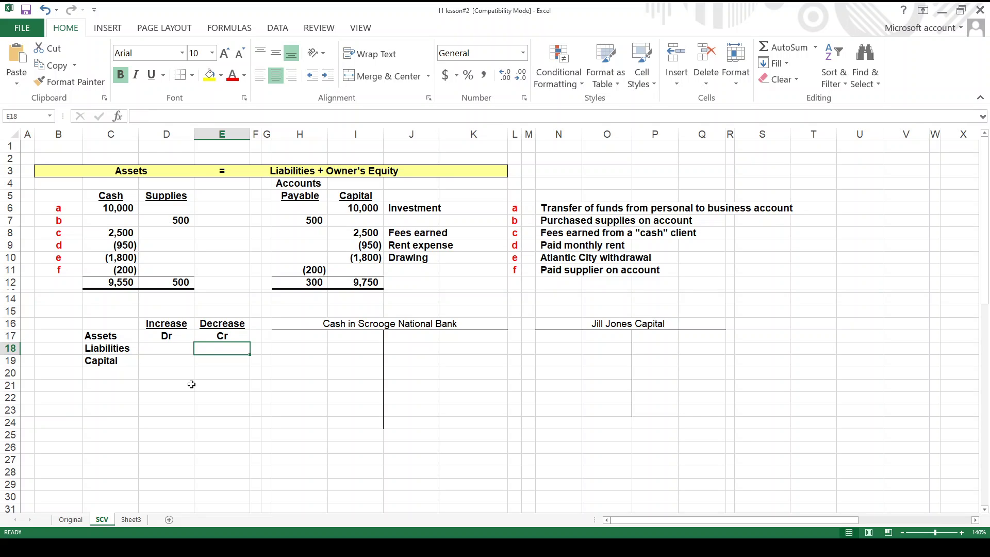
key("Left")
key("Left")
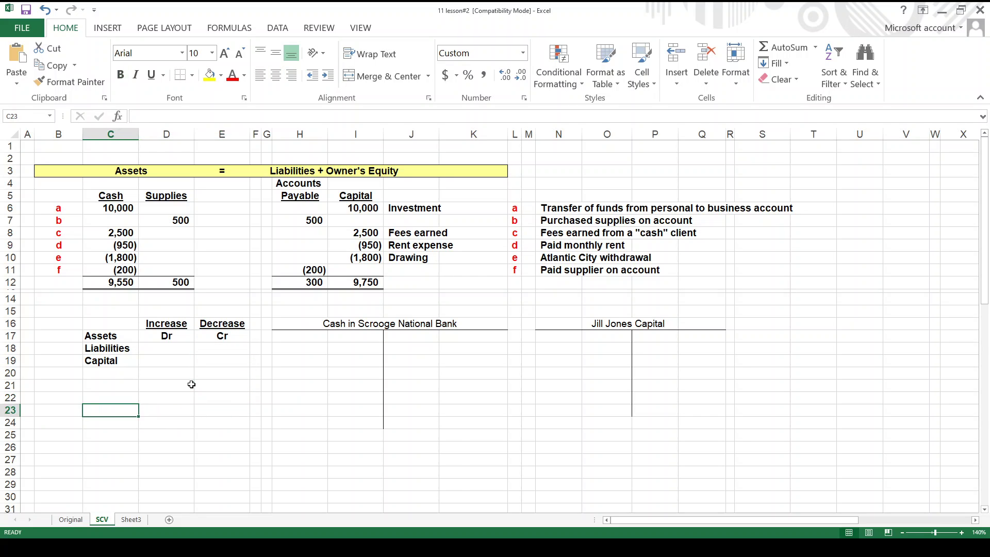
type("de")
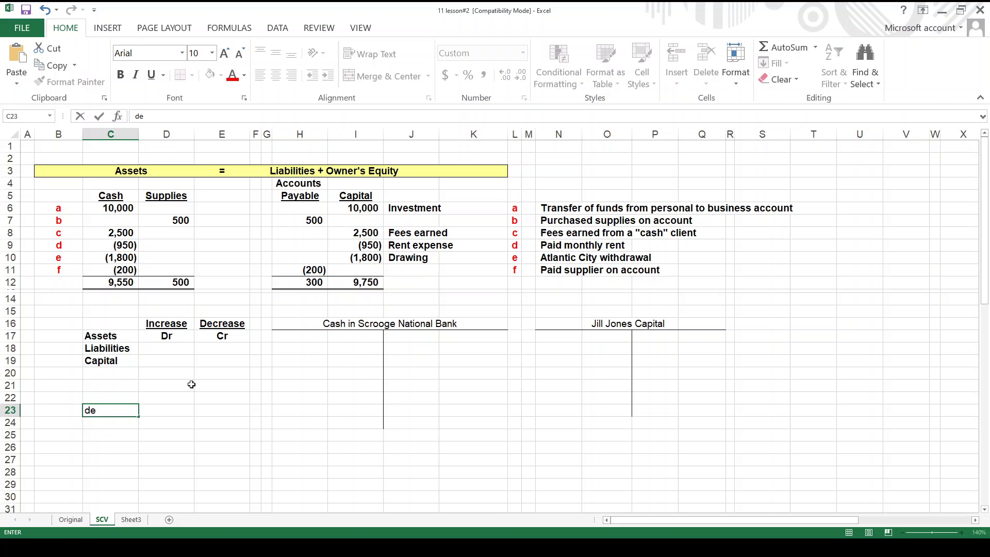
type("bit(s) = credits")
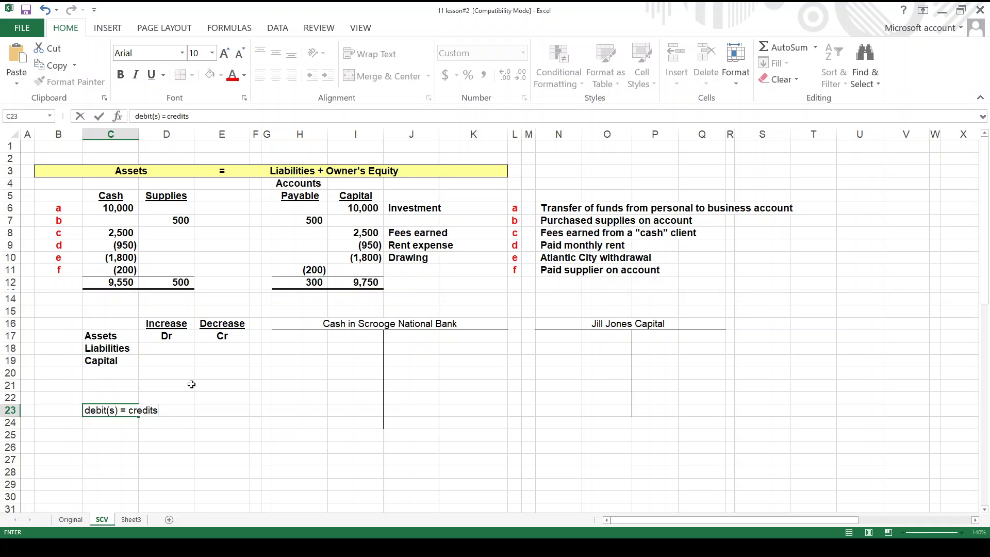
type("(s)")
key("Return")
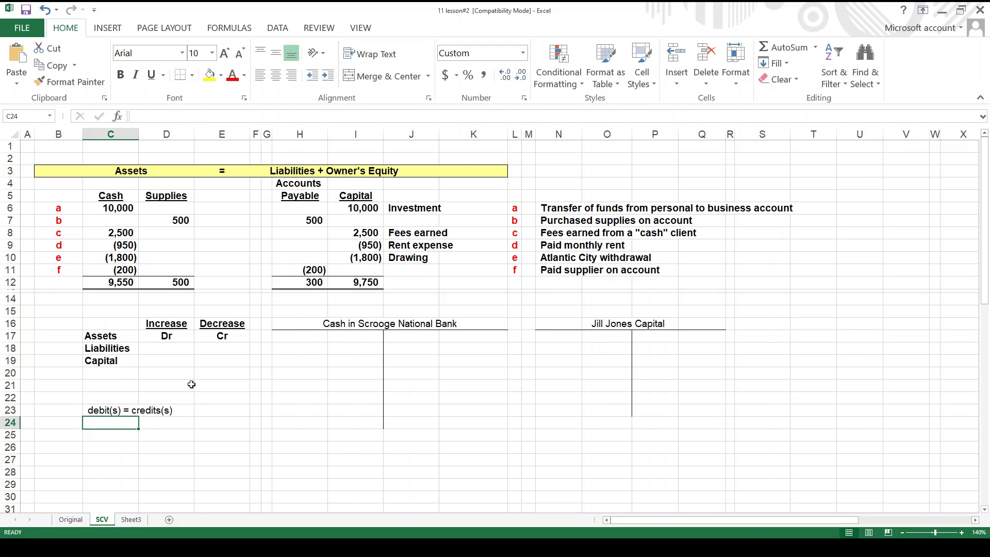
key("Up")
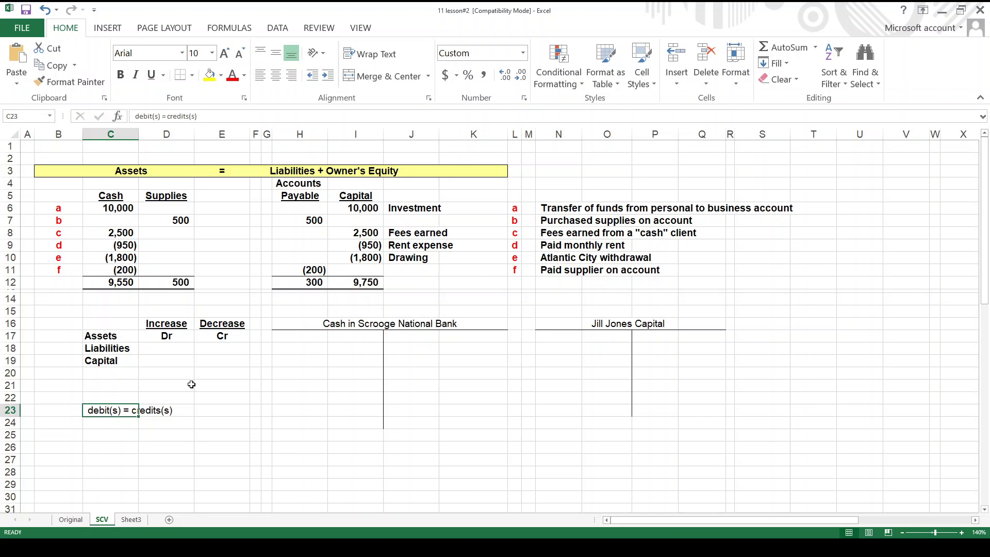
key("Down")
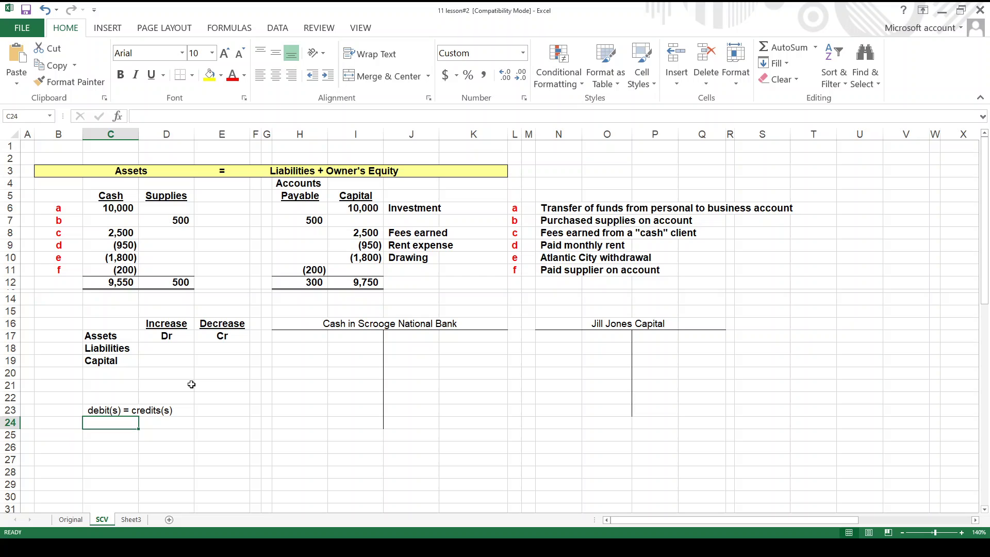
key("Up")
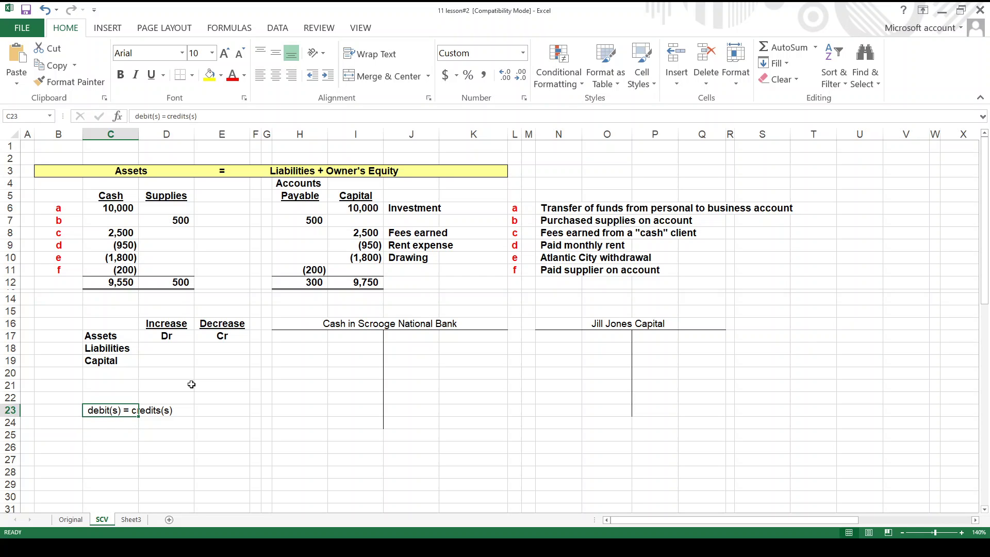
- Review transaction a's Cash entry in the accounting equation against the debits-equal-credits note
key("Up")
key("Up")
key("Up")
key("Up")
key("Up")
key("Up")
key("Up")
key("Up")
key("Up")
key("Up")
key("Up")
key("Up")
key("Up")
key("Up")
key("Up")
key("Up")
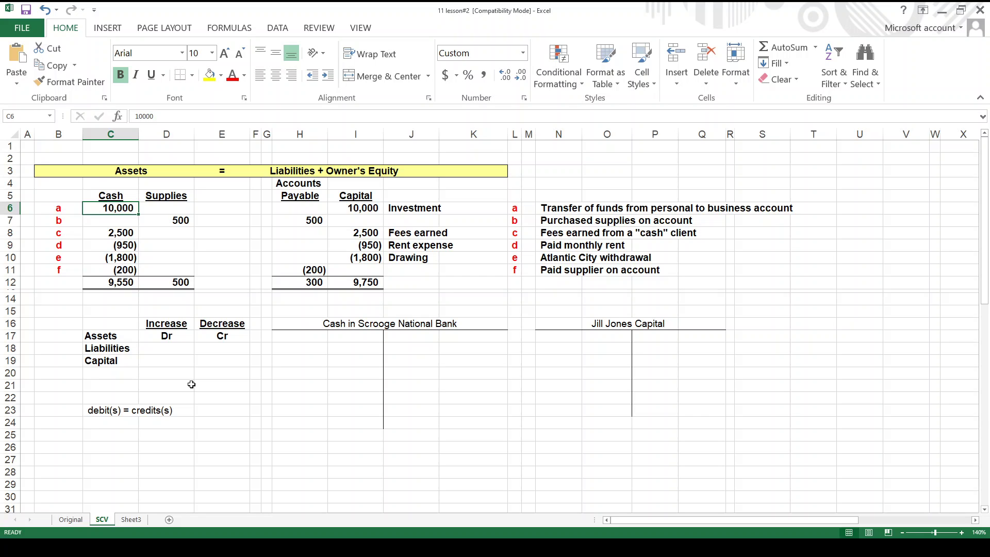
key("Down")
key("Down")
key("Down")
key("Down")
key("Down")
key("Down")
key("Down")
key("Down")
key("Down")
key("Down")
key("Down")
key("Down")
key("Down")
key("Down")
key("Down")
key("Down")
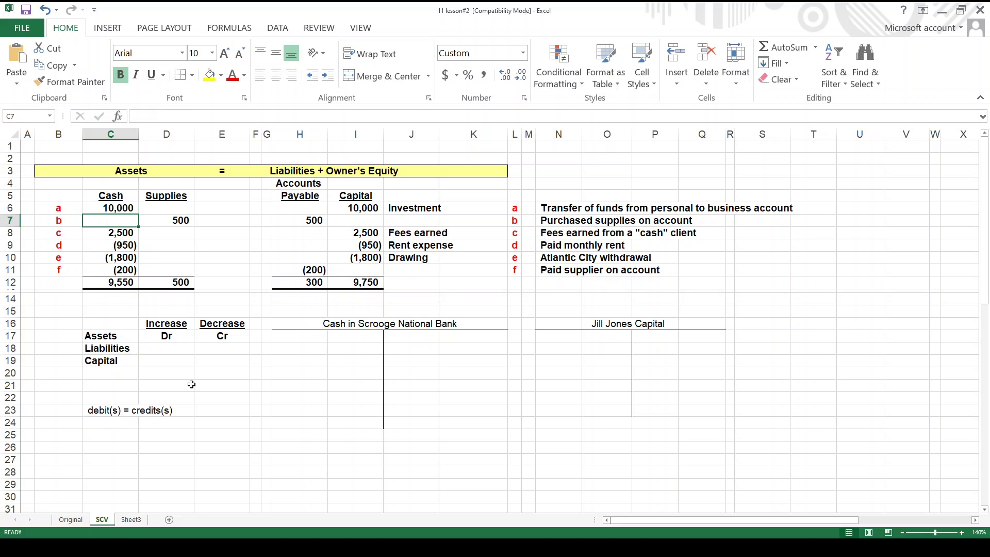
- Check transaction a's Capital entry in the accounting equation as the other side of the Cash entry
key("Right")
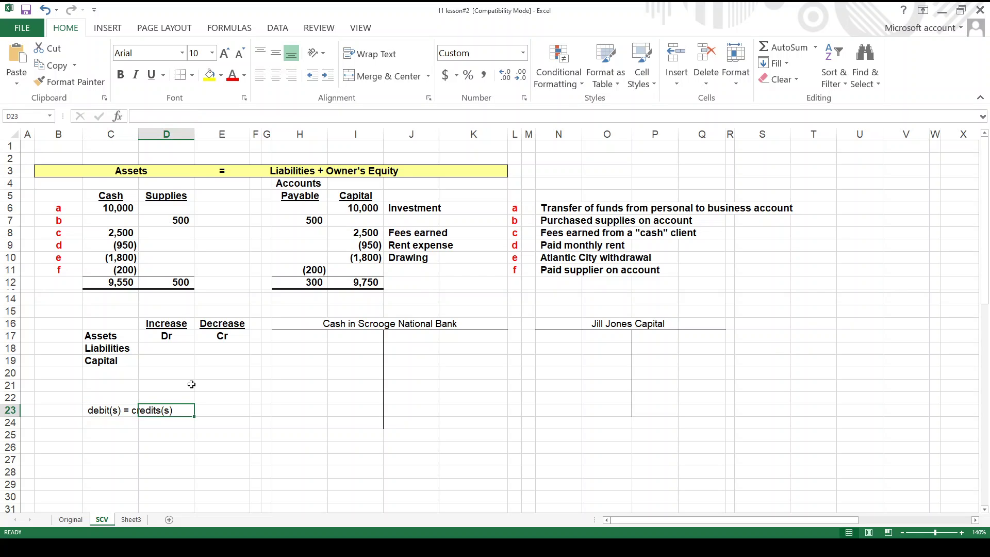
key("Right")
key("Right")
key("Right")
key("Right")
key("Right")
key("Right")
key("Left")
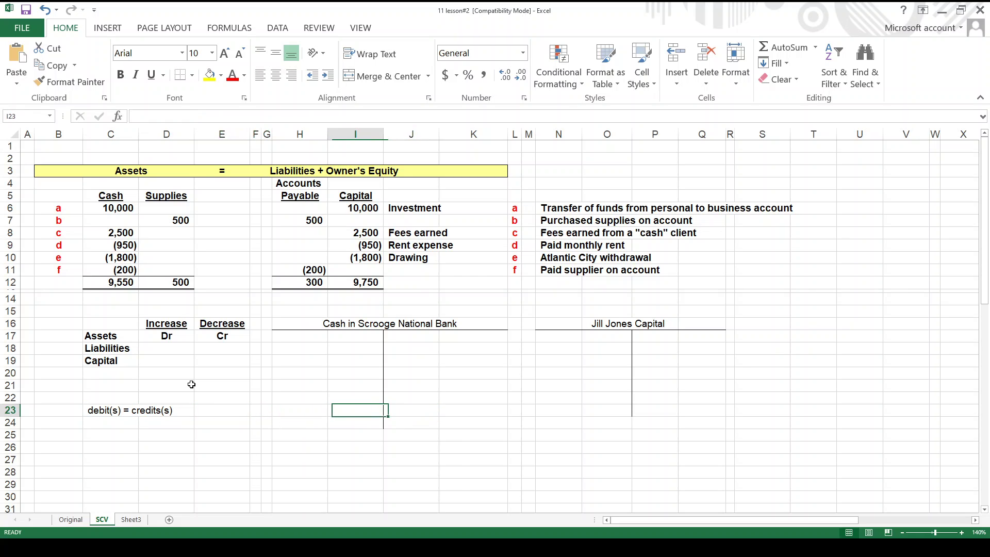
key("Up")
key("Up")
key("Up")
key("Up")
key("Up")
key("Up")
key("Up")
key("Up")
key("Up")
key("Up")
key("Up")
key("Up")
key("Up")
key("Up")
key("Up")
key("Up")
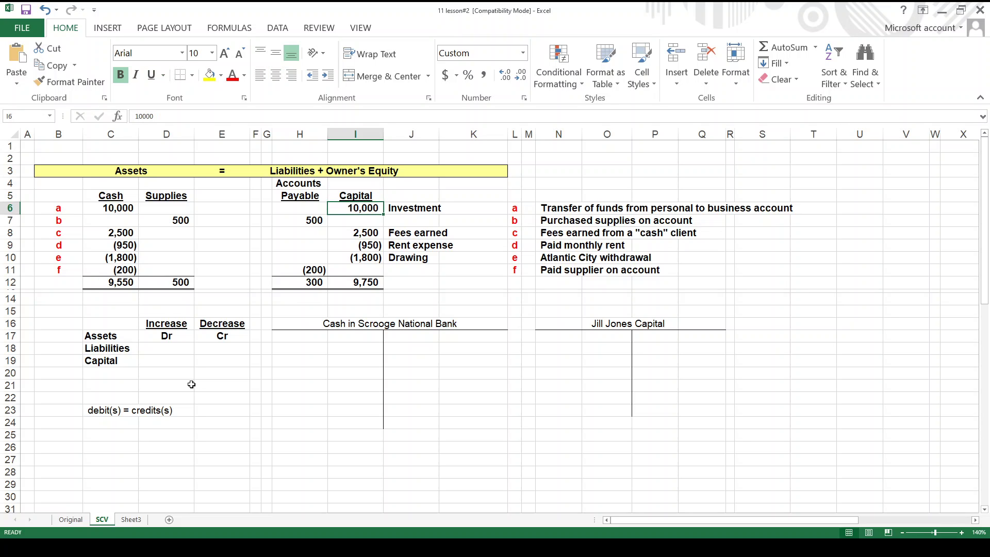
- Post transaction a as 10000 on the Credit - Increase side of the Capital account in the ledger, in cell V37
key("Down")
key("Down")
key("Down")
key("Down")
key("Down")
key("Down")
key("Down")
key("Down")
key("Down")
key("Down")
key("Down")
key("Down")
key("Down")
key("Down")
key("Down")
key("Down")
key("Down")
key("Down")
key("Down")
key("Down")
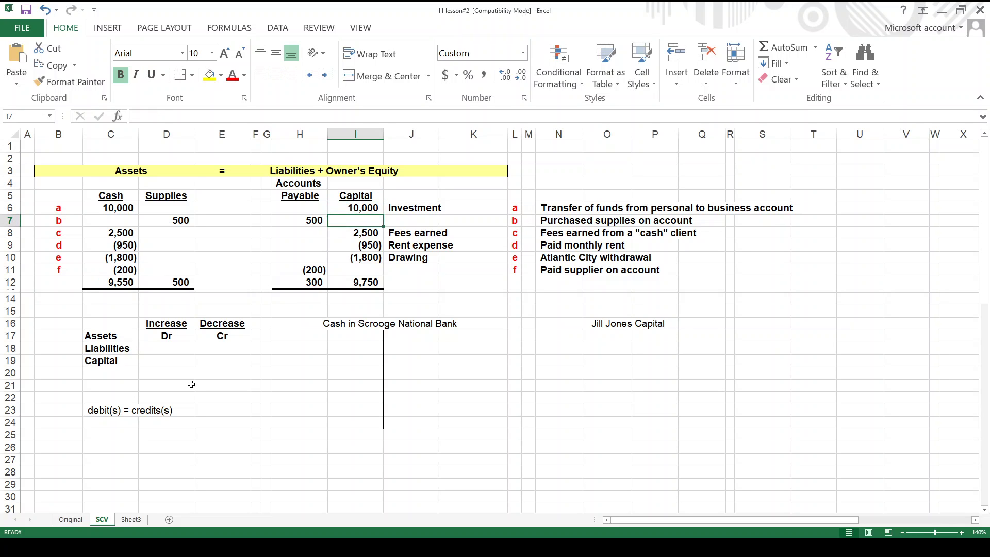
key("Down")
key("Down")
key("Down")
key("Down")
key("Down")
key("Down")
key("Down")
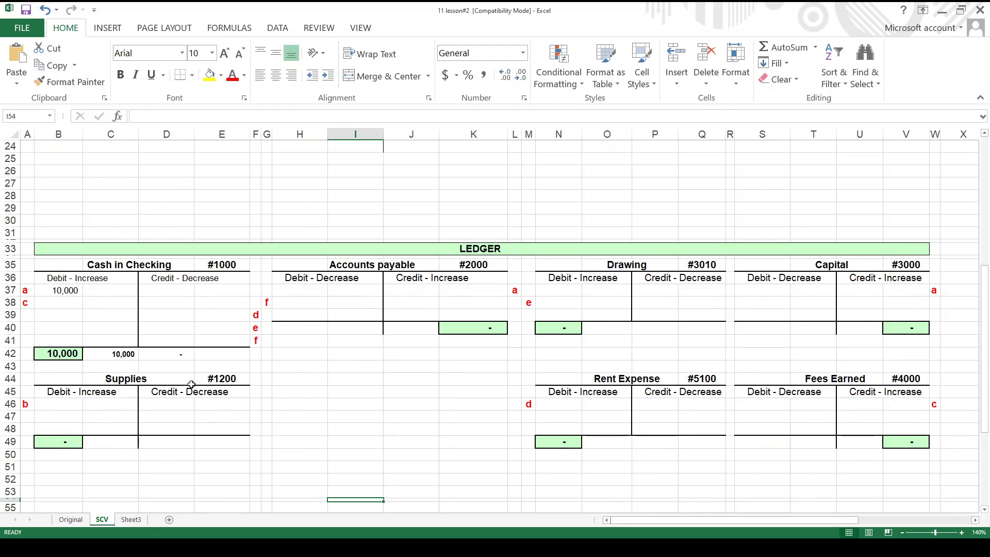
key("Up")
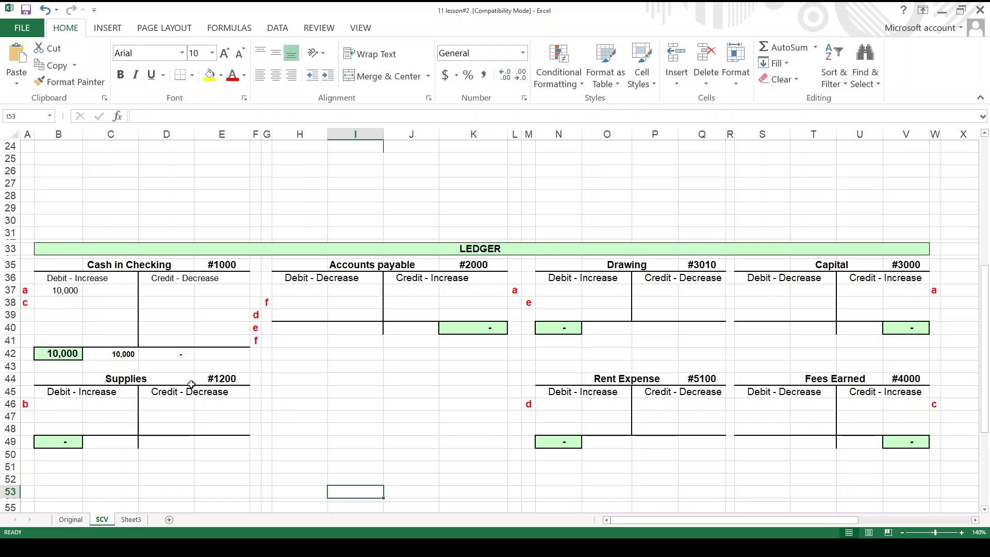
key("Right")
key("Right")
key("Right")
key("Right")
key("Right")
key("Right")
key("Right")
key("Right")
key("Right")
key("Right")
key("Right")
key("Up")
key("Up")
key("Up")
key("Up")
key("Up")
key("Up")
key("Up")
key("Up")
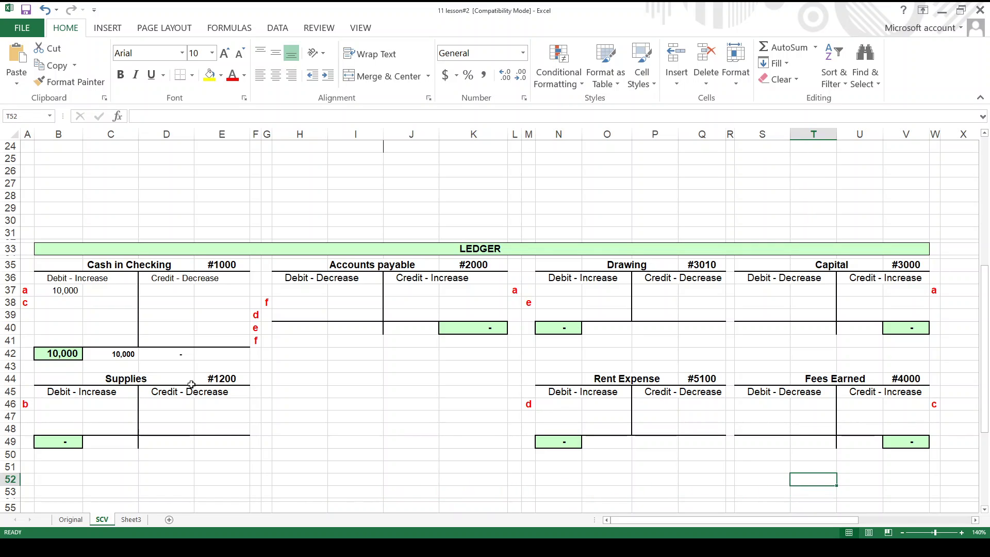
key("Up")
key("Up")
key("Up")
key("Up")
key("Up")
key("Up")
key("Up")
key("Up")
key("Right")
key("Right")
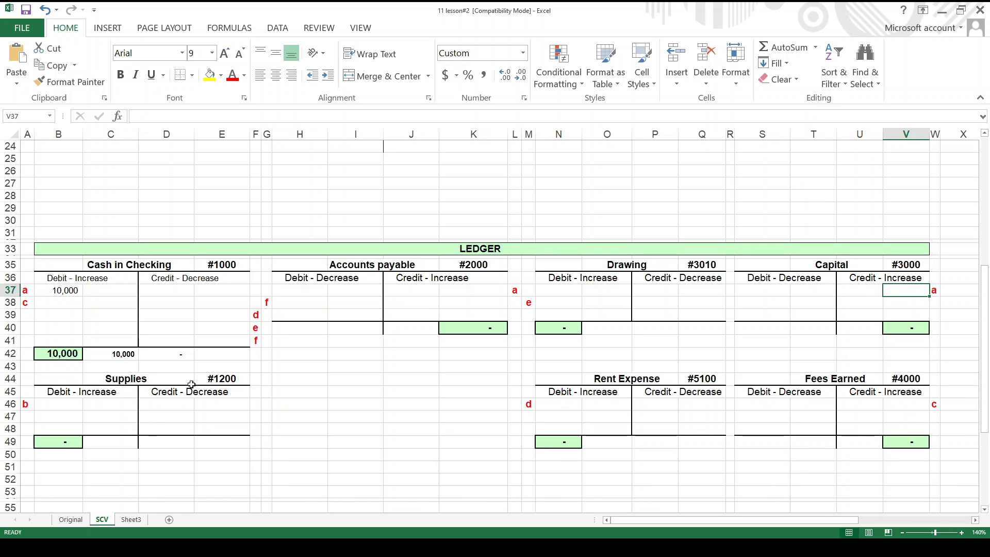
type("10000")
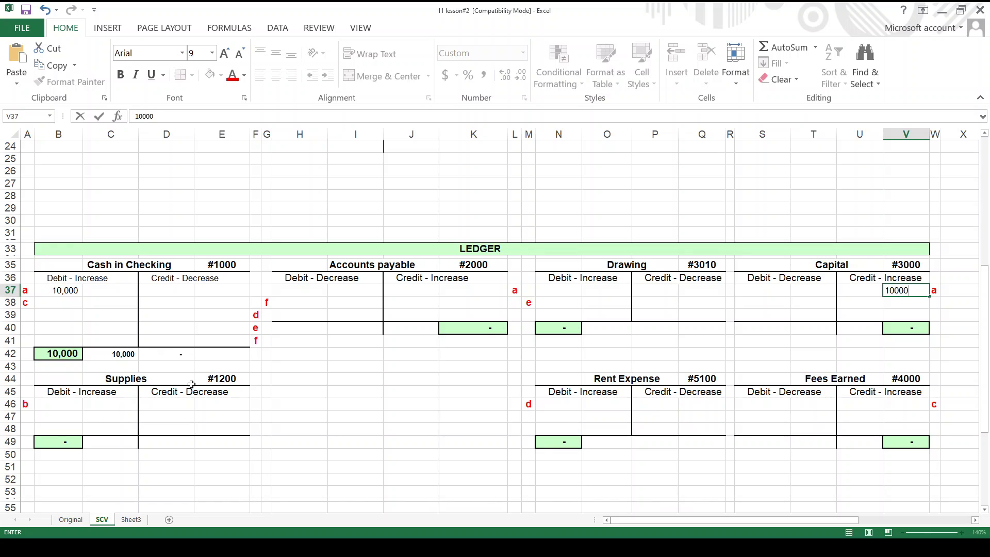
key("Return")
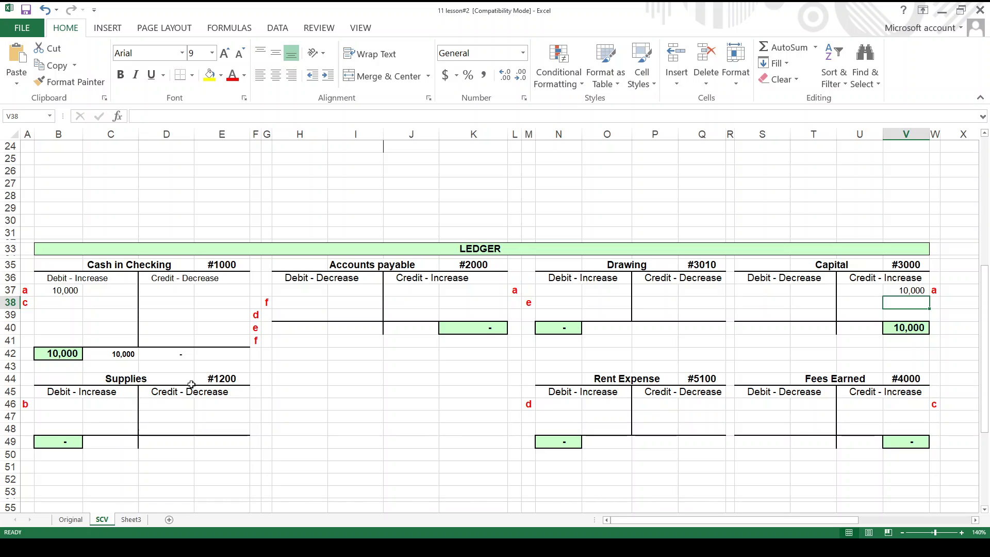
- Enter Cr as the Increase rule for Capital in the debit/credit rules table, in cell D19
key("Up")
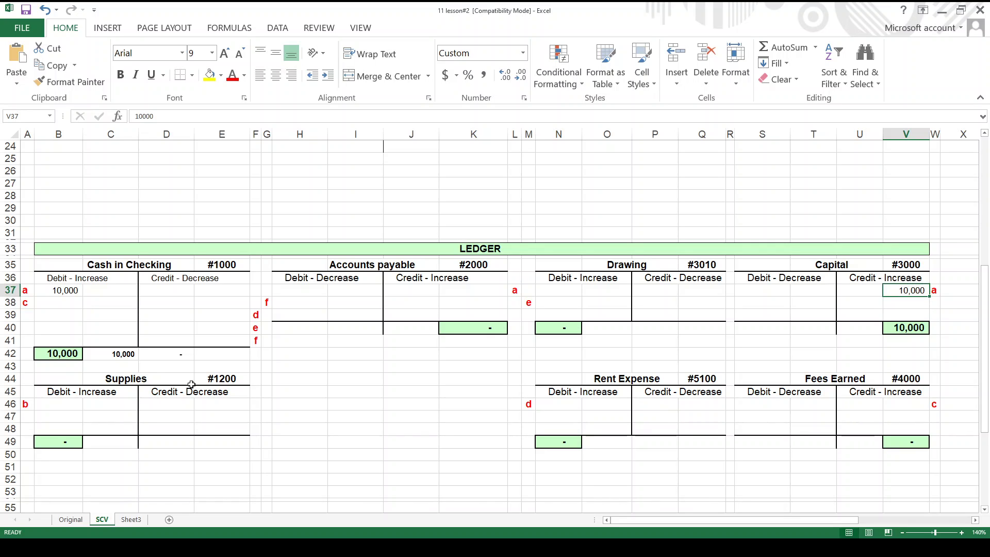
key("Left")
key("Left")
key("Left")
key("Left")
key("Left")
key("Left")
key("Left")
key("Left")
key("Left")
key("Left")
key("Left")
key("Left")
key("Left")
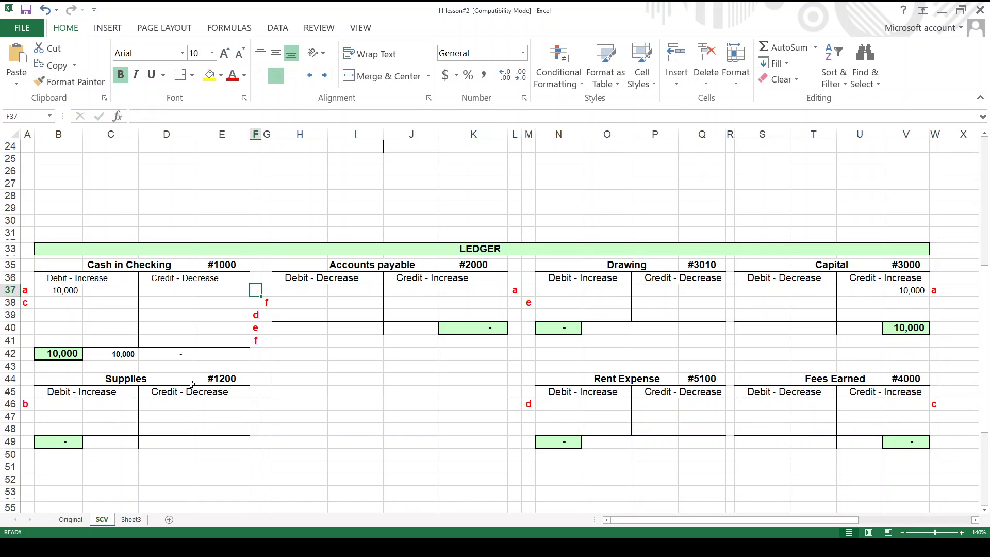
key("Left")
key("Left")
key("Left")
key("Left")
key("Up")
key("Up")
key("Up")
key("Up")
key("Up")
key("Up")
key("Up")
key("Up")
key("Up")
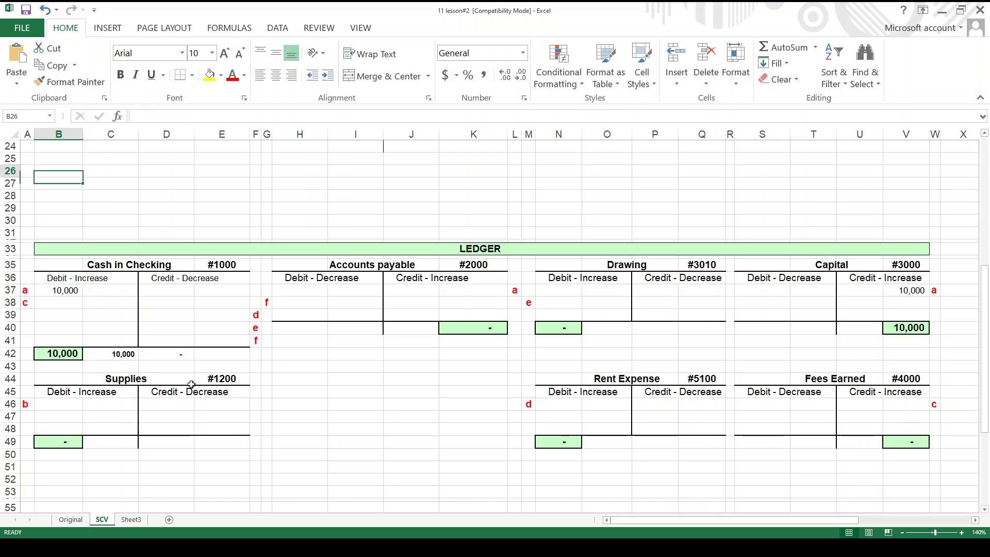
key("ctrl+Up")
key("Down")
key("Down")
key("Down")
key("Down")
key("Down")
key("Down")
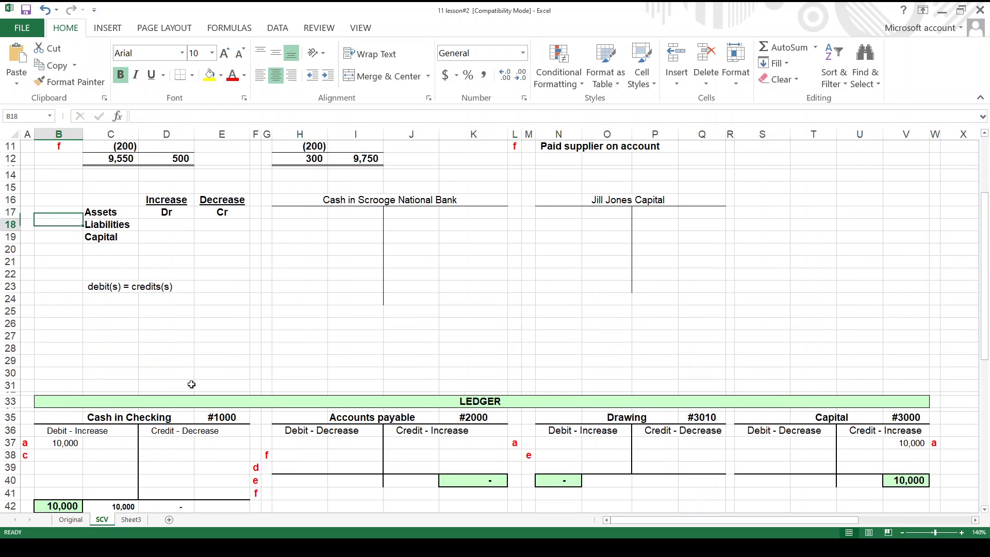
key("Down")
key("Right")
key("Right")
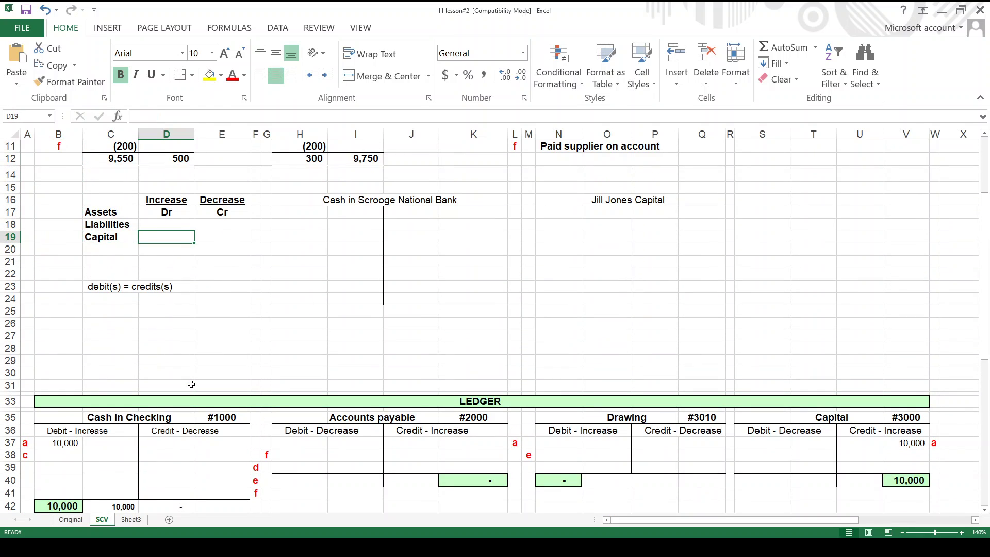
type("Cr")
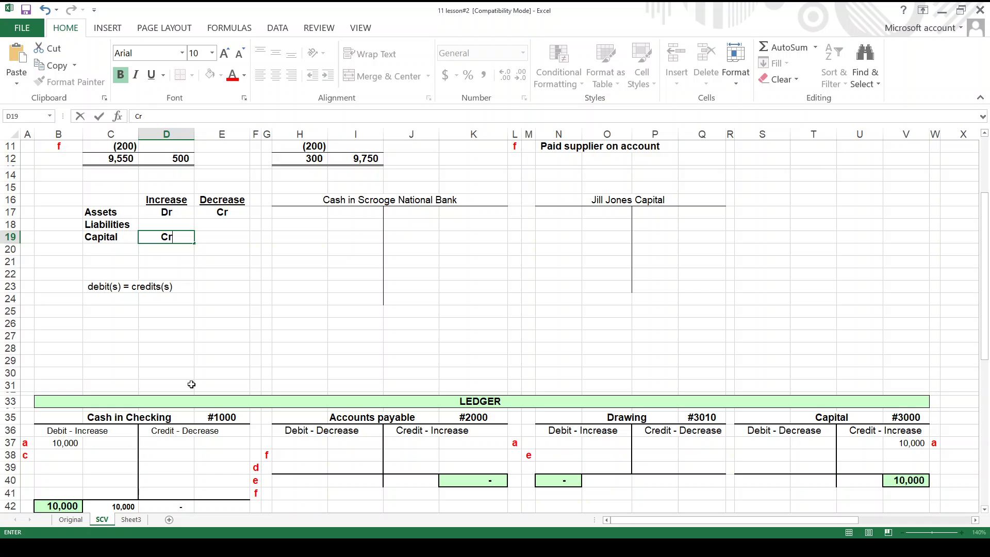
key("Return")
- Enter Dr as the Decrease rule for Capital in cell E19
key("Up")
key("Right")
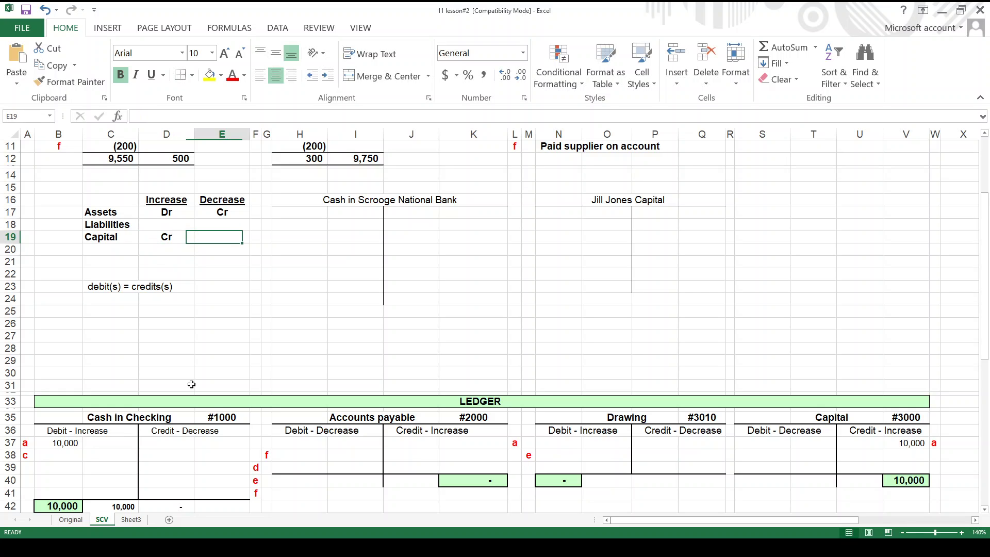
type("Dr")
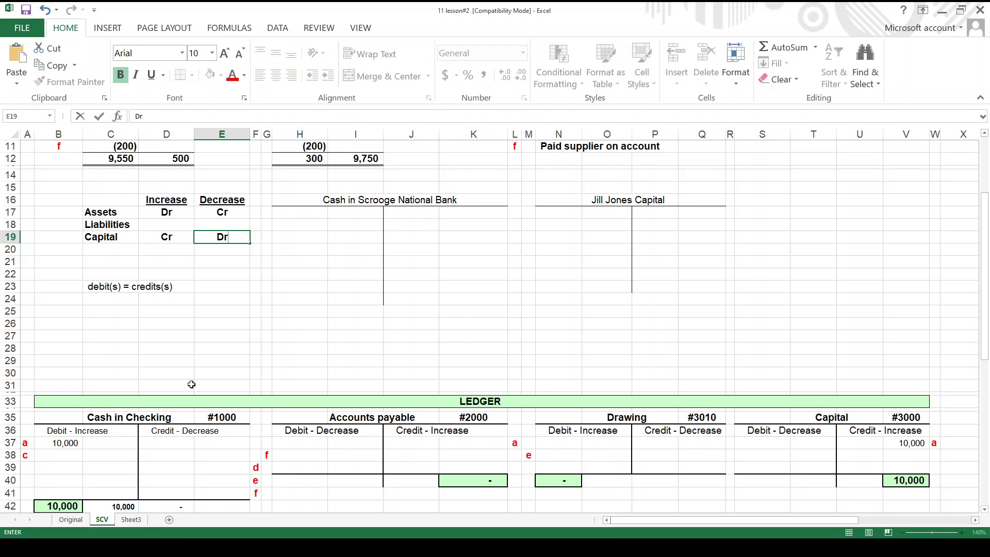
key("Return")
key("Up")
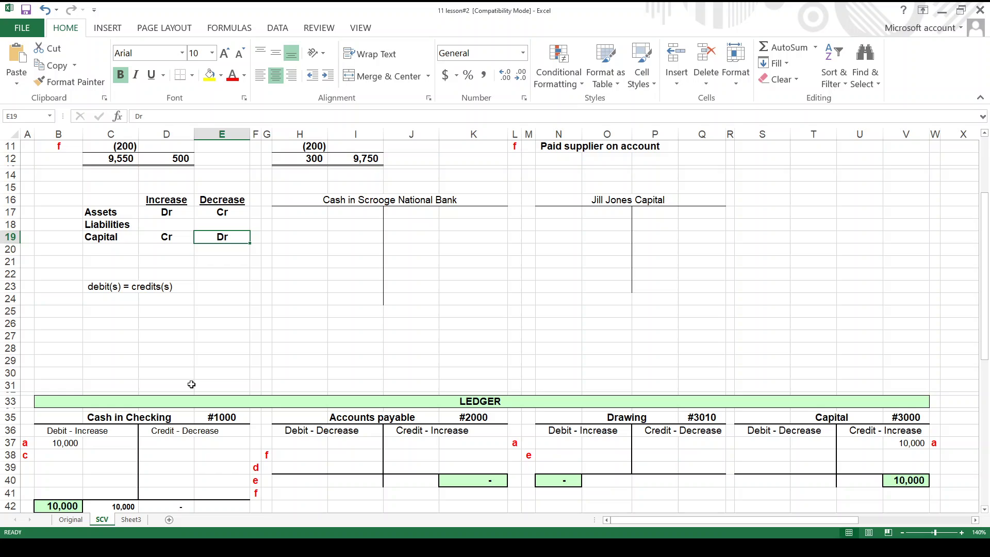
- Review transaction b's Supplies entry in the accounting equation, along with the Assets, Cash and Supplies headings
key("Left")
key("Up")
key("Up")
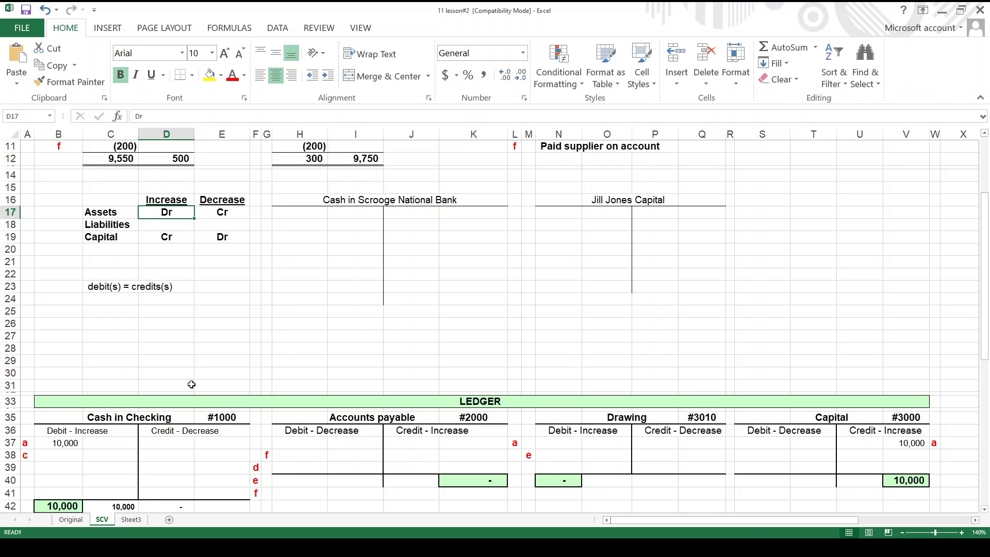
key("Up")
key("Up")
key("Up")
key("Up")
key("Up")
key("Up")
key("Up")
key("Up")
key("Up")
key("Up")
key("Up")
key("Up")
key("Up")
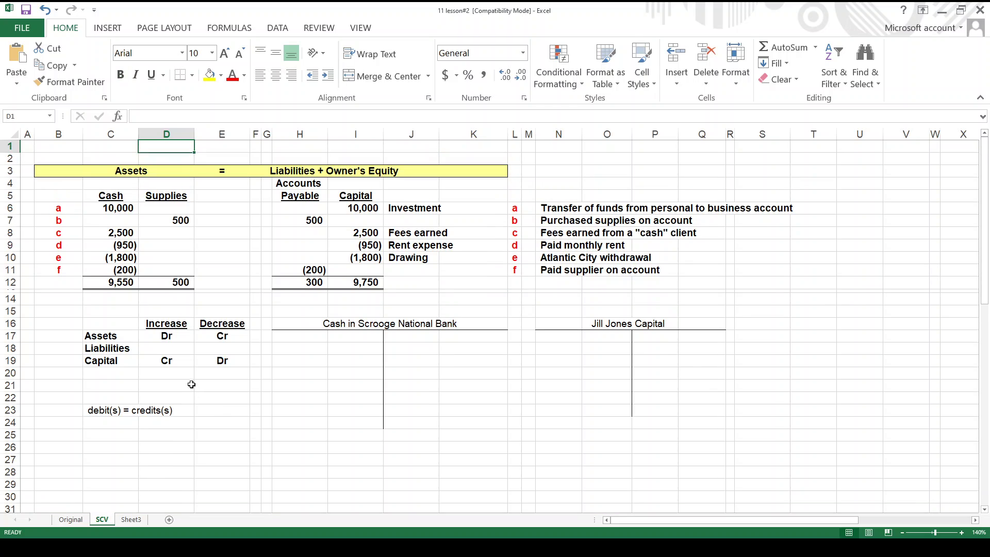
key("Down")
key("Down")
key("Down")
key("Down")
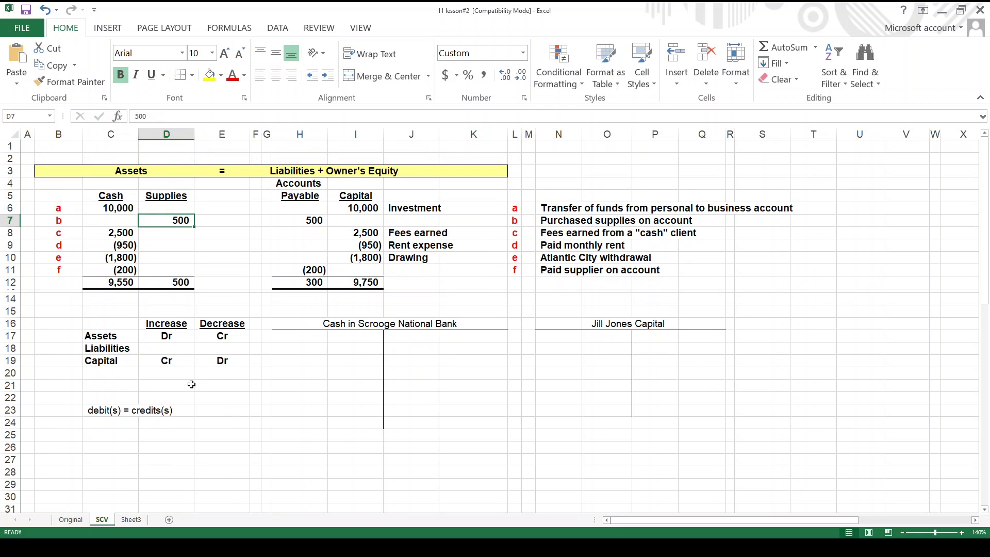
key("Up")
key("Up")
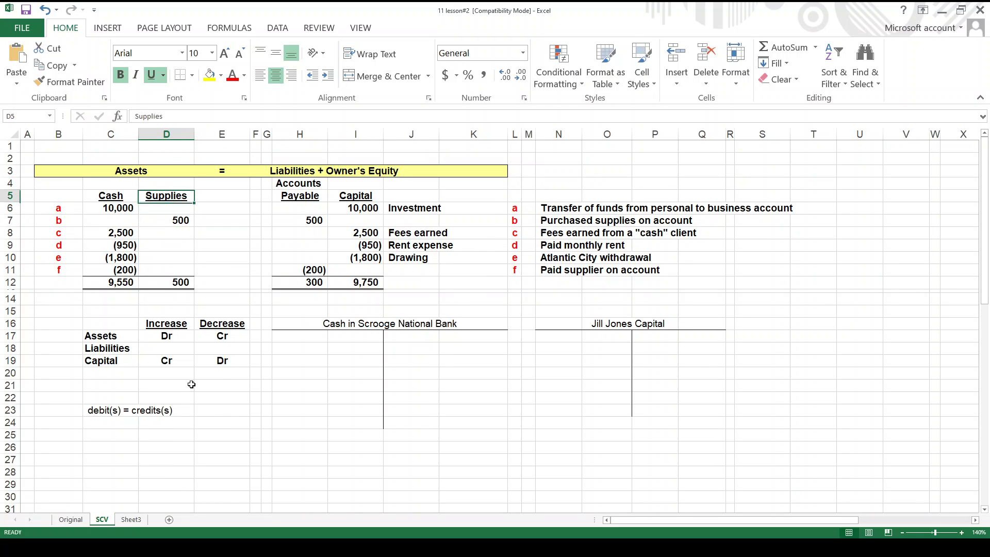
key("Down")
key("Down")
key("Left")
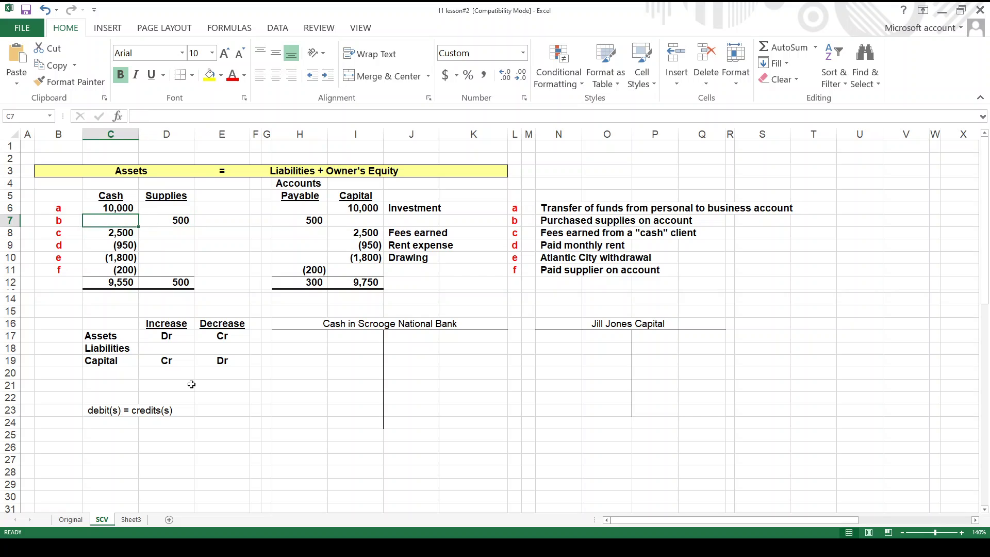
key("Up")
key("Up")
key("Up")
key("Up")
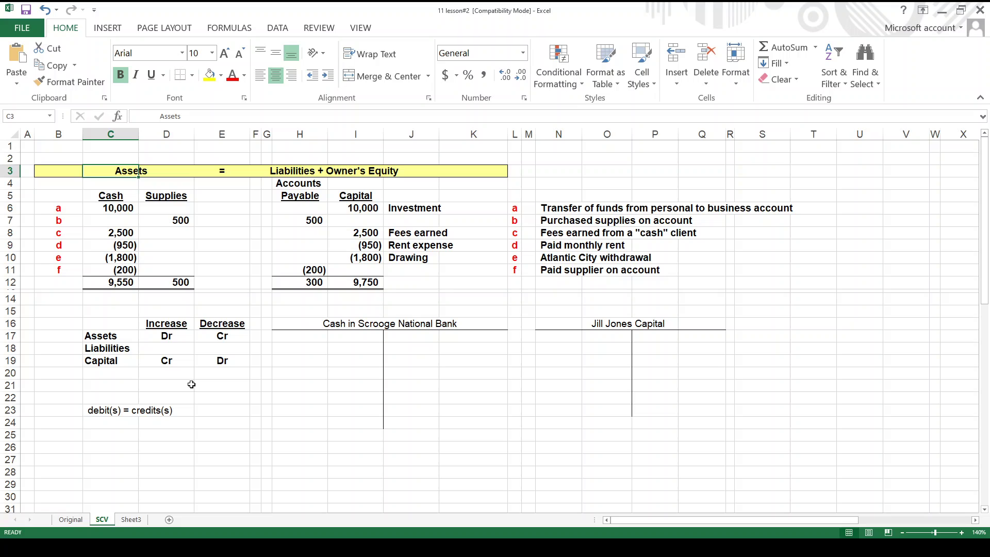
key("Down")
key("Down")
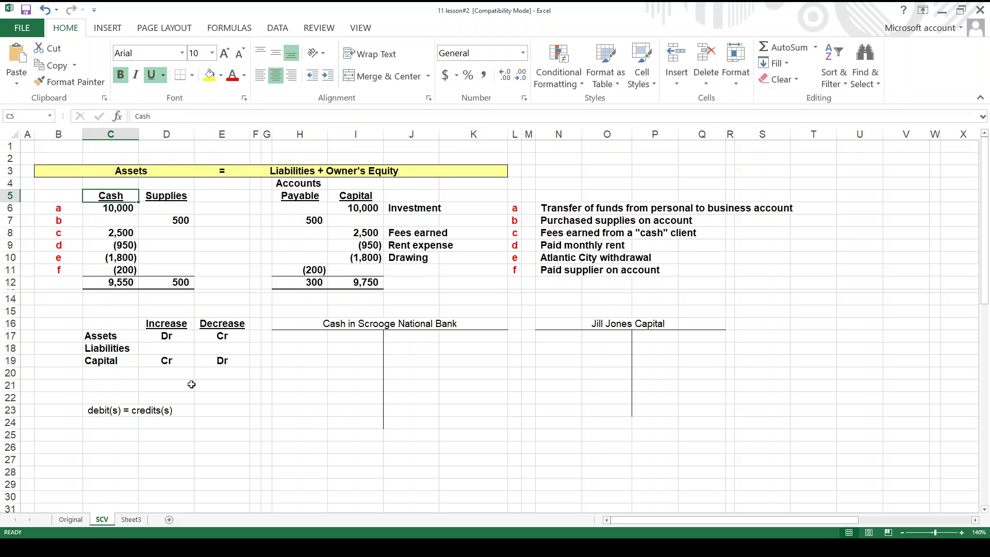
key("Right")
key("Right")
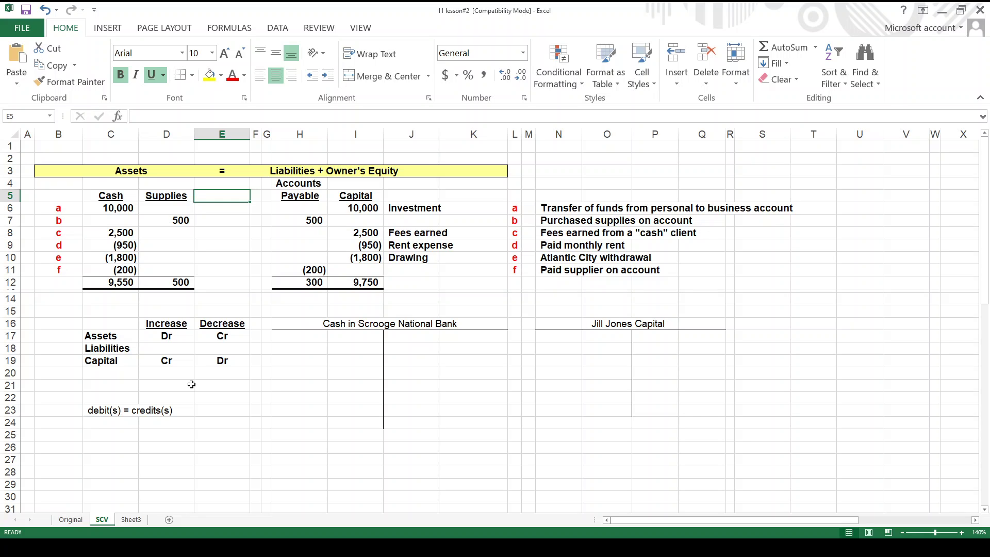
key("Left")
key("Down")
key("Down")
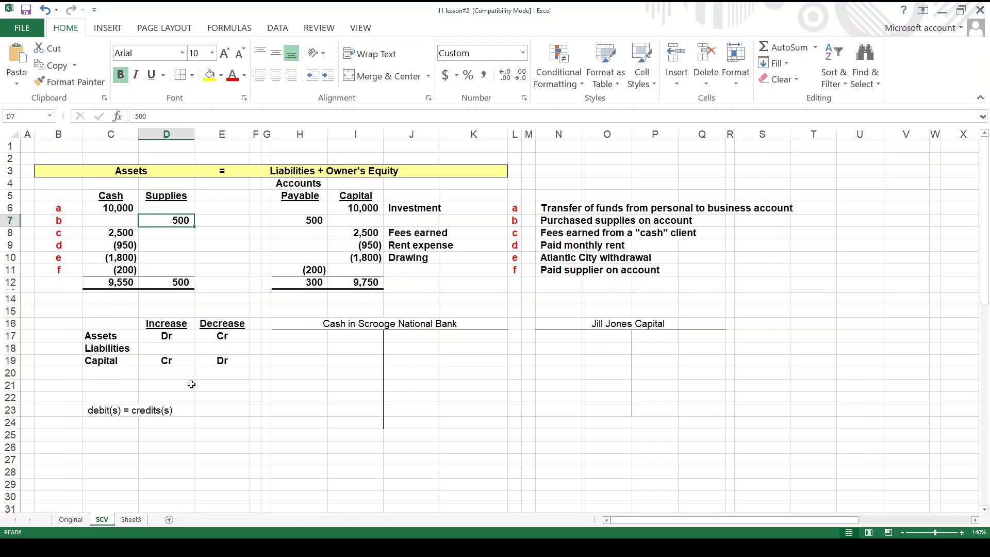
- Check the Increase rule for Assets in the debit/credit rules table against transaction b's Supplies entry
key("Down")
key("Down")
key("Down")
key("Down")
key("Down")
key("Down")
key("Down")
key("Down")
key("Down")
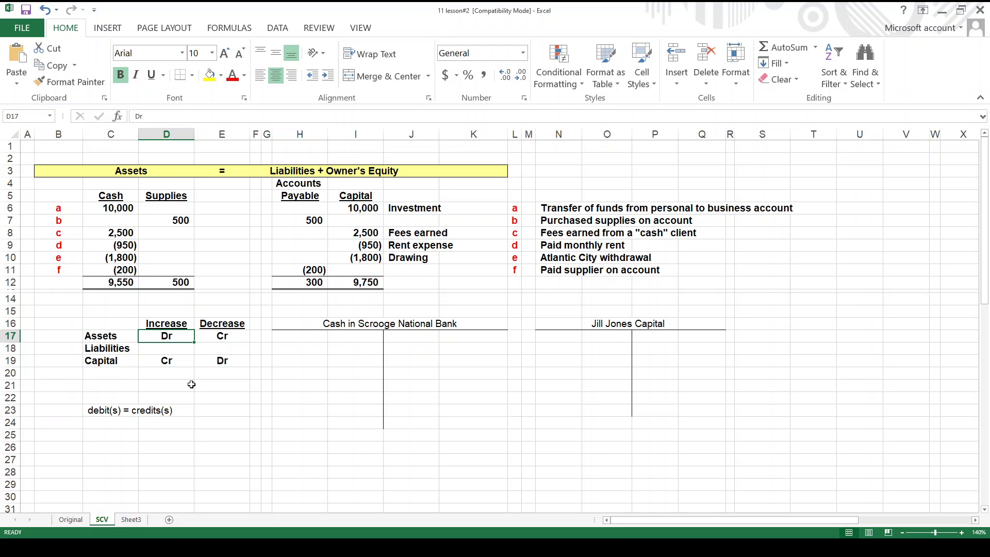
- Post transaction b as 500 on the Debit - Increase side of the Supplies account in the ledger, in cell B46
key("Down")
key("Down")
key("Down")
key("Down")
key("Down")
key("Down")
key("Down")
key("Down")
key("Down")
key("Down")
key("Down")
key("Down")
key("Down")
key("Down")
key("Down")
key("Down")
key("Down")
key("Down")
key("Down")
key("Down")
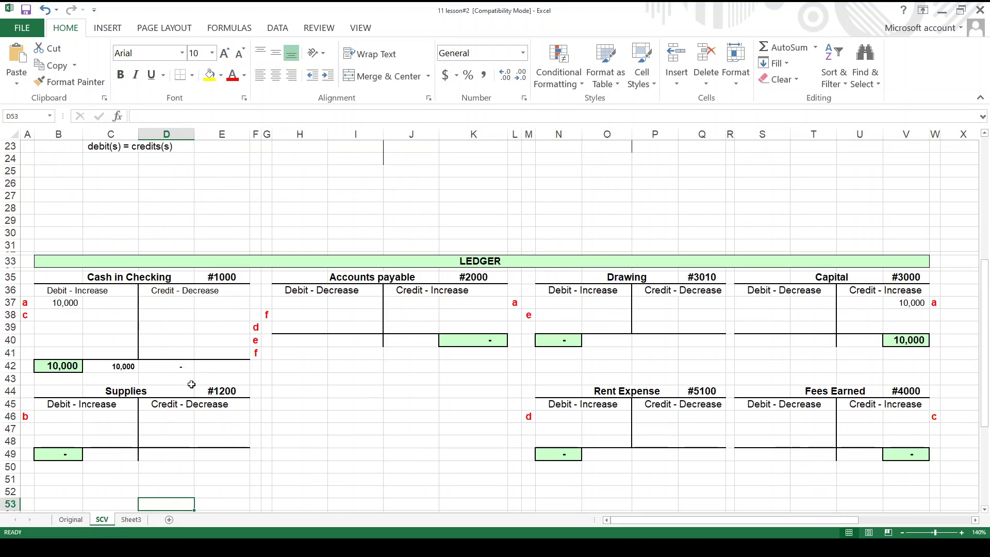
key("Left")
key("Left")
key("Up")
key("Up")
key("Up")
key("Up")
key("Up")
key("Up")
key("Up")
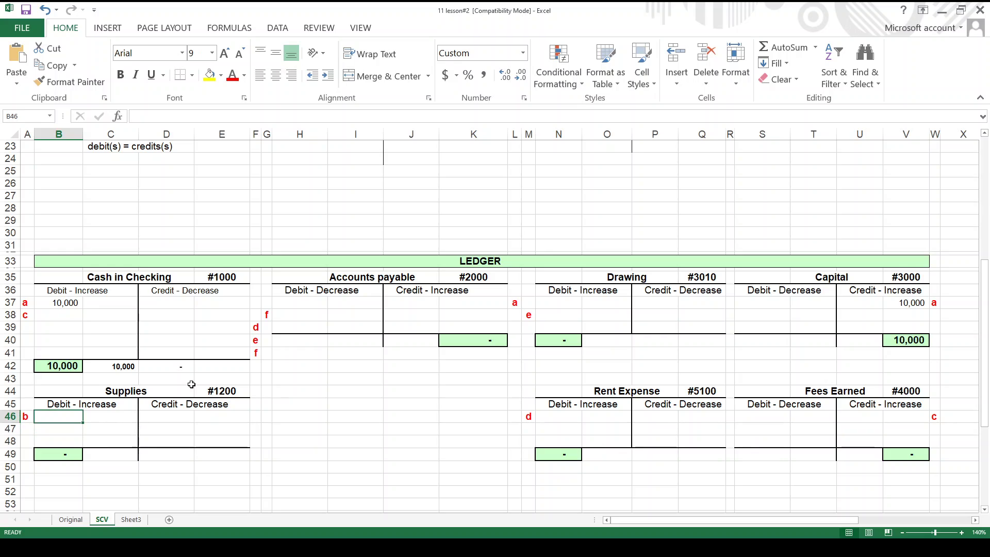
type("500")
key("Return")
key("Up")
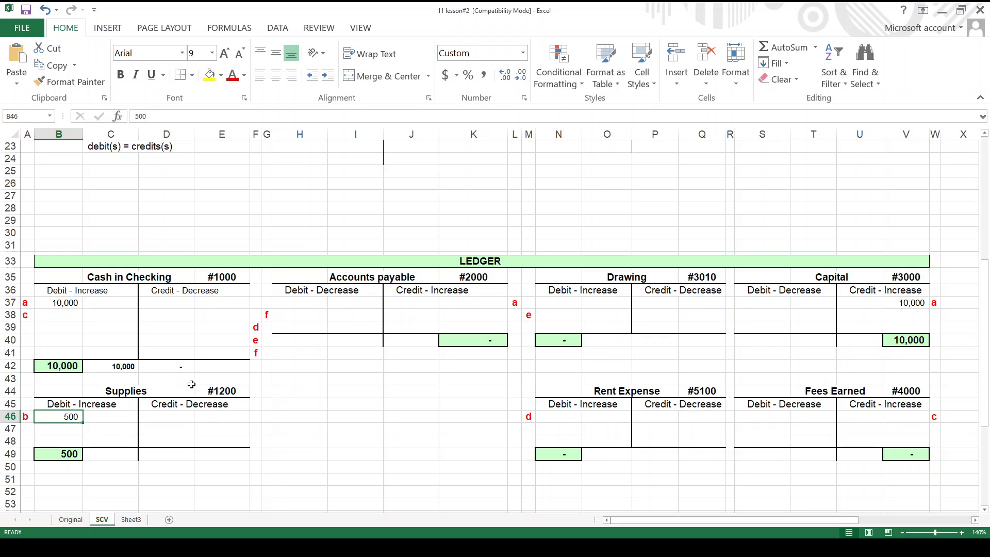
- Review transaction b's Accounts Payable entry and its column heading in the accounting equation
key("Up")
key("Up")
key("Up")
key("Up")
key("Up")
key("Up")
key("Up")
key("Up")
key("Up")
key("Up")
key("Up")
key("Up")
key("Up")
key("Up")
key("Up")
key("Up")
key("Up")
key("Up")
key("Up")
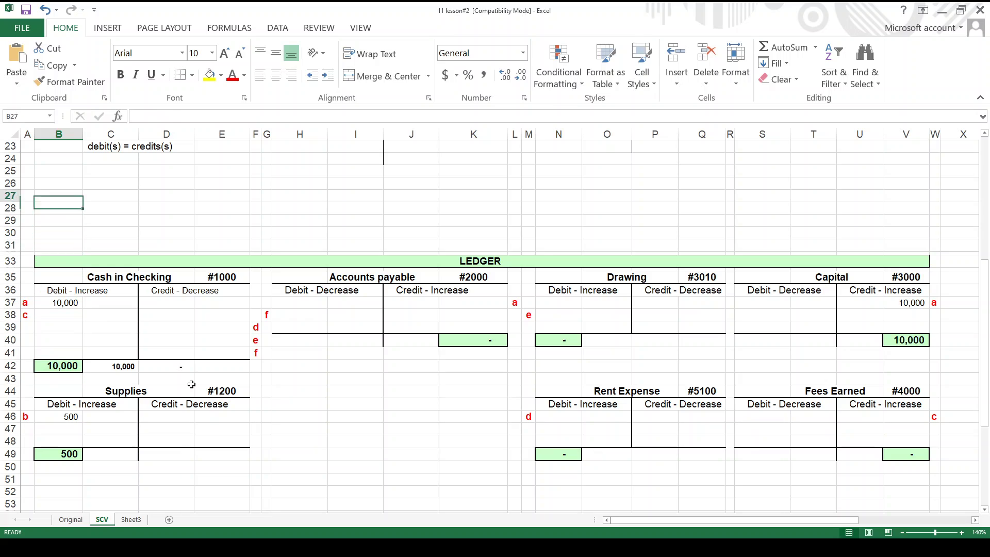
key("Up")
key("Up")
key("Up")
key("Up")
key("Up")
key("Up")
key("Up")
key("Up")
key("Up")
key("Up")
key("Up")
key("Up")
key("Up")
key("Up")
key("Up")
key("Up")
key("Up")
key("Up")
key("Up")
key("Up")
key("Right")
key("Right")
key("Right")
key("Right")
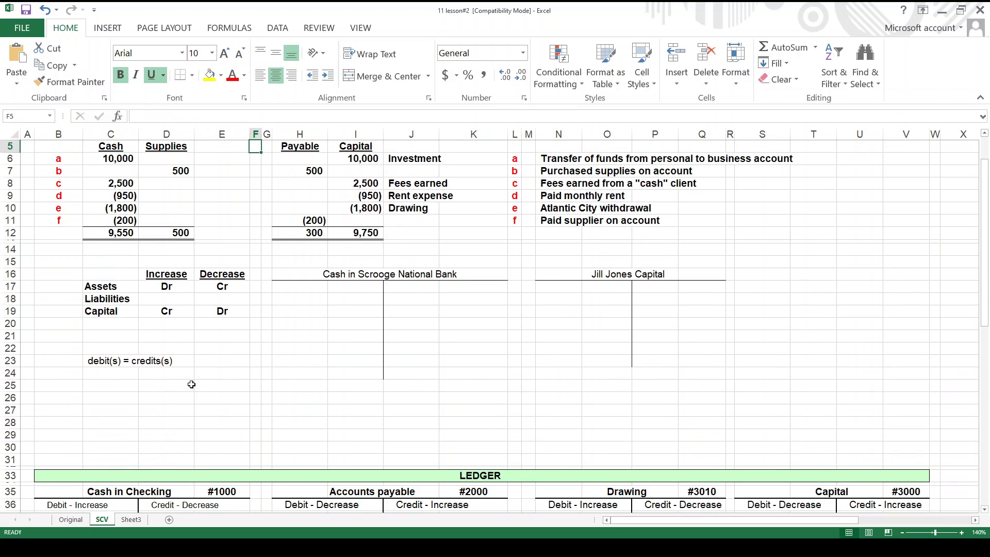
key("Down")
key("Down")
key("Right")
key("Right")
key("Up")
key("Up")
key("Up")
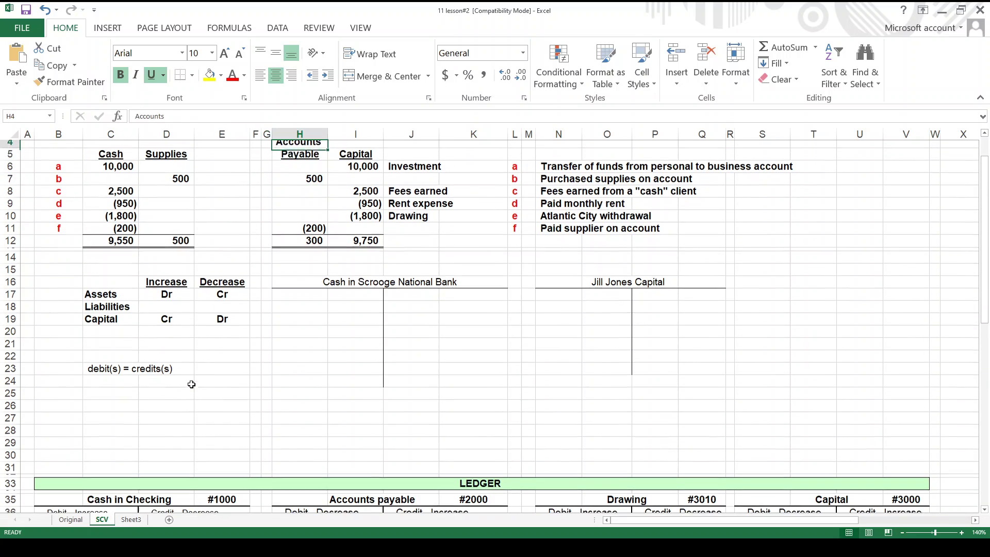
key("Down")
key("Down")
key("Down")
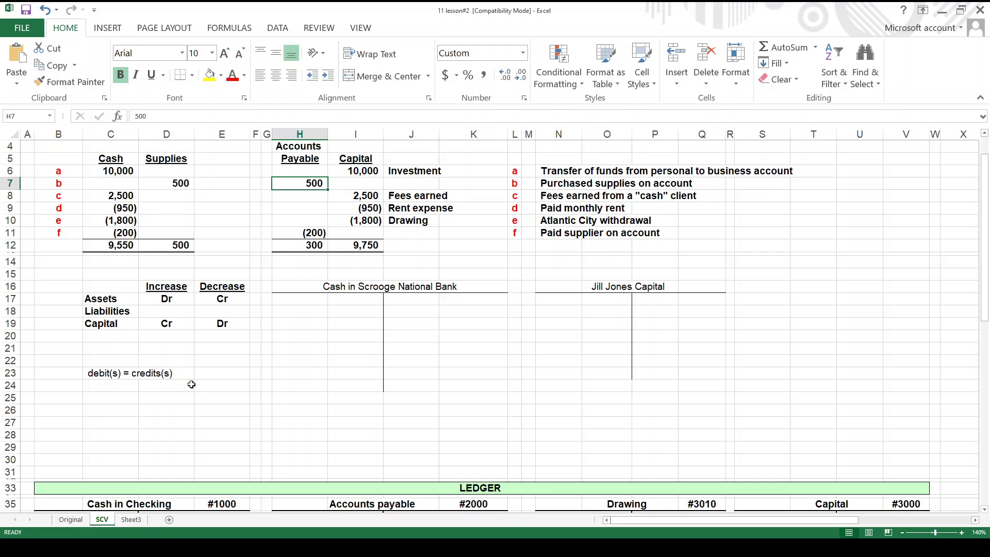
- Post transaction b as 500 on the Credit - Increase side of the Accounts payable account in the ledger, in cell K37
key("Down")
key("Down")
key("Down")
key("Down")
key("Down")
key("Down")
key("Down")
key("Down")
key("Down")
key("Down")
key("Down")
key("Down")
key("Down")
key("Down")
key("Down")
key("Down")
key("Down")
key("Down")
key("Down")
key("Down")
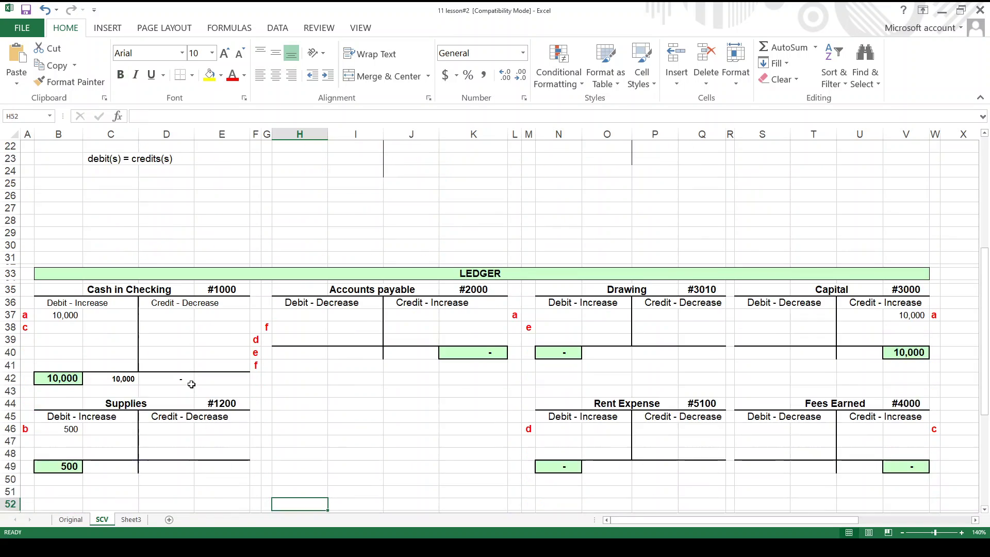
key("Down")
key("Down")
key("Up")
key("Up")
key("Up")
key("Up")
key("Up")
key("Up")
key("Up")
key("Up")
key("Up")
key("Up")
key("Up")
key("Up")
key("Up")
key("Up")
key("Up")
key("Up")
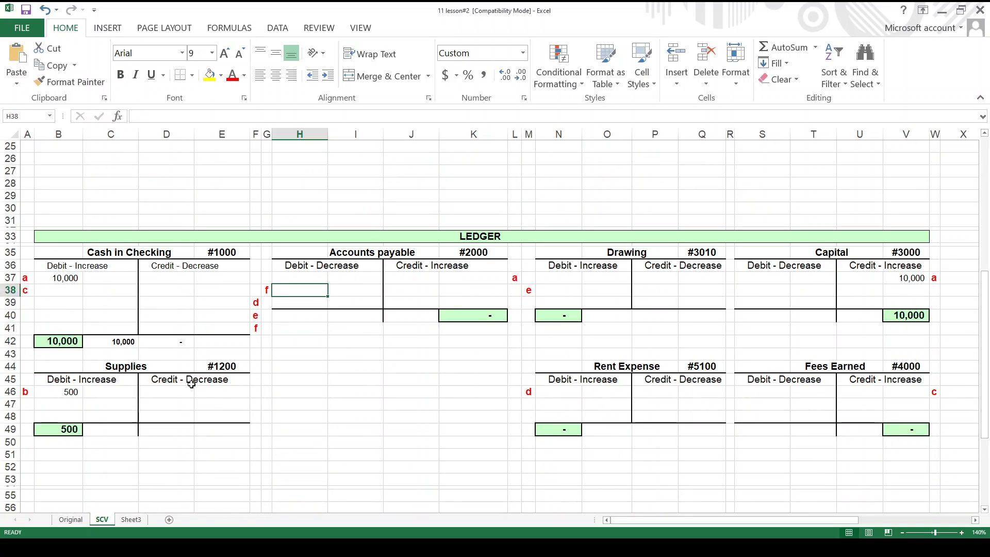
key("Up")
key("Right")
key("Right")
key("Right")
type("5")
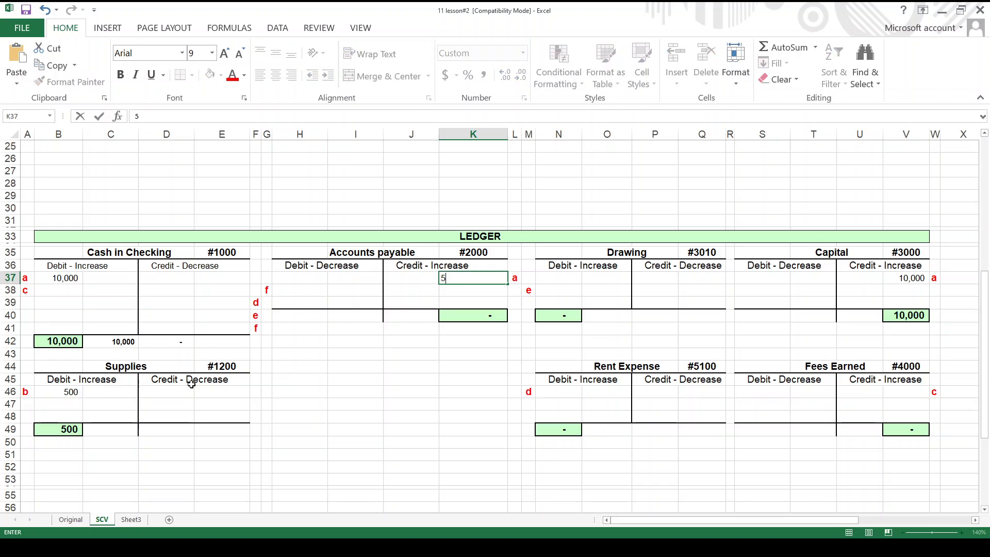
type("00")
key("Return")
key("Up")
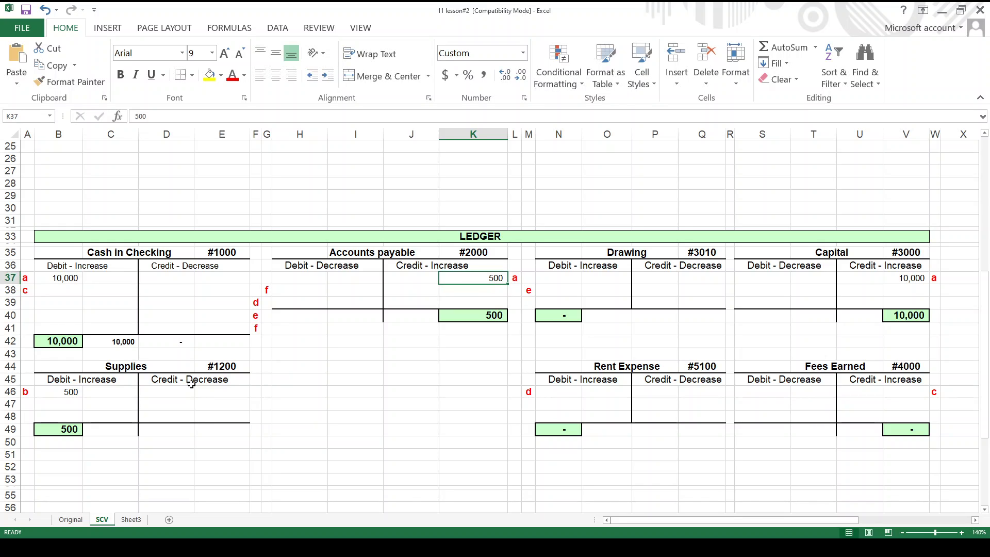
- Enter Cr as the Increase rule for Liabilities in cell D18 of the debit/credit rules table
key("Left")
key("Left")
key("Up")
key("Up")
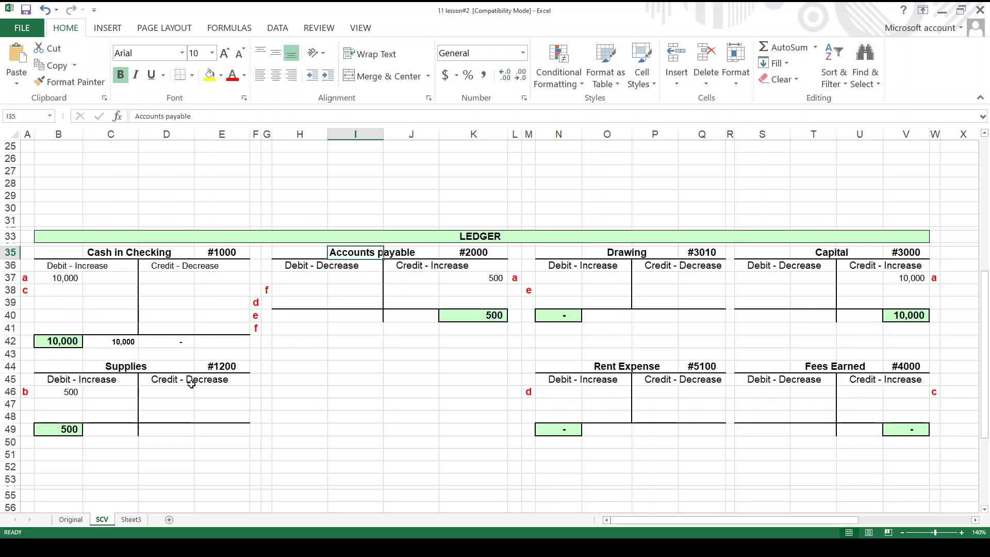
key("Up")
key("Up")
key("Up")
key("Up")
key("Up")
key("Up")
key("Up")
key("Up")
key("Up")
key("Up")
key("Up")
key("Up")
key("Up")
key("Up")
key("Up")
key("Up")
key("Up")
key("Up")
key("Up")
key("Up")
key("Up")
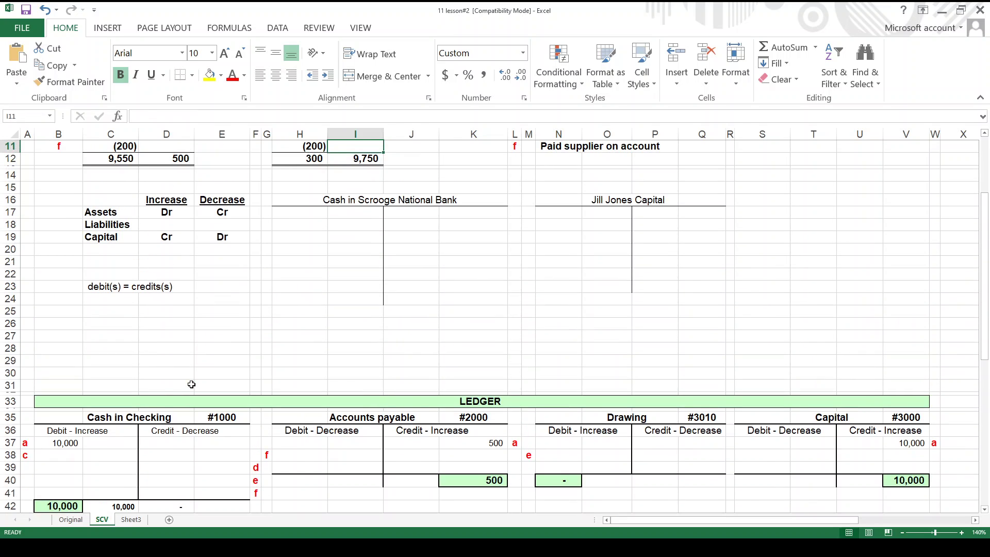
key("Left")
key("Left")
key("Left")
key("Left")
key("Left")
key("Down")
key("Down")
key("Down")
key("Down")
key("Down")
key("Down")
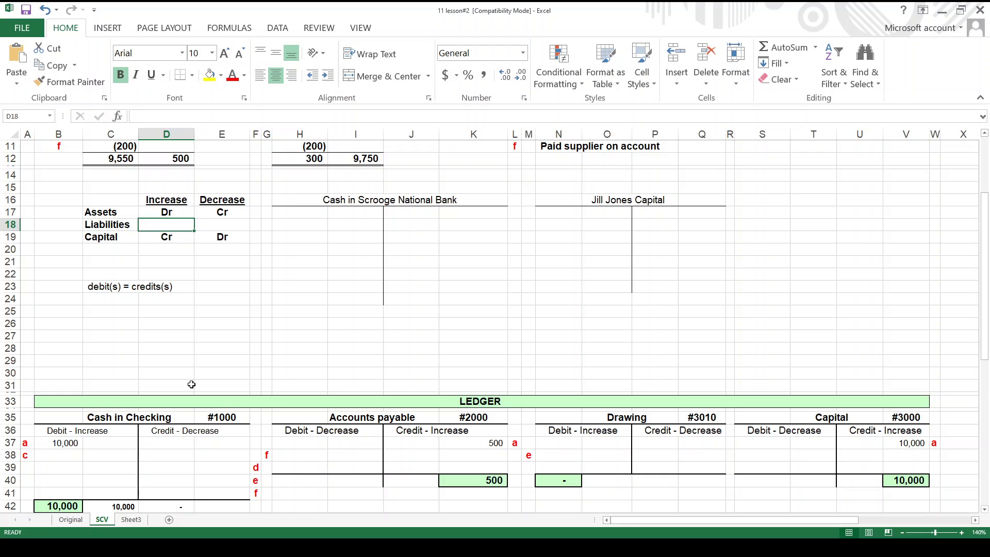
type("Cr")
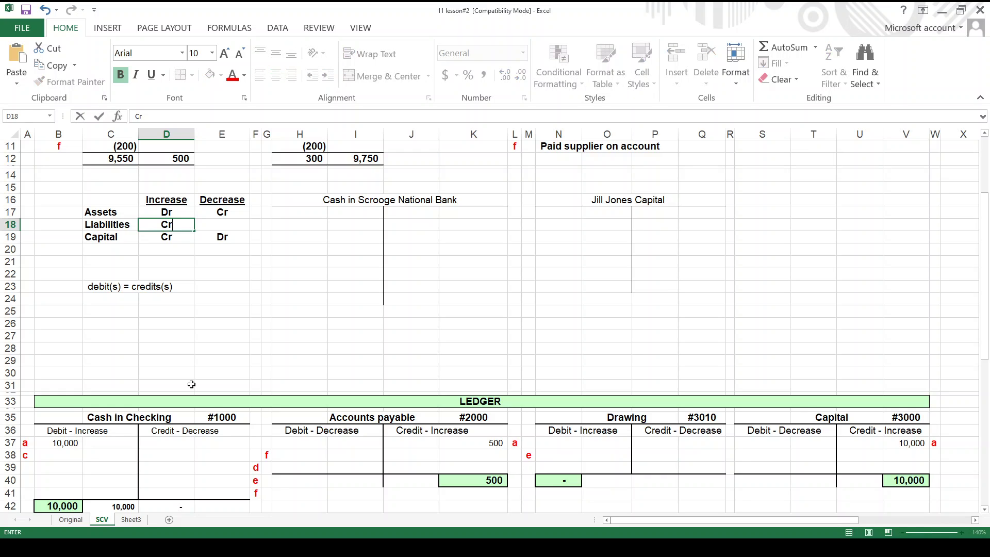
key("Return")
key("Up")
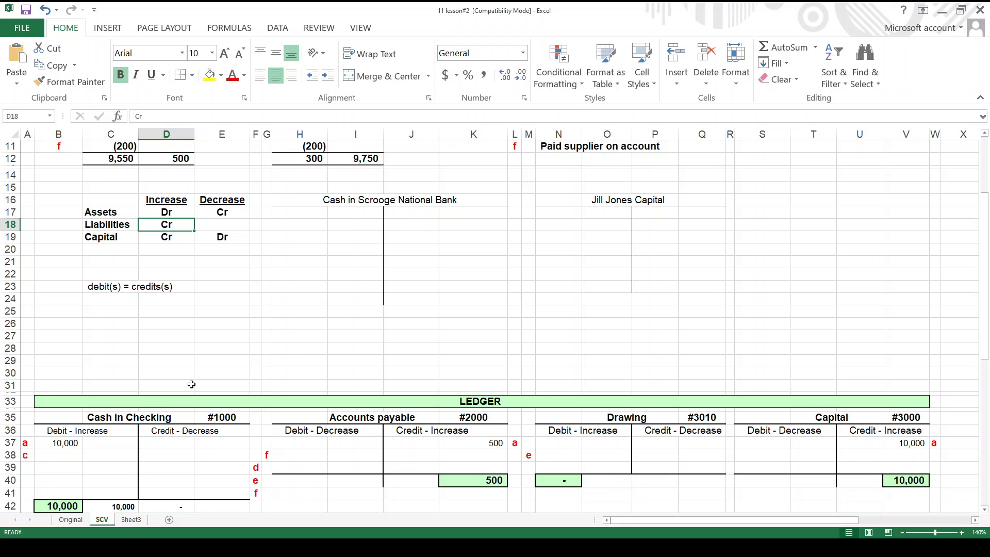
- Enter Dr as the Decrease rule for Liabilities in cell E18
key("Left")
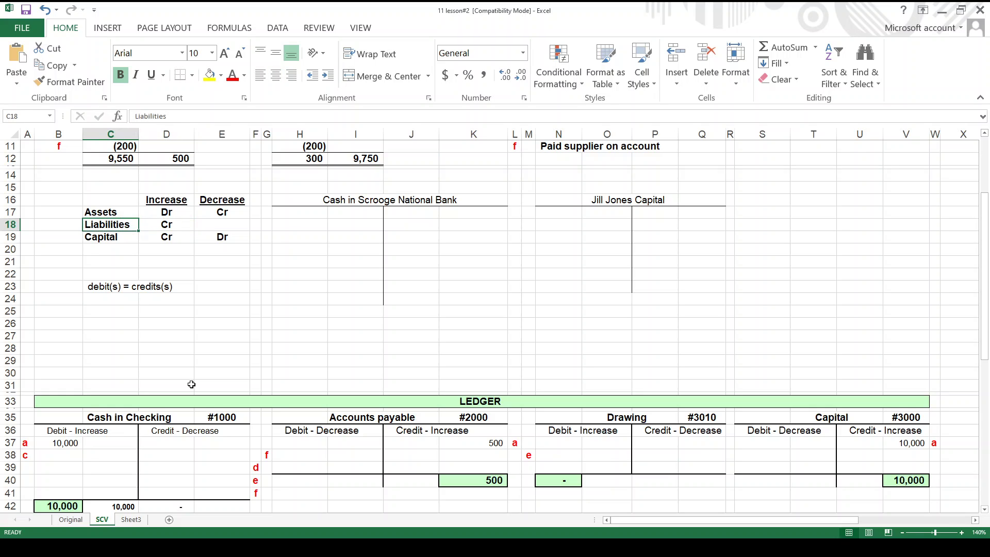
key("Right")
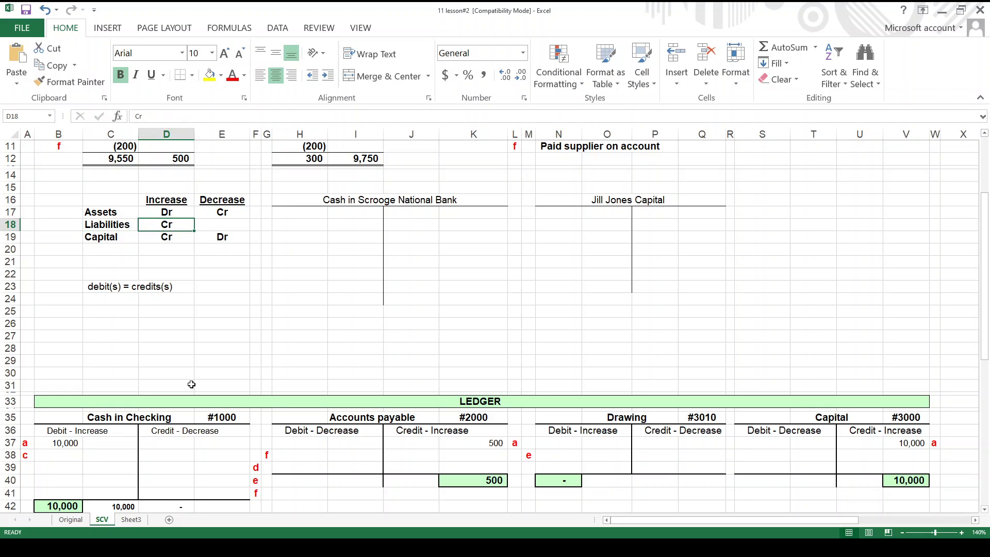
key("Right")
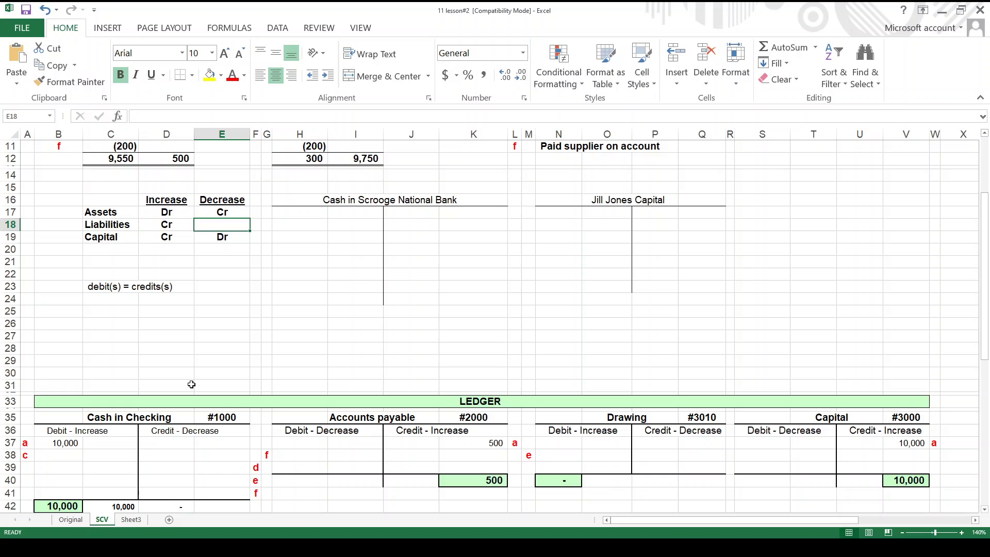
type("Dr")
key("Return")
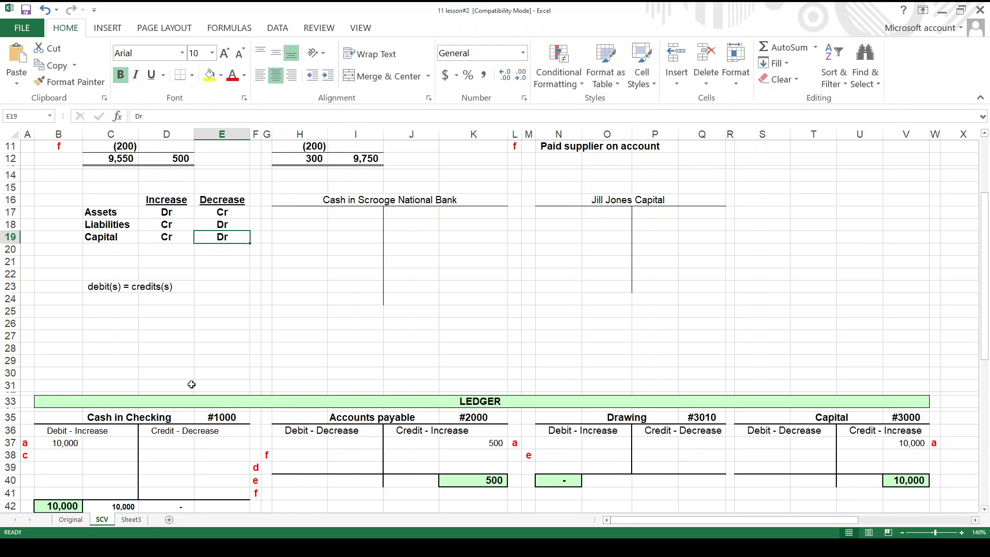
key("Up")
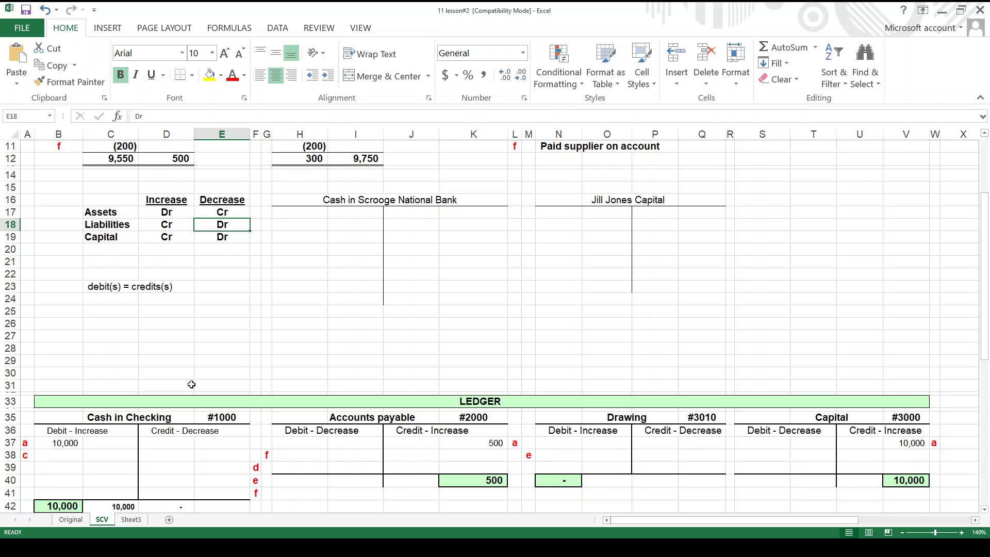
- Review the debit/credit rules table, comparing the Increase and Decrease columns for Assets, Liabilities and Capital
key("Left")
key("Left")
key("Up")
key("Up")
key("Right")
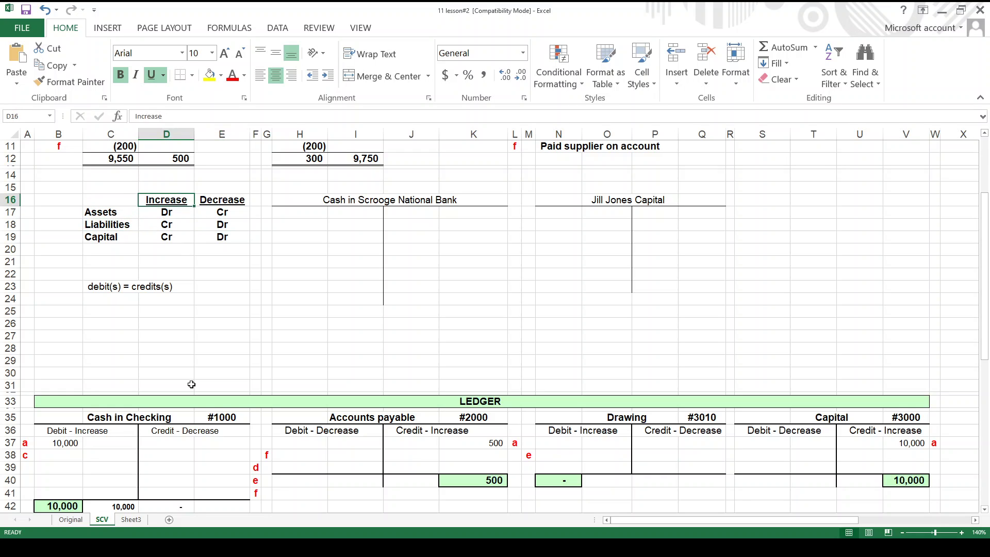
key("Right")
key("Down")
key("Down")
key("Down")
key("Left")
key("Left")
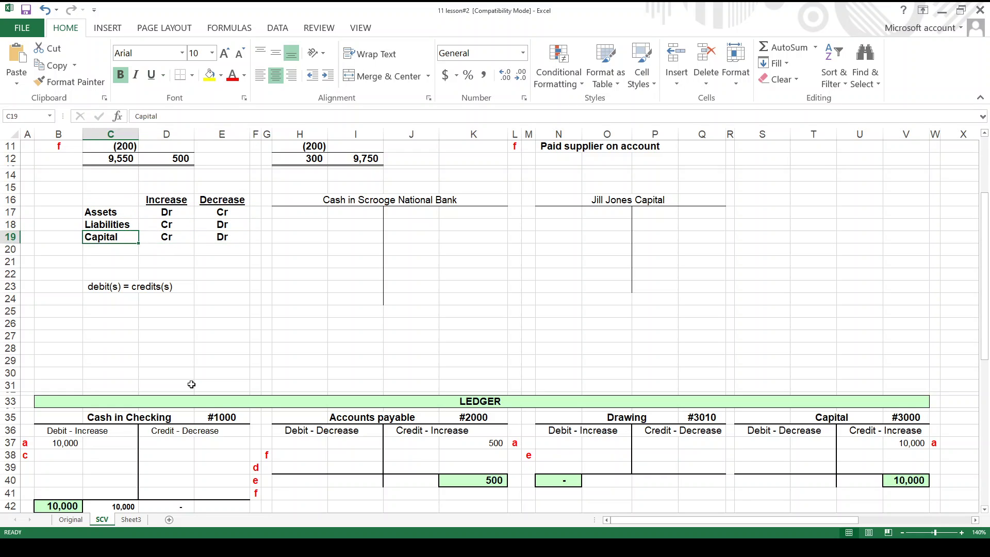
- Review transaction c in the accounting equation, checking its Cash and Capital entries against the debit/credit rules
key("Up")
key("Up")
key("Down")
key("Down")
key("Up")
key("Up")
key("Up")
key("Up")
key("Up")
key("Up")
key("Up")
key("Up")
key("Up")
key("Up")
key("Up")
key("Up")
key("Up")
key("Up")
key("Up")
key("Up")
key("Up")
key("Up")
key("Down")
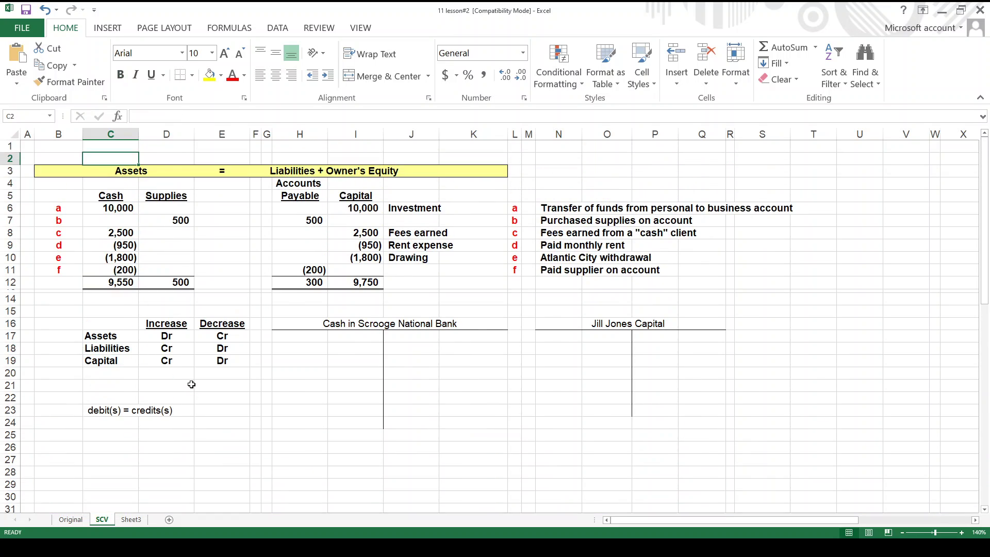
key("Down")
key("Down")
key("Down")
key("Down")
key("Down")
key("Down")
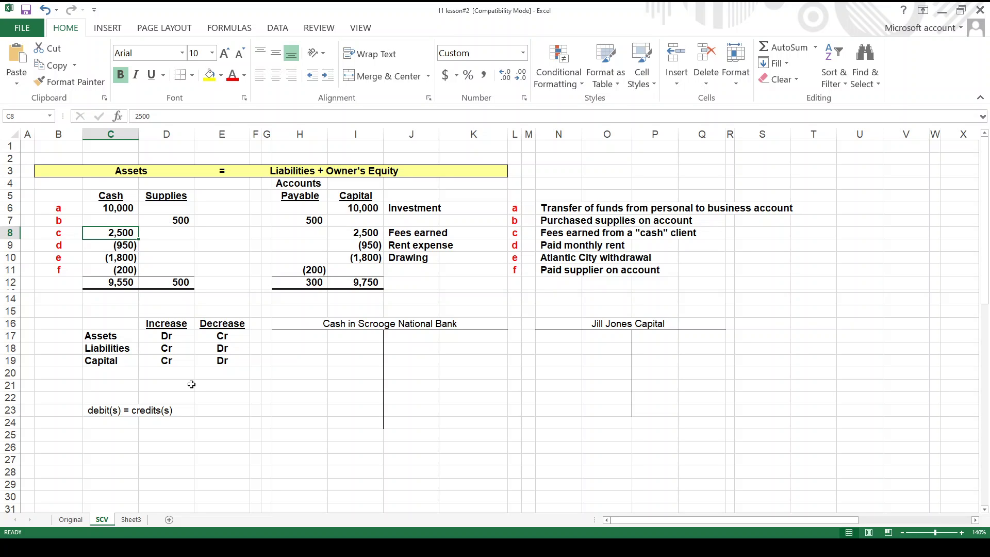
- Post transaction c as 2500 on the Debit - Increase side of the Cash in Checking account in the ledger, in cell B38
key("Down")
key("Down")
key("Down")
key("Down")
key("Down")
key("Down")
key("Down")
key("Down")
key("Down")
key("Down")
key("Down")
key("Down")
key("Down")
key("Down")
key("Down")
key("Down")
key("Down")
key("Down")
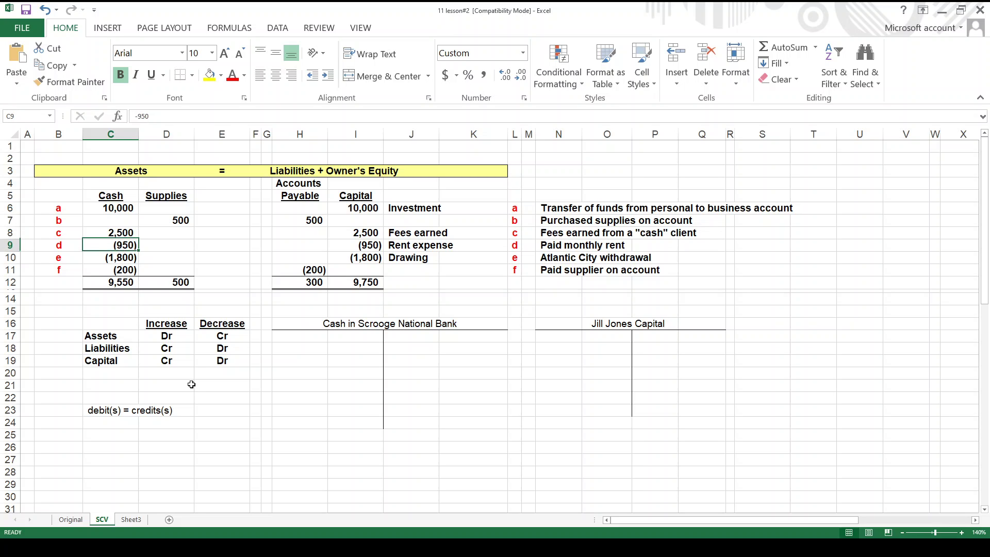
scroll(191, 384, "down", 4)
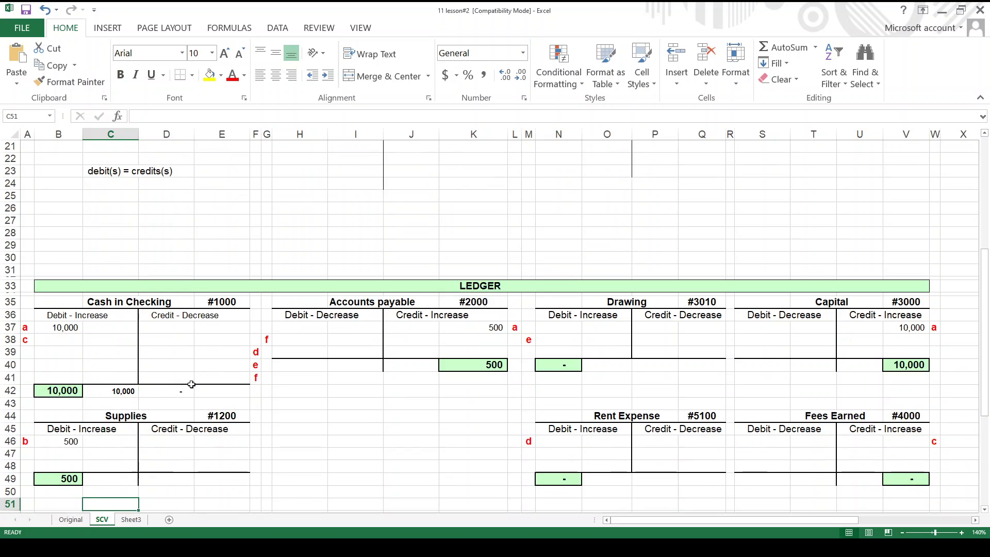
key("Up")
key("Up")
key("Up")
key("Left")
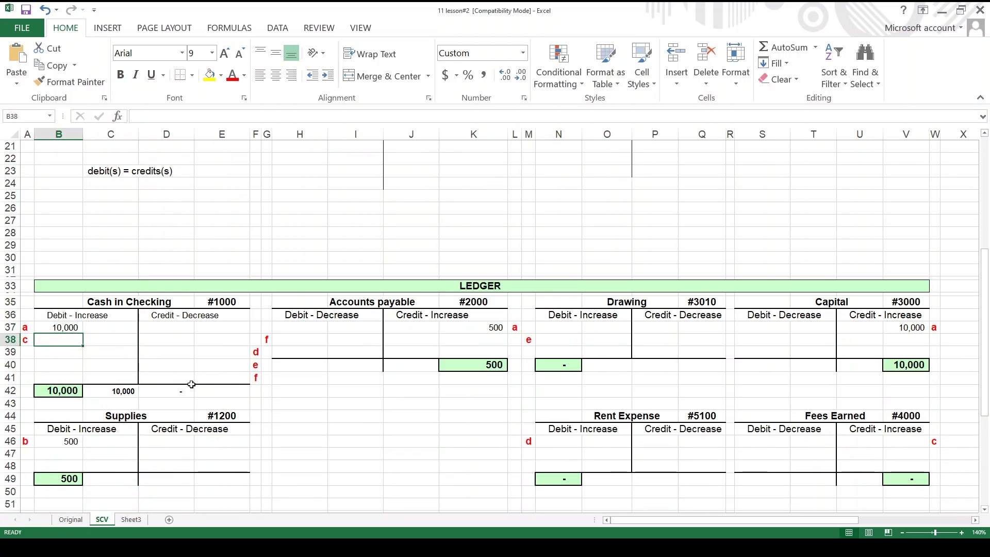
type("2500")
key("Return")
- Examine the Capital account in the ledger, its heading and its Credit - Increase side, when considering the credit for transaction c
key("Up")
key("Right")
key("Right")
key("Right")
key("Right")
key("Right")
key("Right")
key("Right")
key("Right")
key("Right")
key("Right")
key("Right")
key("Right")
key("Right")
key("Right")
key("Right")
key("Right")
key("Right")
key("Right")
key("Right")
key("Right")
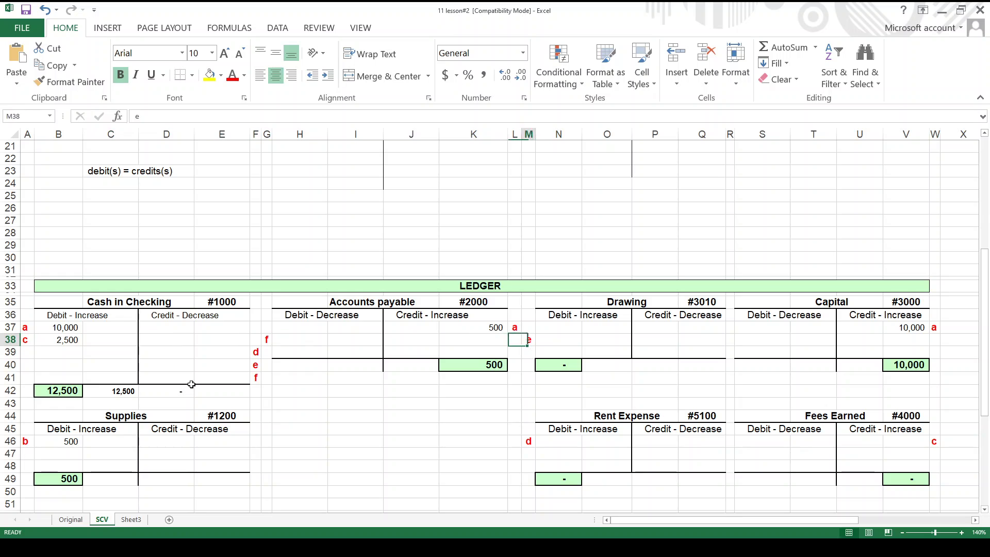
key("Right")
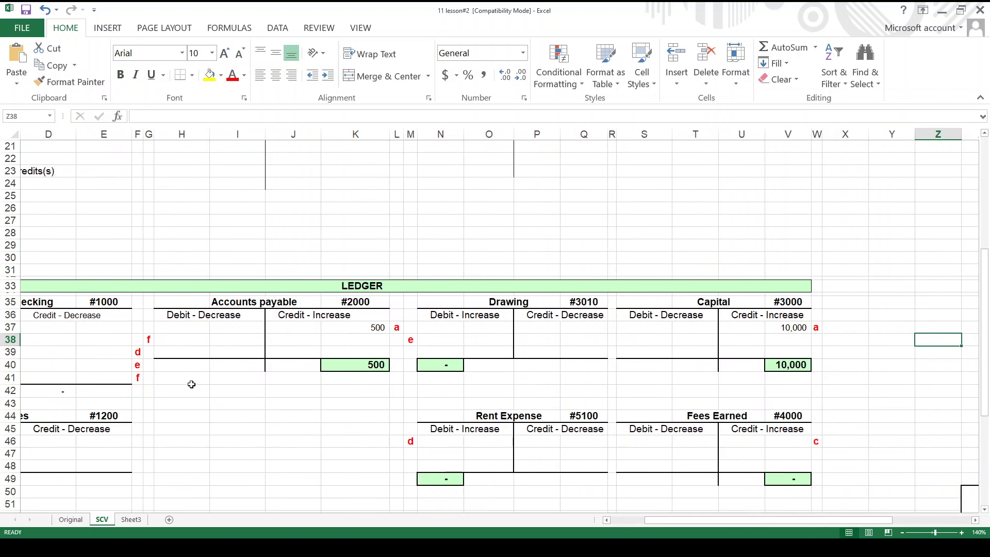
key("Down")
key("Down")
key("Down")
key("Down")
key("Down")
key("Down")
key("Down")
key("Down")
key("Down")
key("Down")
key("Down")
key("Down")
key("Down")
key("Down")
key("Down")
key("Down")
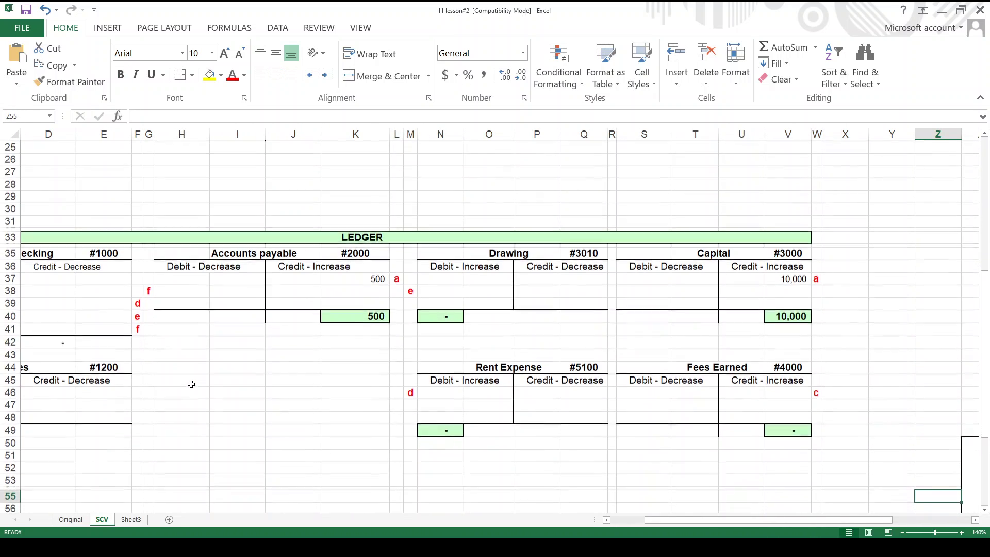
key("Left")
key("Left")
key("Left")
key("Up")
key("Up")
key("Up")
key("Up")
key("Up")
key("Up")
key("Up")
key("Up")
key("Up")
key("Up")
key("Up")
key("Up")
key("Up")
key("Up")
key("Up")
key("Up")
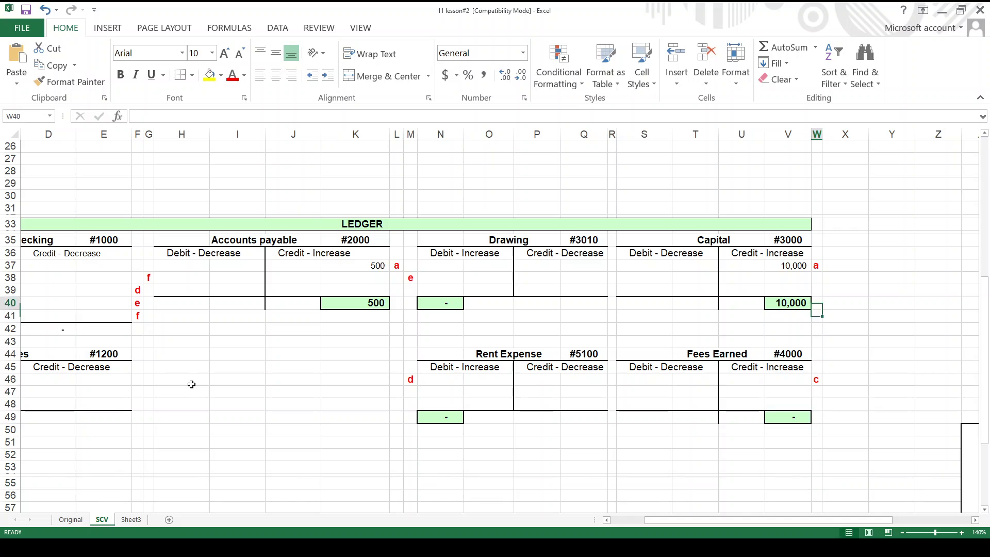
key("Left")
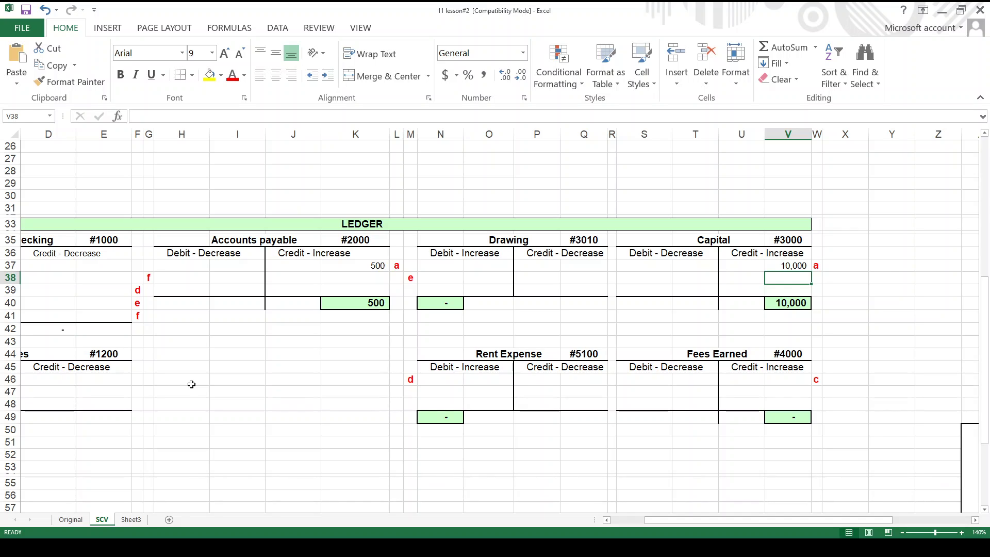
key("Left")
key("Left")
key("Up")
key("Up")
key("Up")
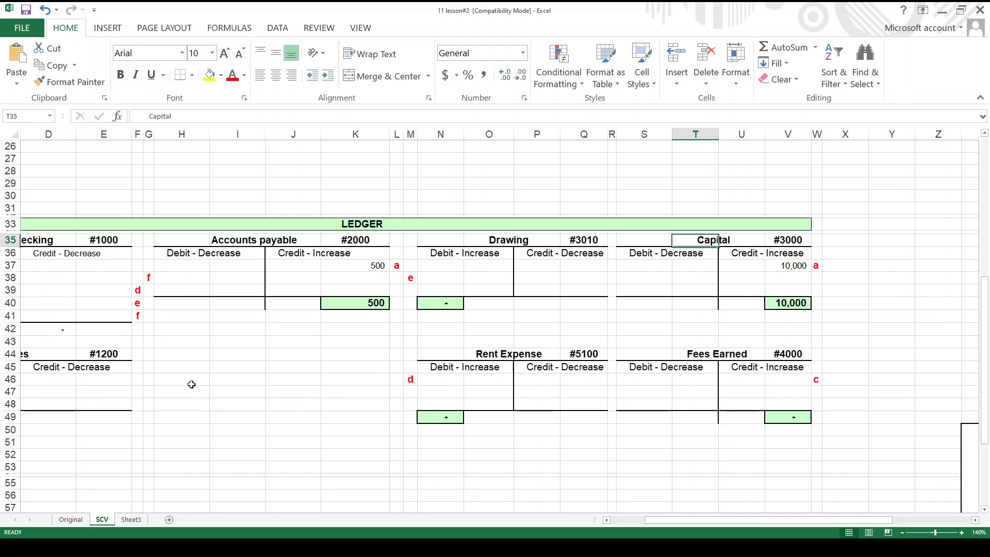
- Post transaction c as 2500 on the Credit - Increase side of the Fees Earned account, in cell V46
key("Down")
key("Down")
key("Down")
key("Down")
key("Down")
key("Down")
key("Down")
key("Down")
key("Down")
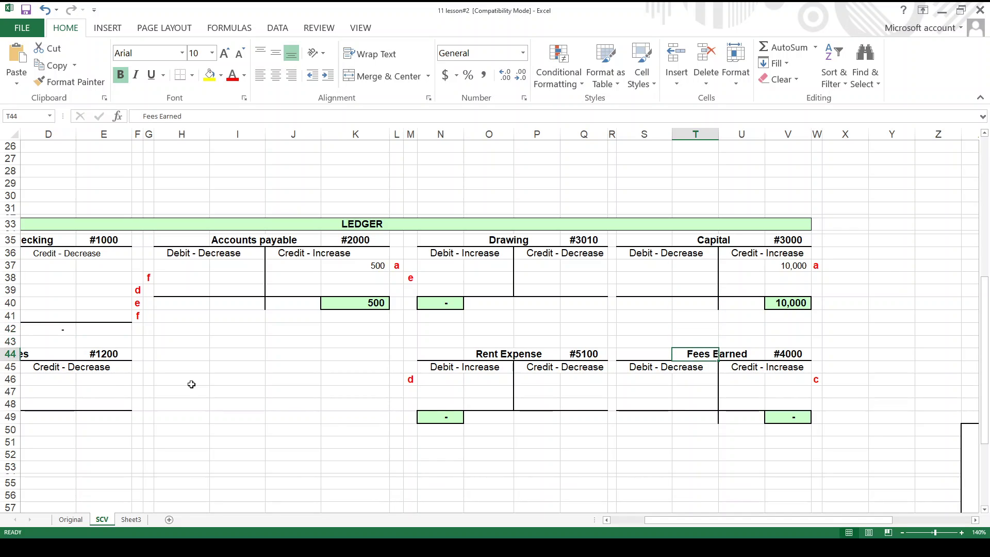
key("Down")
key("Down")
key("Right")
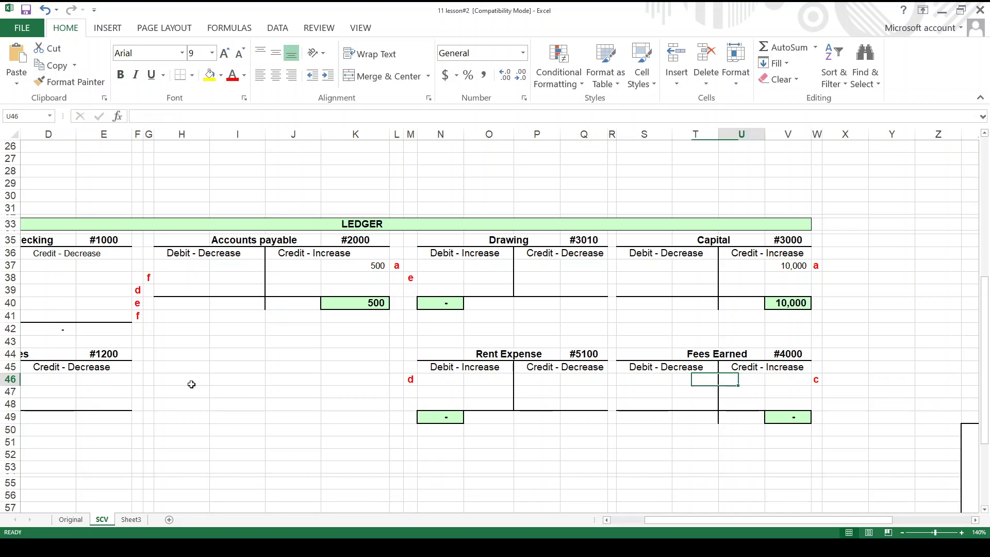
key("Right")
type("25")
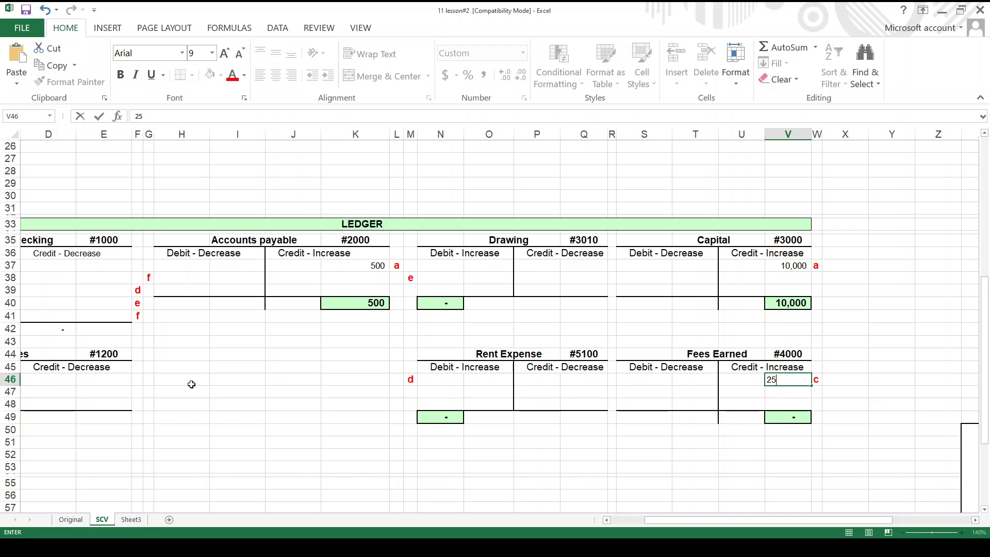
type("00")
key("Return")
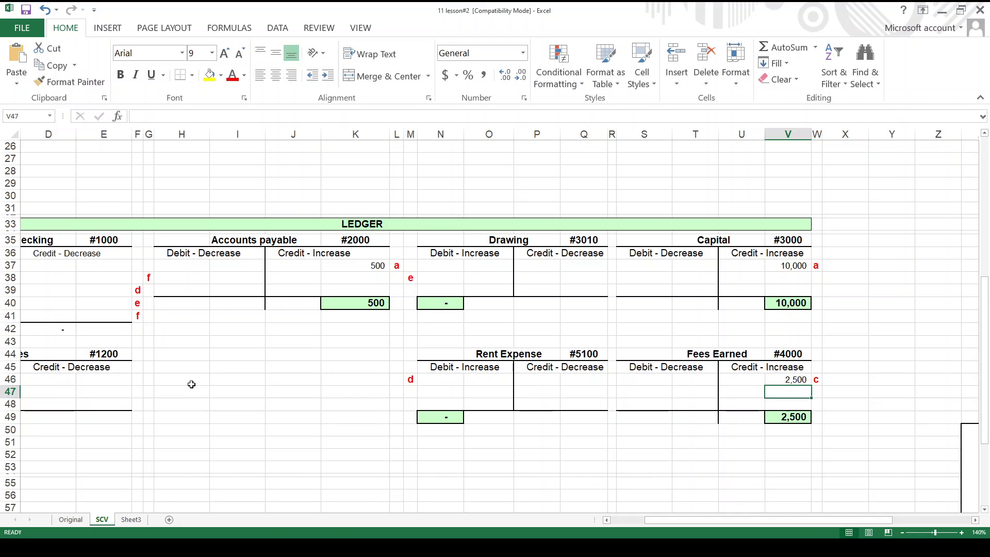
- Review the Capital T-account, including the empty rows on its Credit - Increase side above the Fees Earned account
key("Up")
key("Up")
key("Up")
key("Up")
key("Up")
key("Up")
key("Up")
key("Up")
key("Up")
key("Up")
key("Down")
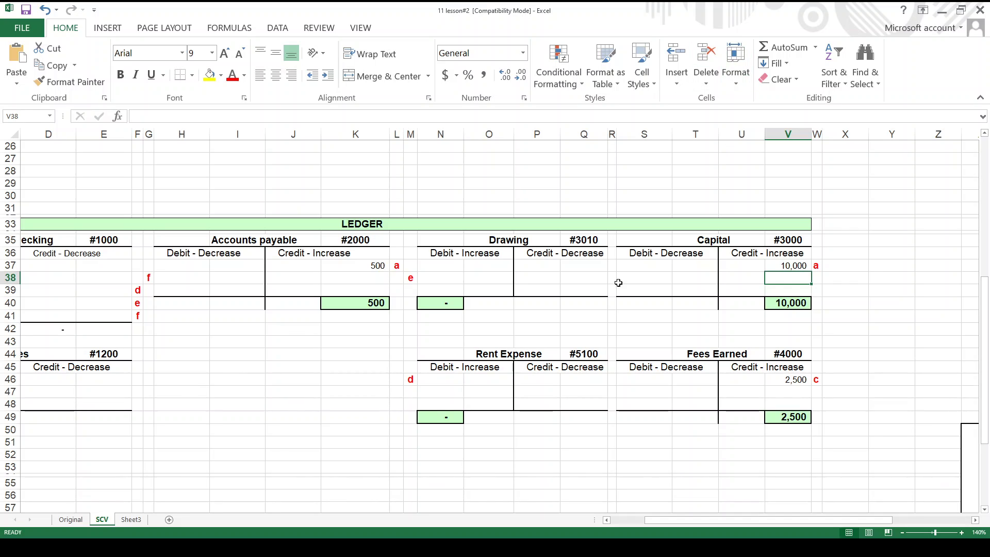
left_click_drag(645, 242, 781, 306)
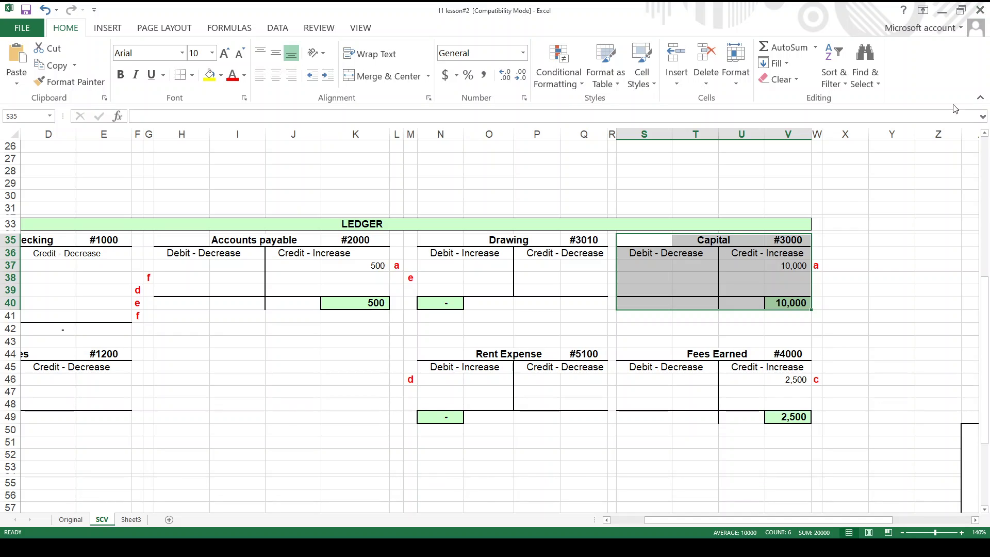
left_click_drag(760, 275, 771, 334)
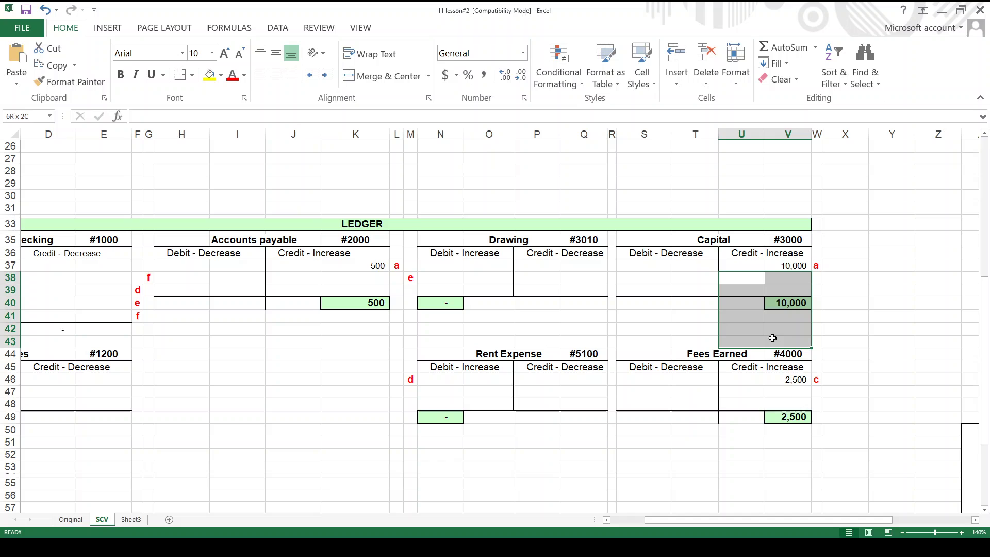
left_click(757, 279)
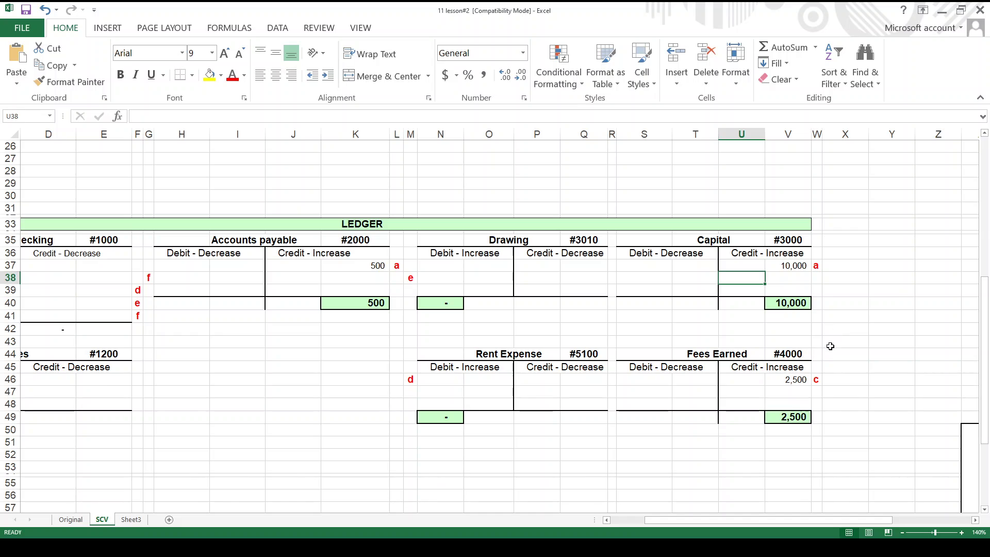
left_click(785, 280)
- Compare the Fees Earned, Drawing and Rent Expense accounts with the Debit - Decrease side of the Capital account
left_click_drag(642, 357, 792, 419)
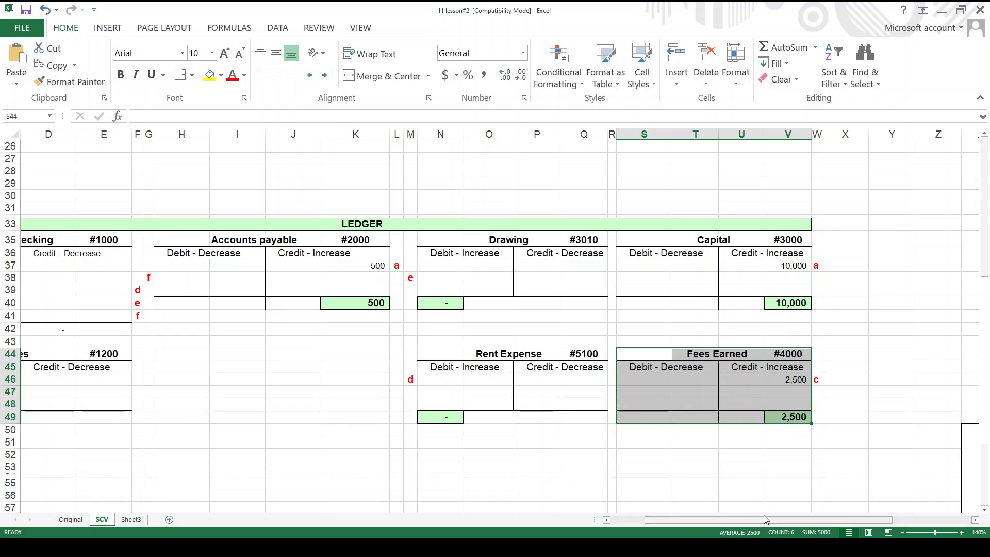
mouse_move(433, 246)
left_mouse_down()
mouse_move(604, 284)
mouse_move(608, 300)
left_mouse_up()
mouse_move(459, 356)
left_mouse_down()
mouse_move(579, 368)
mouse_move(580, 416)
left_mouse_up()
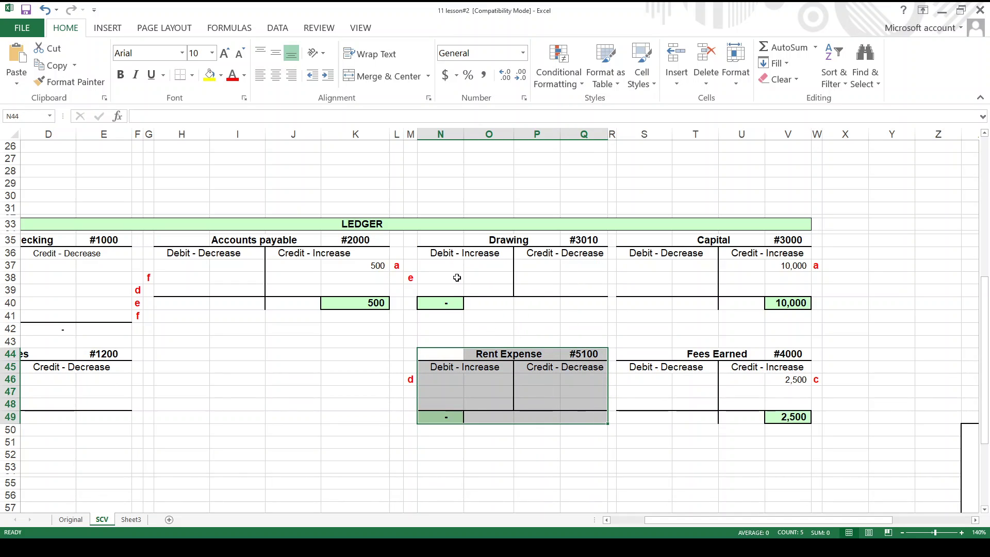
left_click(457, 278)
left_click(454, 264)
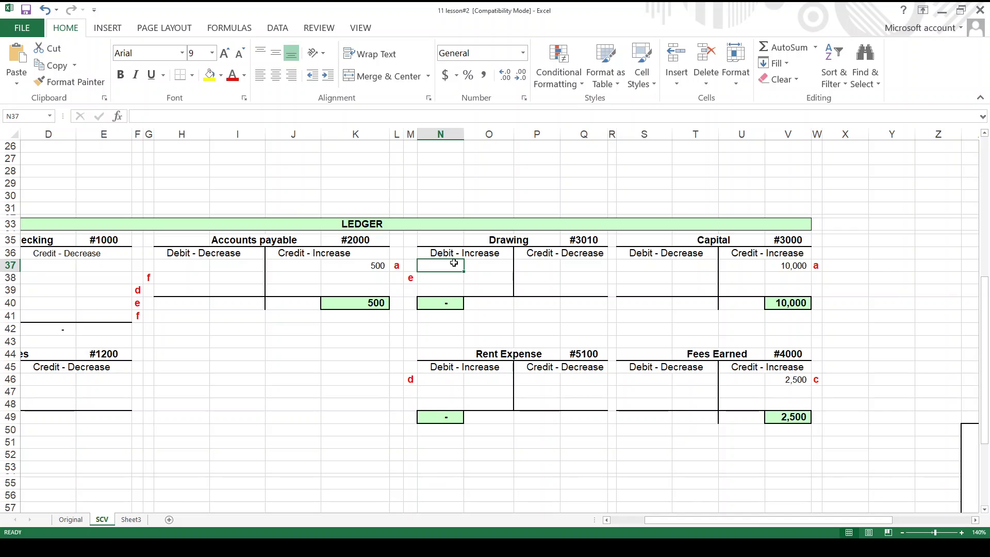
left_click(443, 378)
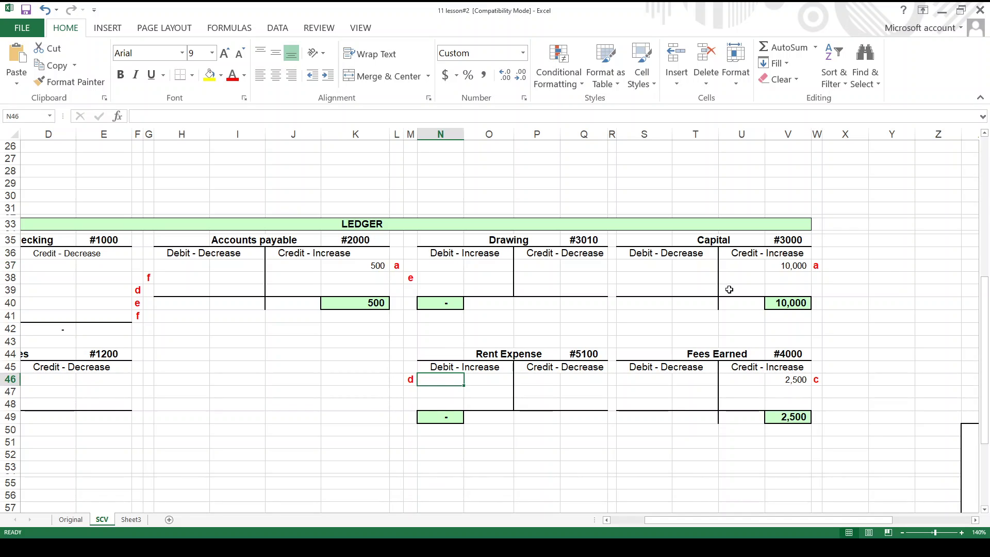
left_click(670, 267)
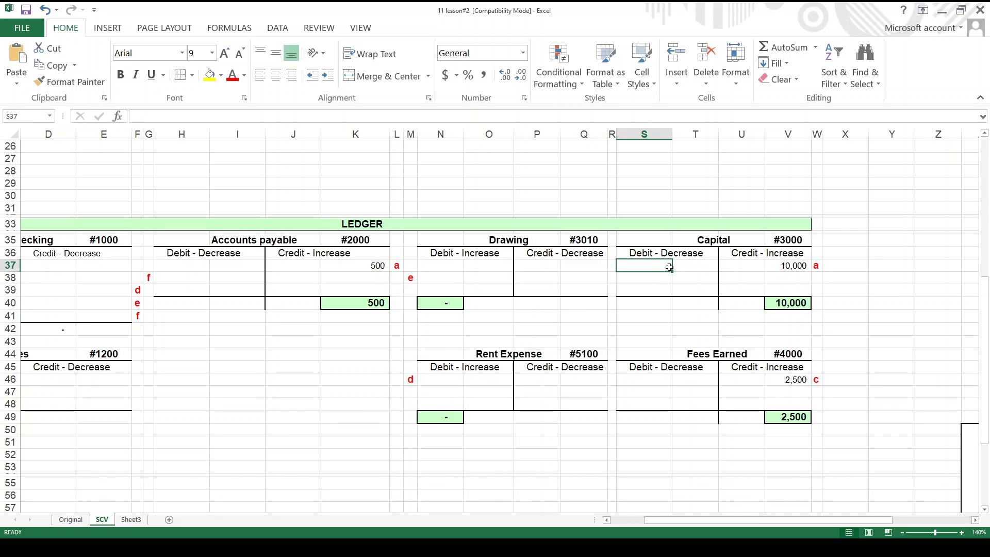
left_click_drag(669, 267, 679, 290)
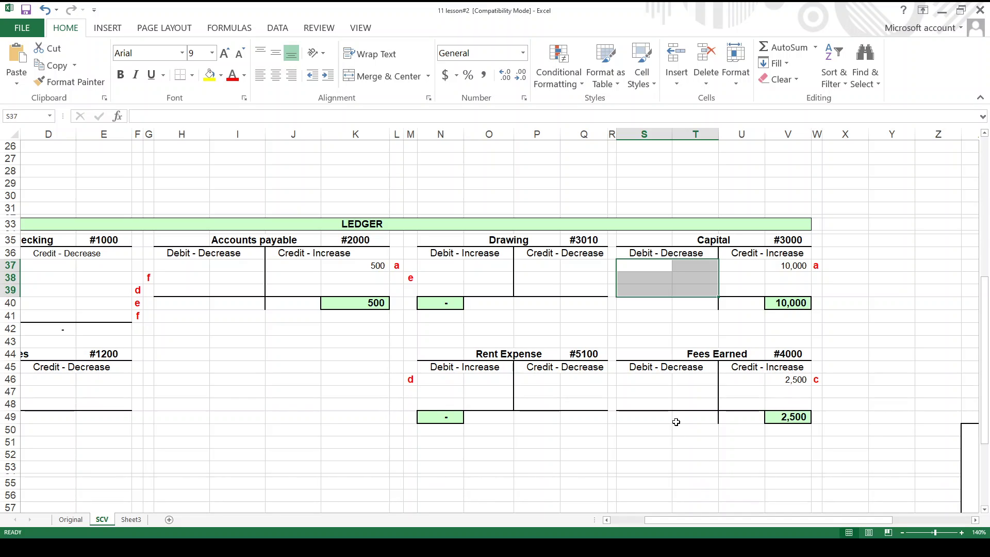
left_click_drag(655, 264, 679, 316)
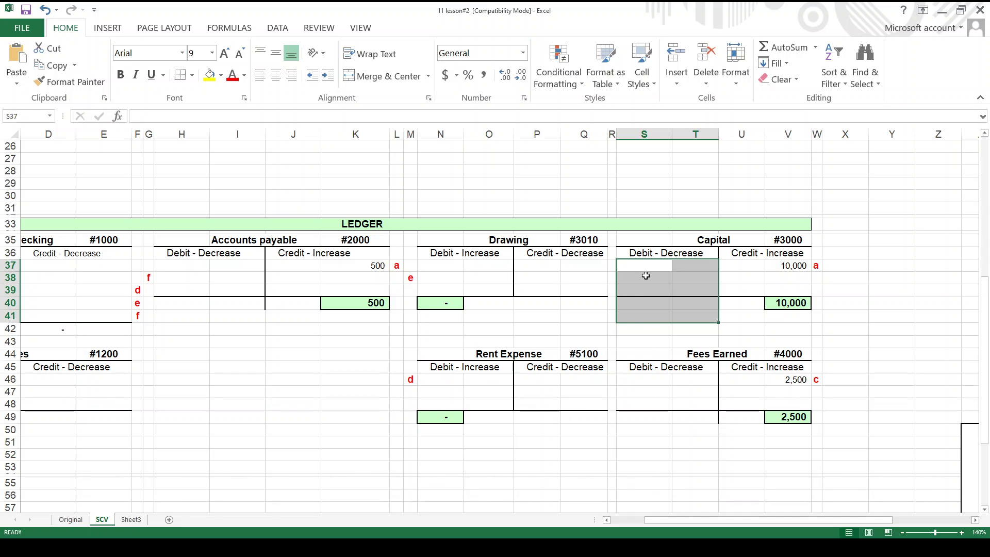
left_click_drag(645, 267, 642, 336)
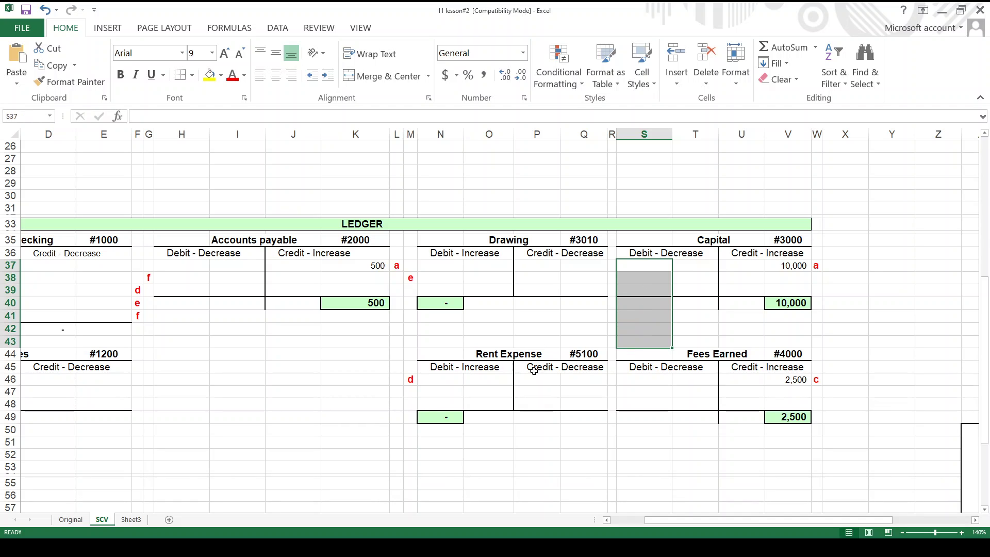
left_click(499, 358)
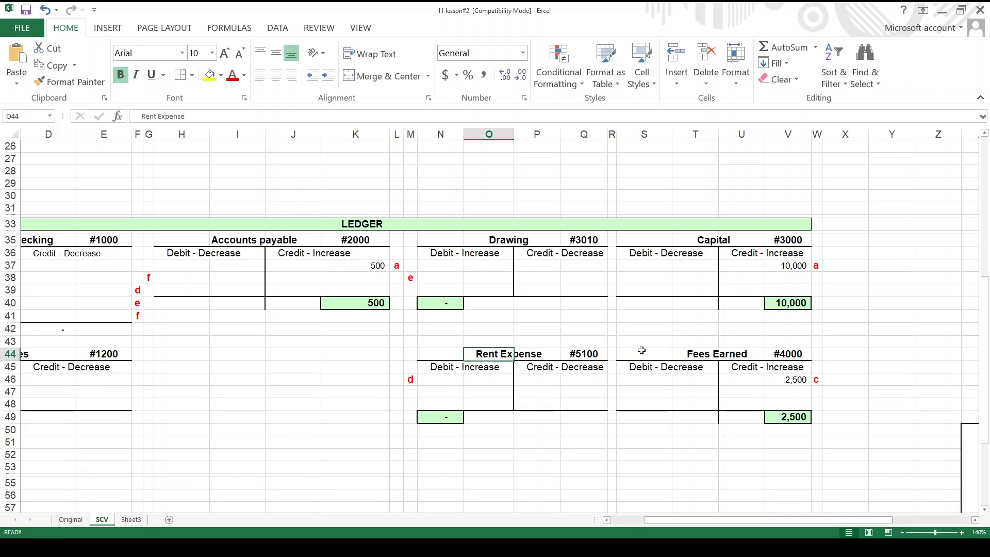
- Examine the Debit - Decrease rows of the Capital account alongside the Rent Expense, Drawing and Fees Earned T-accounts
left_click(658, 269)
left_click(656, 278)
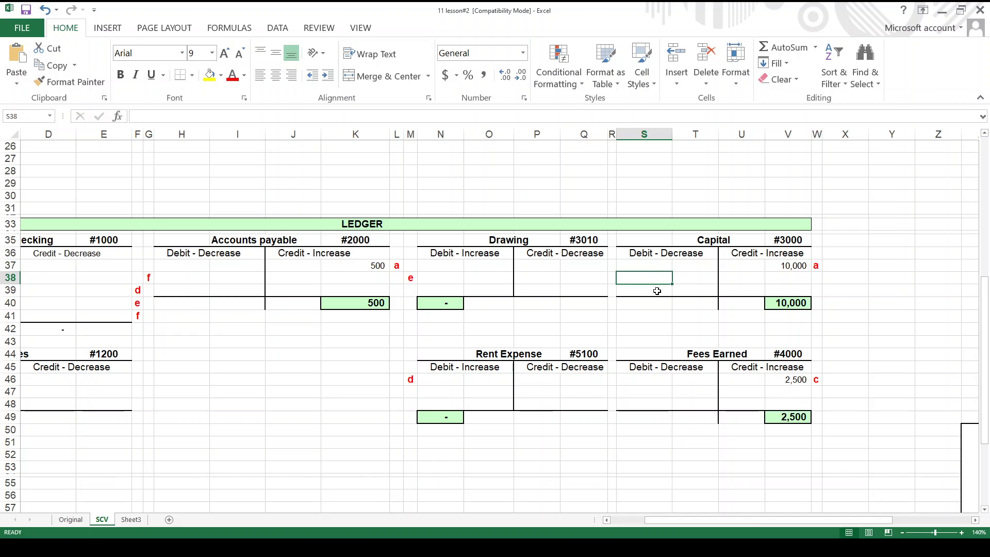
left_click(655, 289)
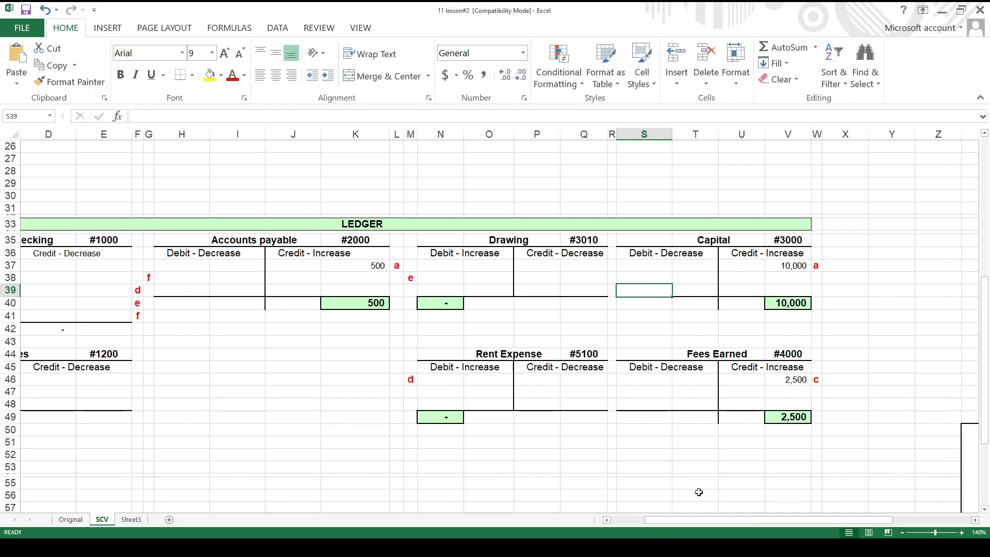
left_click_drag(411, 355, 613, 418)
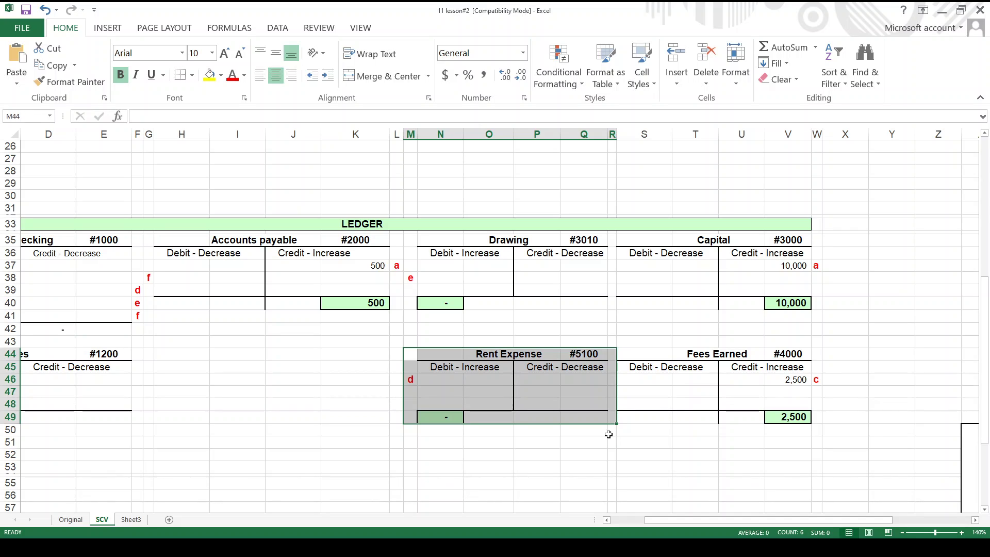
left_click_drag(410, 251, 557, 268)
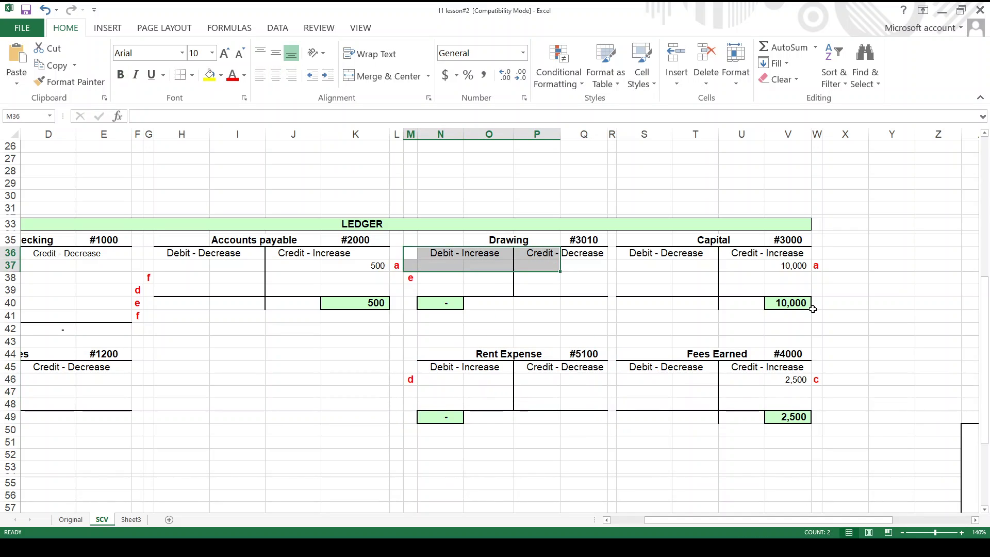
left_click_drag(671, 349, 812, 417)
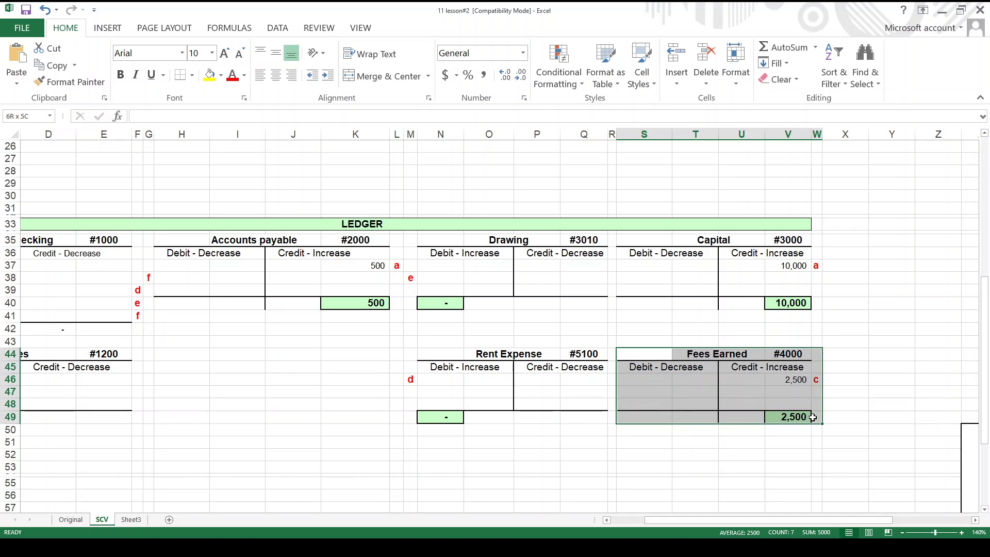
left_click(699, 392)
left_click_drag(447, 354, 600, 386)
- Relate the Debit - Increase sides of Drawing and Rent Expense to Capital's Debit - Decrease side, and review Fees Earned
left_click(485, 278)
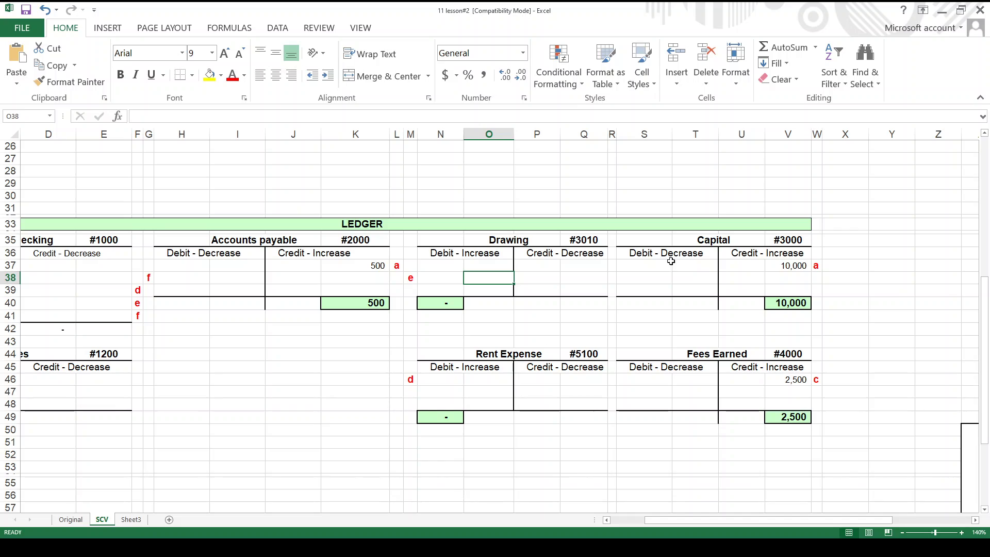
left_click(655, 268)
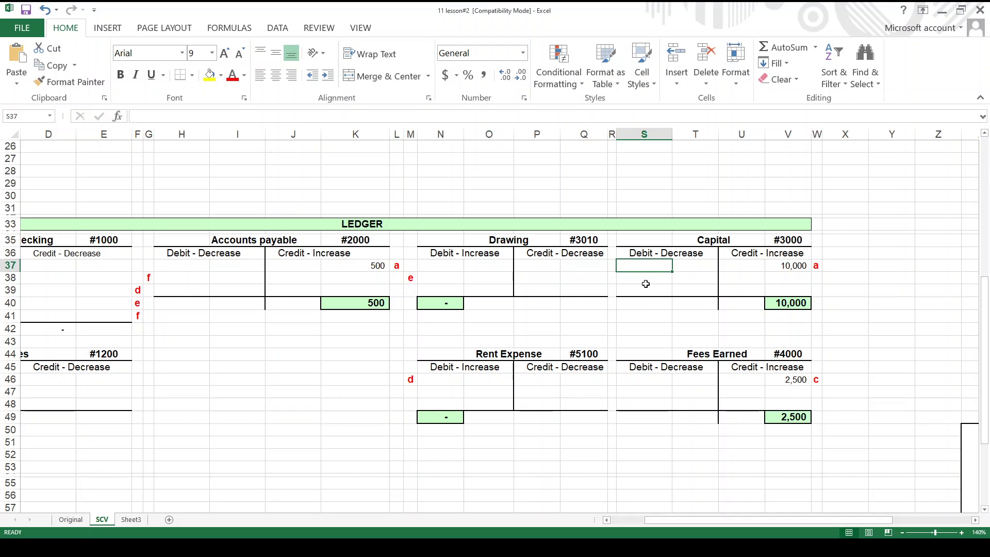
left_click(435, 261)
left_click(666, 262)
left_click(444, 378)
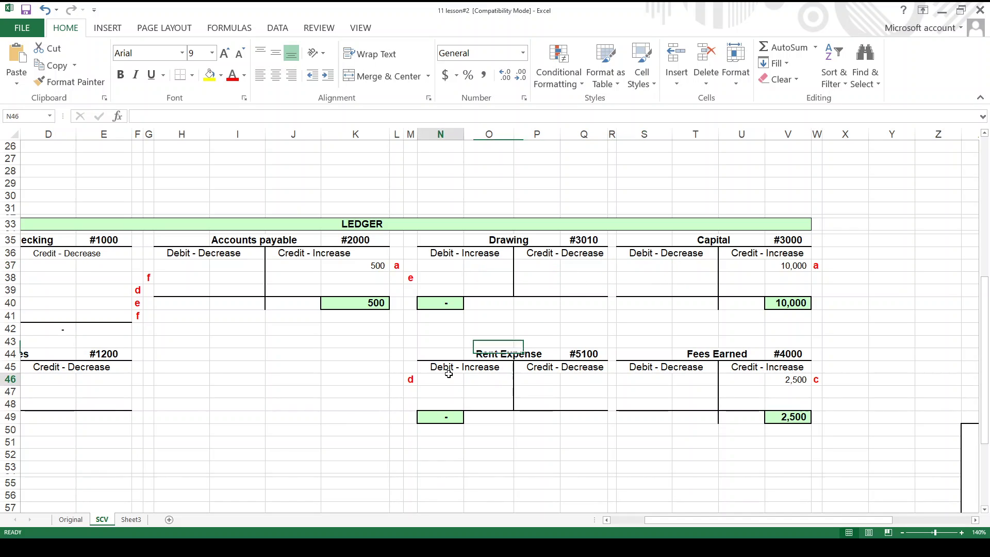
left_click(656, 278)
left_click_drag(420, 251, 611, 437)
left_click_drag(634, 356, 804, 418)
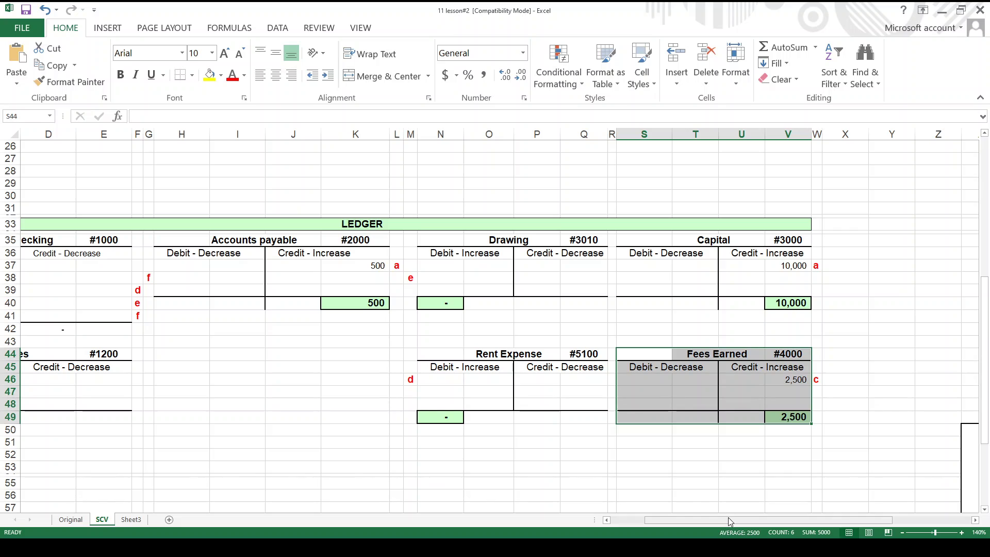
- Examine transaction d, the monthly rent payment, in the Cash column of the accounting equation table
key("Left")
key("Left")
key("Left")
key("Left")
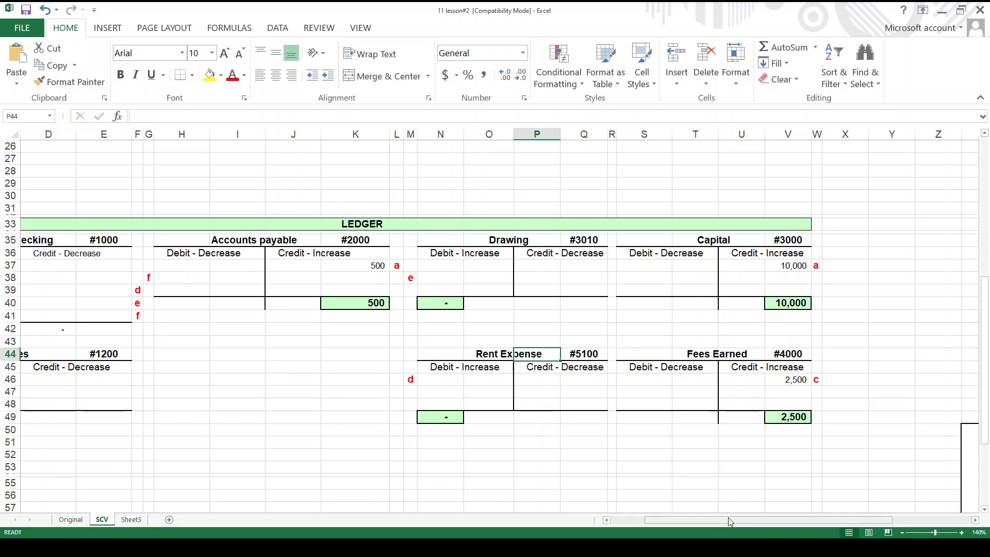
key("Left")
key("Left")
key("Left")
key("Left")
key("Left")
key("Left")
key("Left")
key("Left")
key("Left")
key("Left")
key("Left")
key("Left")
key("Left")
key("Left")
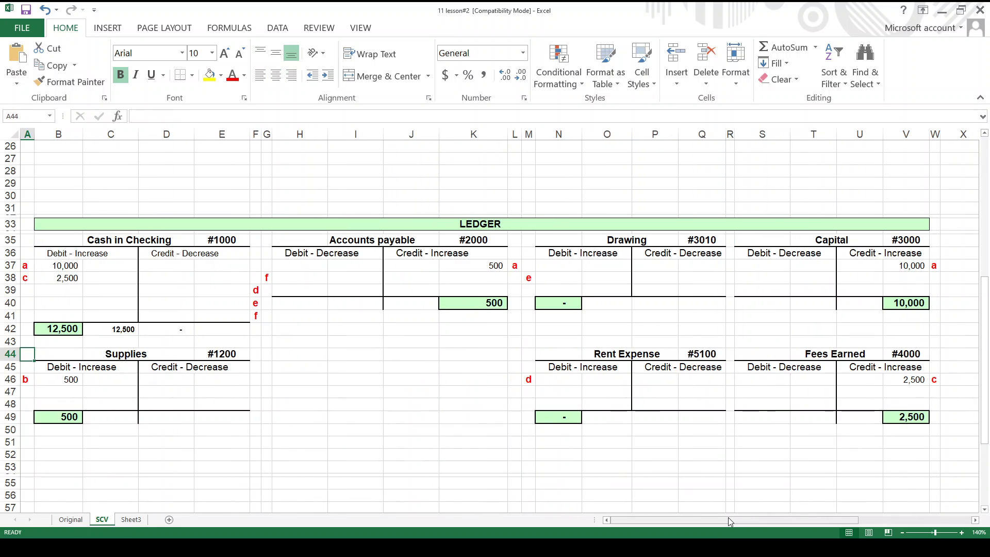
key("Up")
key("Up")
key("Up")
key("Up")
key("Up")
key("Up")
key("Up")
key("Up")
key("Up")
key("Up")
key("Up")
key("Up")
key("Up")
key("Up")
key("Up")
key("Up")
key("Up")
key("Up")
key("Up")
key("Up")
key("Up")
key("Up")
key("Up")
key("Up")
key("Up")
key("Up")
key("Up")
key("Up")
key("Up")
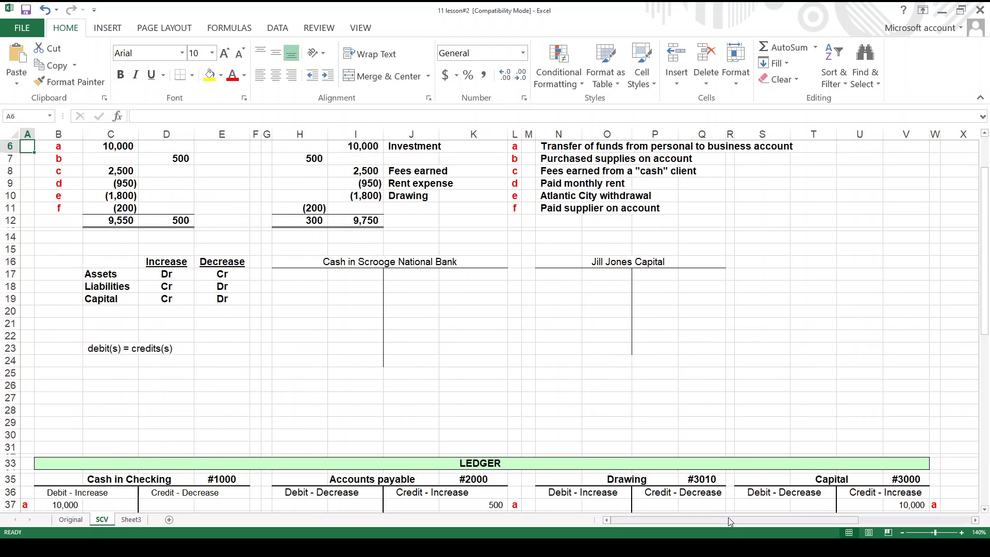
key("Down")
key("Down")
key("Down")
key("Down")
key("Down")
key("Down")
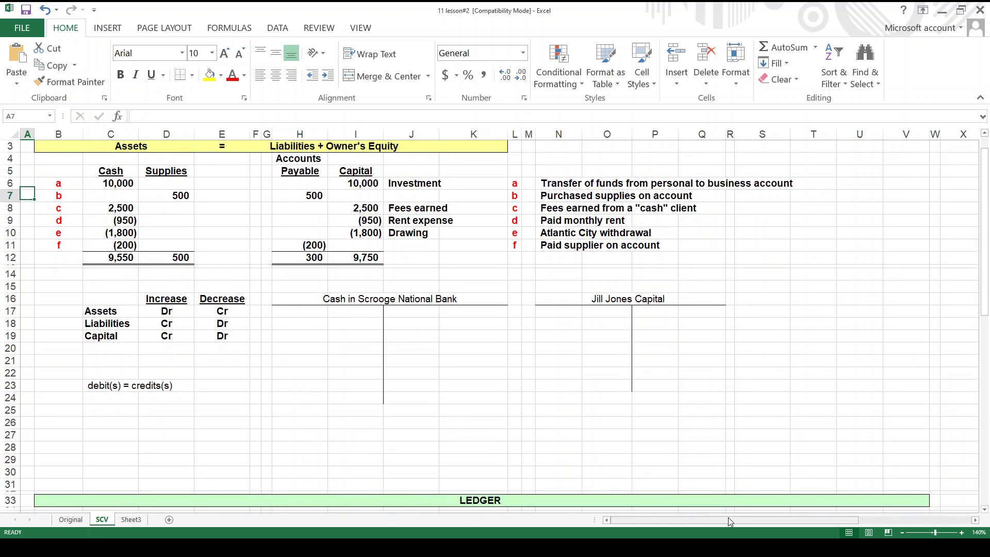
key("Right")
key("Right")
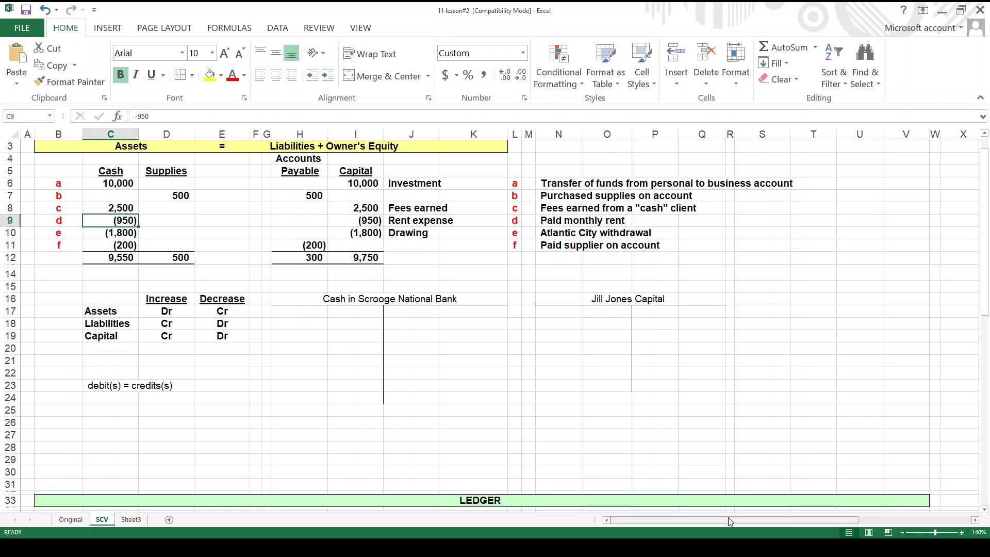
- Post transaction d as 950 on the Credit - Decrease side of Cash in Checking, in cell E39
key("Down")
key("Down")
key("Down")
key("Down")
key("Down")
key("Down")
key("Down")
key("Down")
key("Down")
key("Down")
key("Down")
key("Down")
key("Down")
key("Down")
key("Down")
key("Down")
key("Down")
key("Down")
key("Down")
key("Down")
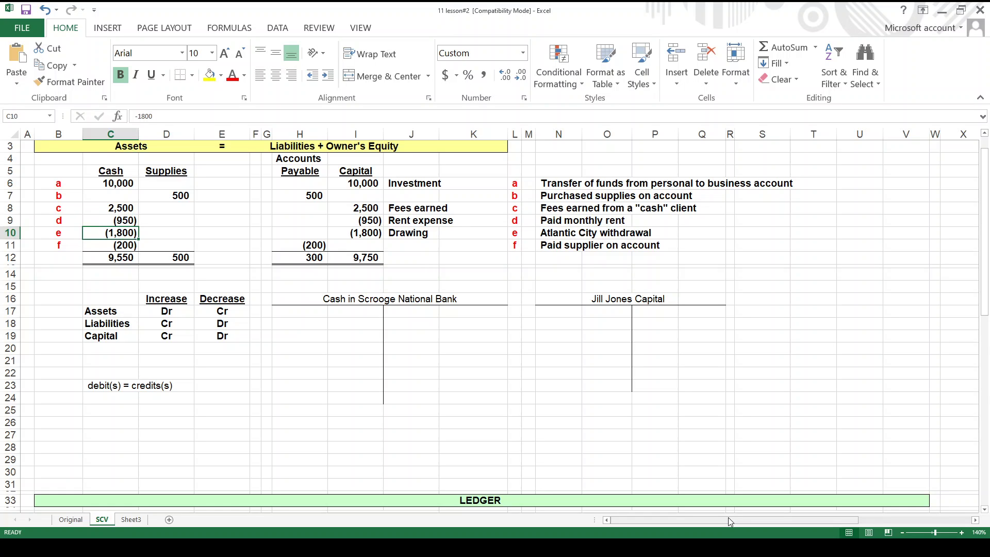
key("Up")
key("Up")
key("Up")
key("Up")
key("Up")
key("Up")
key("Up")
key("Up")
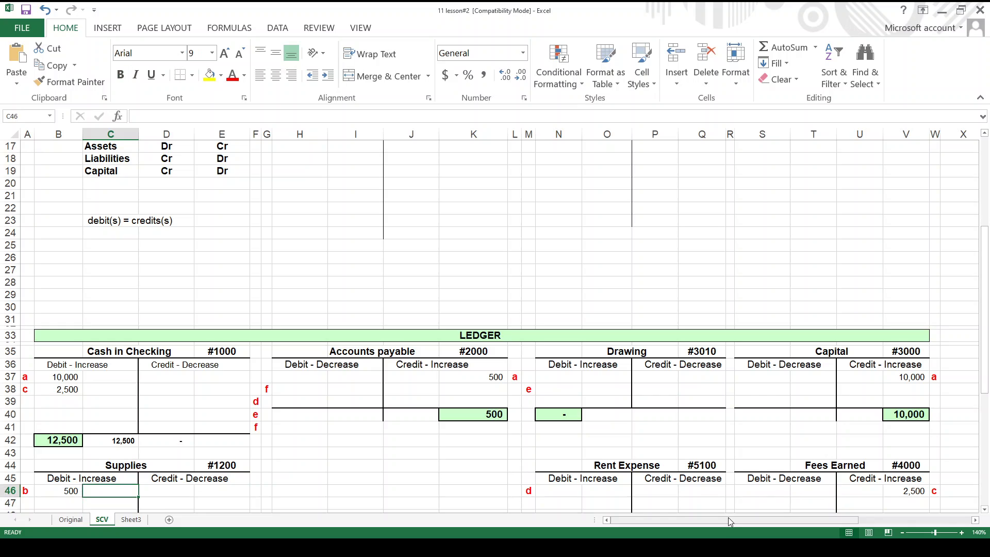
key("Right")
key("Right")
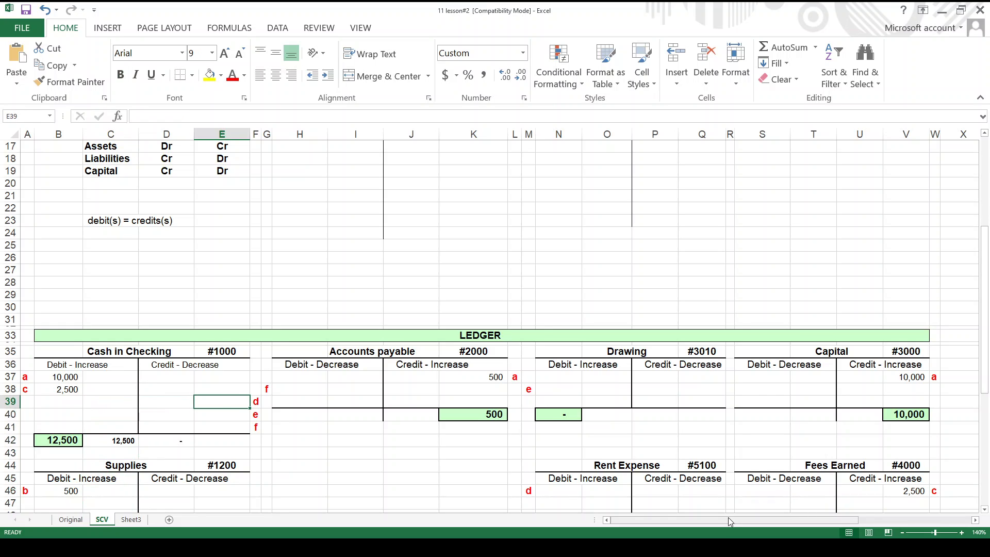
type("950")
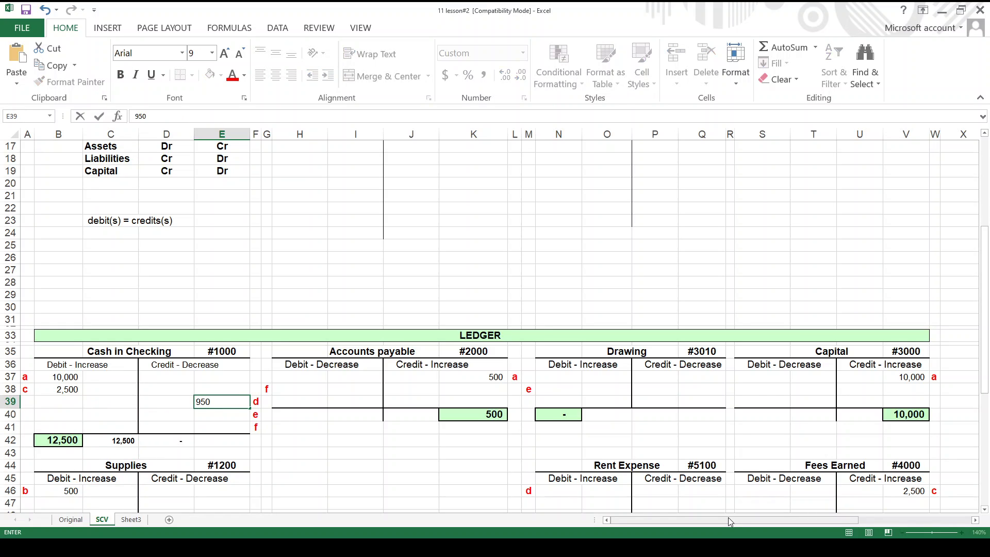
key("Return")
- Check the Debit - Decrease side of the Capital account against the Decrease rule for Capital in the debit/credit table
key("Up")
key("Right")
key("Right")
key("Right")
key("Right")
key("Right")
key("Right")
key("Right")
key("Right")
key("Right")
key("Right")
key("Right")
key("Right")
key("Right")
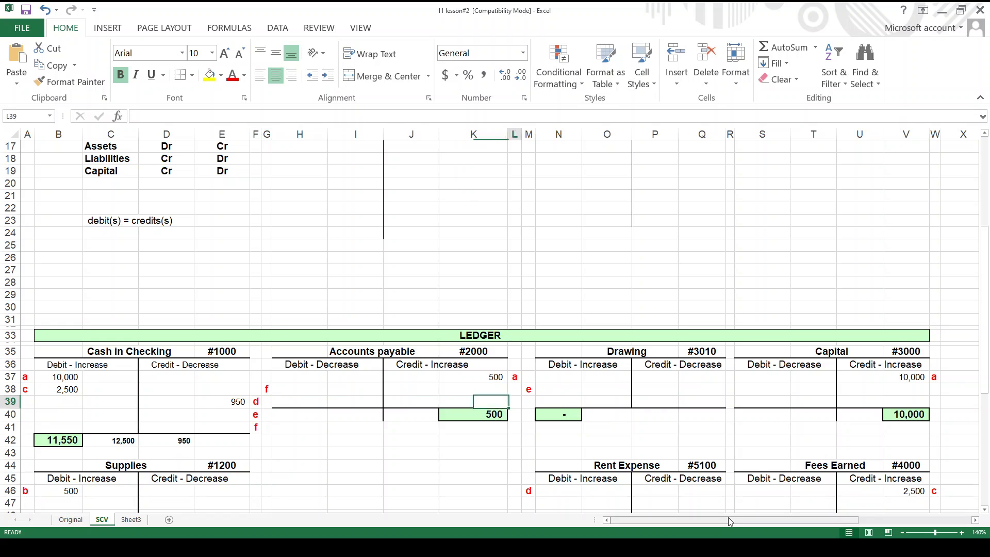
key("Up")
key("Right")
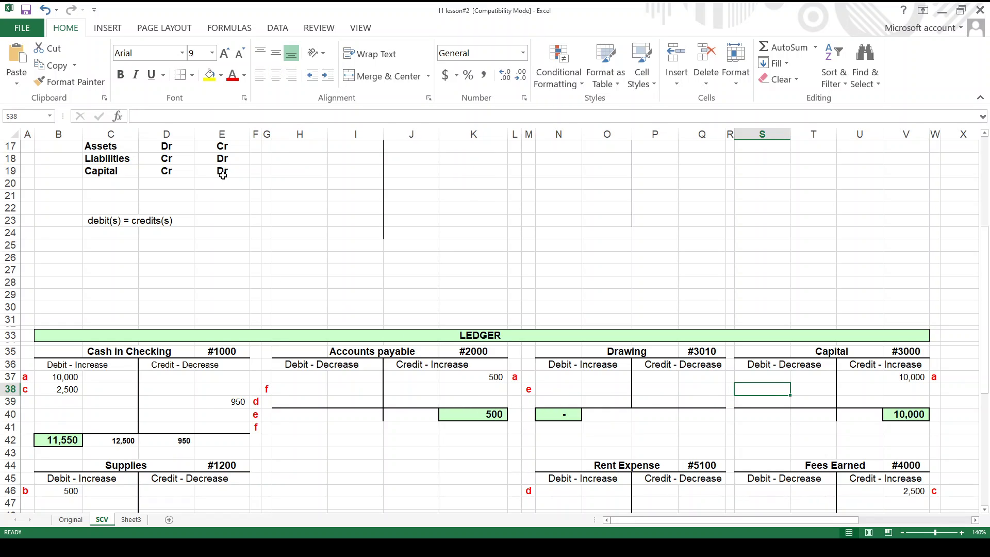
left_click(205, 174)
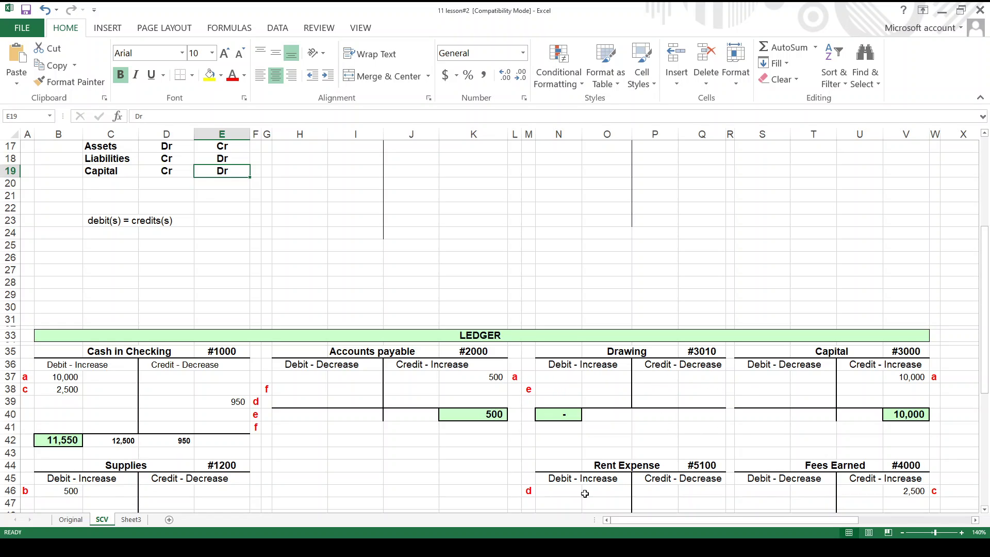
- Post transaction d as 950 on the Debit - Increase side of Rent Expense, in cell N46
left_click(566, 492)
type("950")
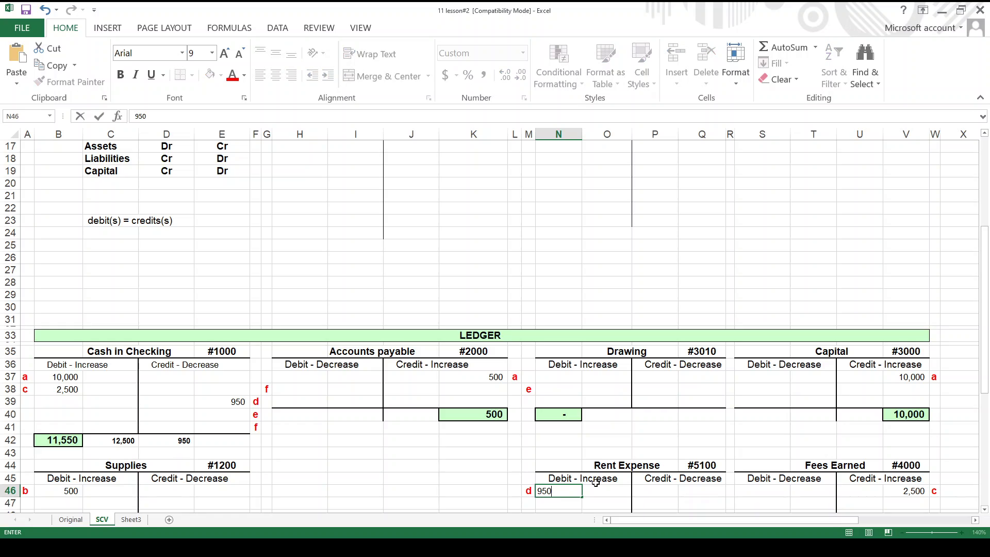
key("Return")
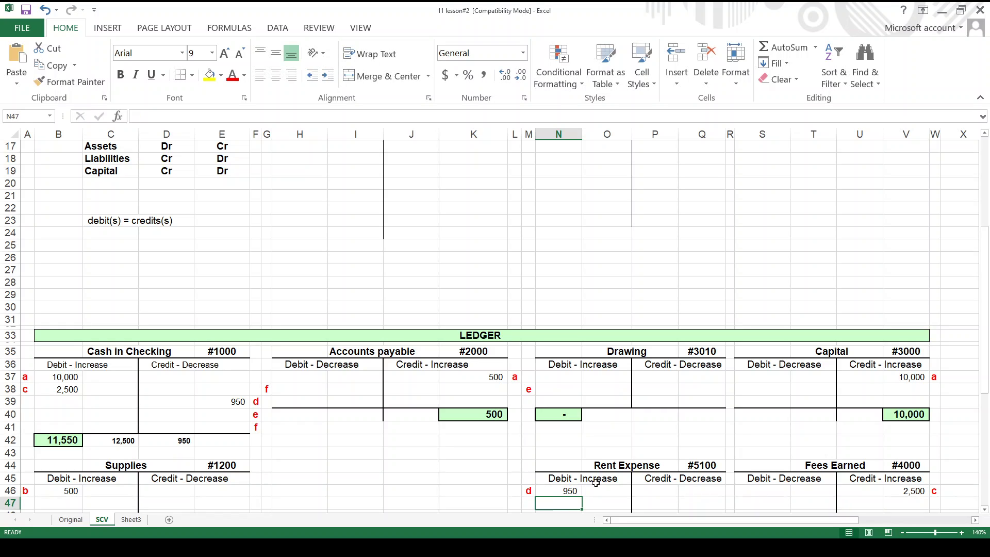
- Add the row labels Revenue and Expense below Capital in the debit/credit rules table, in cells C20 and C21
left_click(94, 184)
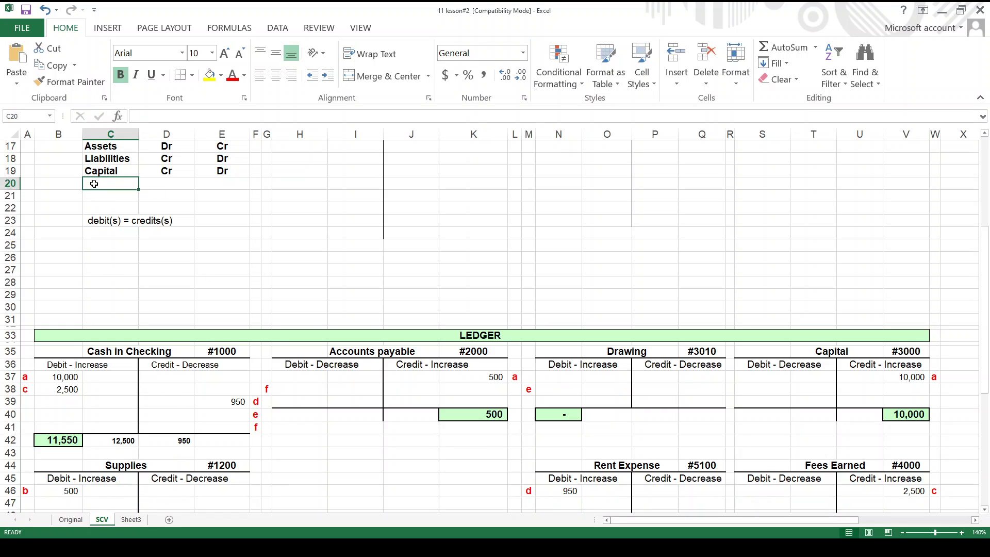
type("revenue")
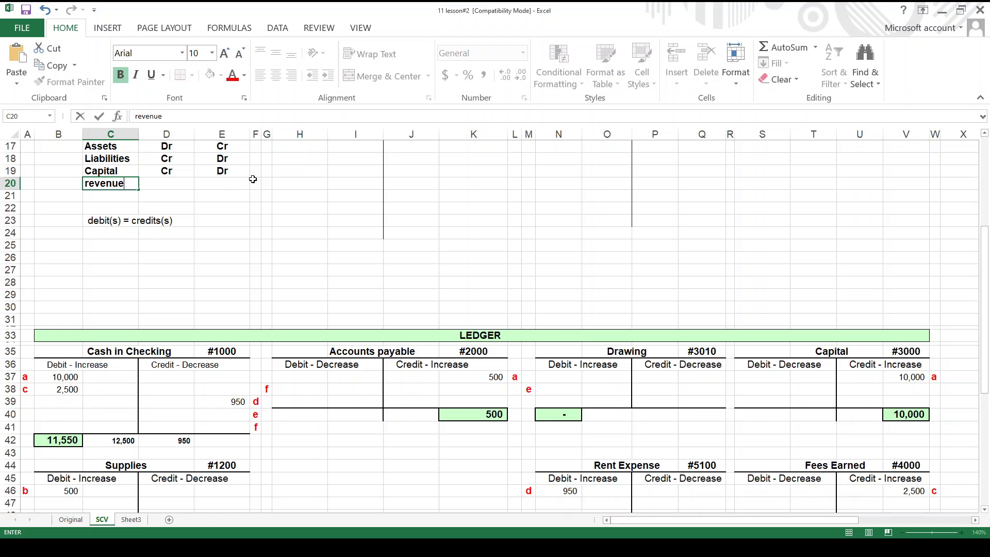
key("Return")
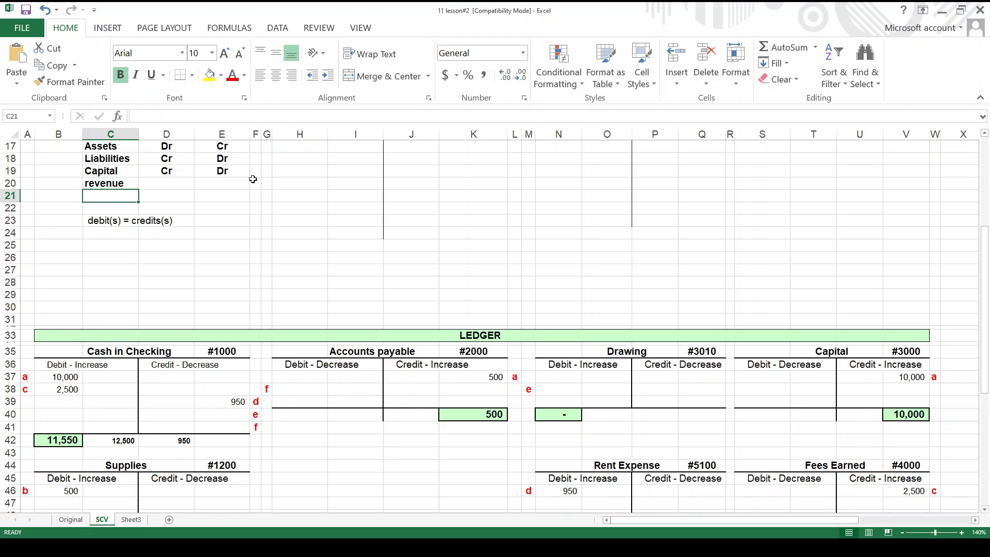
type("Expe")
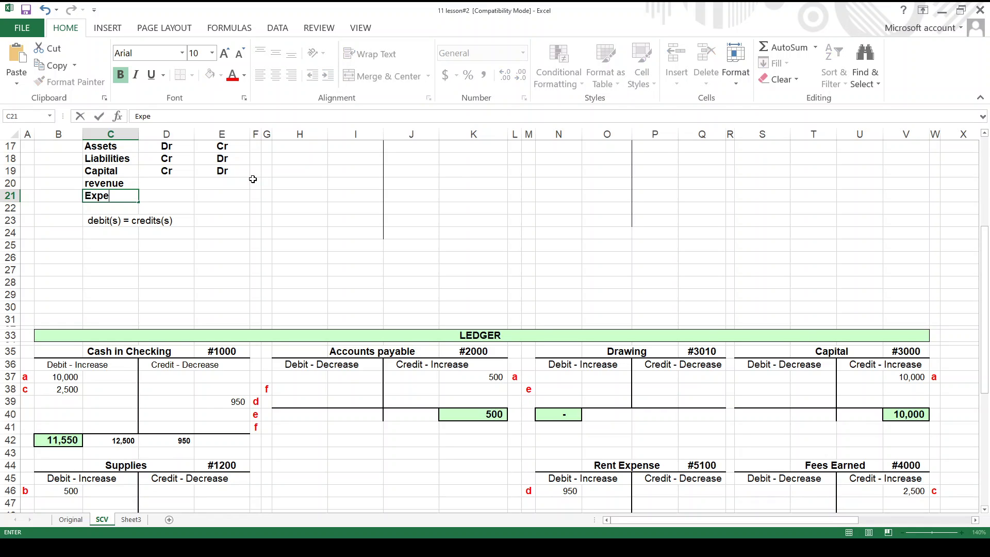
type("nse")
key("Return")
key("Up")
key("Up")
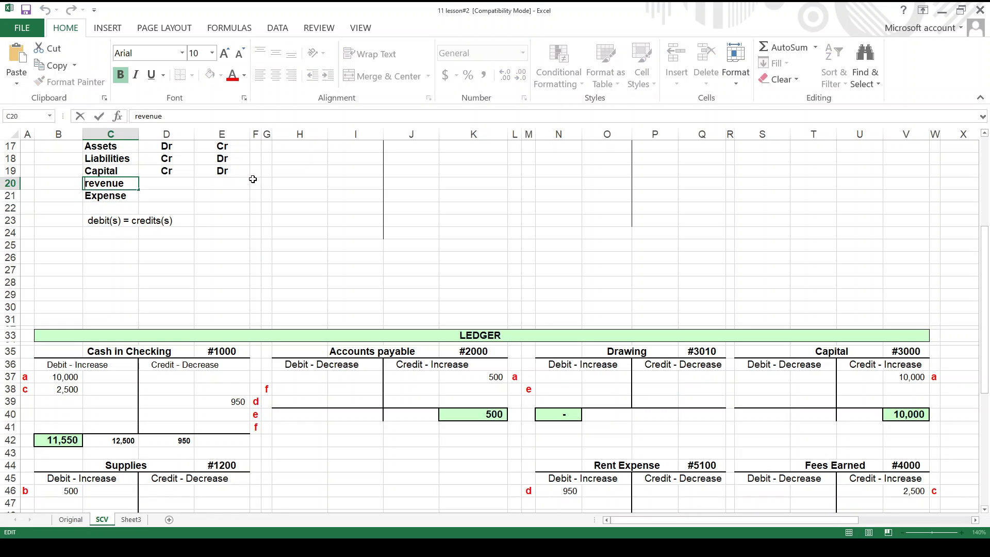
key("Delete")
type("R")
key("Tab")
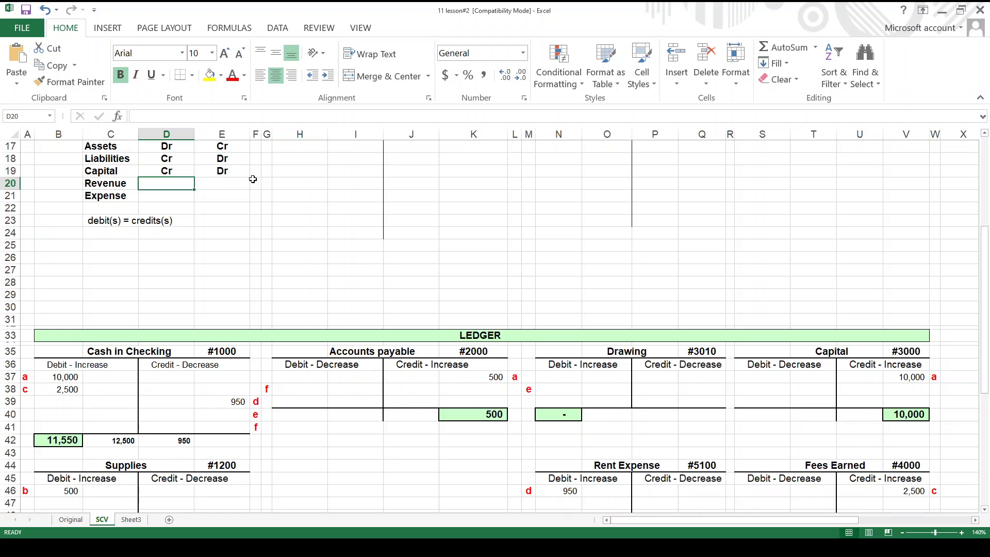
- Fill in the Increase rules as Cr for Revenue in D20 and Dr for Expense in D21
type("cr")
key("Return")
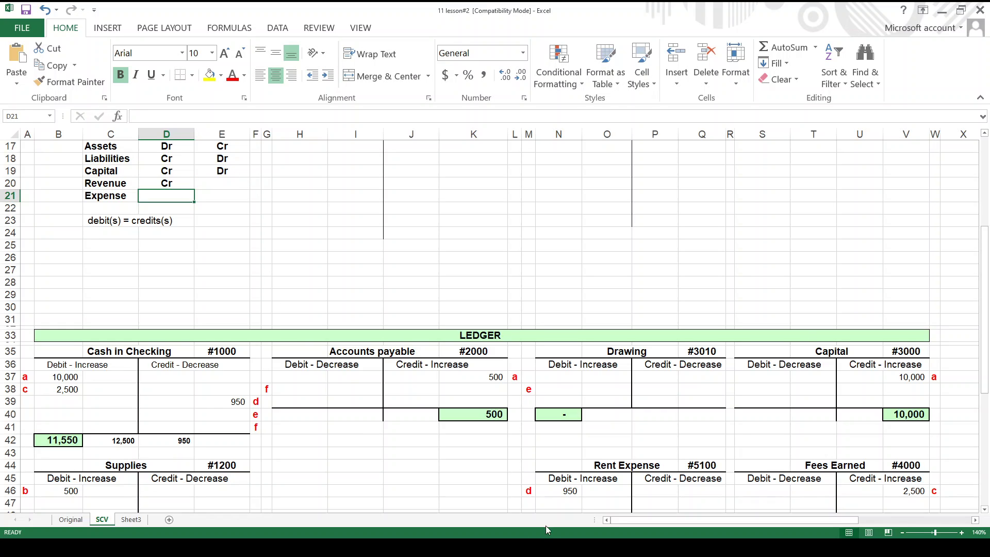
left_click_drag(547, 469, 606, 492)
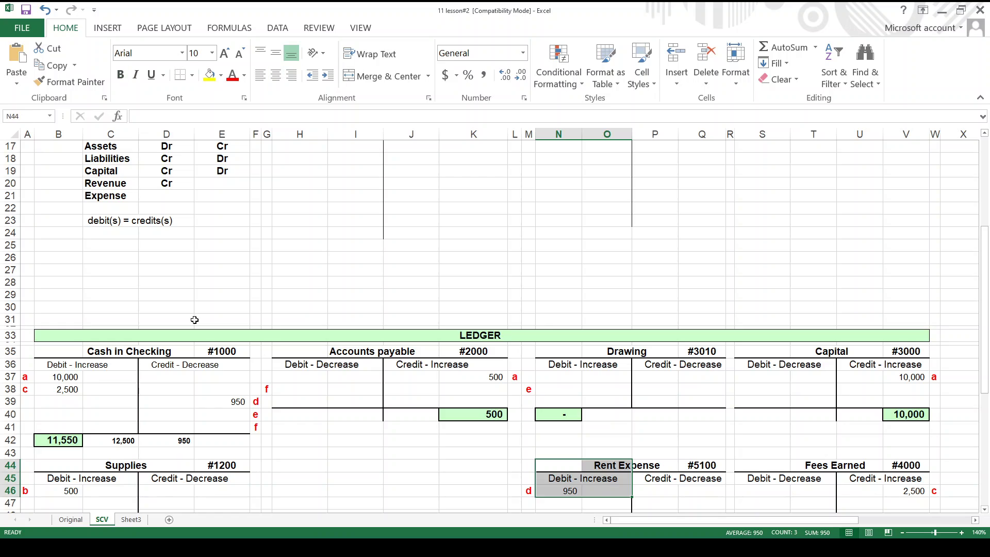
left_click(153, 193)
type("dr")
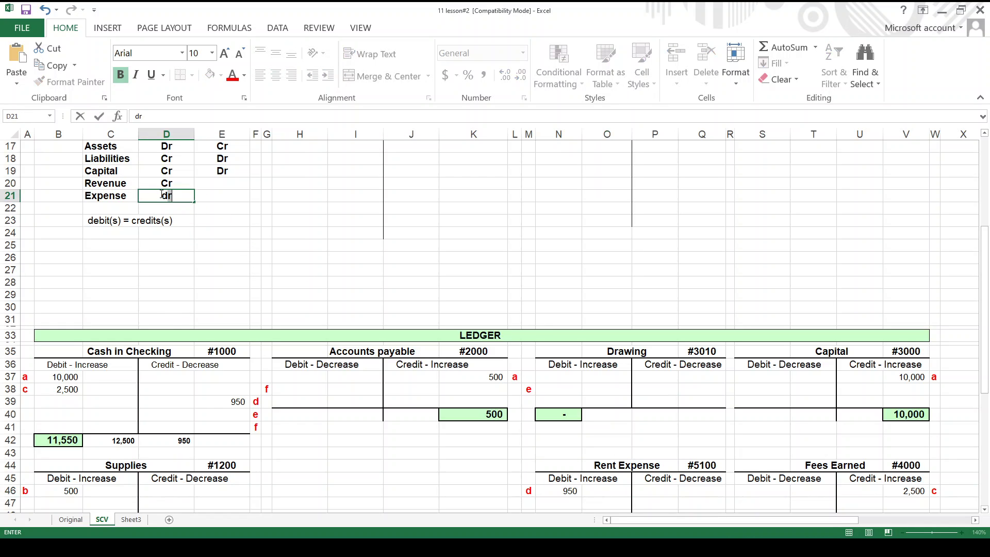
left_click(170, 232)
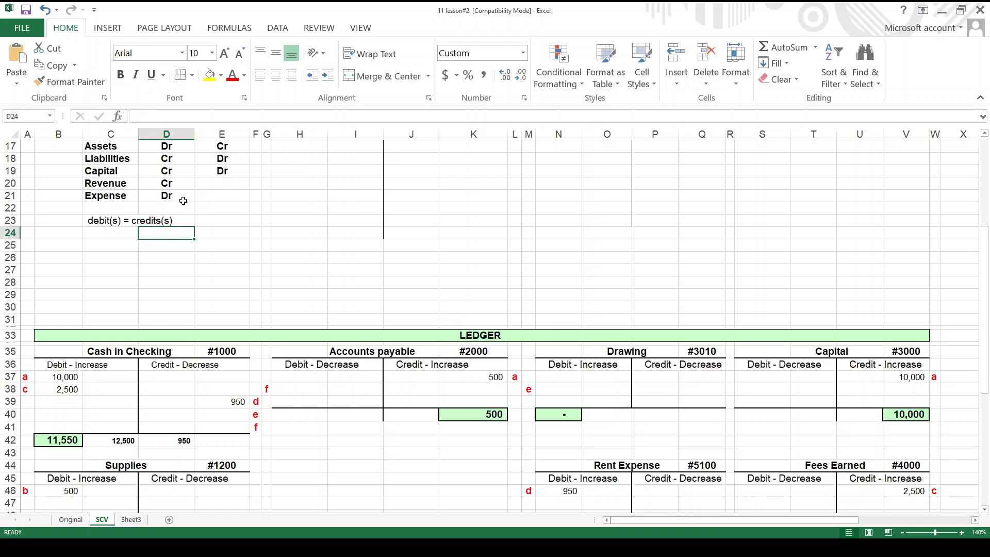
- Enter dr as the Decrease rule for Revenue, in cell E20
left_click(204, 184)
type("dr")
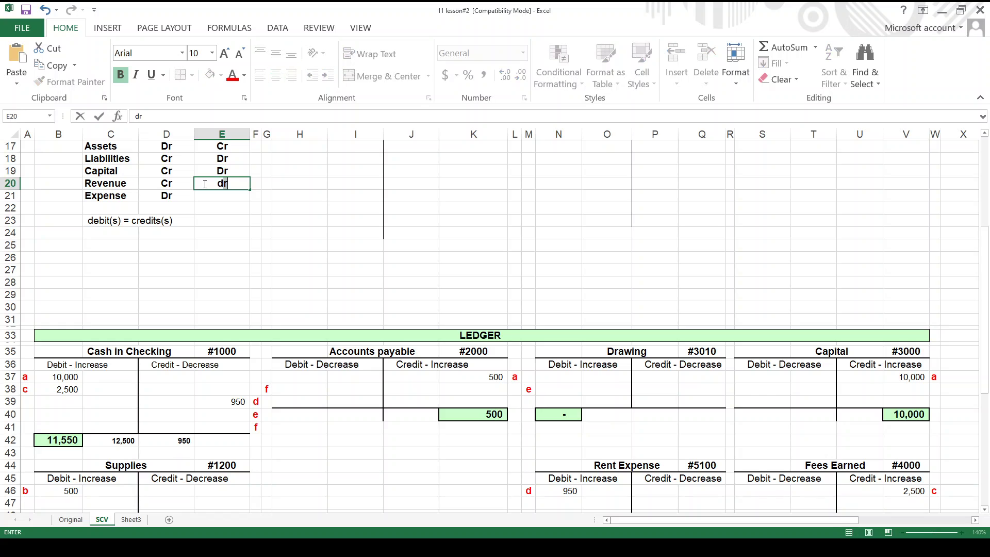
key("Return")
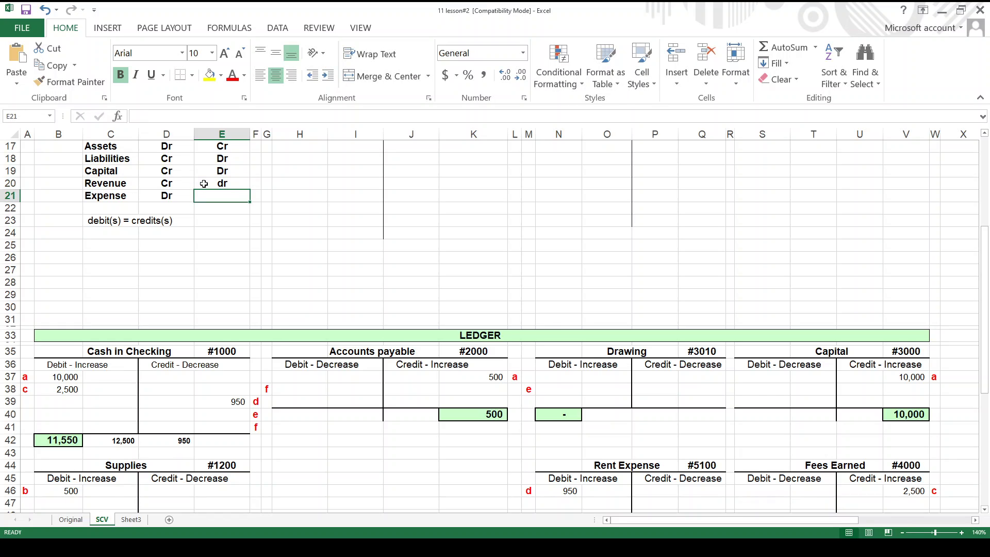
- Enter cr as the Decrease rule for Expense, and move the Revenue and Expense rows down one row to C21:E22
type("cr")
key("Return")
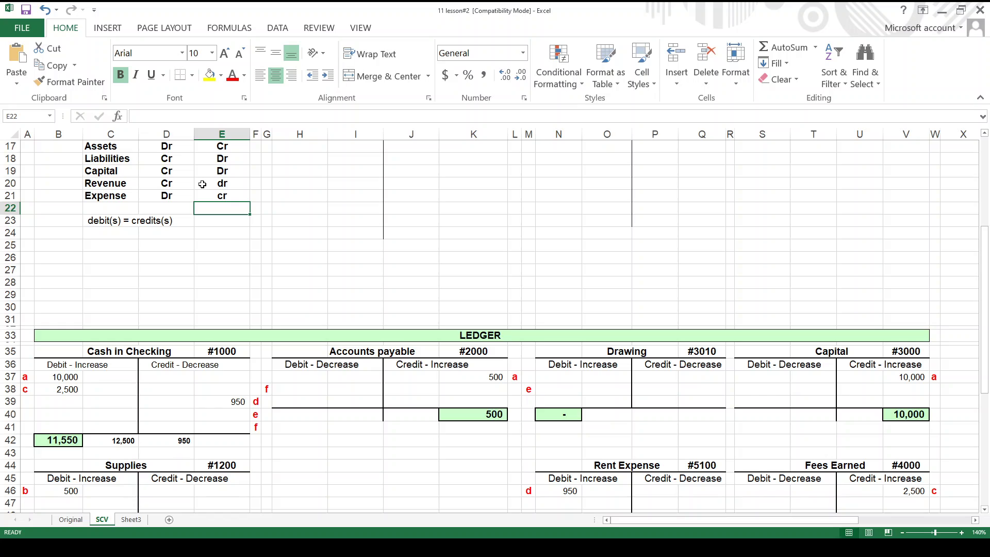
left_click_drag(121, 183, 204, 195)
left_click(48, 48)
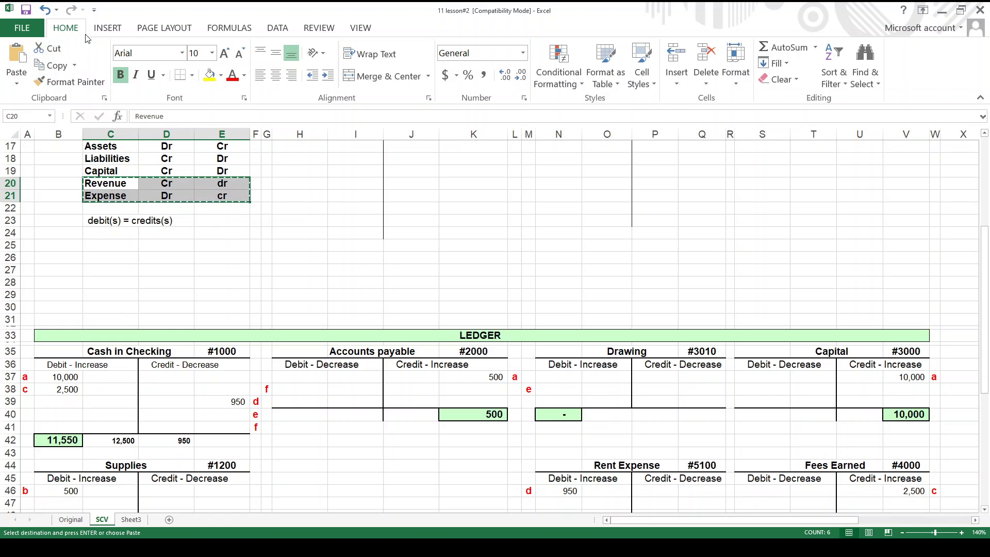
key("Down")
key("Return")
- Check the Cash amount recorded for transaction e in the accounting equation, in cell C10
key("Up")
key("Up")
key("Up")
key("Up")
key("Up")
key("Up")
key("Up")
key("Up")
key("Up")
key("Up")
key("Up")
key("Up")
key("Up")
key("Up")
key("Up")
key("Up")
key("Up")
key("Up")
key("Up")
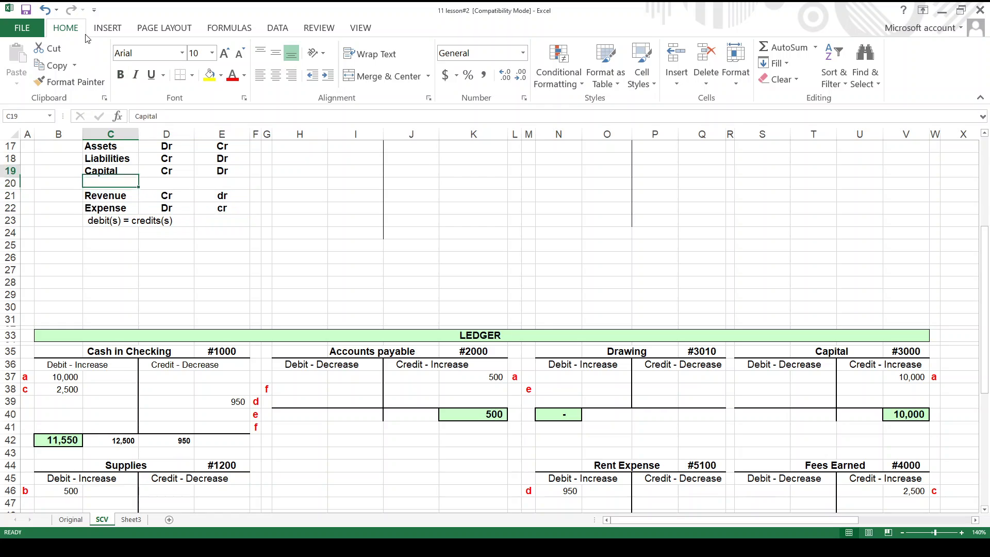
key("Down")
key("Down")
key("Down")
key("Down")
key("Down")
key("Down")
key("Down")
key("Down")
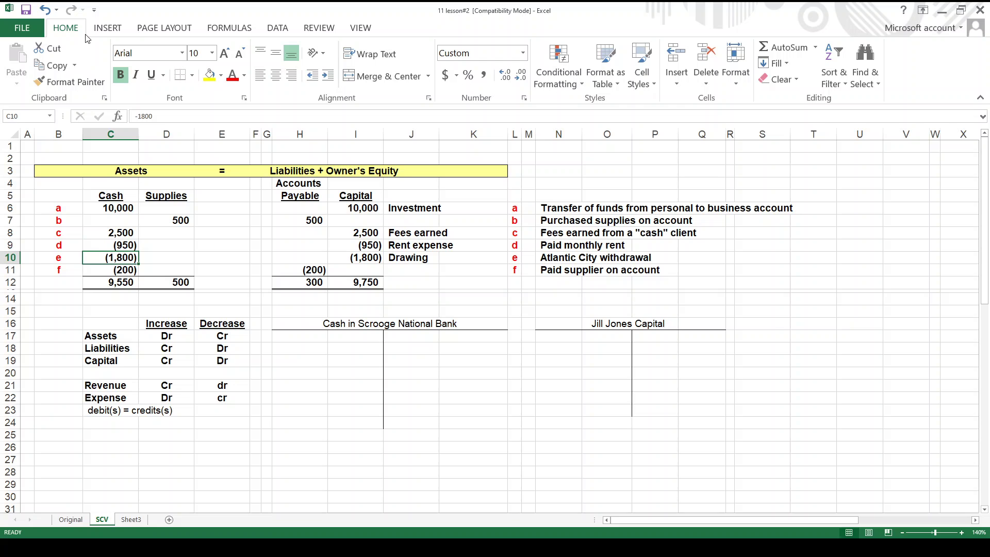
- Post transaction e as 1800 on the Credit - Decrease side of Cash in Checking, in cell E40
key("Right")
key("Right")
key("Right")
key("Right")
key("Right")
key("Down")
key("Down")
key("Down")
key("Down")
key("Down")
key("Down")
key("Down")
key("Down")
key("Down")
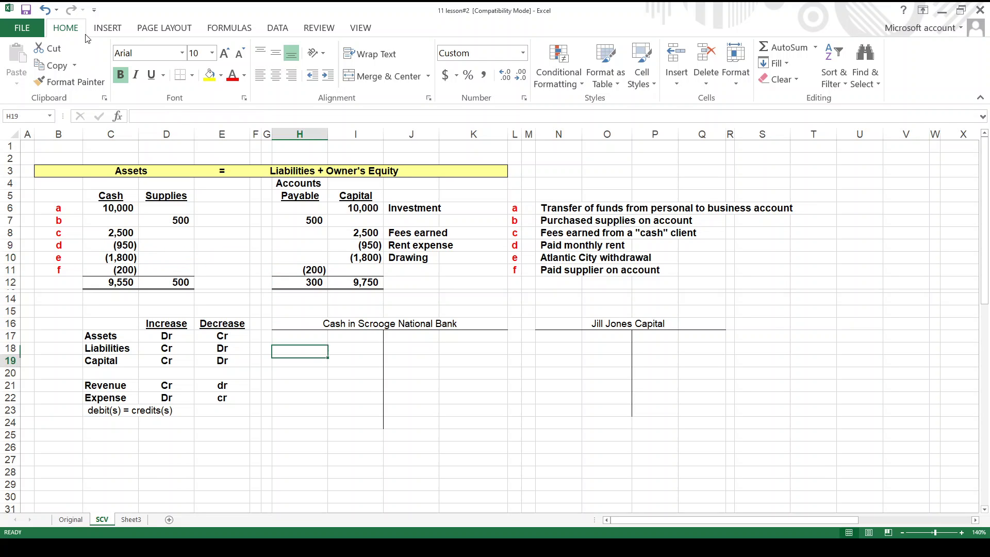
key("Down")
key("Down")
key("Down")
key("Down")
key("Down")
key("Down")
key("Down")
key("Down")
key("Down")
key("Down")
key("Down")
key("Down")
key("Down")
key("Down")
key("Down")
key("Down")
key("Down")
key("Down")
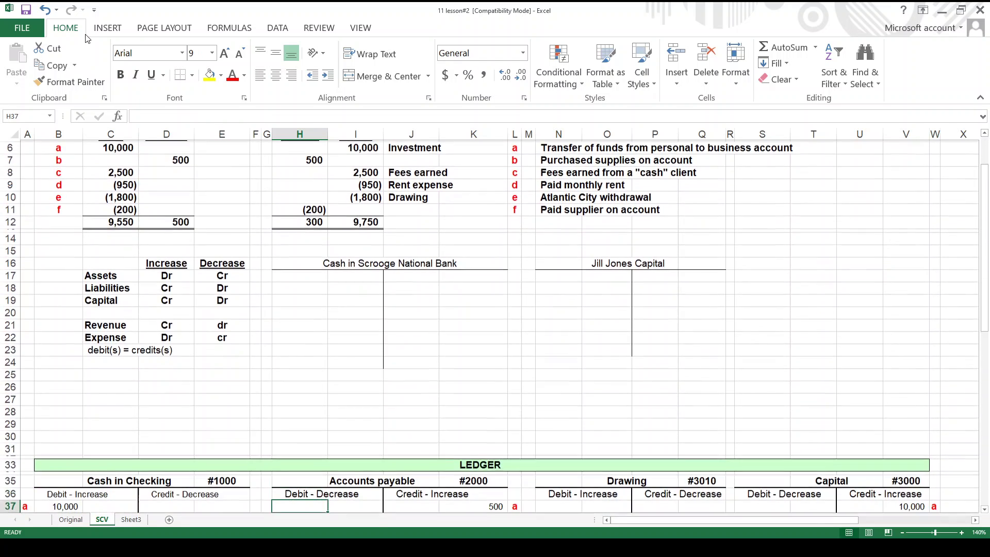
key("Down")
key("Down")
key("Down")
key("Down")
key("Down")
key("Down")
key("Down")
key("Down")
key("Down")
key("Down")
key("Down")
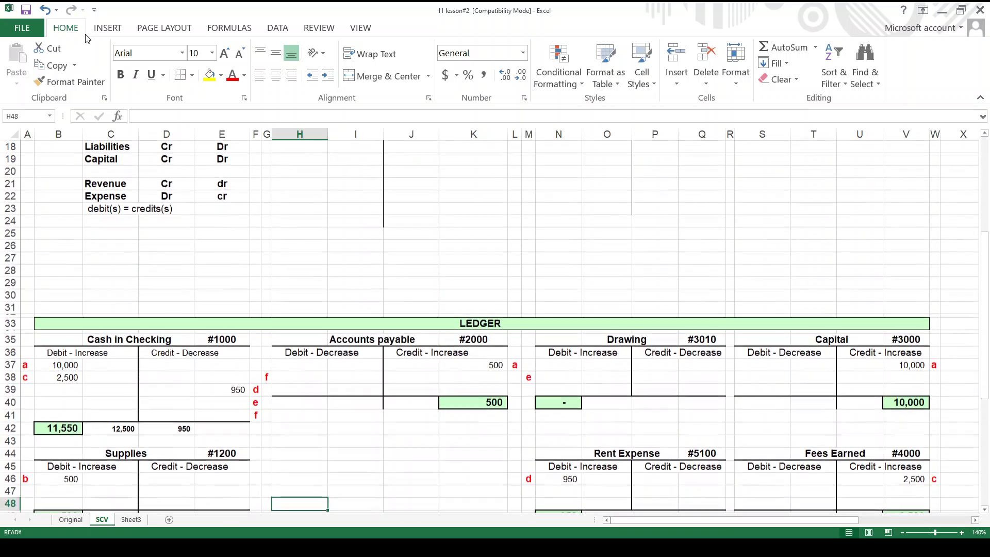
key("Left")
key("Up")
key("Up")
key("Up")
key("Up")
key("Up")
key("Up")
key("Up")
key("Up")
key("Left")
key("Left")
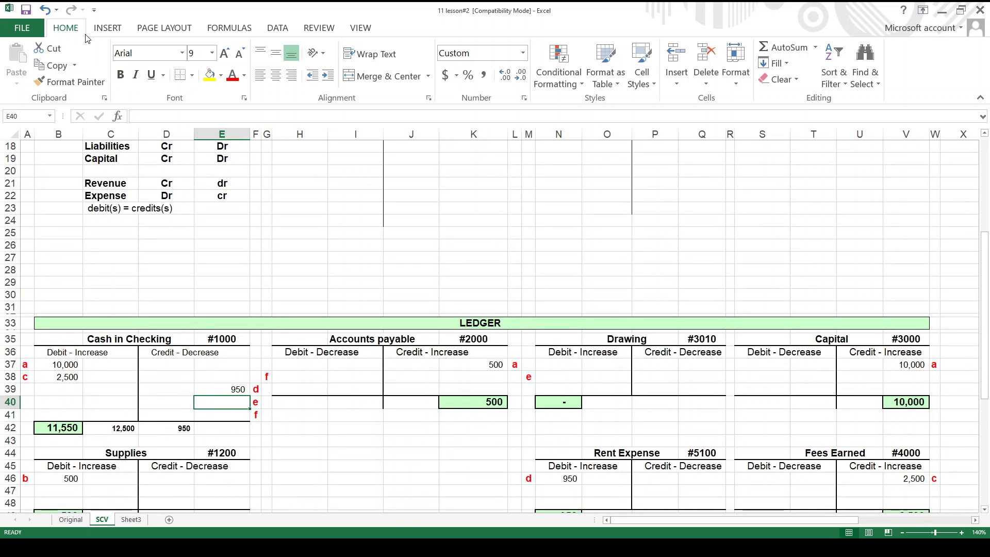
type("1800")
key("Return")
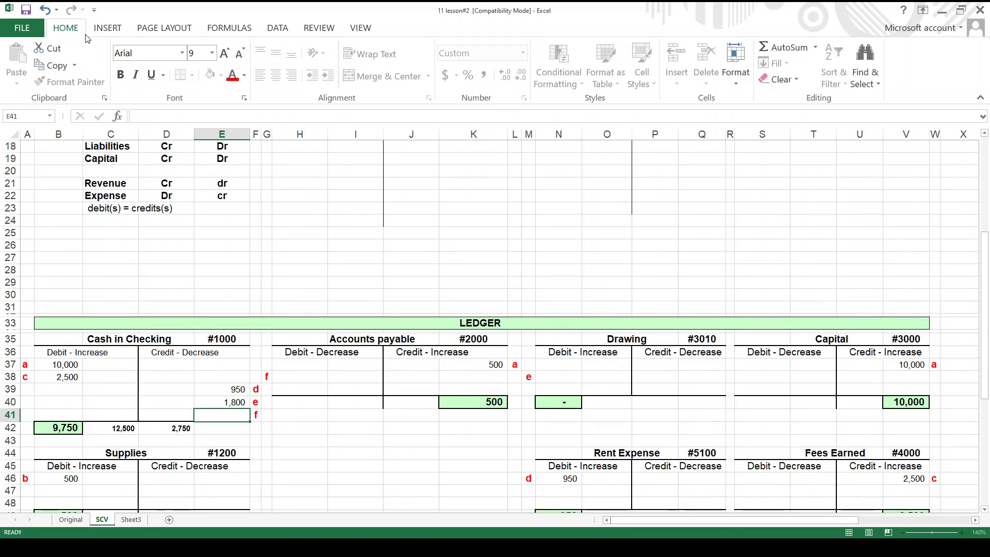
- Post transaction e as 1800 on the Debit - Increase side of Drawing, in cell N38
key("Up")
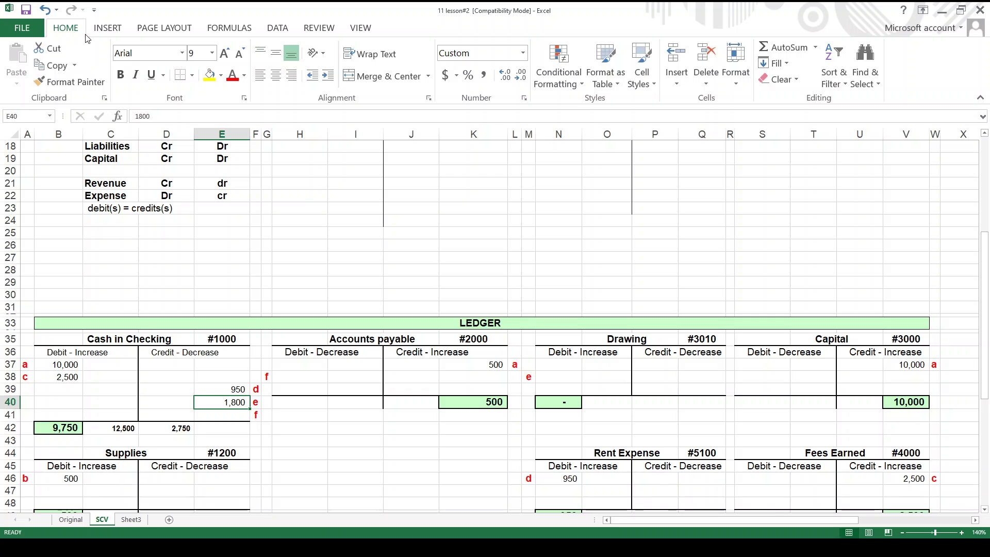
key("Right")
key("Right")
key("Right")
key("Right")
key("Right")
key("Right")
key("Right")
key("Right")
key("Right")
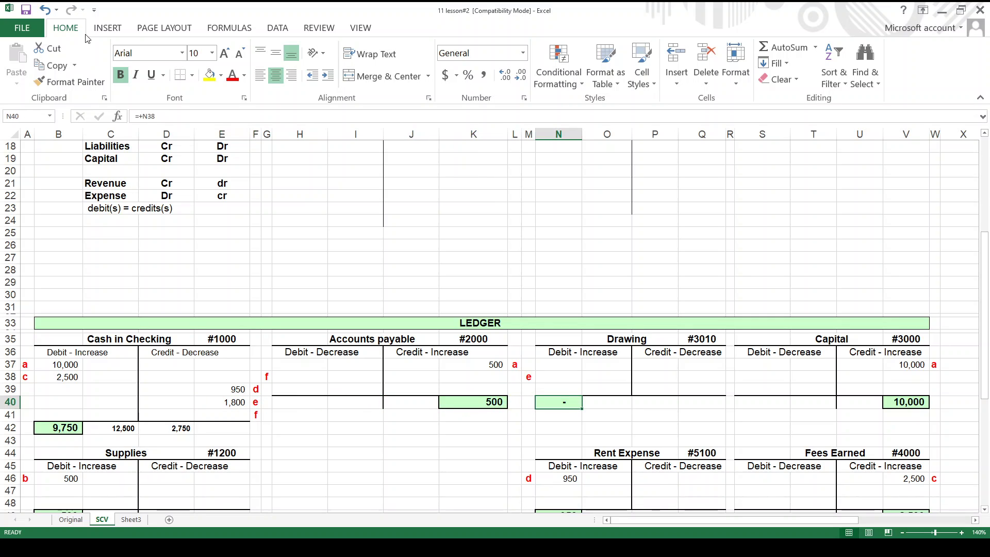
key("Up")
key("Up")
type("1800")
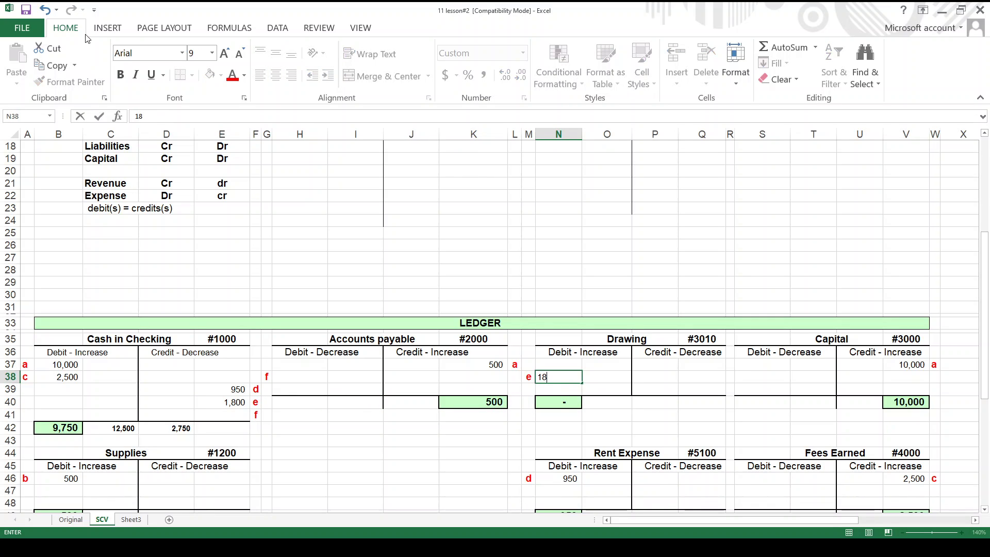
key("Return")
- Compare the debit side of Capital with the Drawing account, selecting the Drawing T-account range M35:Q40
key("Up")
key("Right")
key("Right")
key("Right")
key("Right")
key("Right")
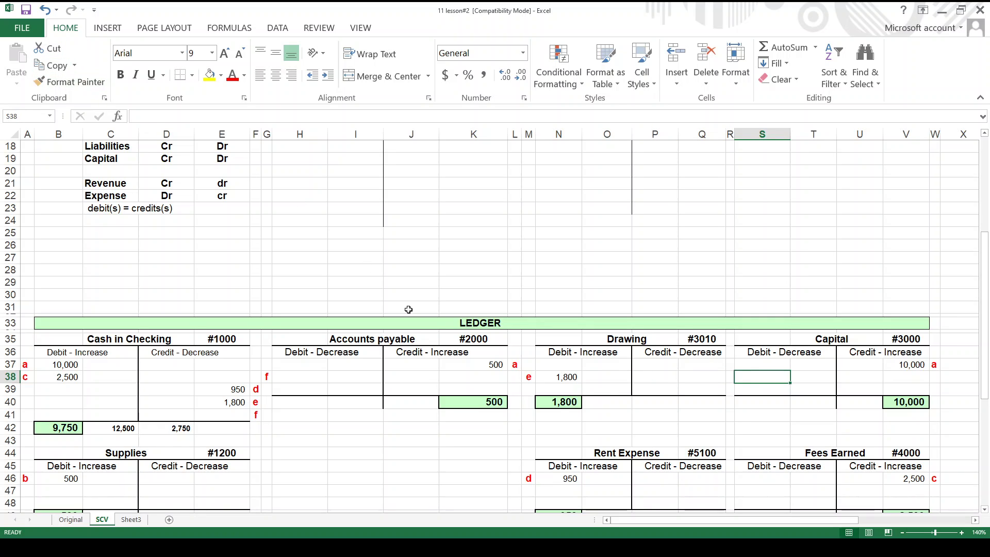
left_click_drag(529, 335, 703, 401)
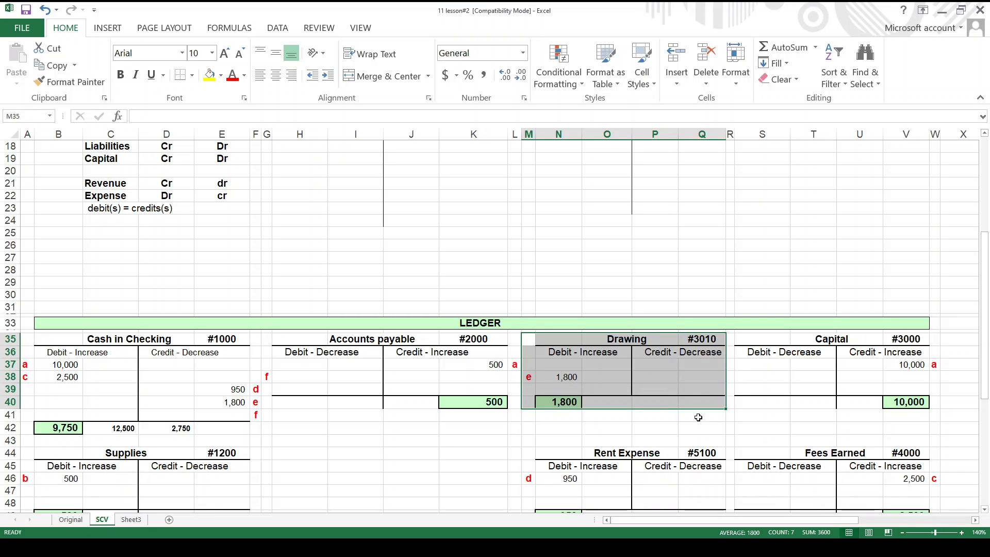
- Add the bold row label Drawing between Capital and Revenue in the debit/credit rules table, in cell C20
key("Down")
key("Down")
key("Down")
key("Down")
key("Down")
key("Right")
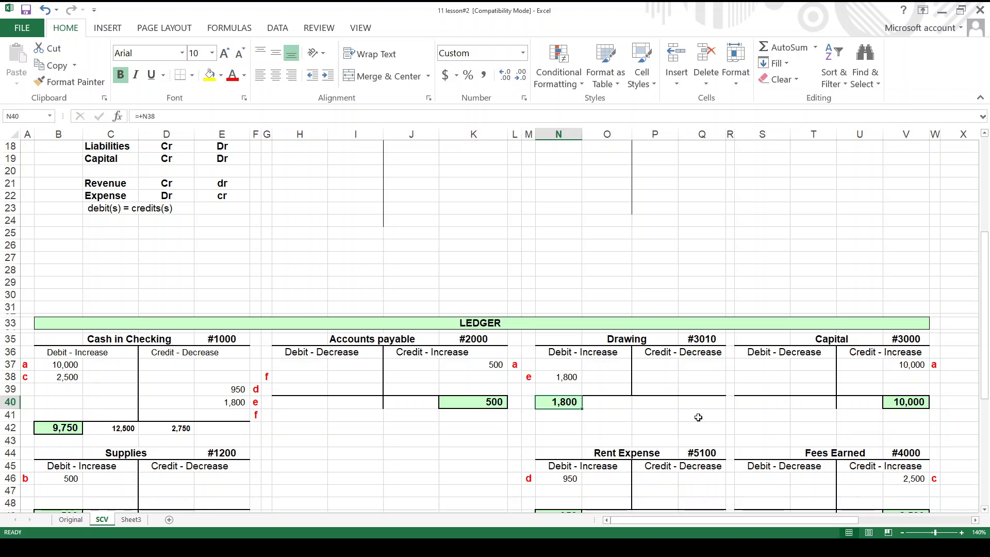
key("Left")
key("Left")
key("Left")
key("Left")
key("Left")
key("Left")
key("Left")
key("Left")
key("Left")
key("Left")
key("Left")
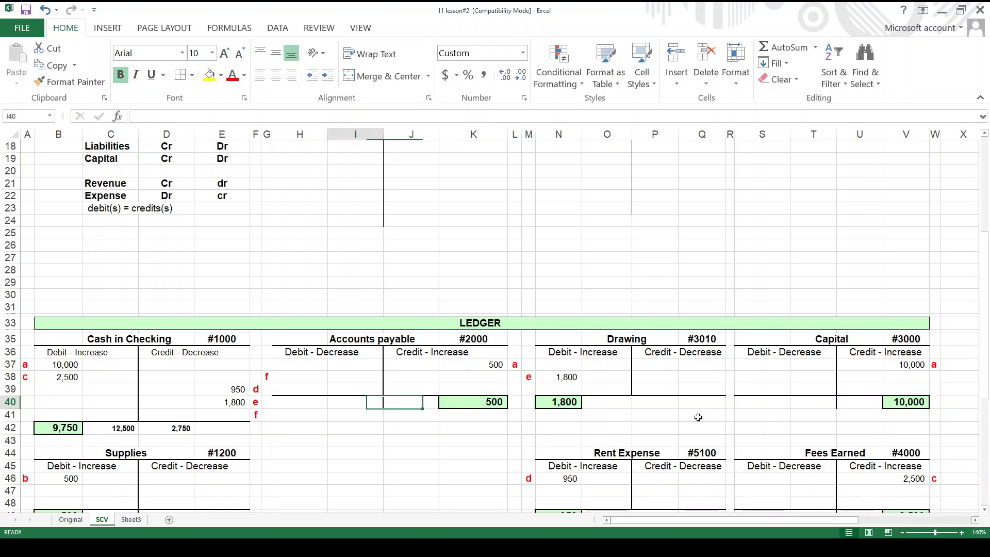
key("Up")
key("Up")
key("Up")
key("Up")
key("Up")
key("Up")
key("Up")
key("Up")
key("Up")
key("Up")
key("Up")
key("Up")
key("Up")
key("Up")
key("Up")
key("Up")
key("Up")
key("Up")
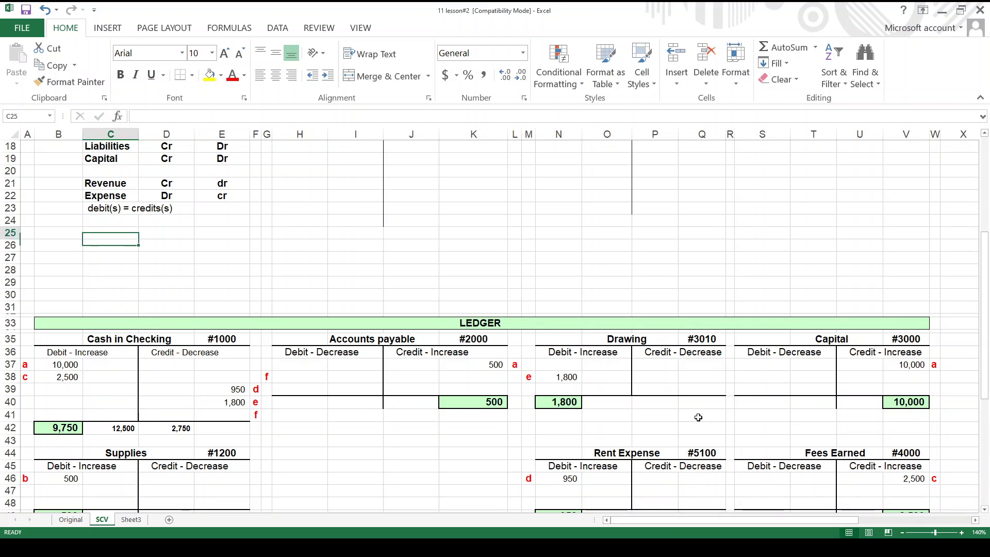
type("Drawing")
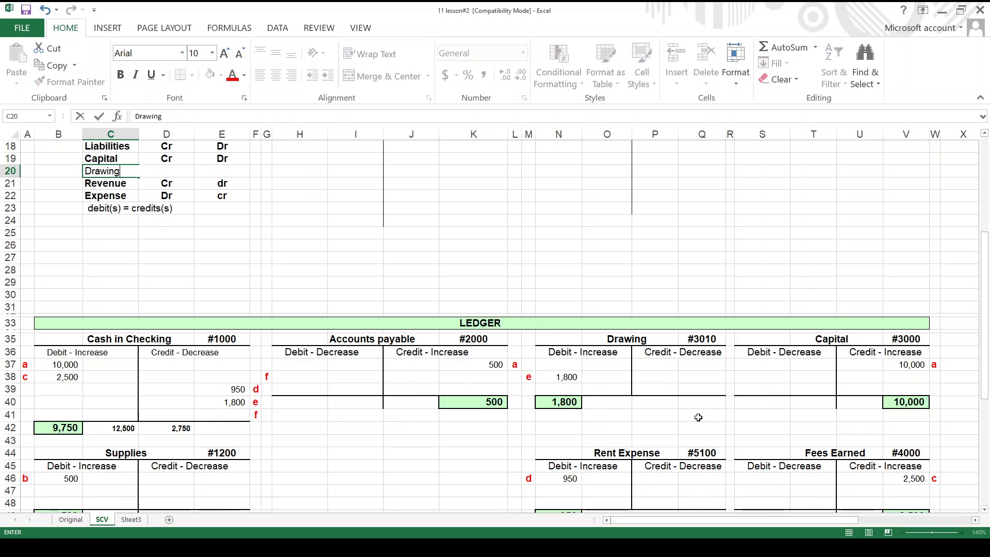
key("Return")
key("Up")
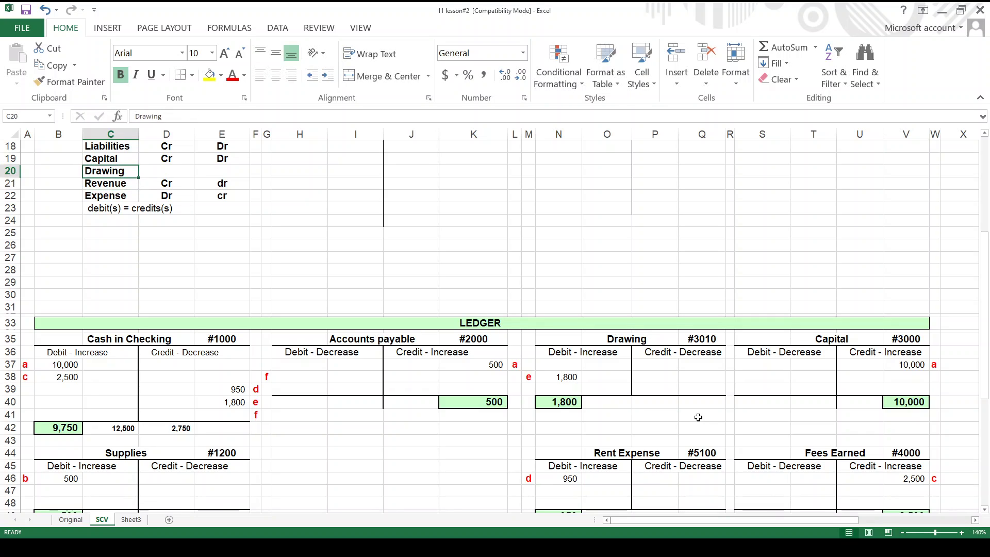
key("ctrl+b")
- Enter Dr as the Increase rule for Drawing, in cell D20
key("Right")
type("Dr")
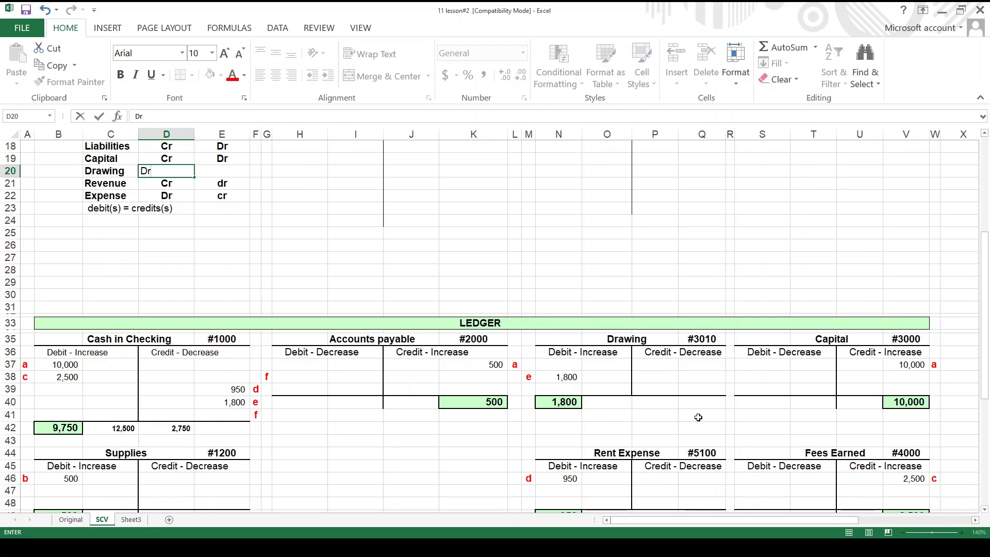
key("Return")
- Capitalize the Decrease rule for Revenue as Dr, in cell E21
key("Right")
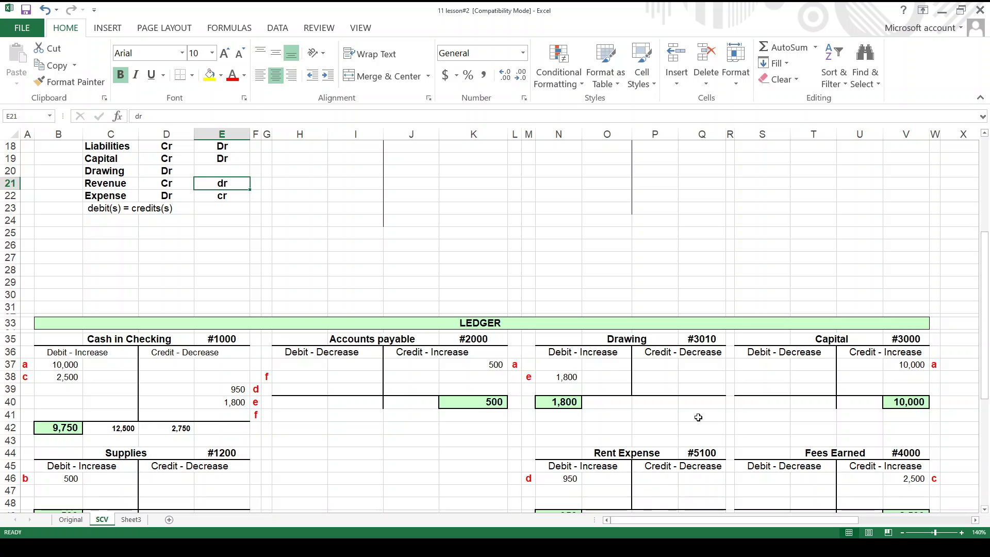
type("Dr")
key("Return")
- Enter Cr as the Decrease rule for Drawing, in cell E20
key("Up")
key("Up")
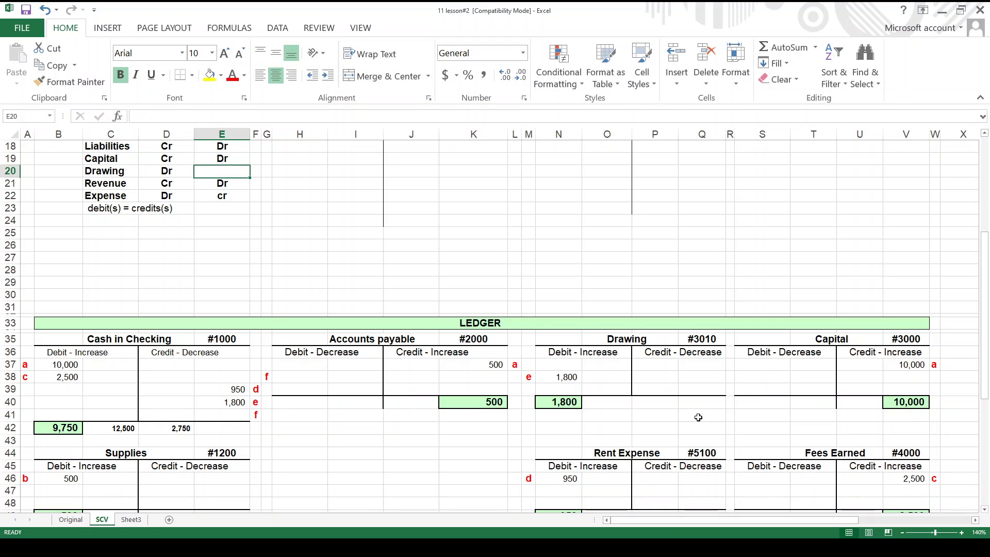
type("Cr")
key("Return")
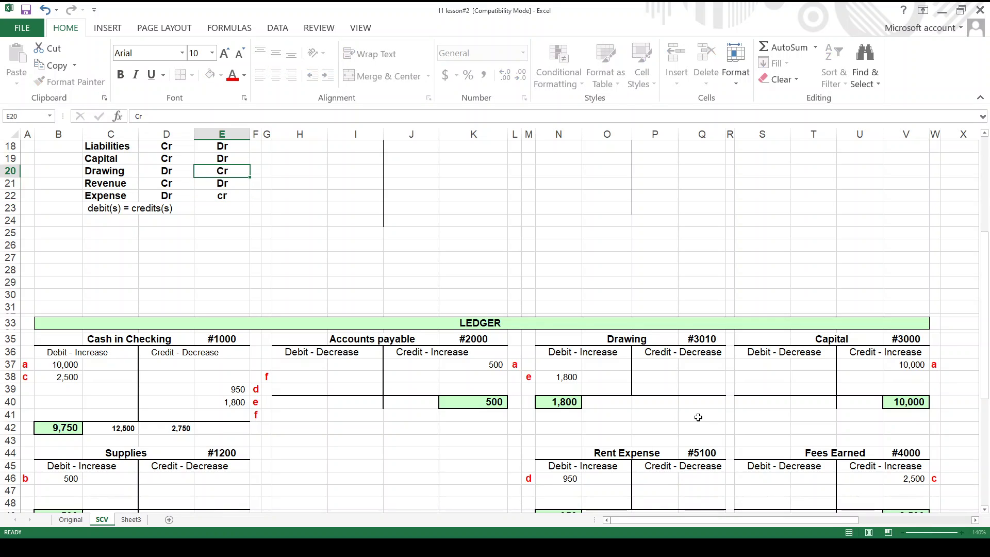
- Review the Increase and Decrease rules for each account type in the debit/credit rules table
key("Up")
key("Up")
key("Up")
key("Up")
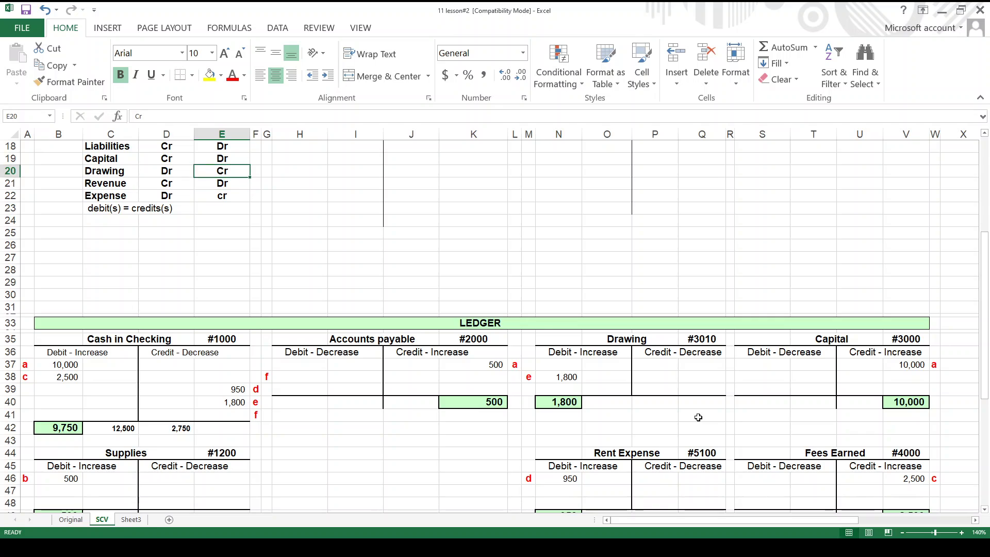
key("Up")
key("Left")
key("Left")
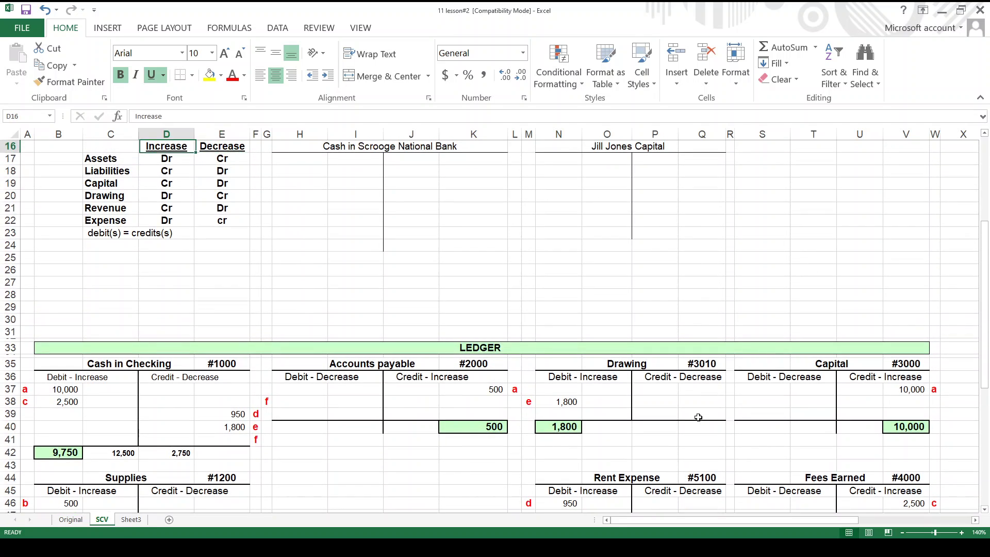
key("Down")
key("Down")
key("Down")
key("Down")
key("Down")
key("Down")
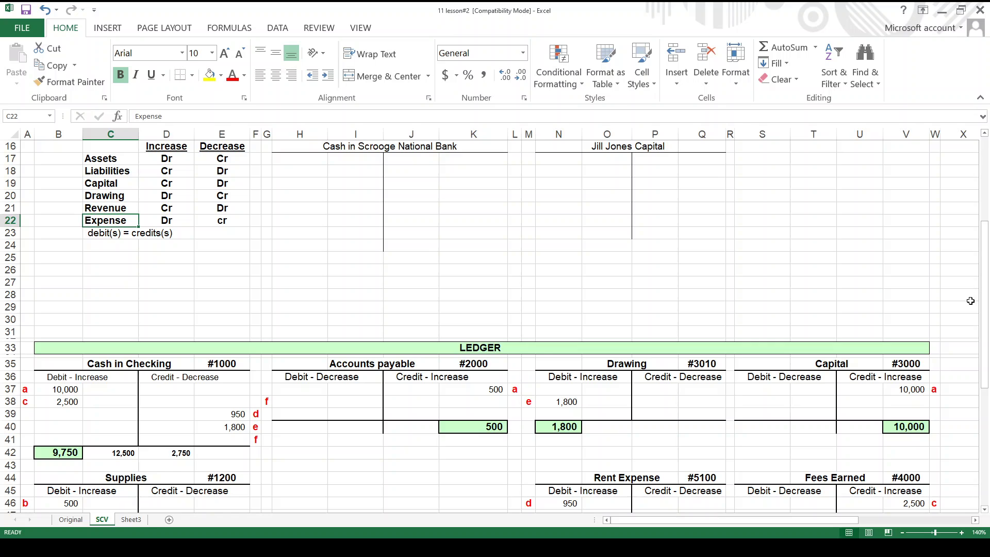
- Post transaction f, the payment to the supplier, as a 200 credit in the Cash in Checking account, cell E41
left_click(985, 200)
left_click(584, 274)
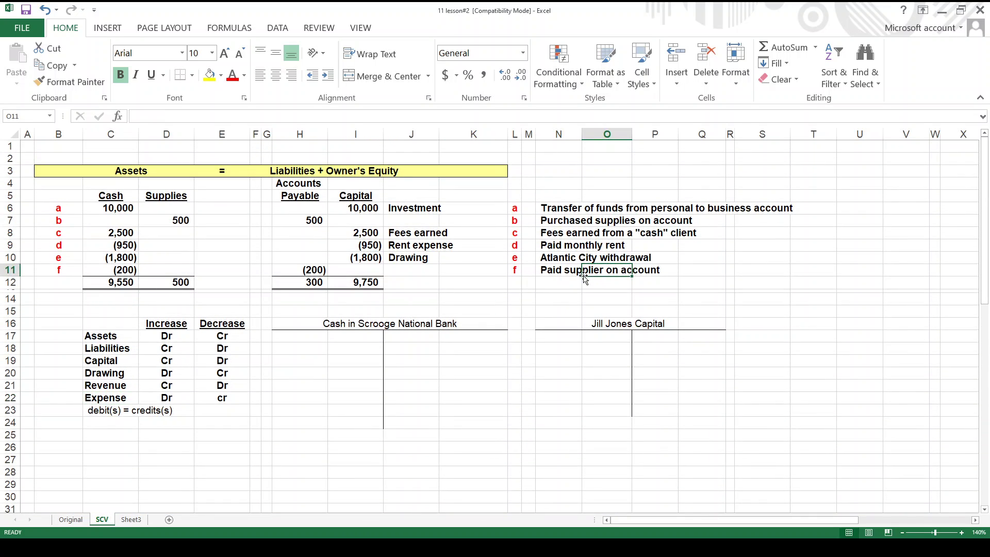
left_click(112, 272)
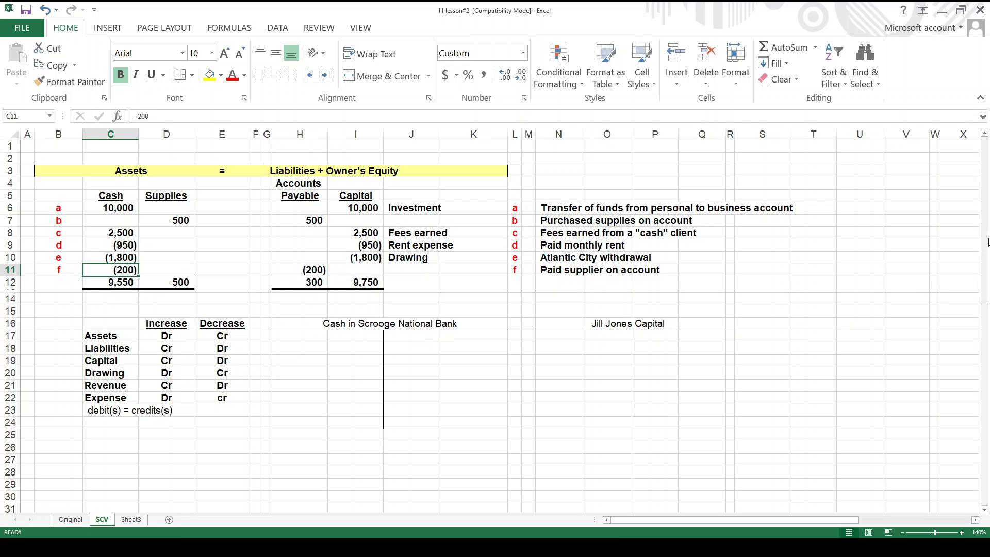
left_click_drag(987, 249, 986, 318)
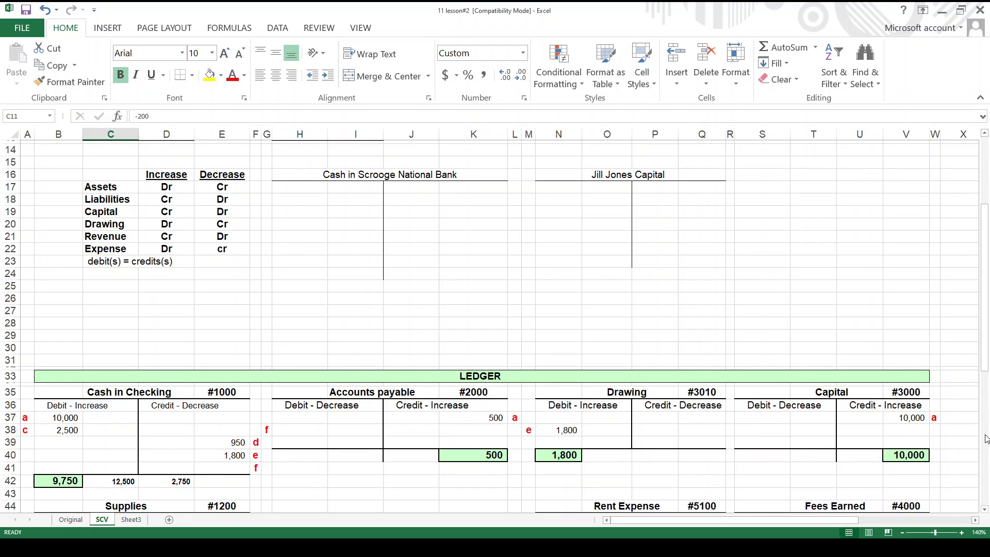
scroll(986, 513, "down", 4)
left_click(985, 514)
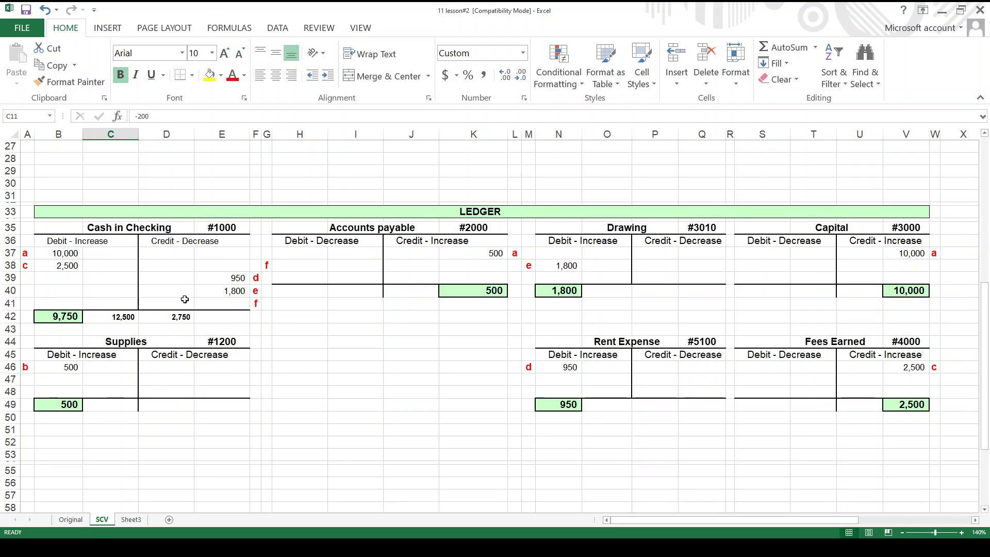
left_click(234, 303)
type("200")
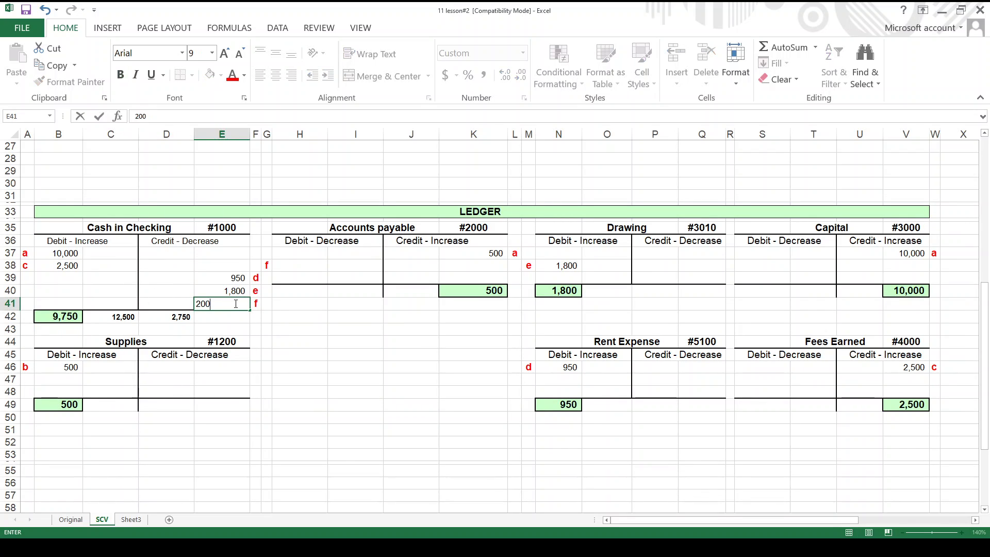
key("Return")
left_click(235, 303)
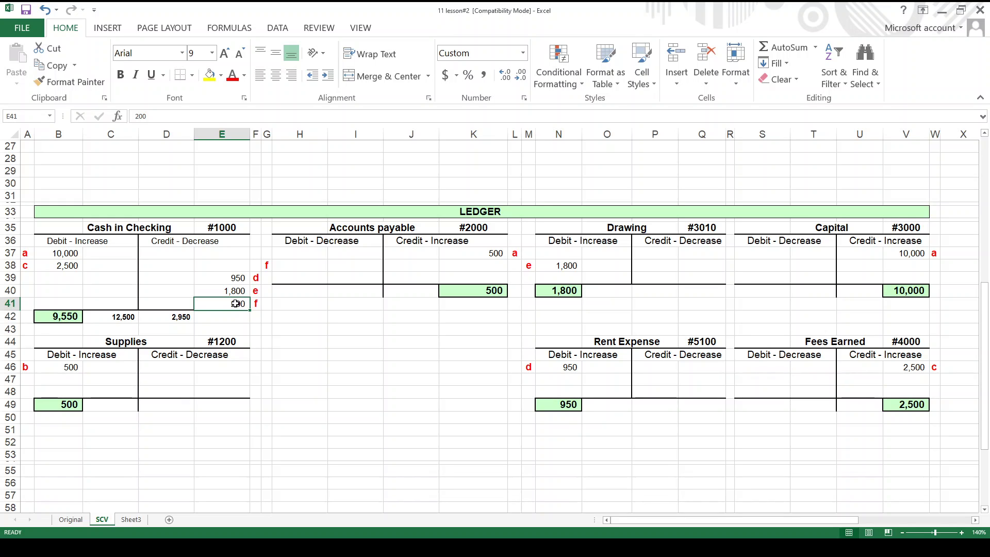
- Check transaction f's effect on Accounts Payable in the accounting equation and the Decrease rule for Liabilities
key("Up")
key("Up")
key("Up")
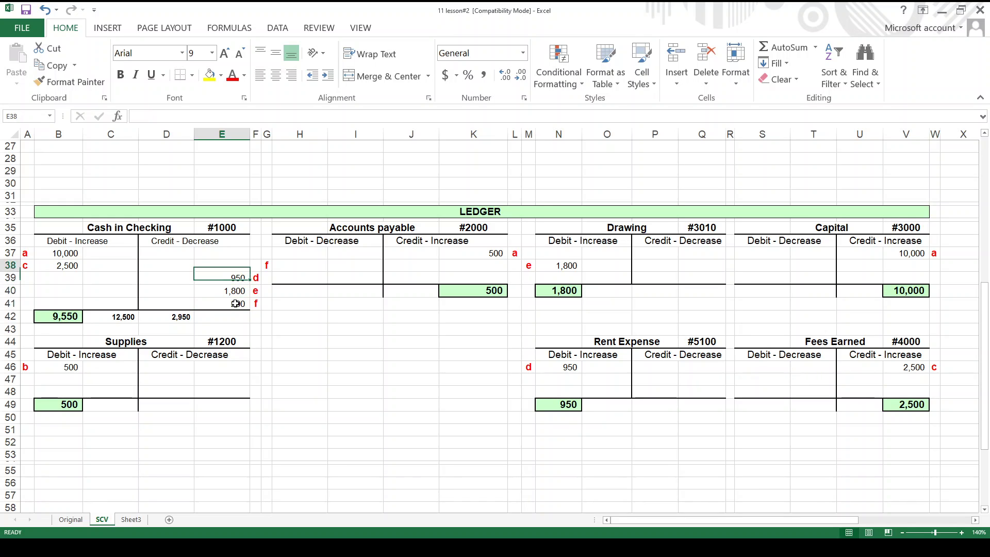
key("Up")
key("Up")
key("Up")
key("Up")
key("Up")
key("Up")
key("Up")
key("Up")
key("Up")
key("Up")
key("Up")
key("Up")
key("Up")
key("Up")
key("Up")
key("Up")
key("Up")
key("Up")
key("Up")
key("Up")
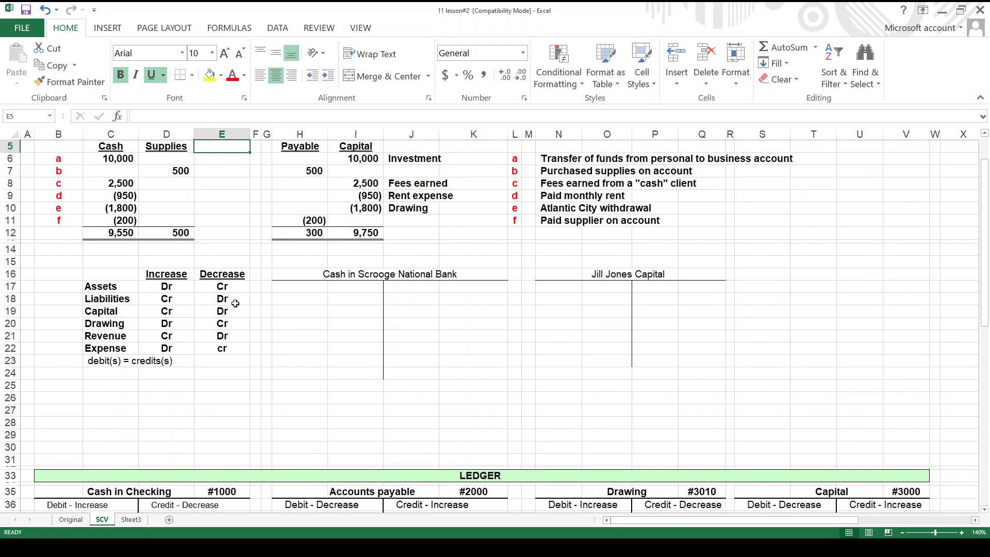
key("Right")
key("Right")
key("Right")
key("Down")
key("Down")
key("Down")
key("Down")
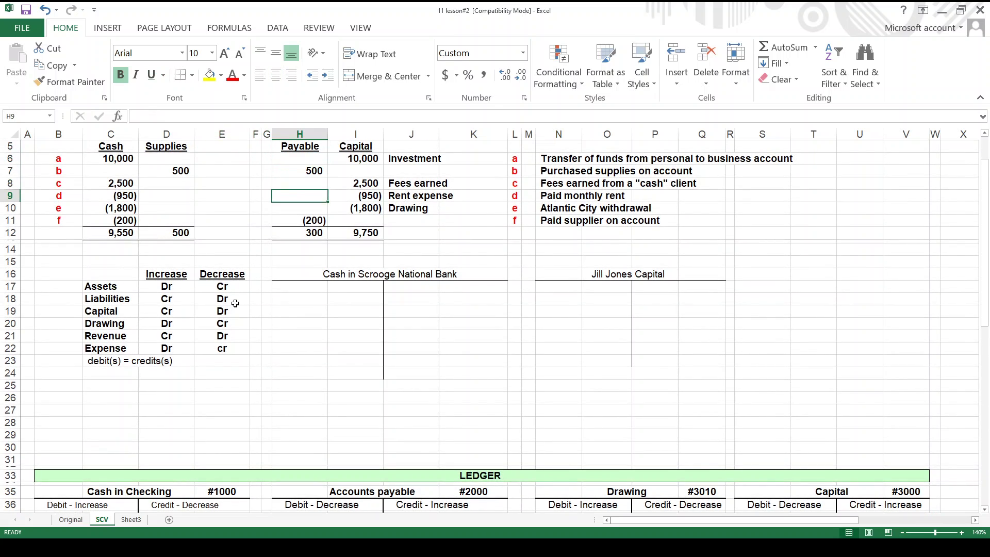
key("Down")
key("Down")
key("Down")
key("Down")
key("Down")
key("Down")
key("Down")
key("Down")
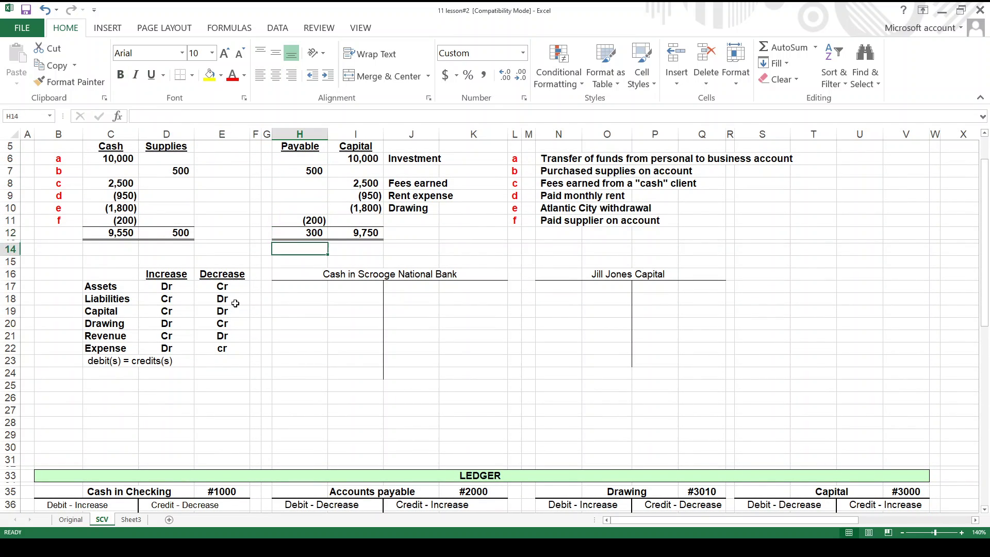
key("Left")
key("Left")
key("Left")
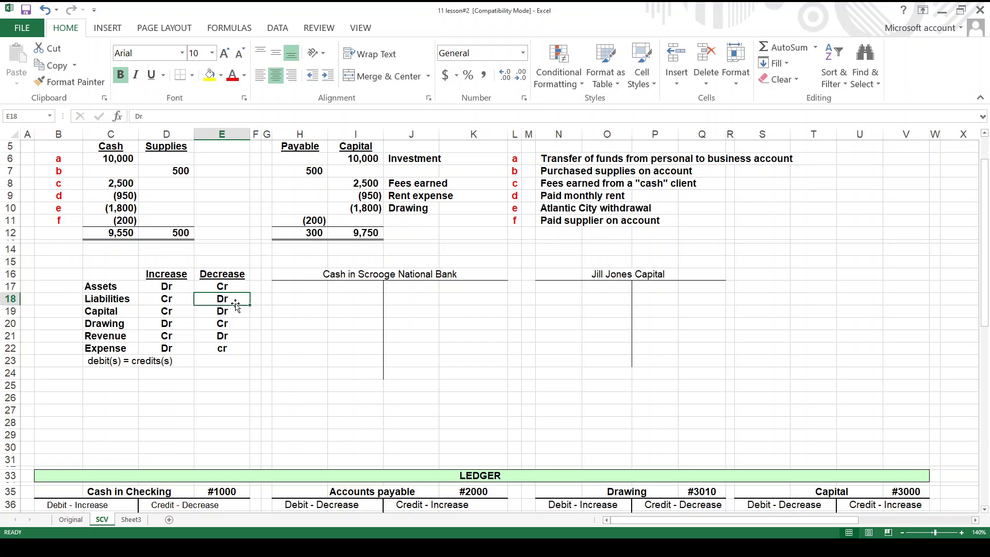
- Post the other side of transaction f as a 200 debit in the Accounts payable account, cell H38
key("Down")
key("Down")
key("Down")
key("Down")
key("Down")
key("Down")
key("Down")
key("Down")
key("Down")
key("Down")
key("Down")
key("Down")
key("Down")
key("Down")
key("Down")
key("Down")
key("Down")
key("Down")
key("Down")
key("Down")
key("Right")
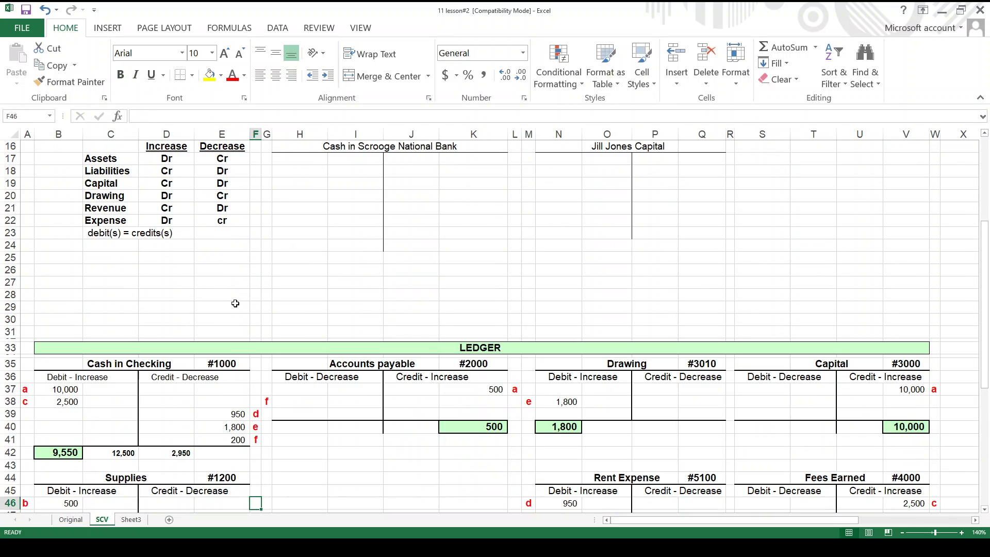
key("Up")
key("Up")
key("Up")
key("Up")
key("Up")
key("Up")
key("Up")
key("Up")
key("Right")
key("Right")
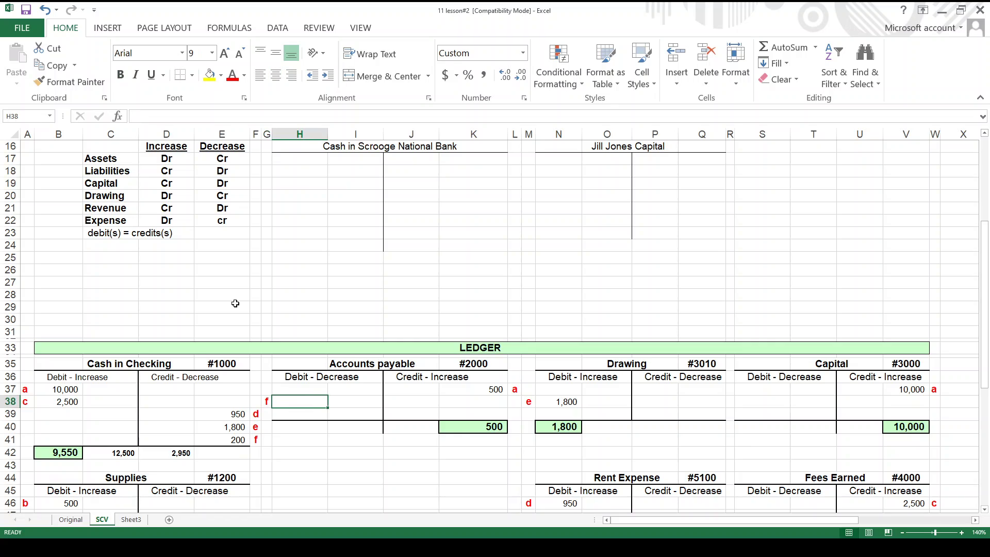
type("200")
key("Return")
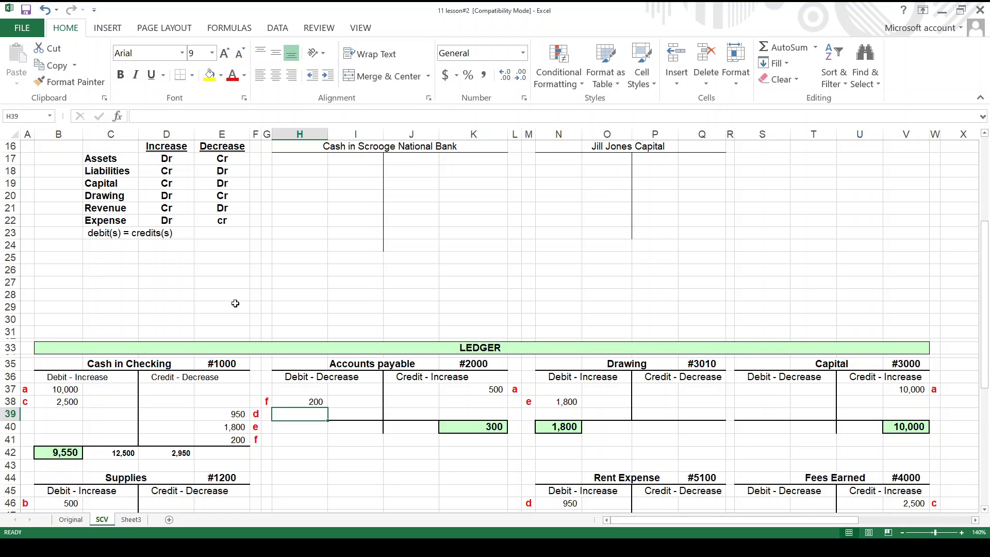
- Examine the whole ledger, highlighting its heading and the full block of T-accounts below it
key("Down")
key("Down")
key("Down")
key("Down")
key("Down")
key("Down")
key("Down")
key("Down")
key("Down")
key("Down")
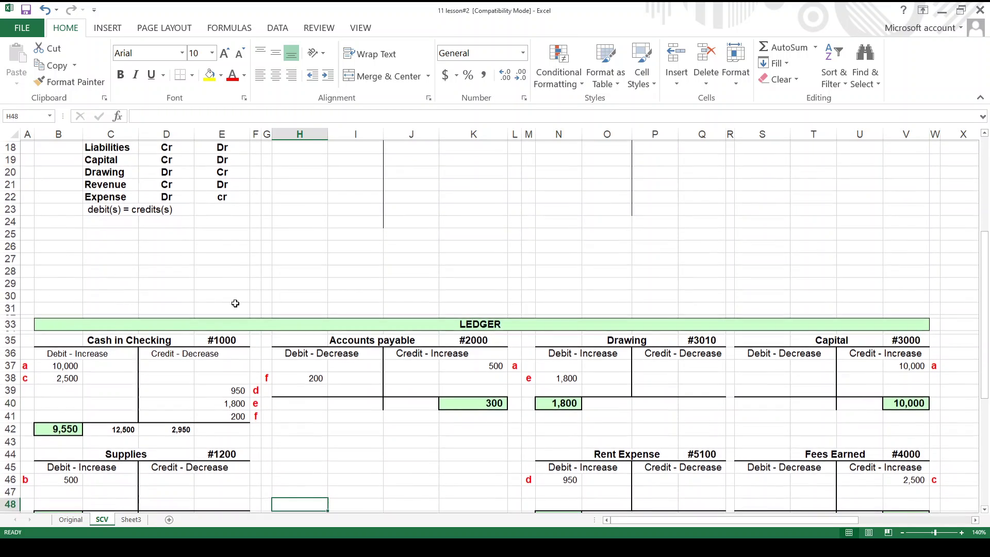
key("Down")
key("Down")
key("Down")
key("Down")
key("Down")
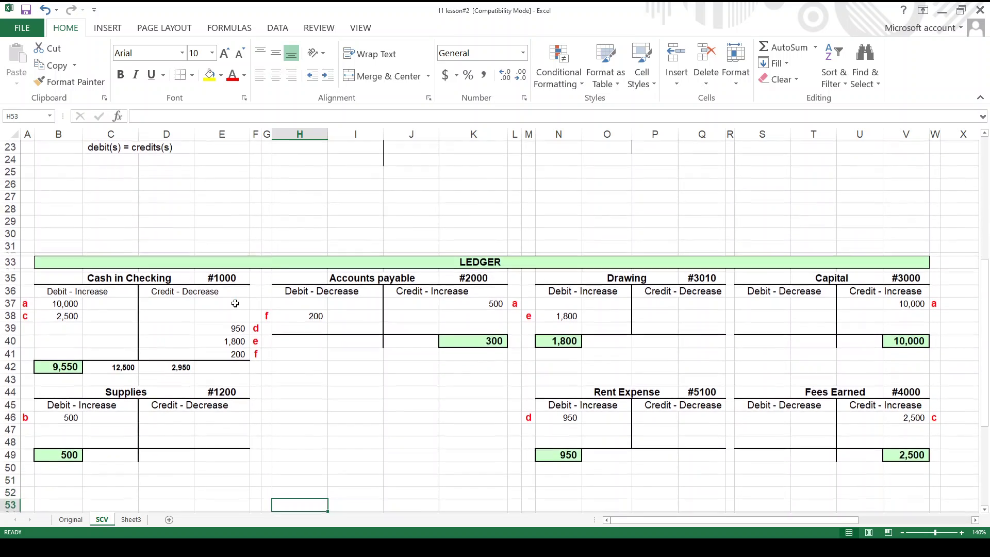
key("Down")
key("Down")
key("Down")
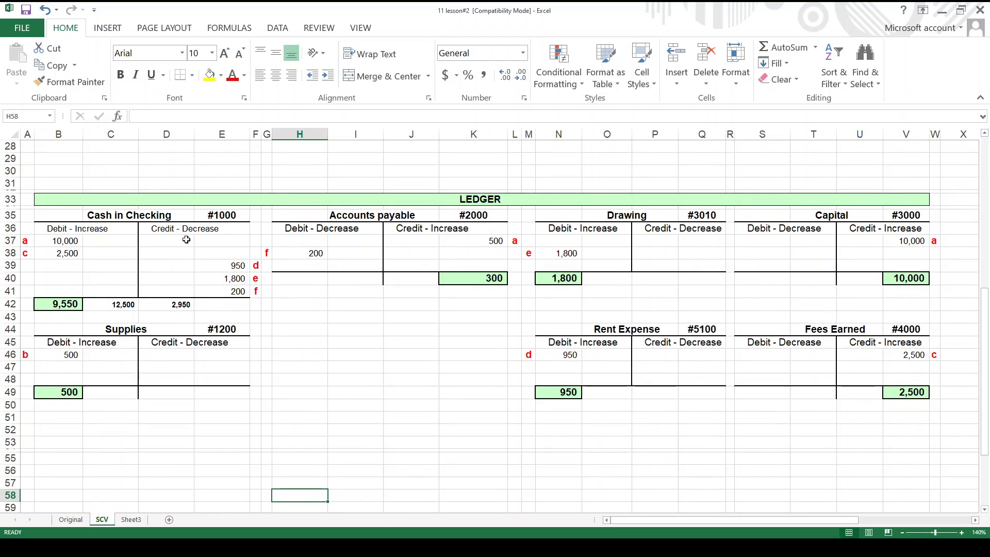
left_click_drag(51, 199, 908, 199)
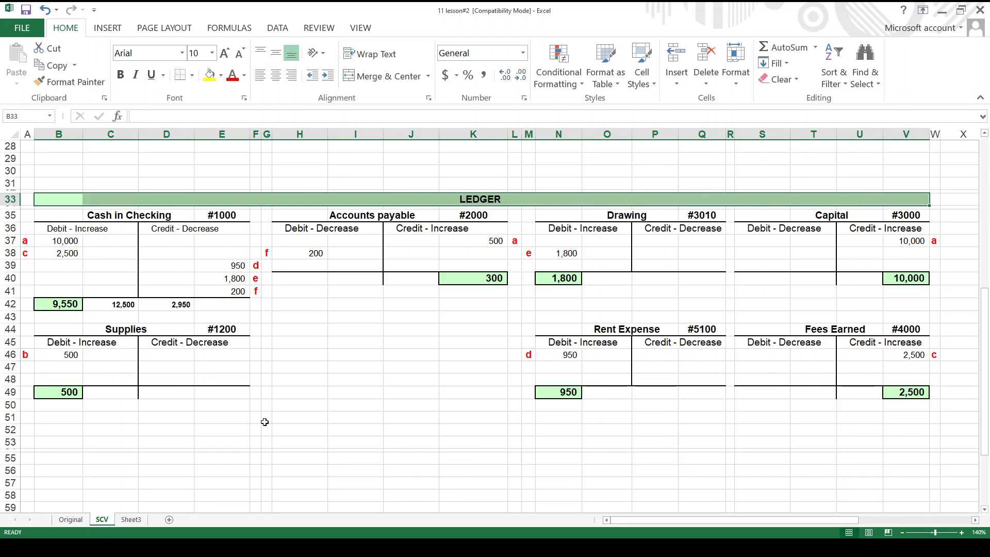
left_click_drag(72, 215, 939, 394)
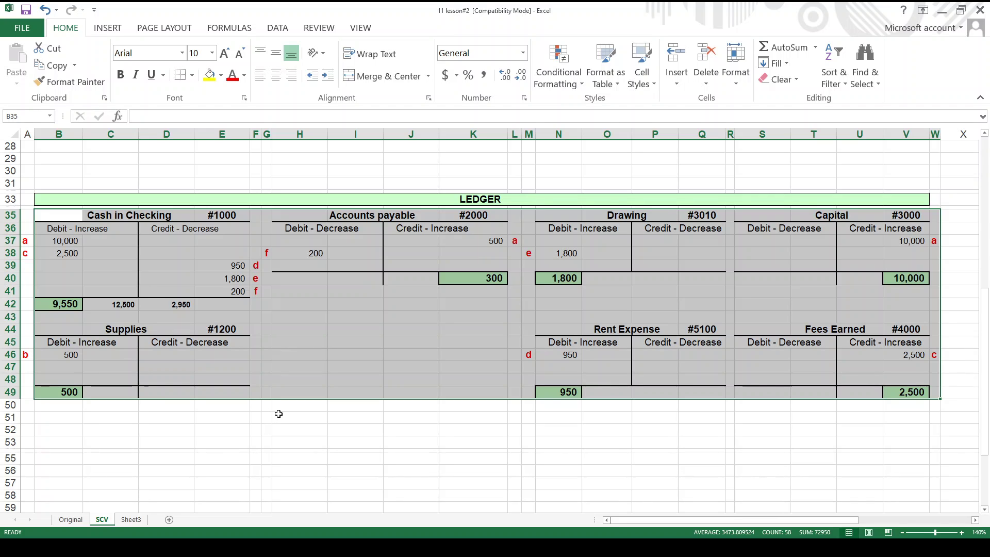
- Review the debit and credit postings in the Cash in Checking account
key("Up")
key("Up")
key("Up")
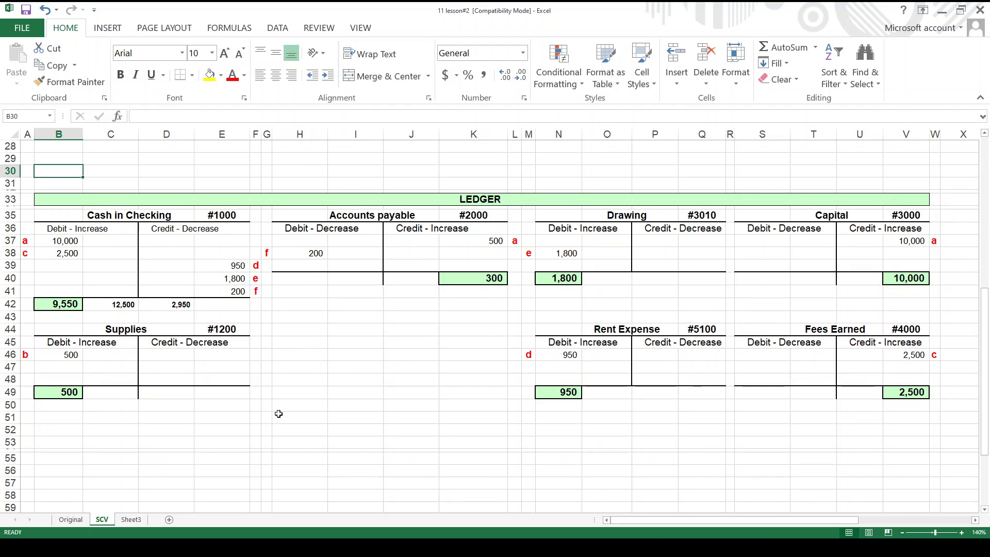
key("Down")
key("Down")
key("Down")
key("Down")
key("Down")
key("Down")
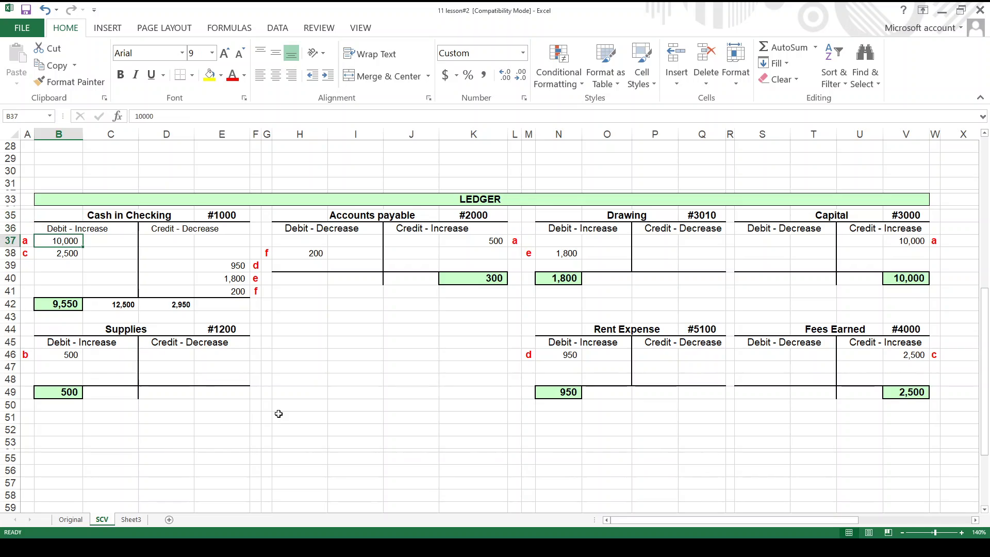
key("Down")
key("Right")
key("Right")
key("Right")
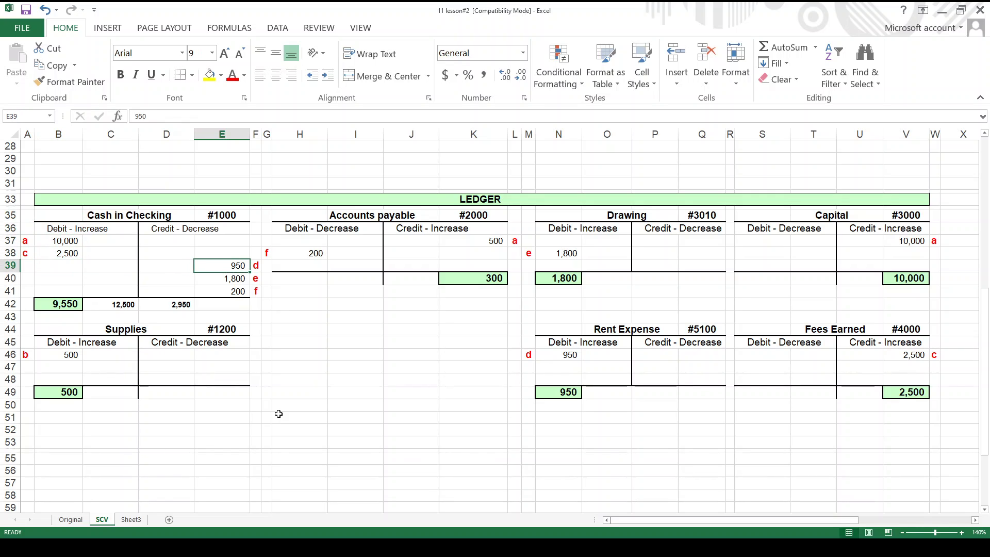
key("Down")
key("Down")
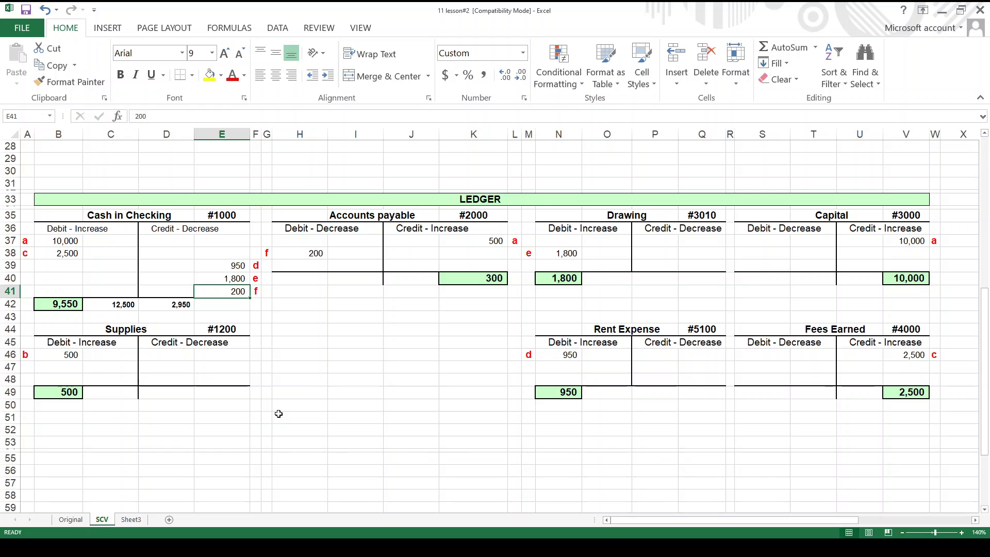
- Look back at the debit/credit rules table above the ledger to compare it with the T-accounts
key("Right")
key("Right")
key("Up")
key("Up")
key("Up")
key("Up")
key("Up")
key("Up")
key("Up")
key("Up")
key("Up")
key("Up")
key("Up")
key("Up")
key("Up")
key("Up")
key("Up")
key("Up")
key("Up")
key("Up")
key("Up")
key("Up")
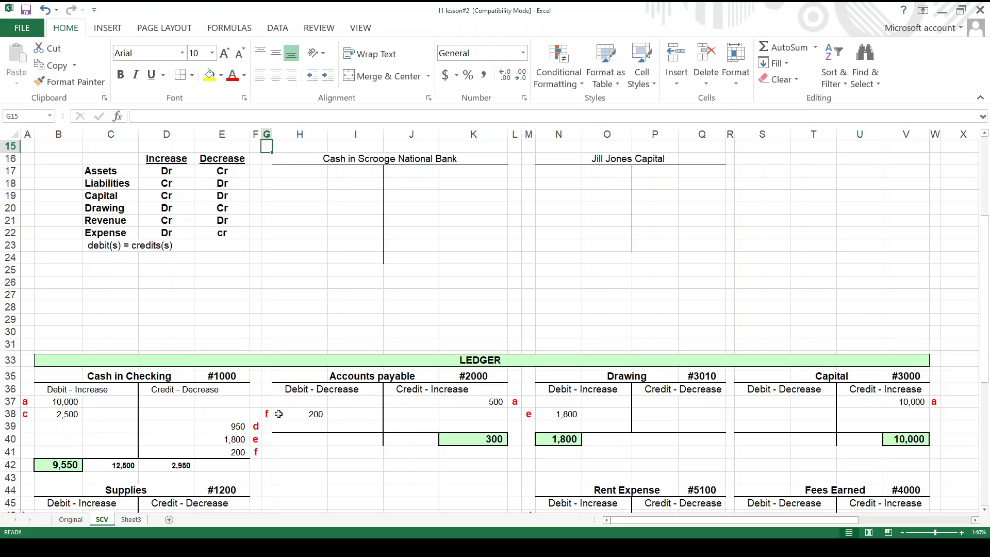
- Return to the Cash in Checking account in the ledger and check its debit entries for a and c against its credit side
key("Down")
key("Down")
key("Down")
key("Down")
key("Down")
key("Down")
key("Down")
key("Down")
key("Down")
key("Down")
key("Down")
key("Down")
key("Down")
key("Down")
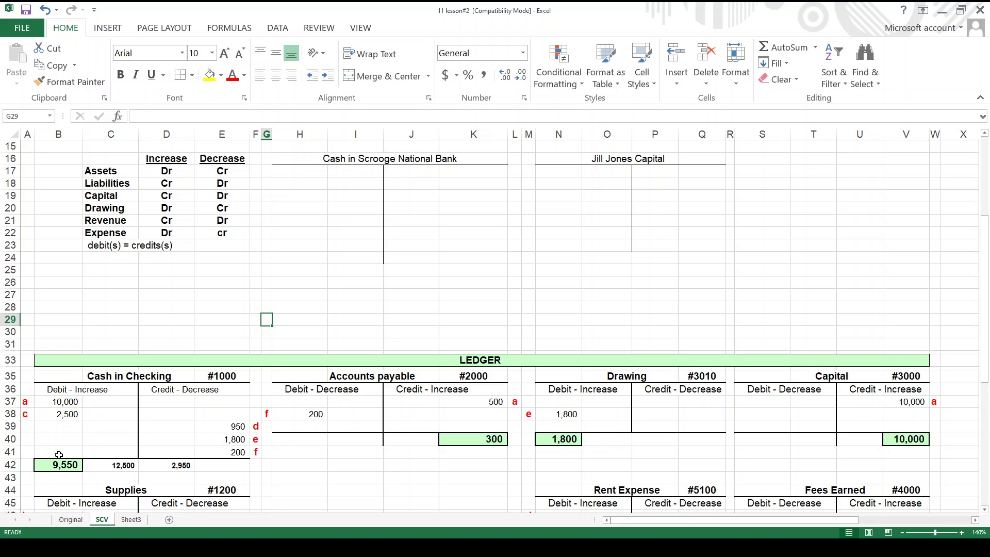
left_click(63, 405)
left_click(63, 415)
left_click(176, 427)
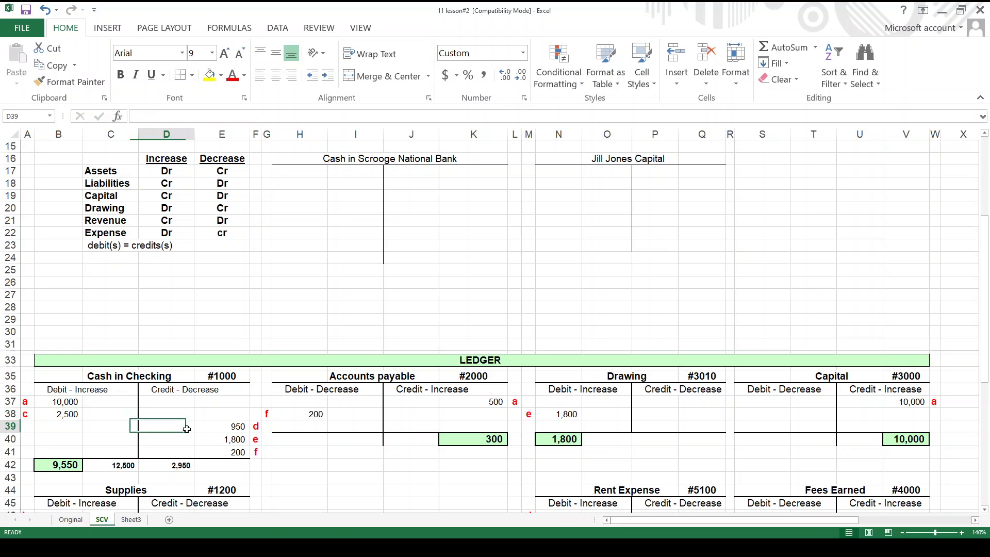
- Switch to the Original sheet and highlight the whole journal, from its heading through the entry for transaction f
left_click(69, 520)
key("Up")
key("Up")
key("Up")
key("Up")
key("Up")
key("Up")
key("Up")
key("Up")
key("Up")
key("Up")
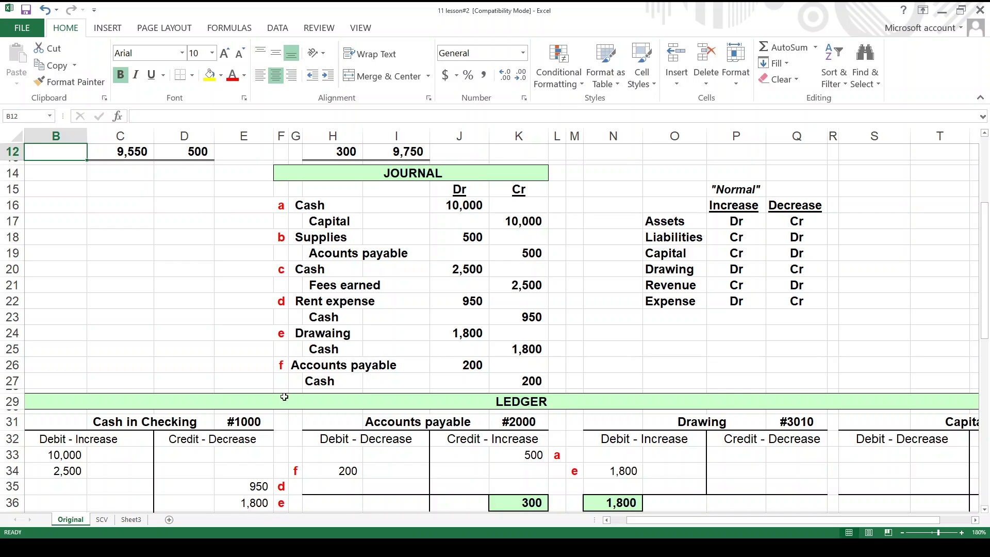
left_click_drag(288, 175, 560, 384)
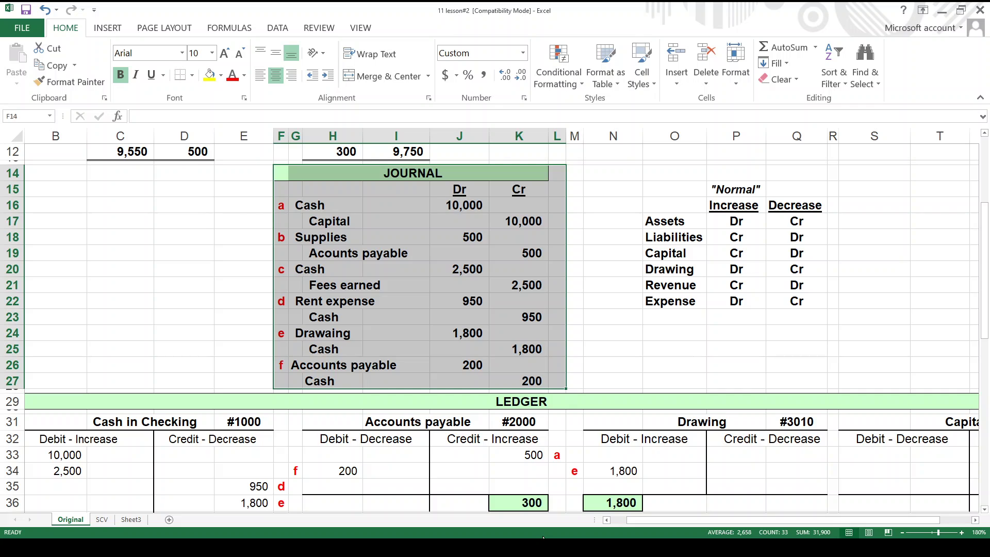
- Compare transaction a's Cash and Capital amounts in the accounting equation table with the first Cash line of the journal
left_click(985, 135)
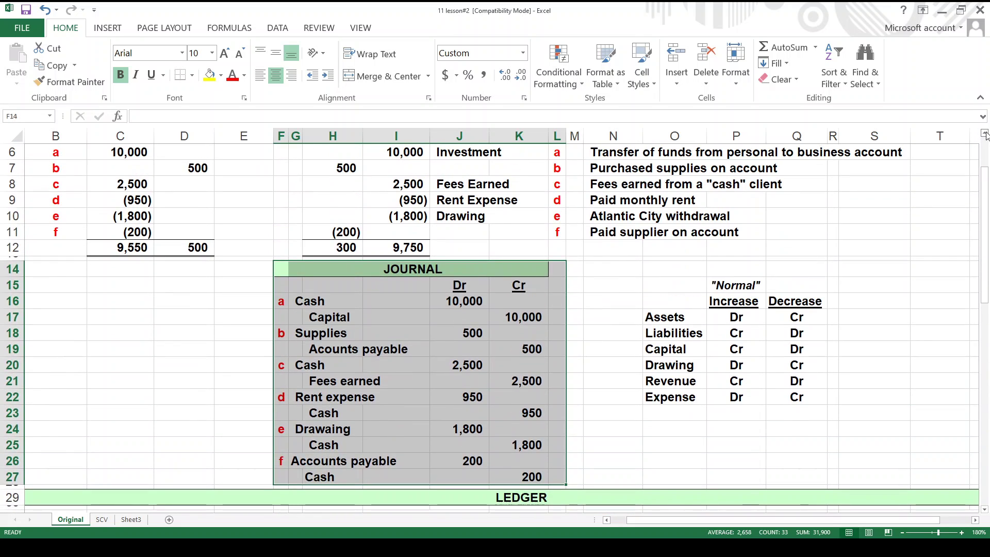
left_click(984, 133)
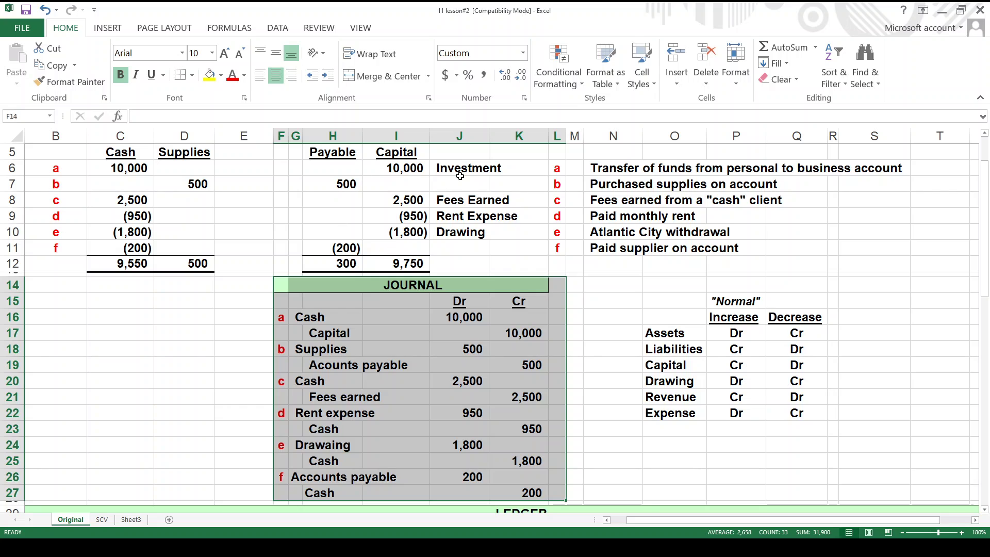
left_click_drag(410, 168, 151, 172)
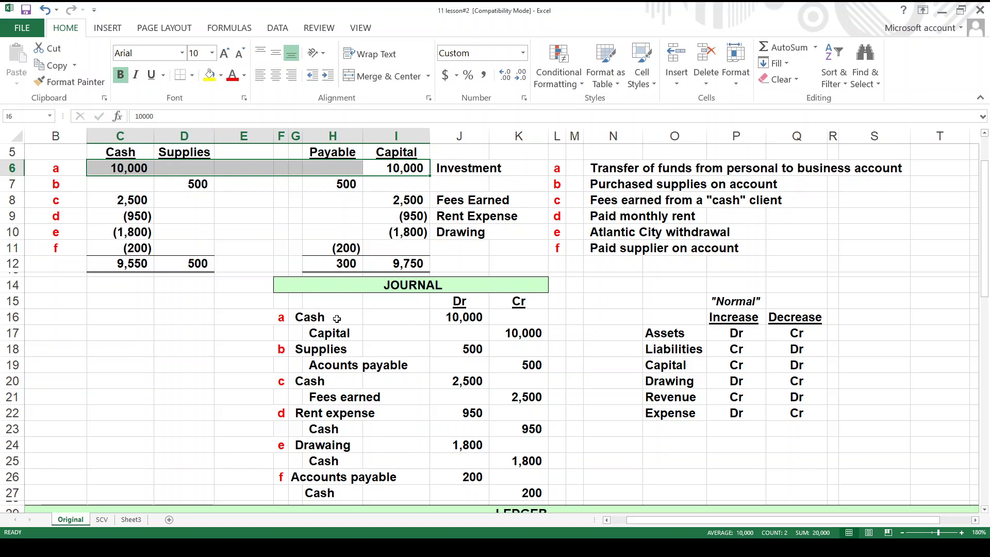
left_click(312, 320)
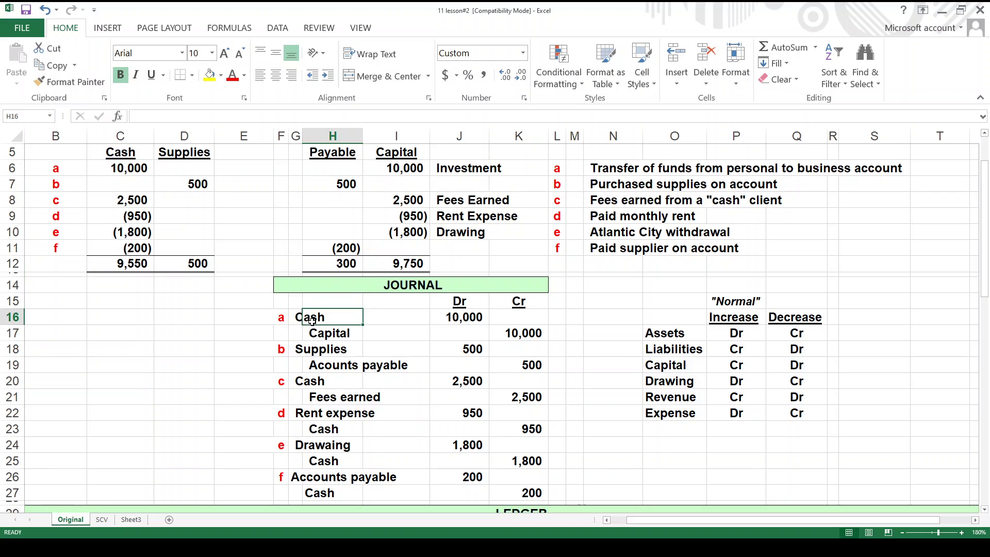
left_click(298, 317)
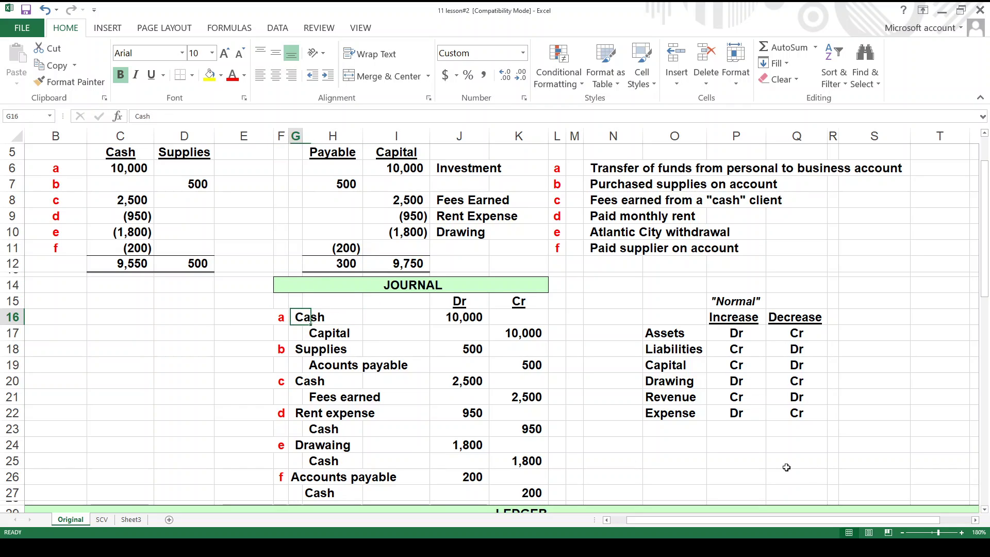
- Examine journal entry a, including its letter, account names, Dr and Cr headings, and the Cash and Capital amounts
key("Left")
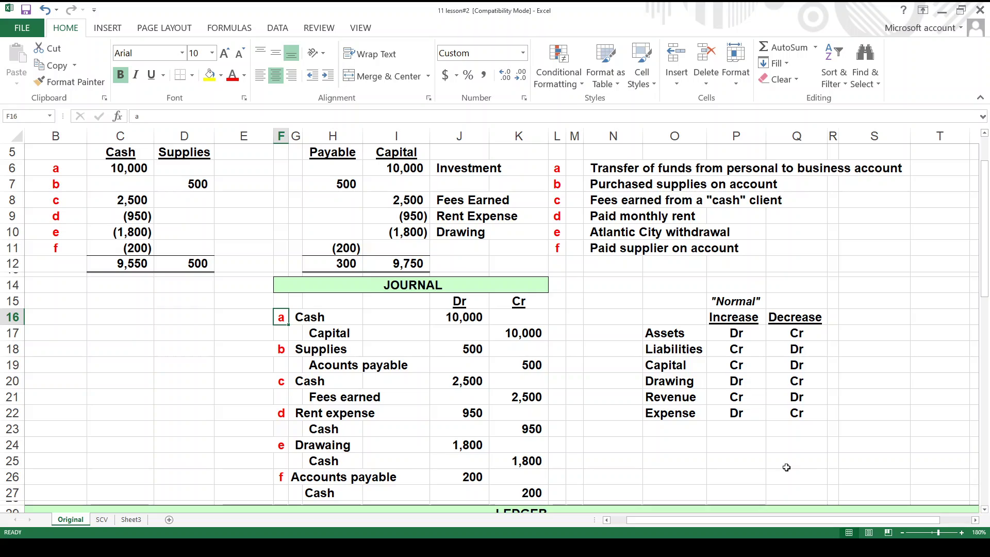
key("Right")
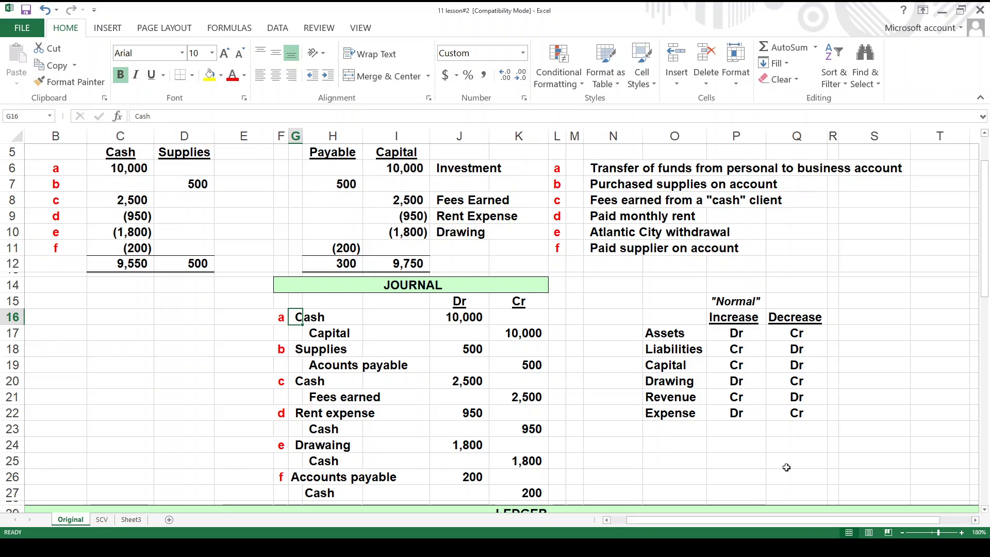
key("Right")
key("Right")
key("Right")
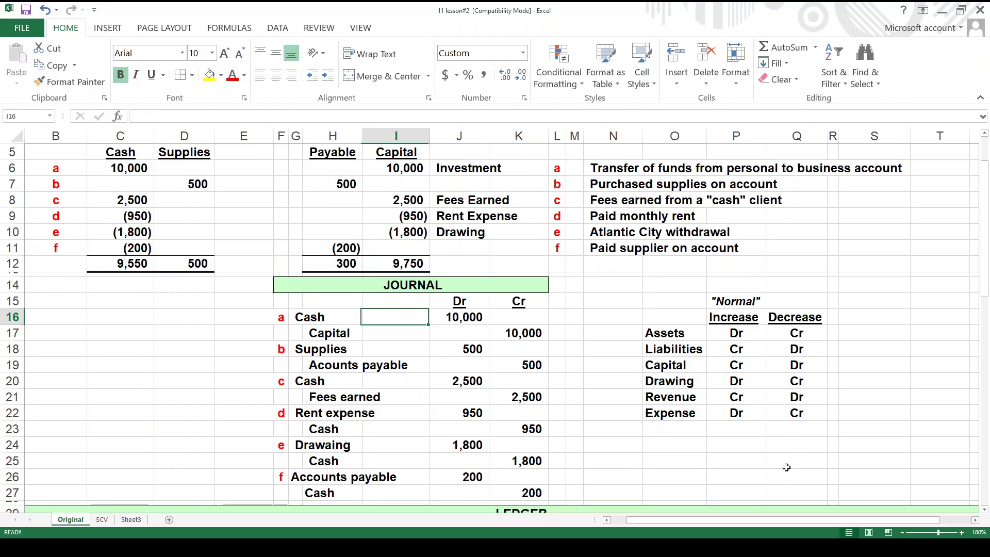
key("Up")
key("Right")
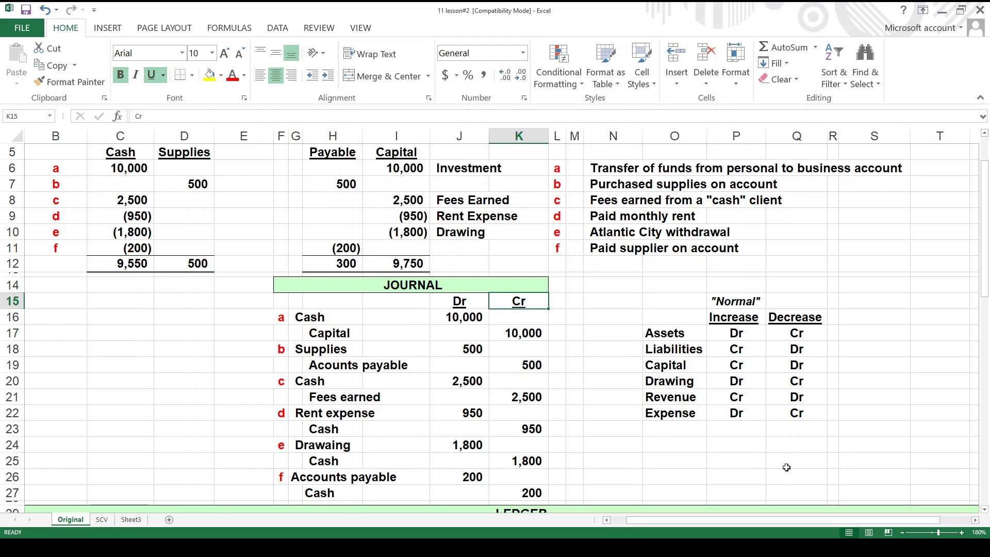
key("Left")
key("Down")
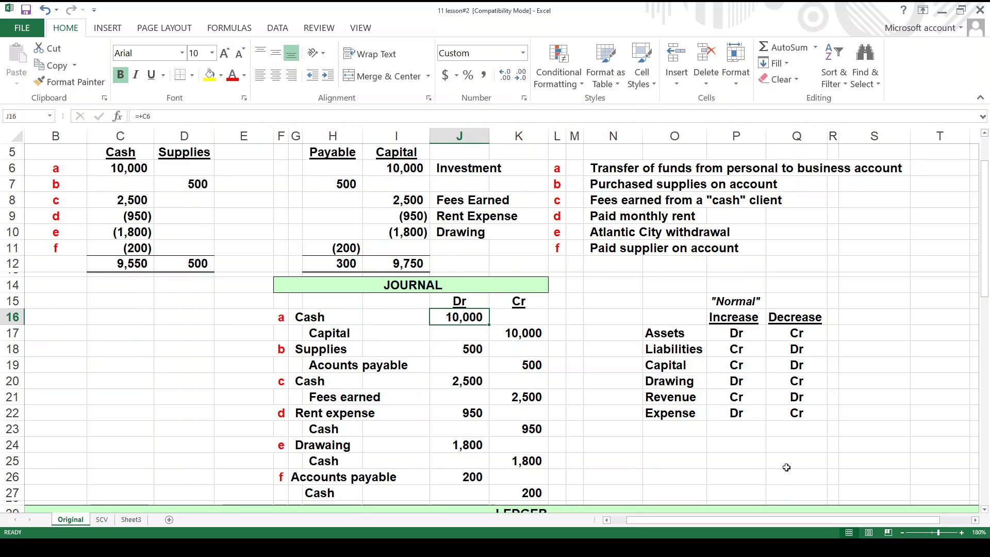
key("Down")
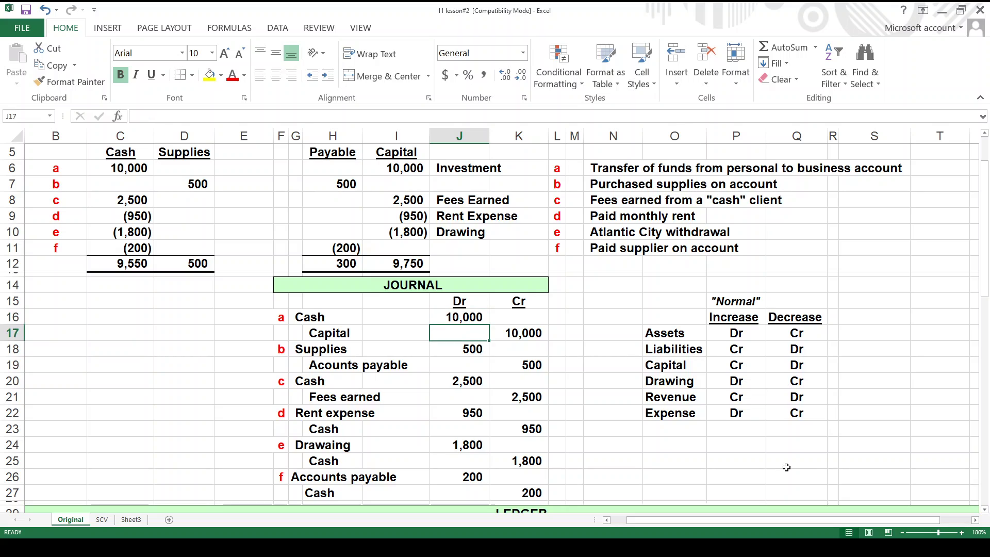
key("Left")
key("Left")
key("Right")
key("Right")
key("Right")
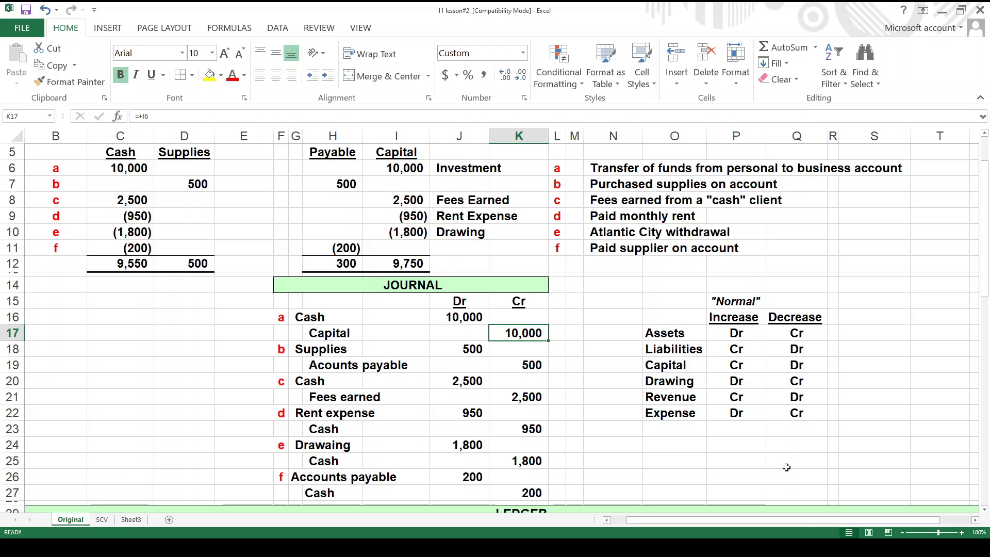
key("Left")
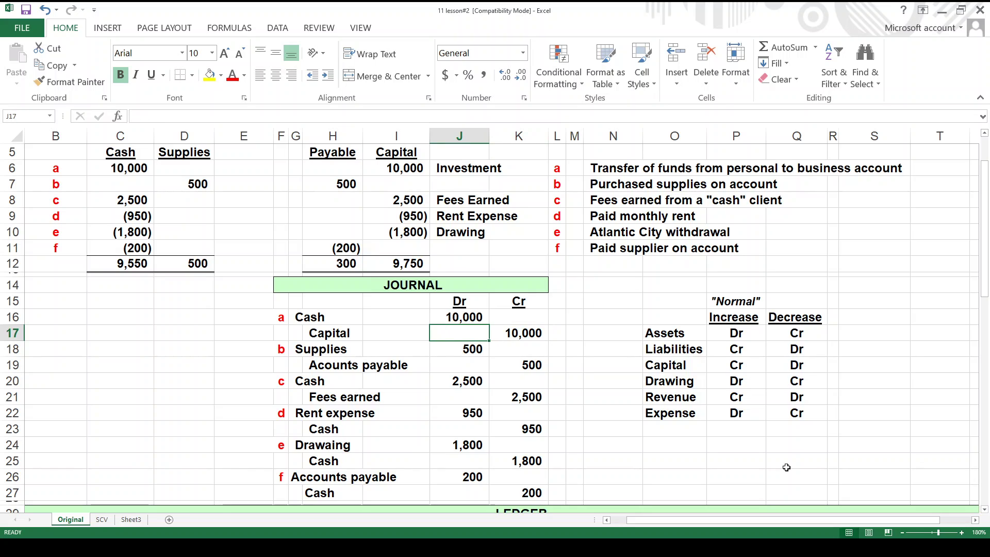
key("Up")
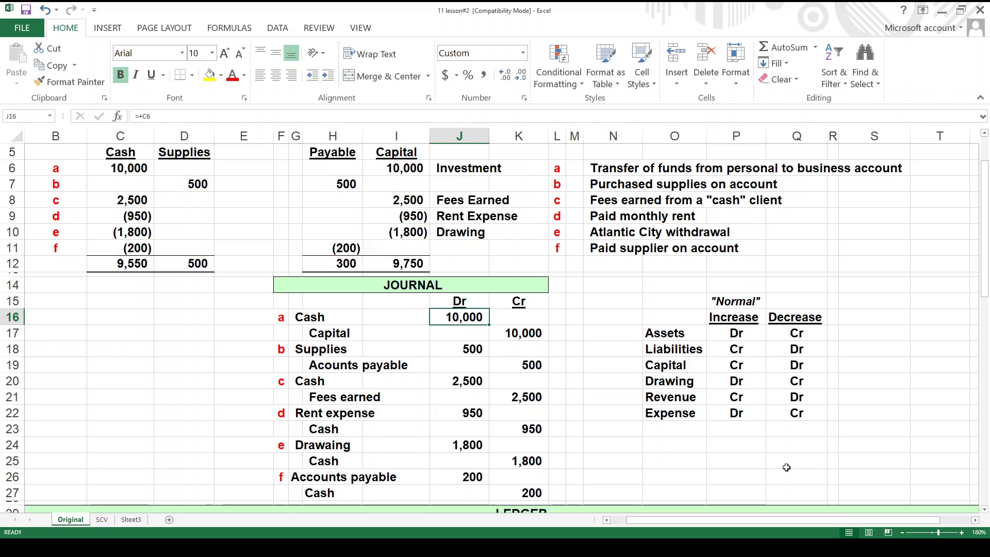
- Make transaction a's debit amount in cell B33 of the Cash in Checking ledger account bold
key("Down")
key("Down")
key("Down")
key("Down")
key("Down")
key("Down")
key("Down")
key("Down")
key("Down")
key("Down")
key("Down")
key("Down")
key("Down")
key("Down")
key("Down")
key("Down")
key("Down")
key("Down")
key("Down")
key("Down")
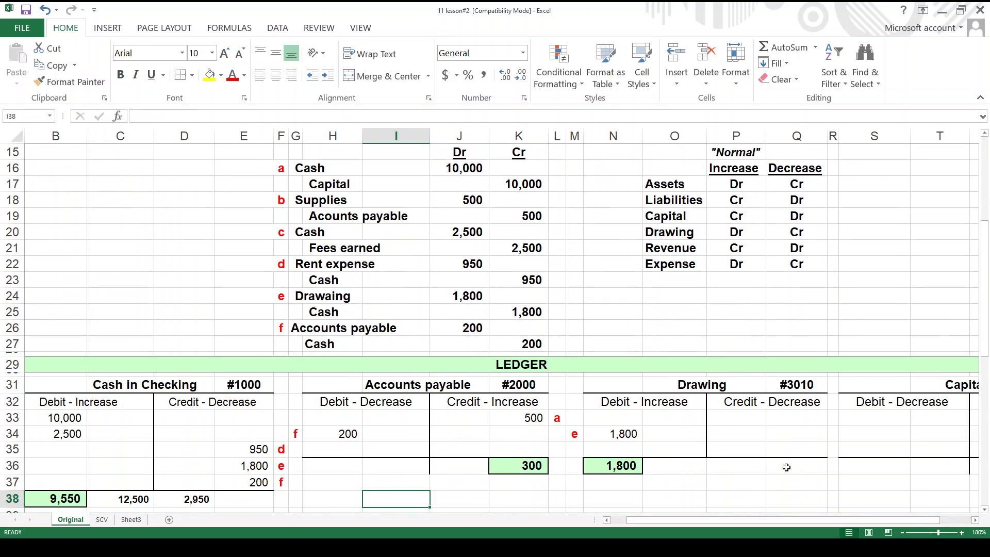
key("Home")
key("Up")
key("Up")
key("Up")
key("Right")
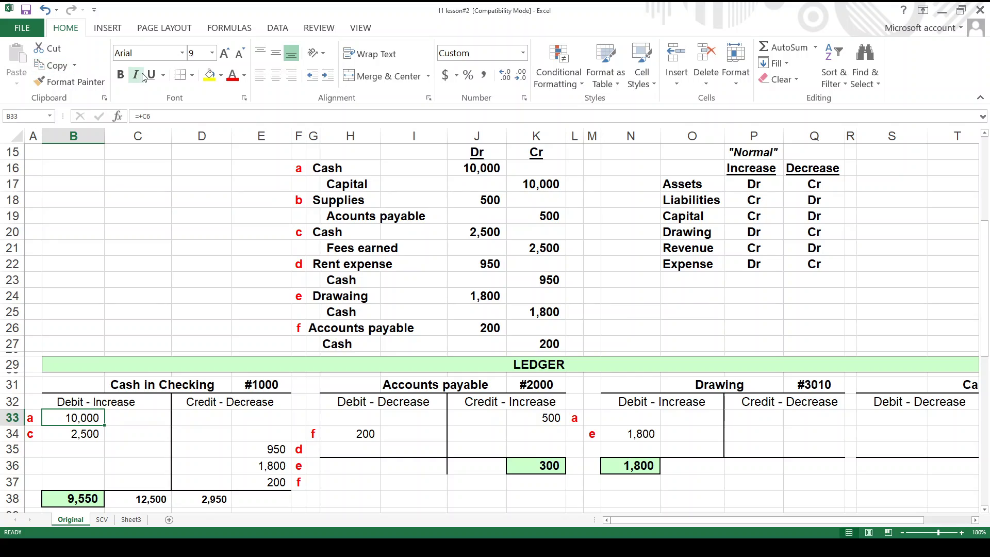
left_click(120, 75)
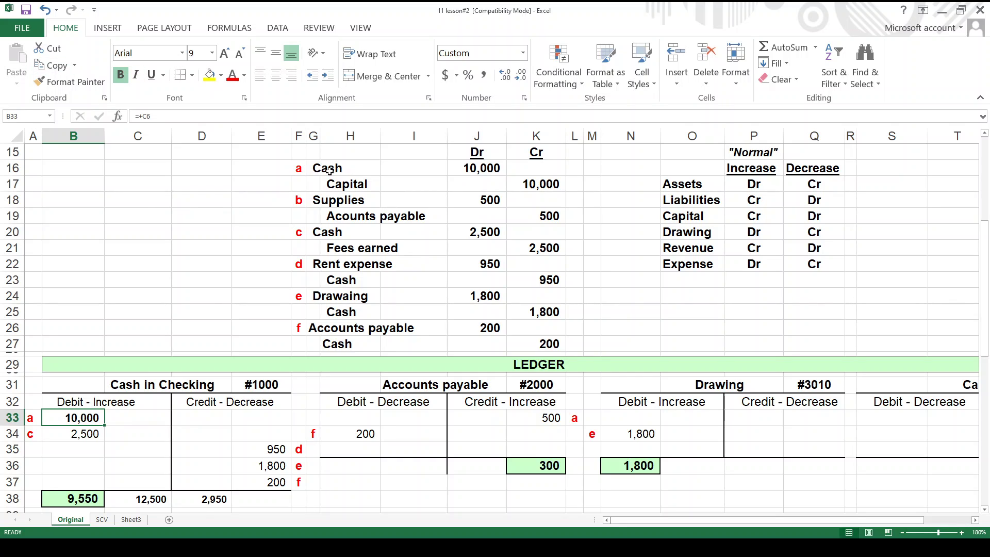
- Compare the Cash debit of journal entry a with its posting in the Cash in Checking ledger account
left_click(364, 168)
left_click_drag(364, 168, 473, 166)
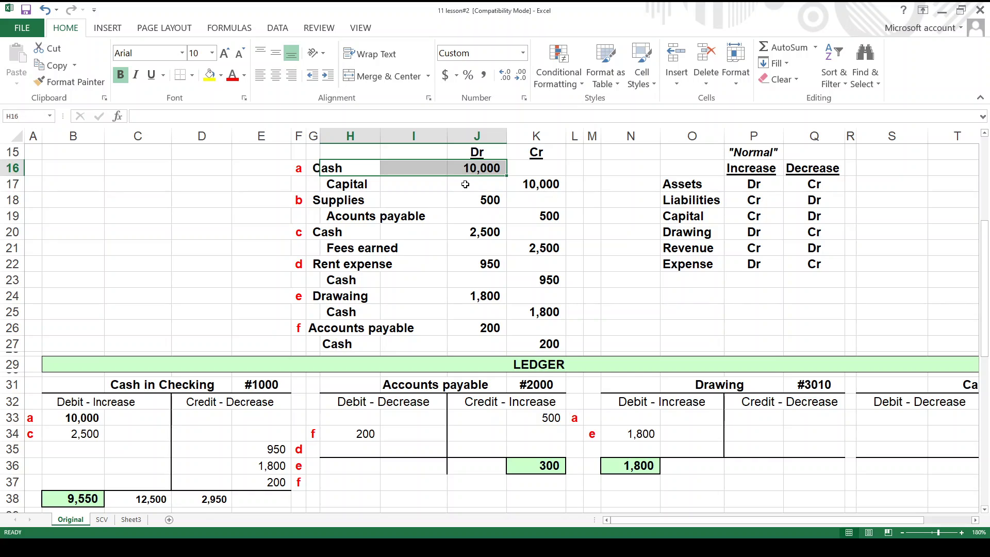
left_click(471, 169)
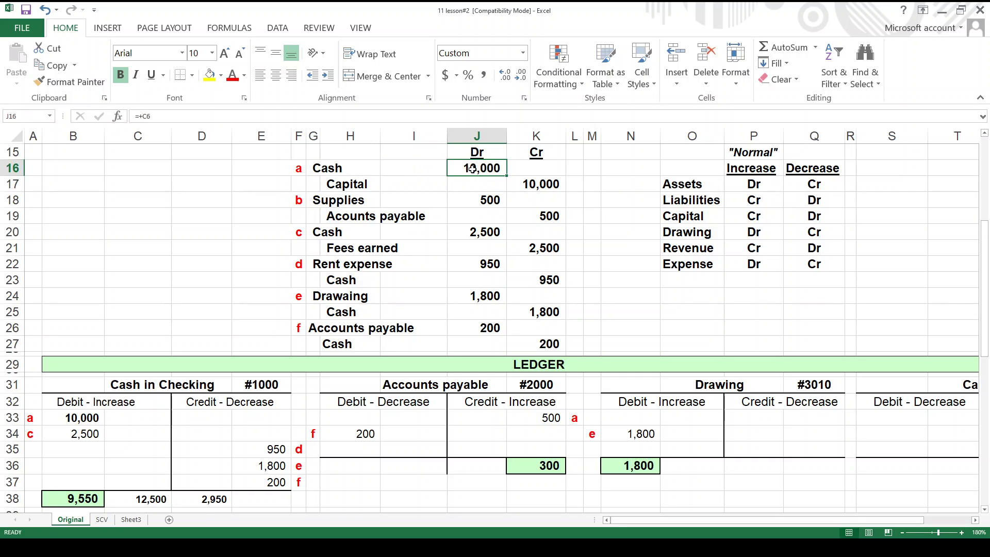
left_click(82, 419)
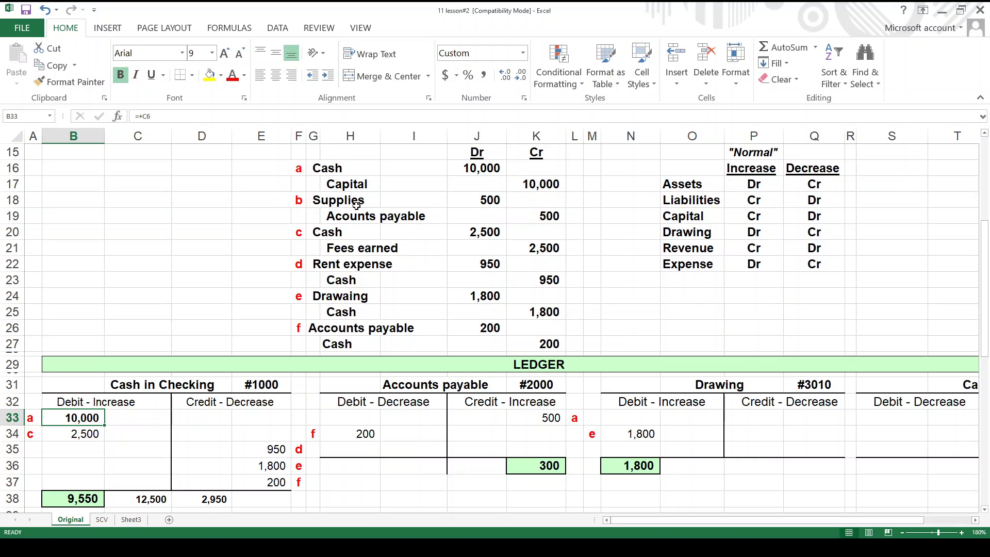
left_click_drag(328, 168, 479, 170)
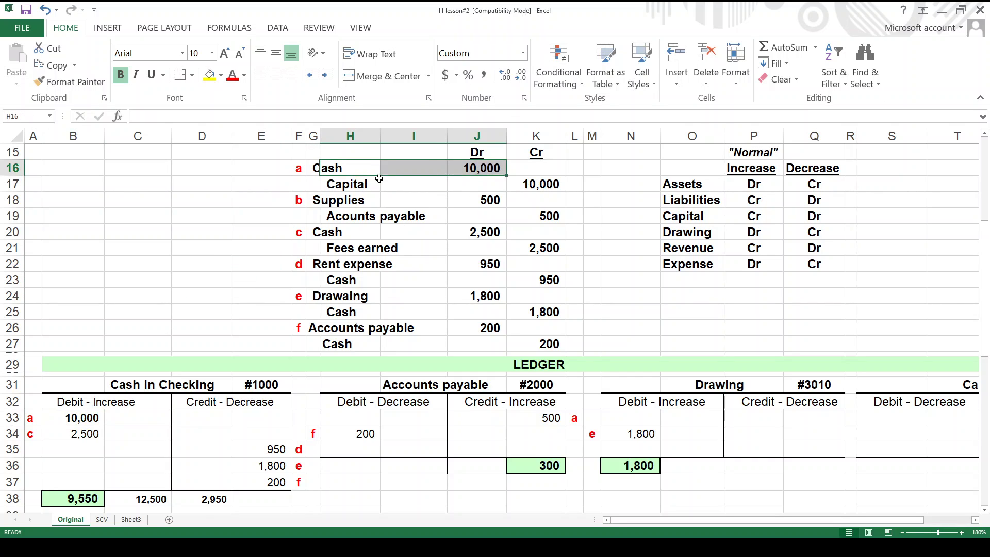
left_click_drag(318, 174, 539, 185)
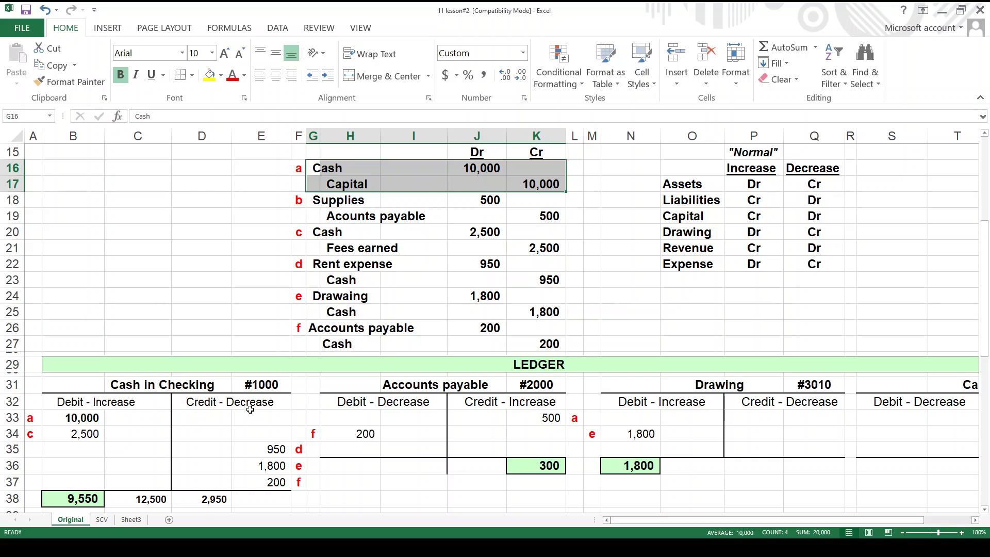
left_click(318, 170)
left_click(477, 166)
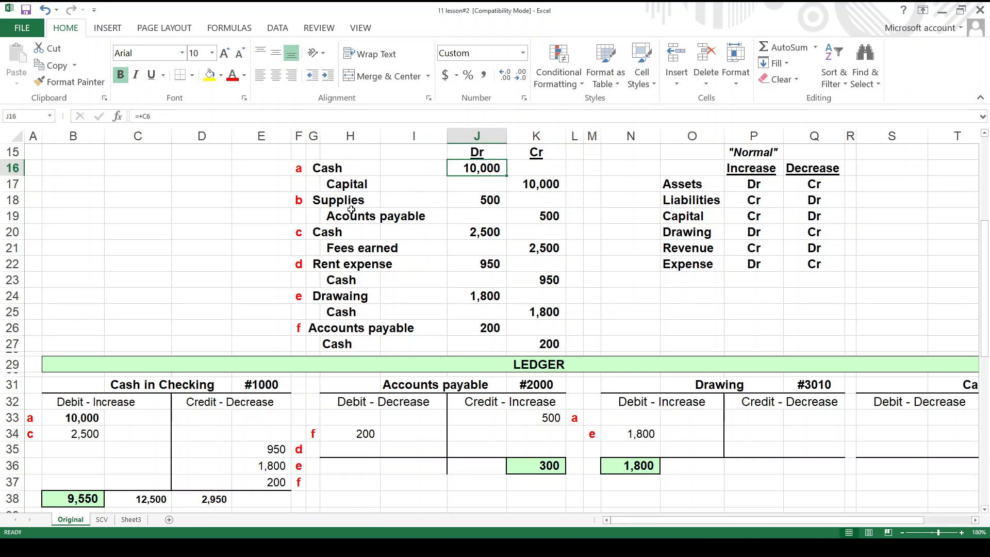
left_click(63, 418)
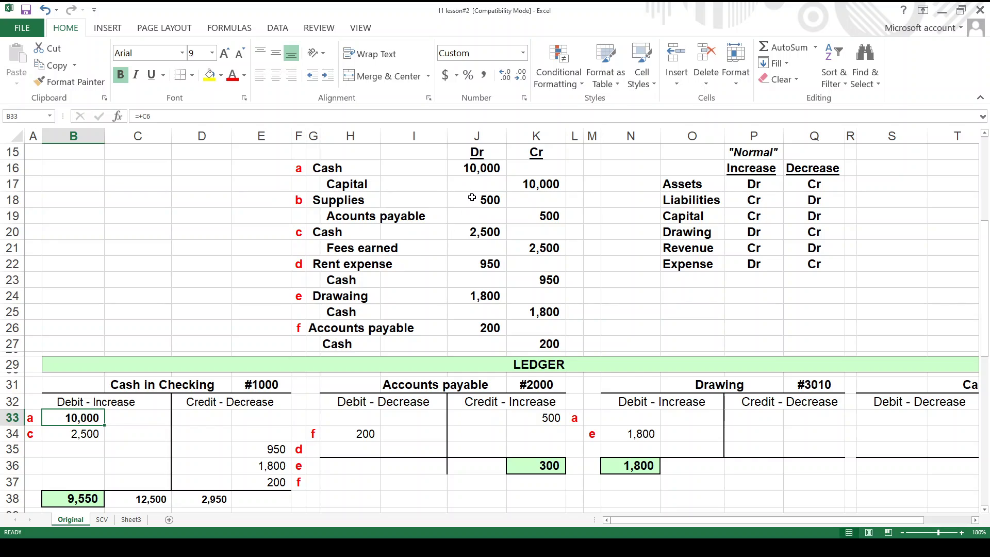
- Trace the Capital credit of journal entry a to its posting in the Capital #3000 ledger account
left_click(541, 187)
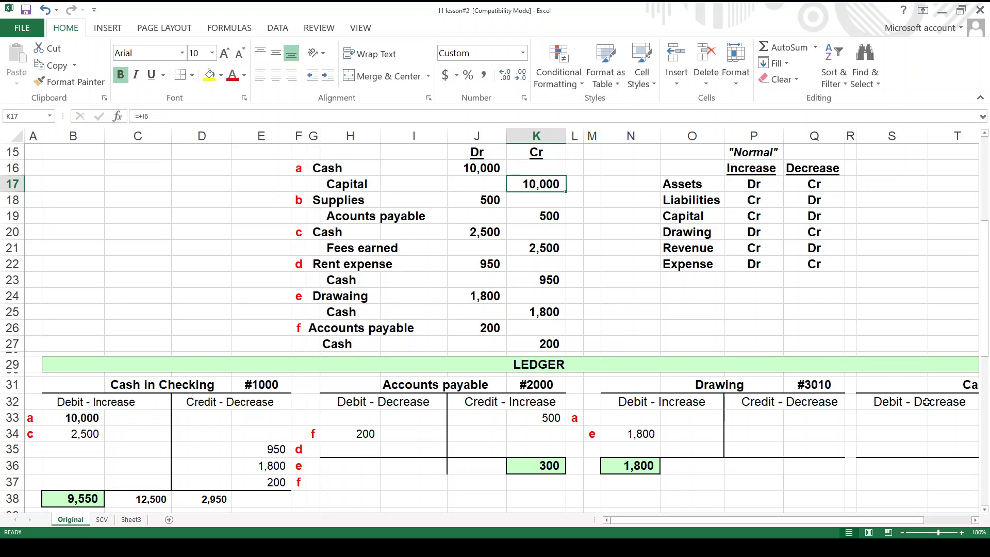
left_click(972, 521)
left_click(974, 520)
left_click(181, 417)
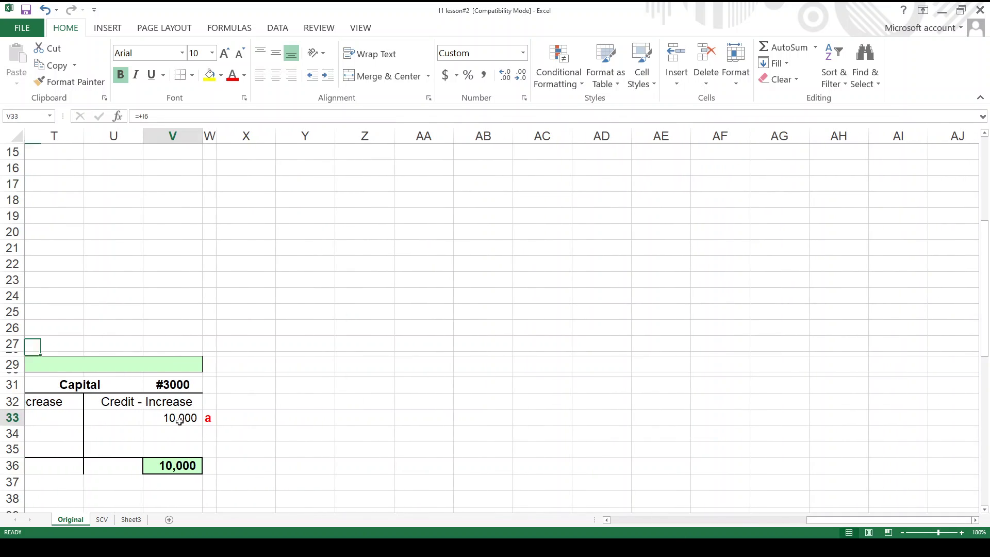
key("Left")
key("Left")
key("Left")
key("Left")
key("Left")
key("Left")
key("Left")
key("Left")
key("Left")
key("Left")
key("Left")
key("Left")
key("Left")
key("Left")
key("Left")
key("Left")
key("Left")
key("Left")
key("Left")
key("Left")
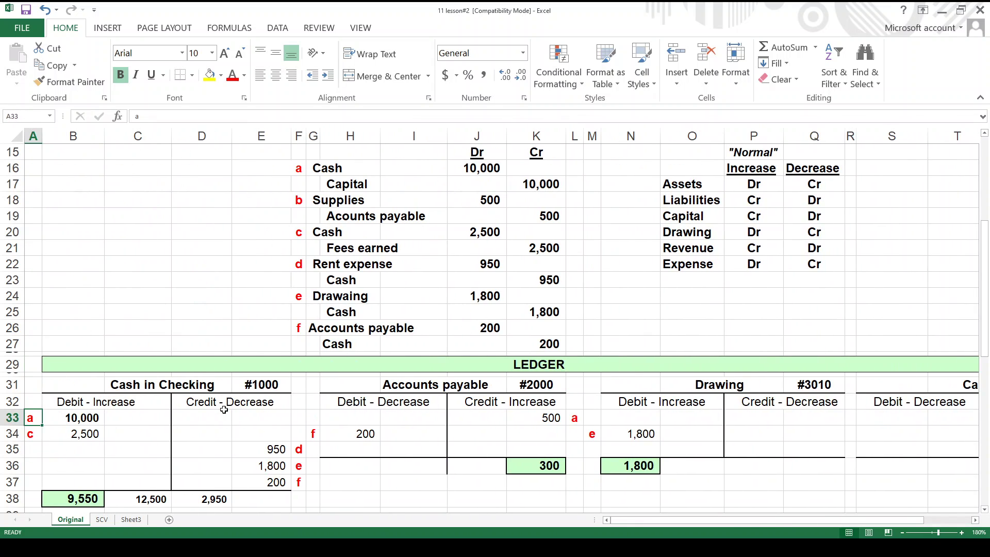
- Check journal entry b's Supplies and Accounts payable lines against the Assets and Liabilities rows of the normal-balance table
key("Up")
key("Up")
key("Up")
key("Up")
key("Up")
key("Up")
key("Up")
key("Up")
key("Up")
key("Up")
key("Up")
key("Up")
key("Up")
key("Up")
key("Up")
key("Up")
key("Up")
key("Up")
key("Up")
key("Up")
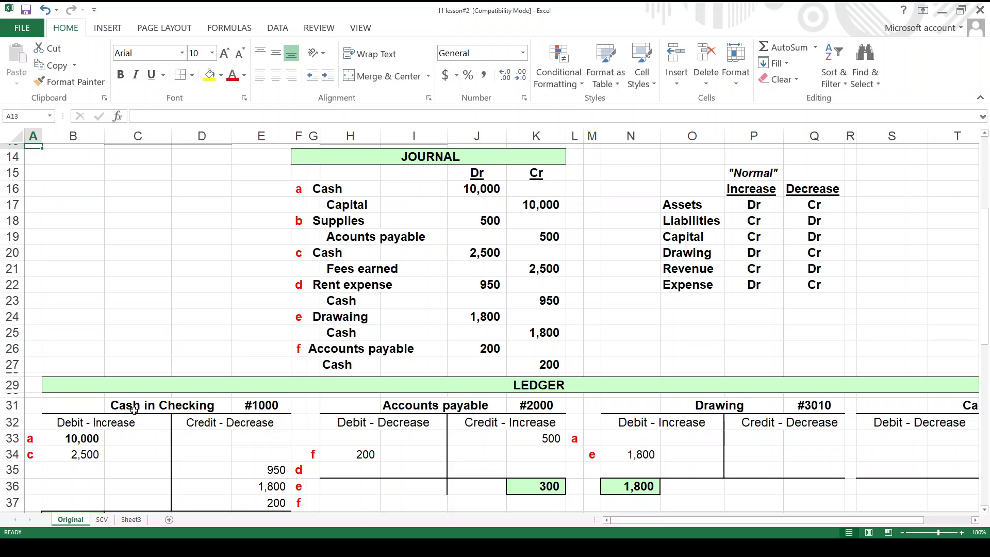
left_click(313, 221)
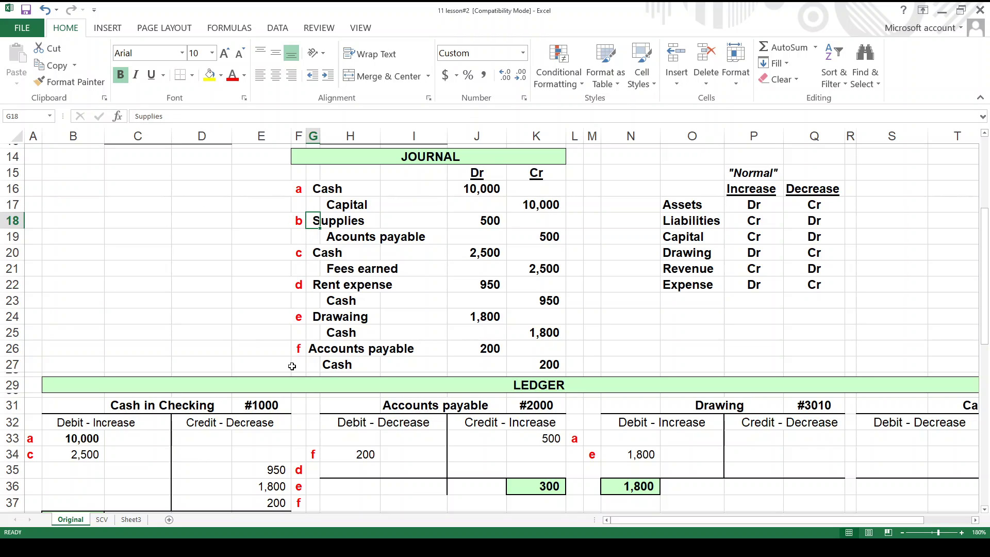
left_click(680, 206)
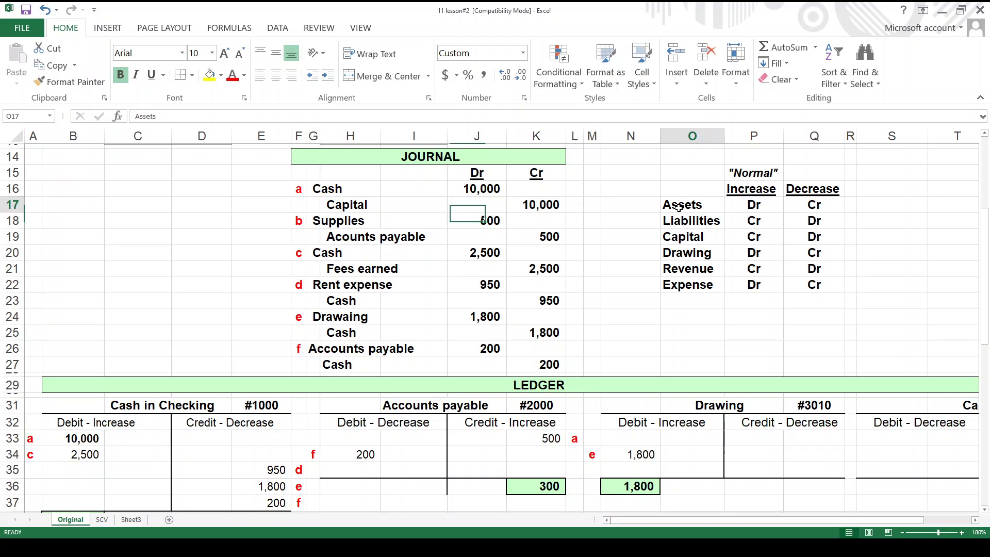
left_click(745, 205)
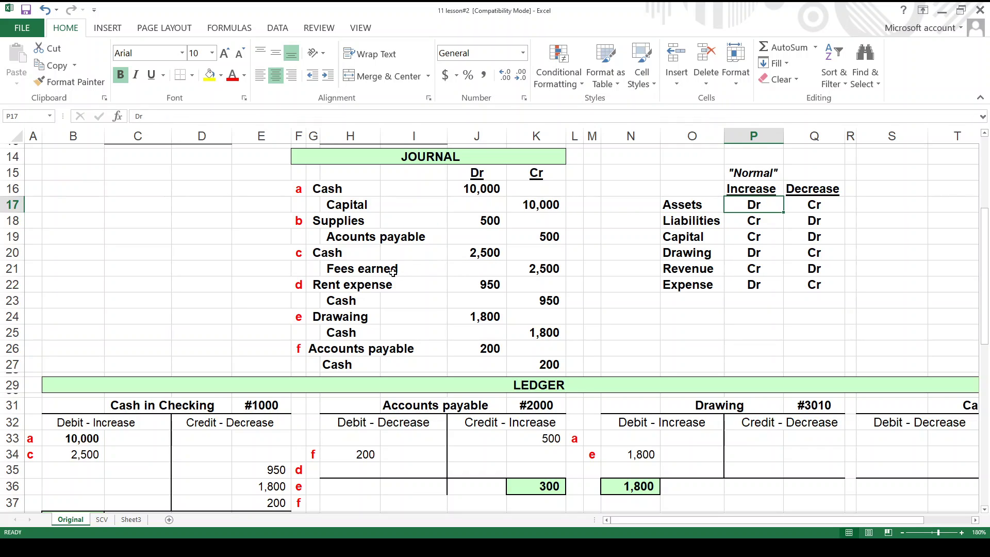
left_click(347, 239)
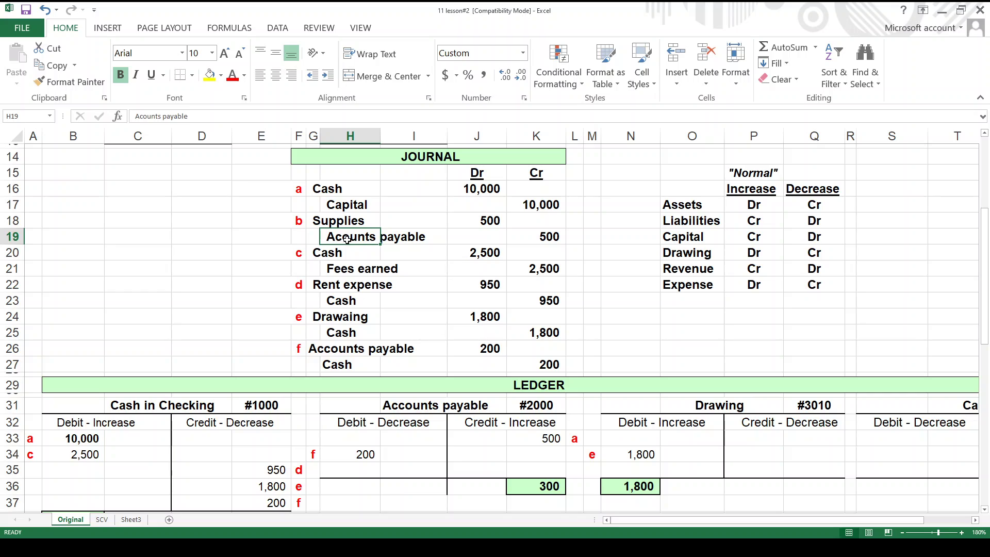
left_click(706, 220)
left_click(759, 223)
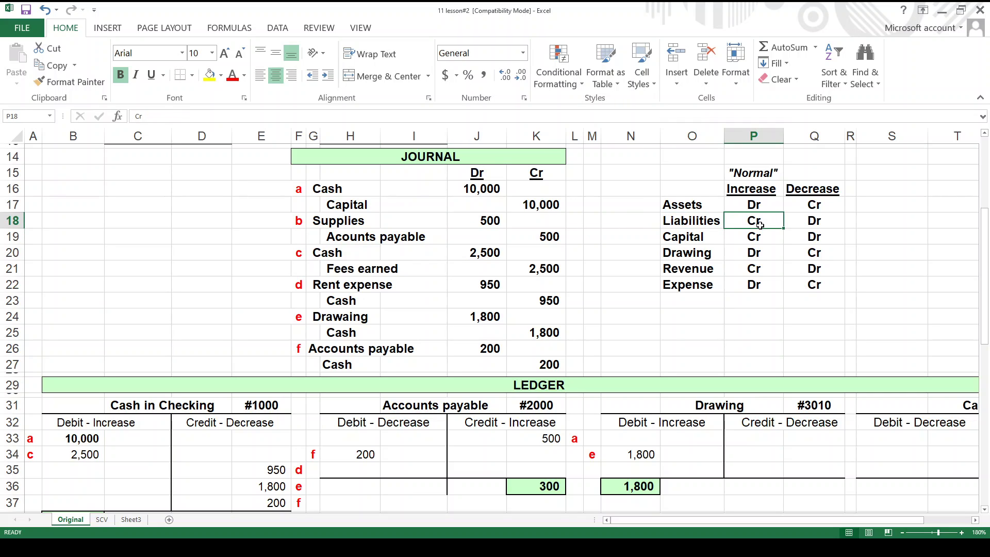
left_click(517, 240)
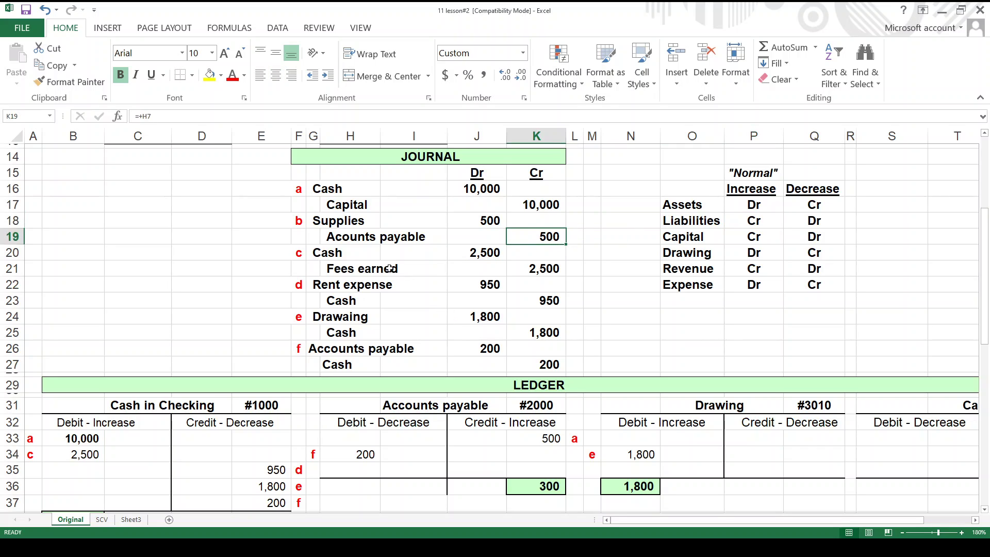
- Enter the heading "Which accounts?" in cell C17 beside the journal and center it
left_click(319, 254)
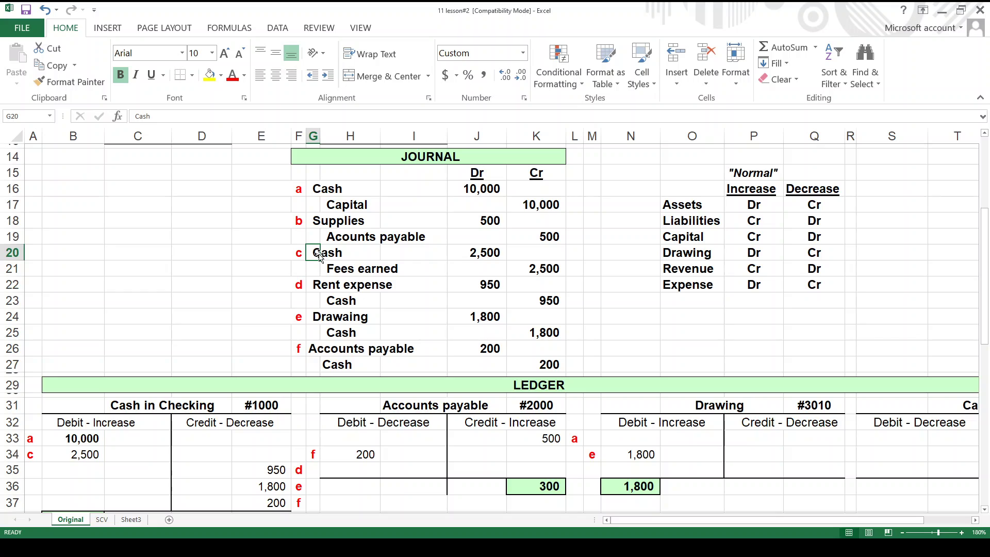
left_click(130, 206)
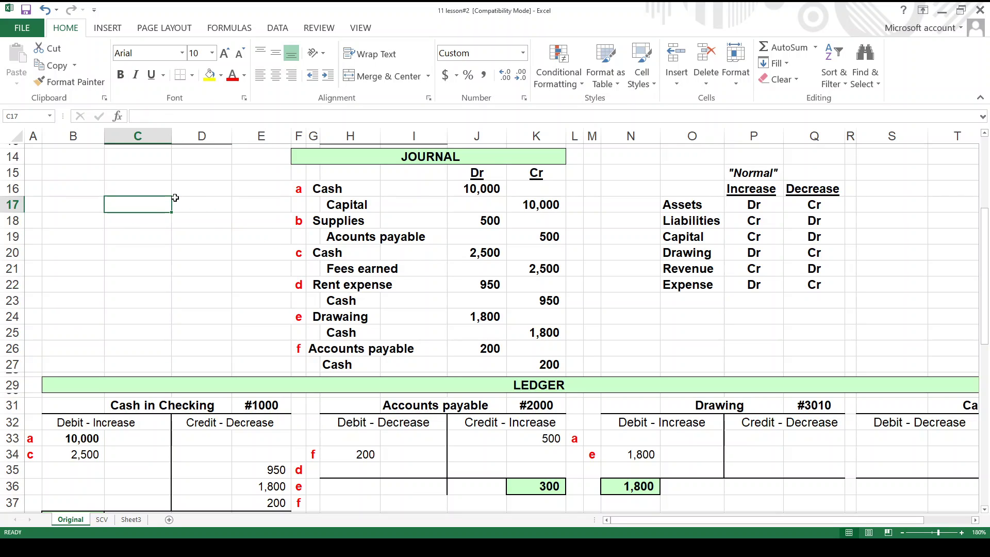
type("W")
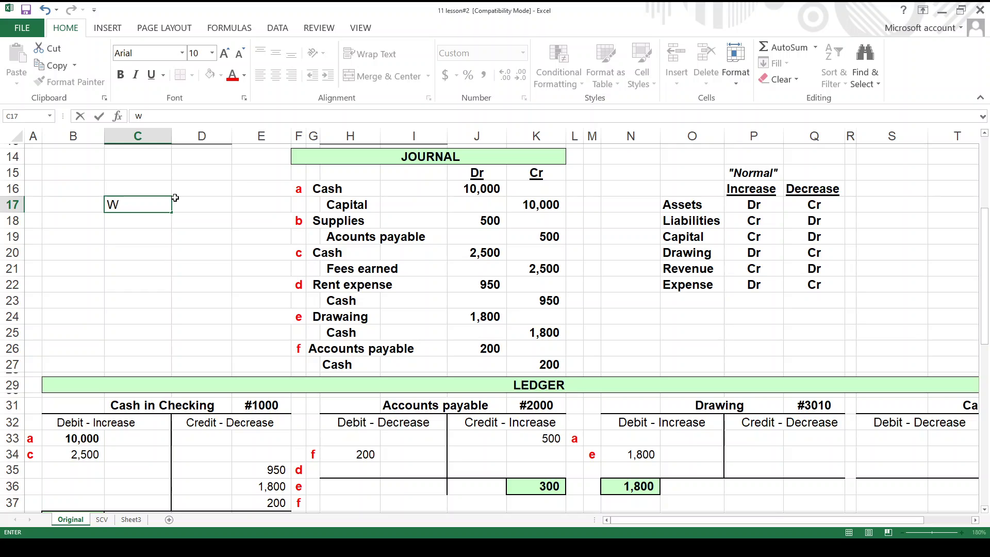
type("hich account")
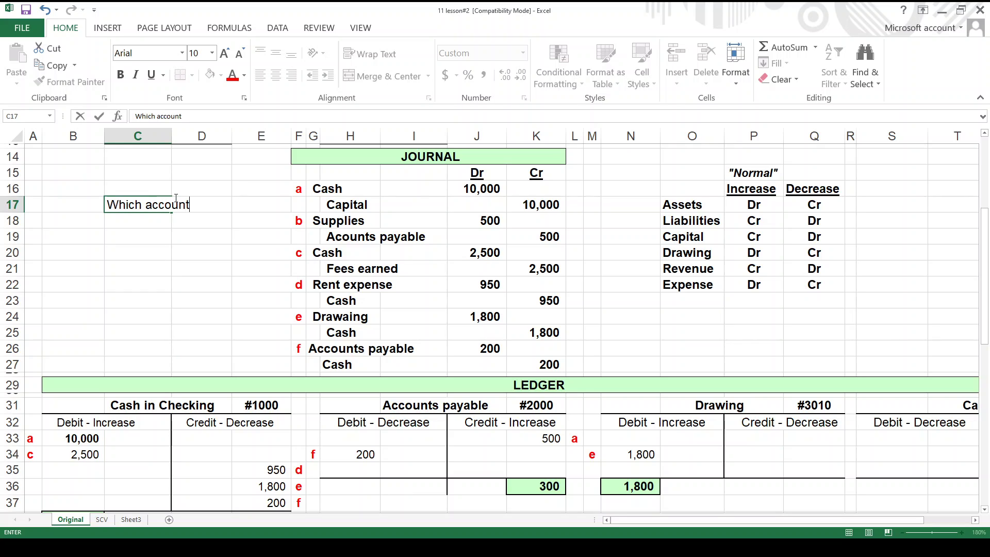
type("s")
key("Return")
key("Up")
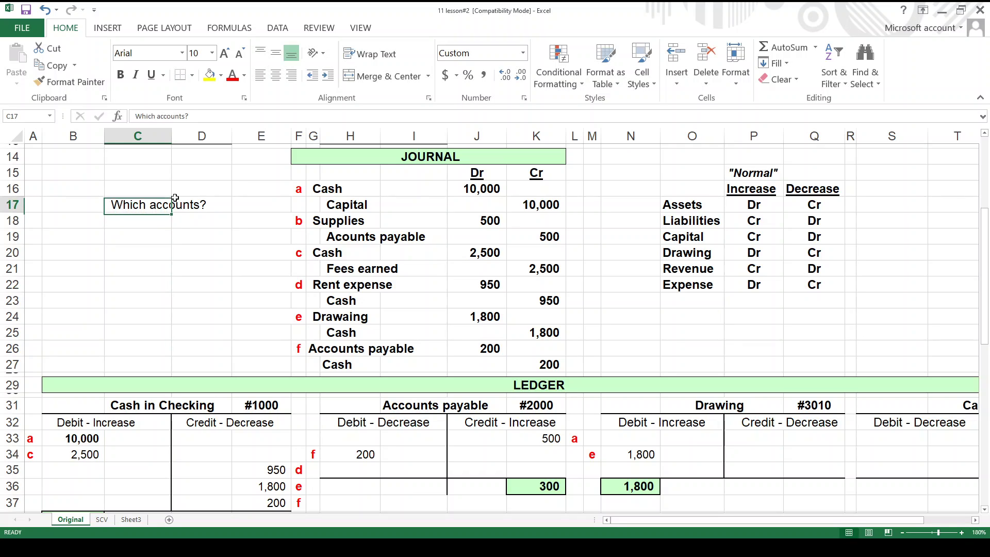
left_click(276, 76)
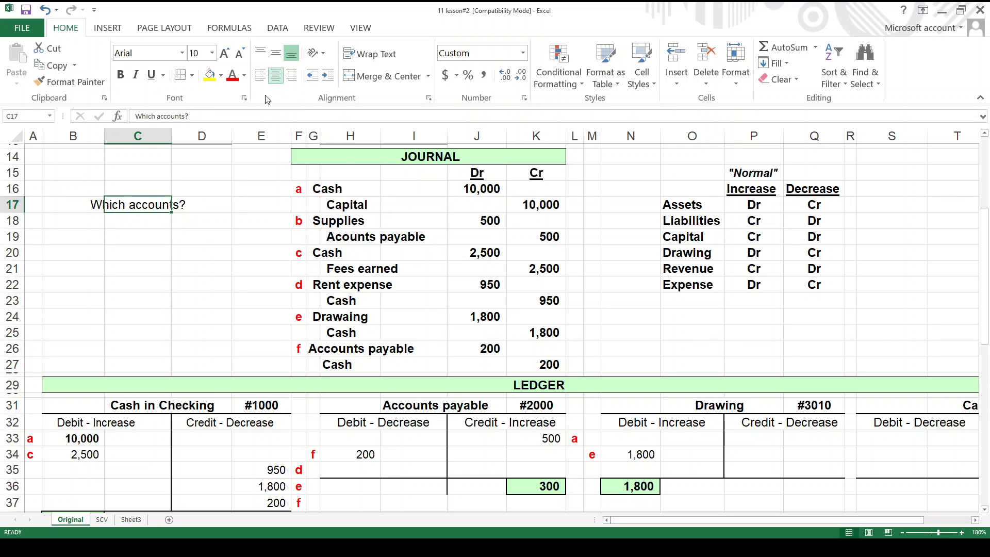
- Look over the Supplies and Accounts payable lines of journal entry b
left_click(155, 238)
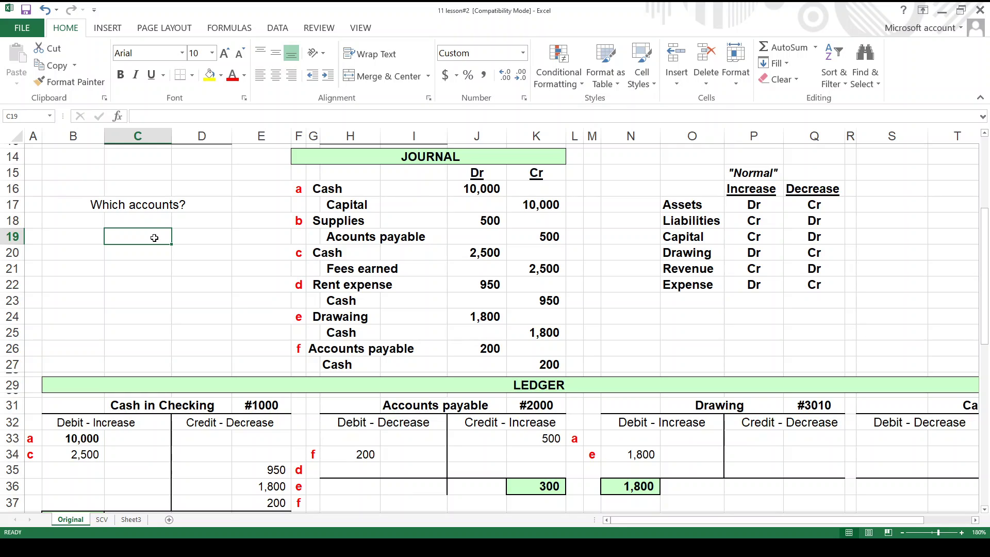
key("Right")
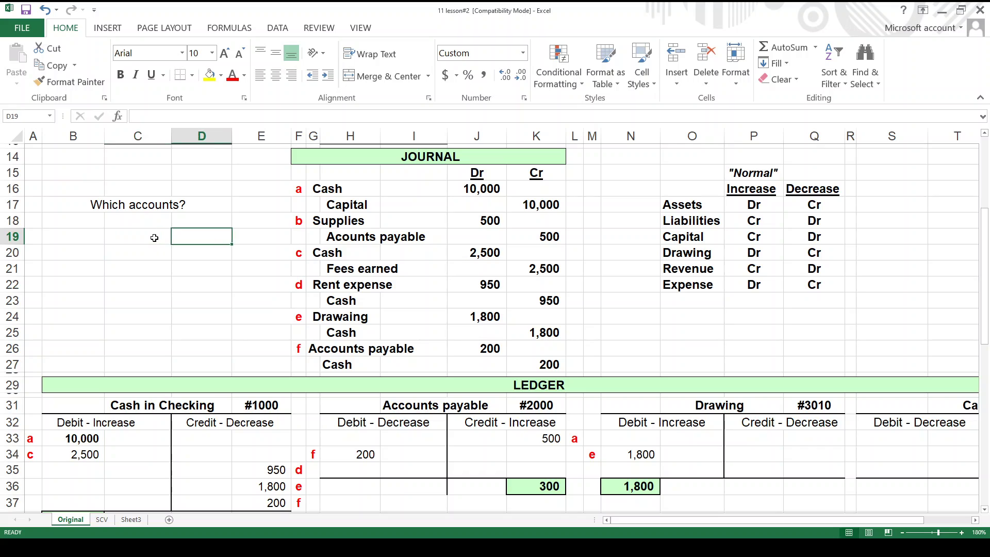
key("Right")
key("Right")
key("Up")
key("Right")
key("Right")
key("Down")
key("Left")
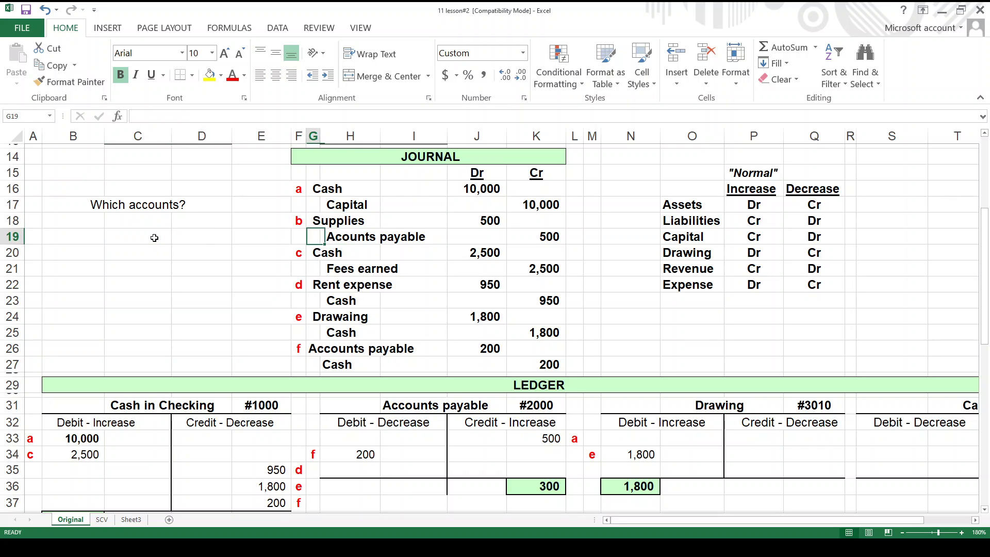
key("Up")
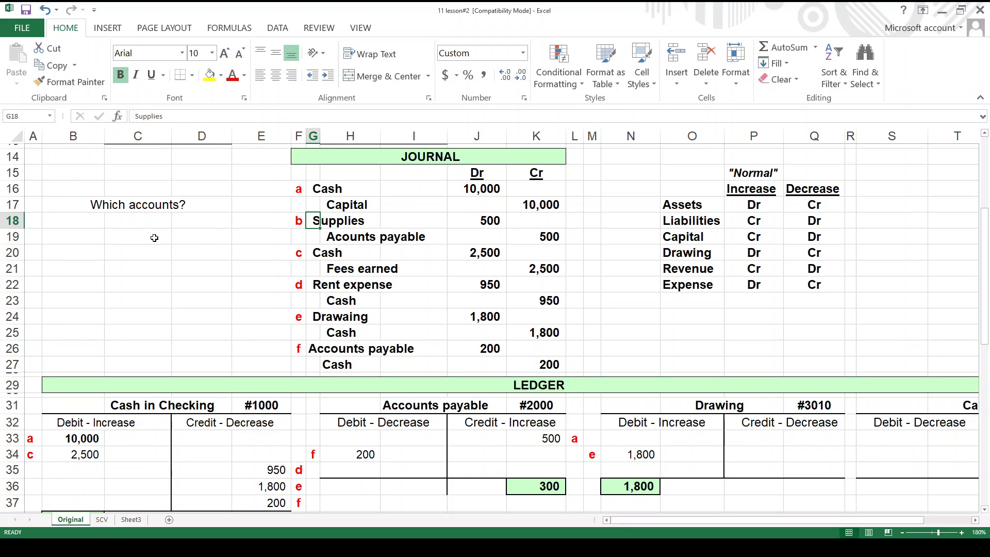
- Enter "Supplies" in cell B18 as the first account of transaction b
key("Left")
key("Left")
key("Left")
key("Left")
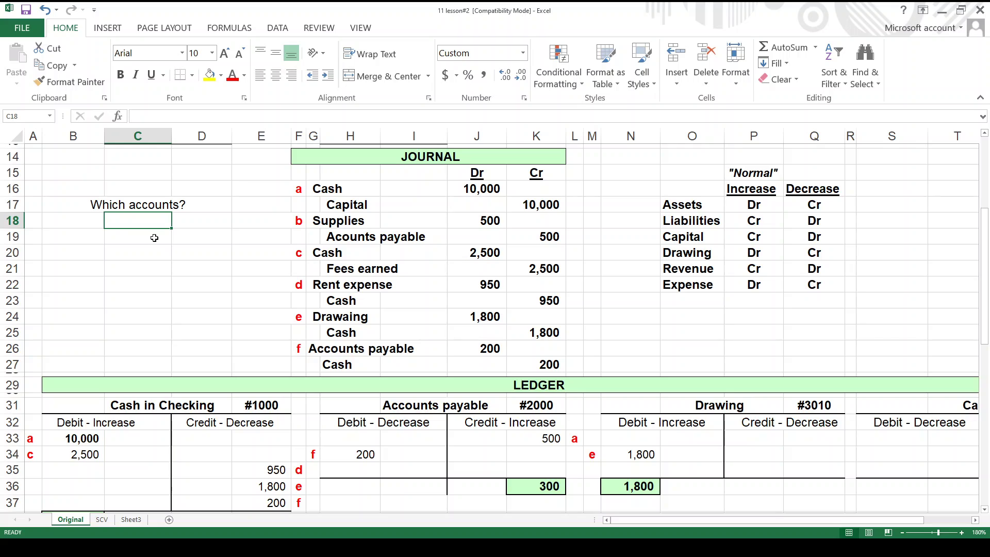
key("Left")
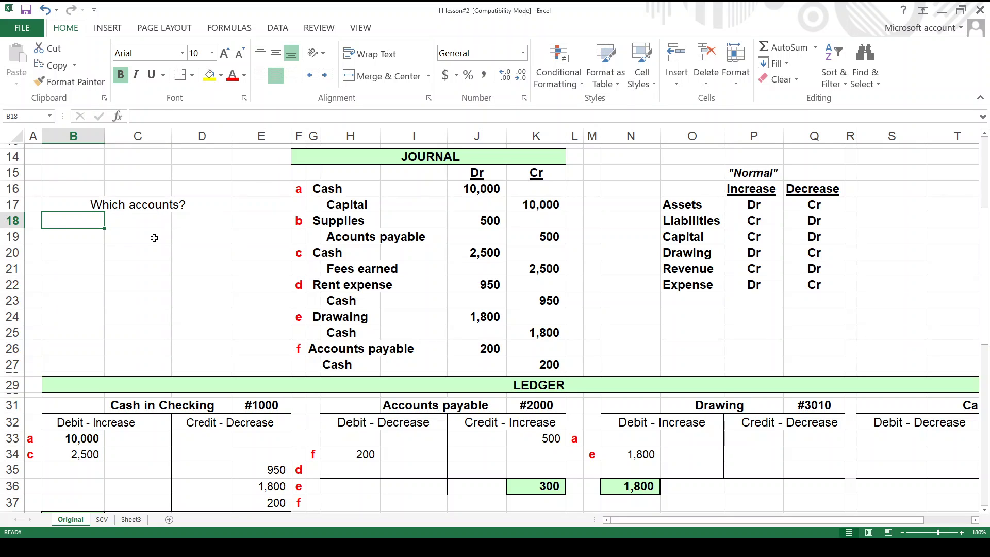
key("Right")
key("Right")
key("Right")
key("Right")
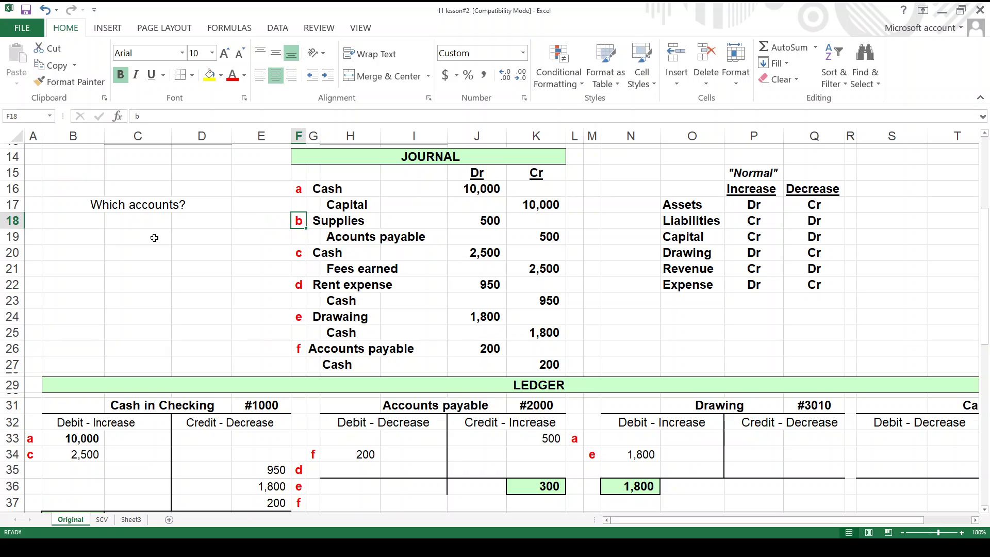
key("Left")
key("Left")
key("Left")
key("Left")
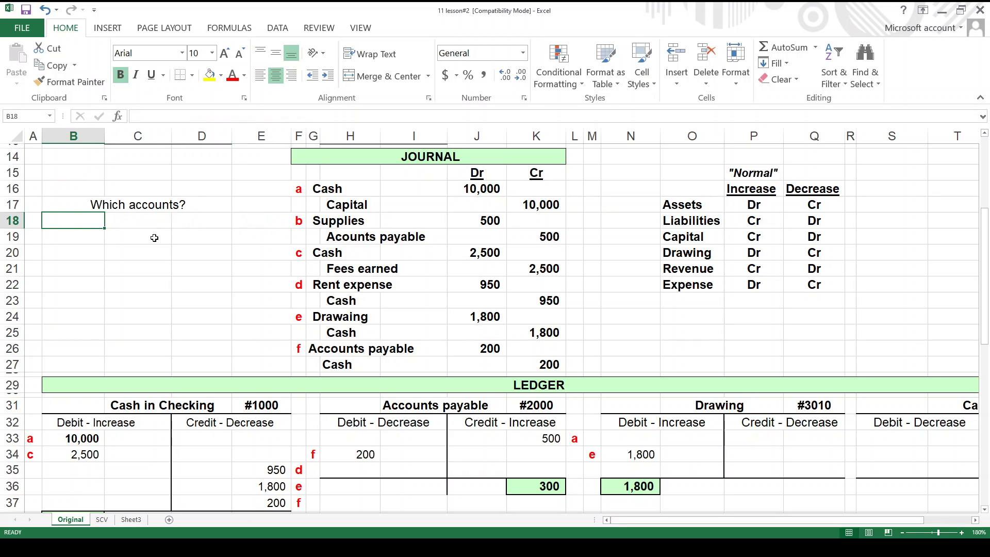
type("Suppli")
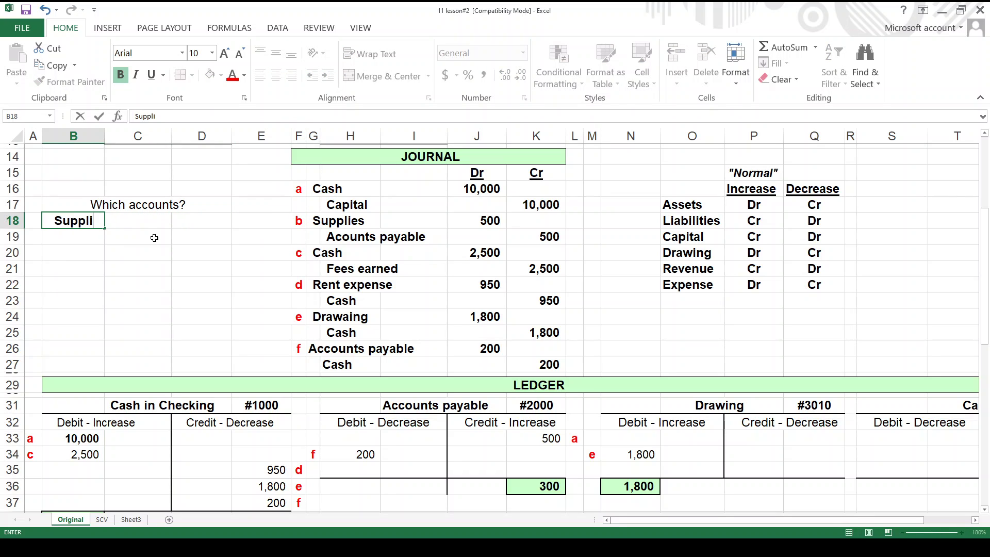
type("es")
key("Return")
- Enter "Accts payable" in cell D18 as the second account of transaction b
key("Up")
key("Right")
key("Right")
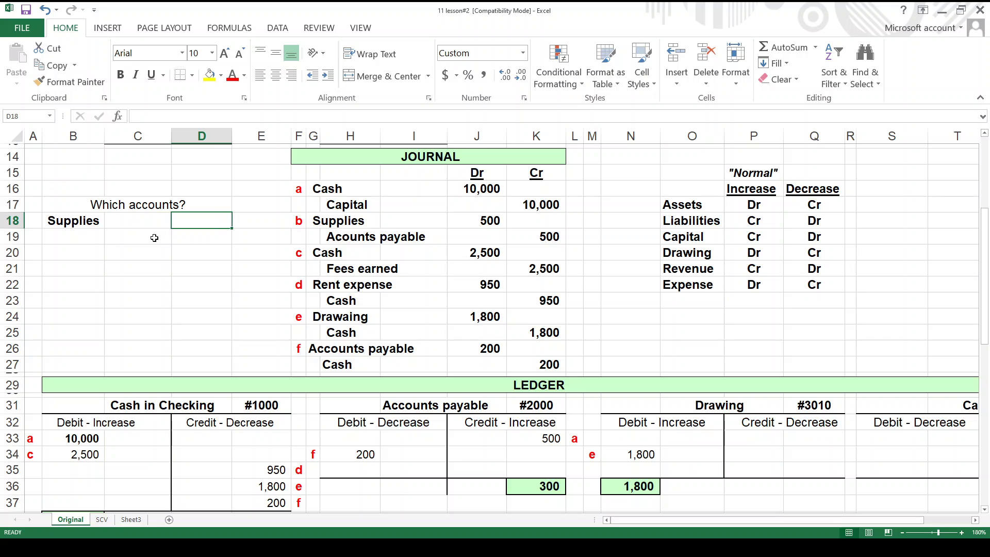
type("Acct")
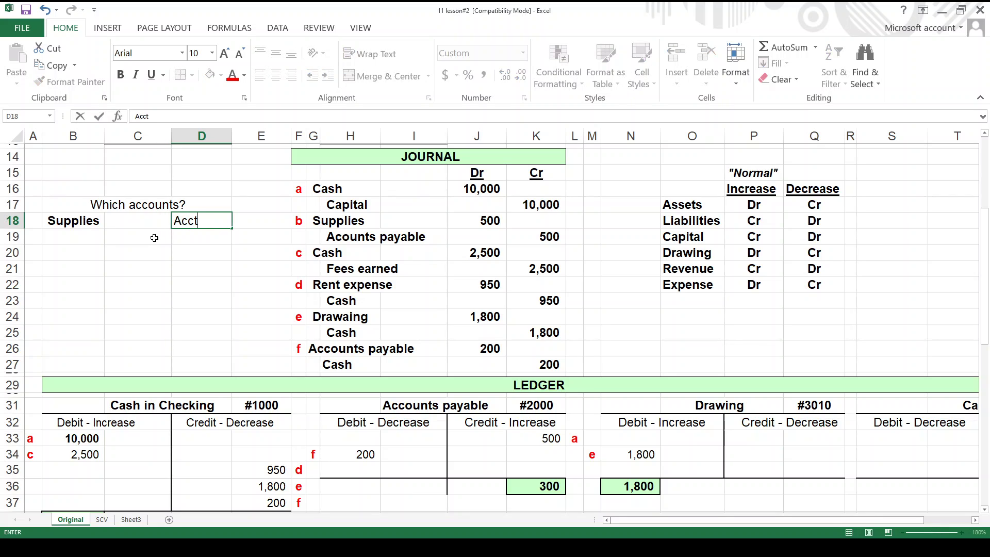
type("s payable")
key("Return")
key("Up")
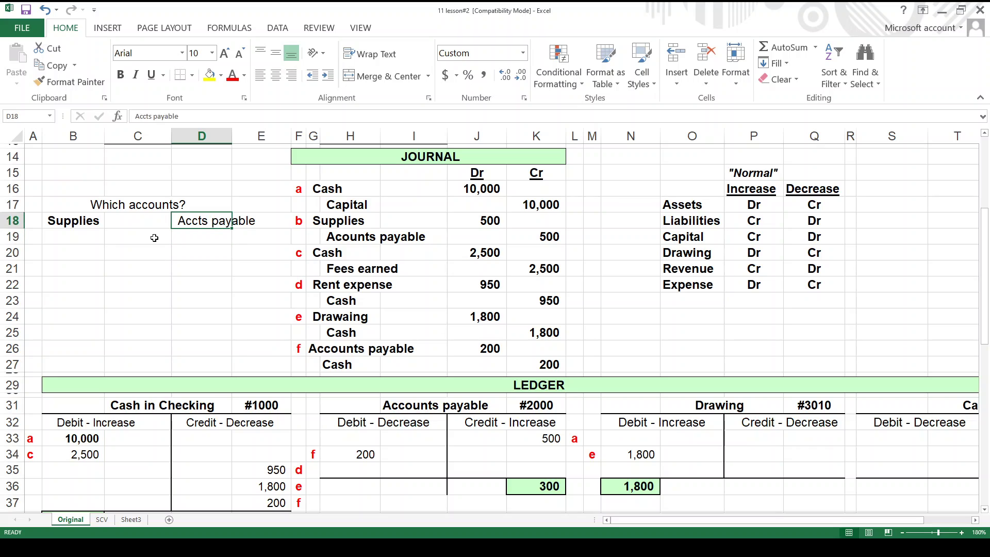
- Copy the centered C17 heading to C19 and replace its text with "Classification of accounts?"
key("Left")
key("Up")
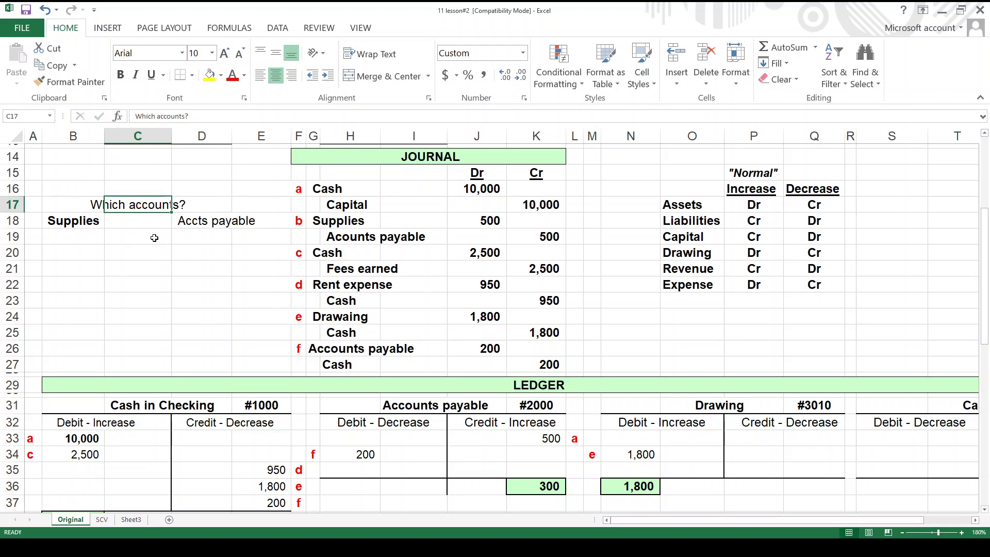
left_click(41, 67)
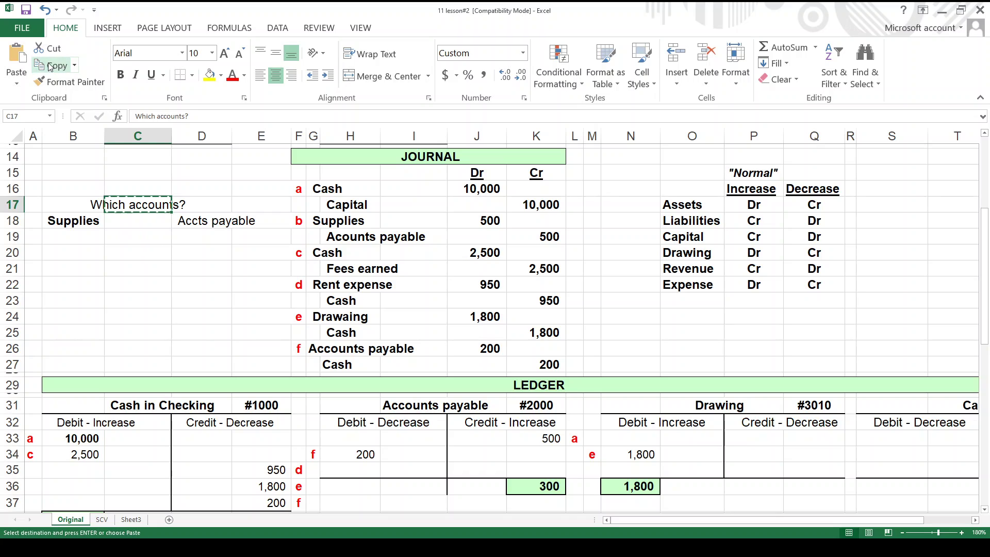
key("Down")
key("Down")
key("Return")
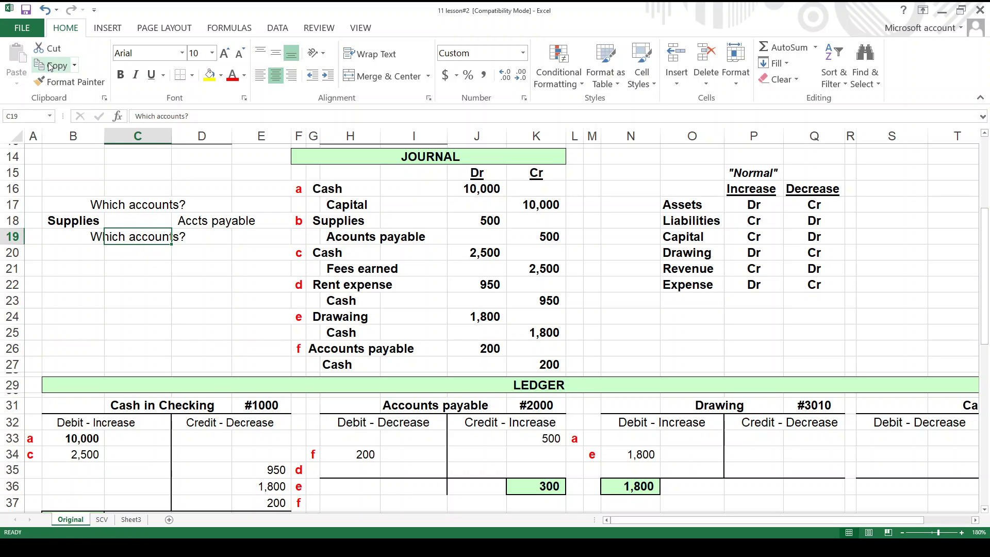
type("C")
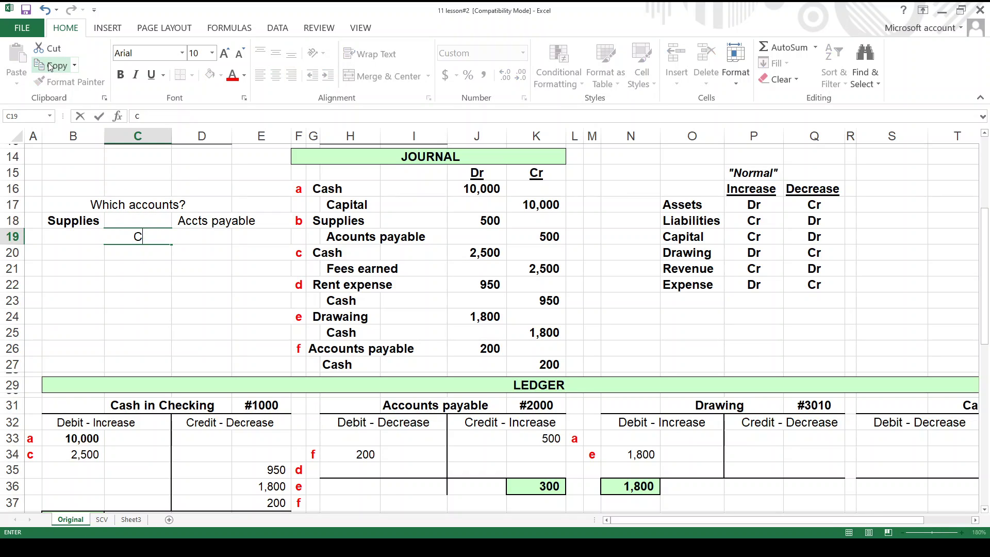
type("lassification")
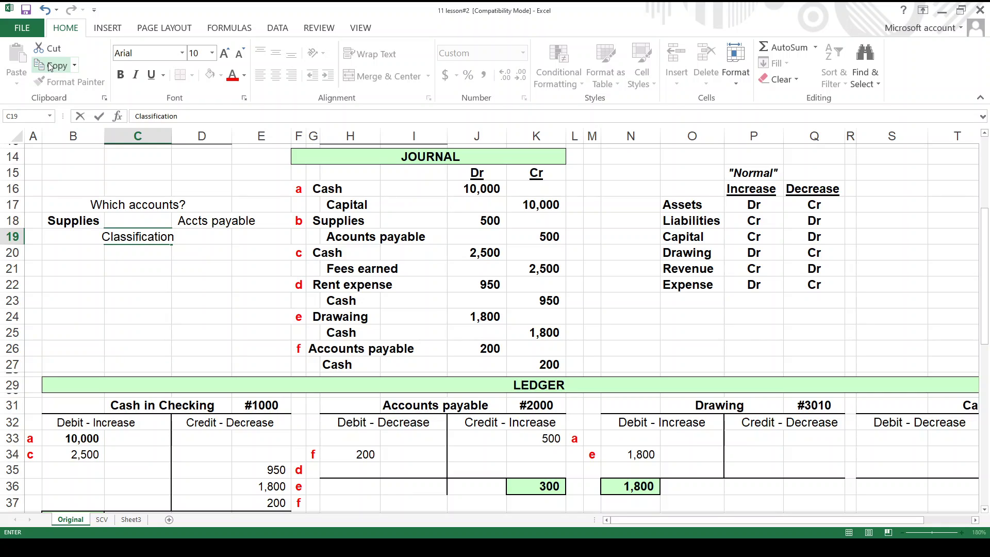
type(" of a")
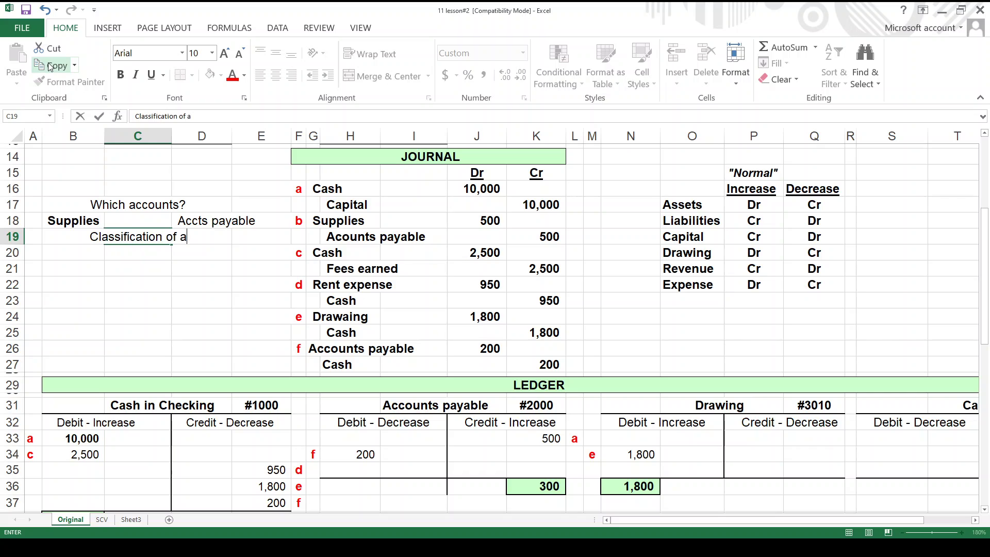
type("ccounts")
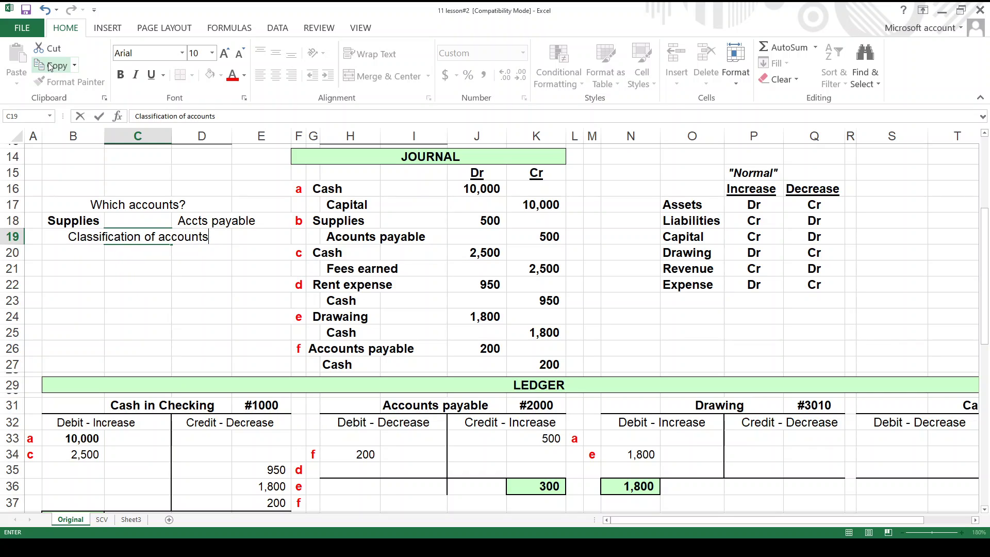
type("?")
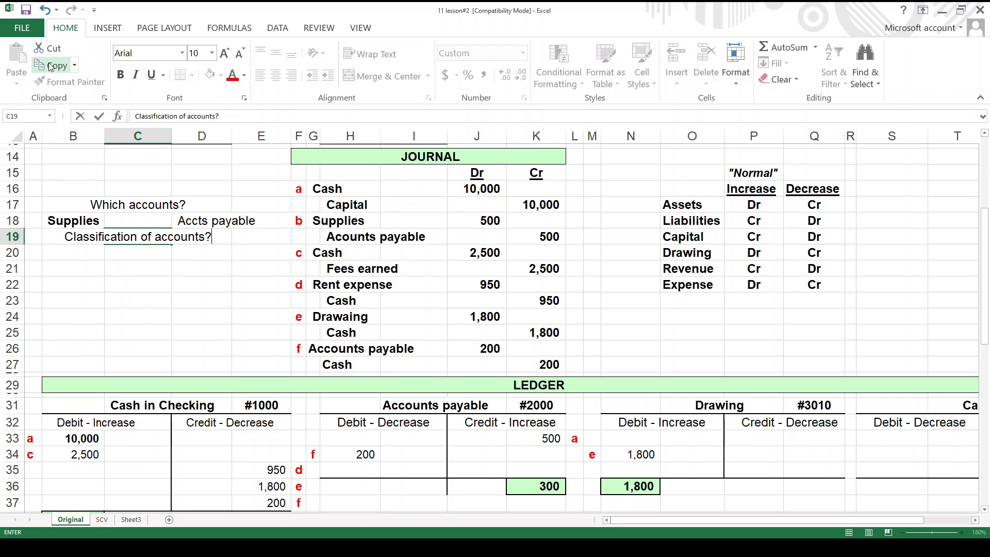
key("Return")
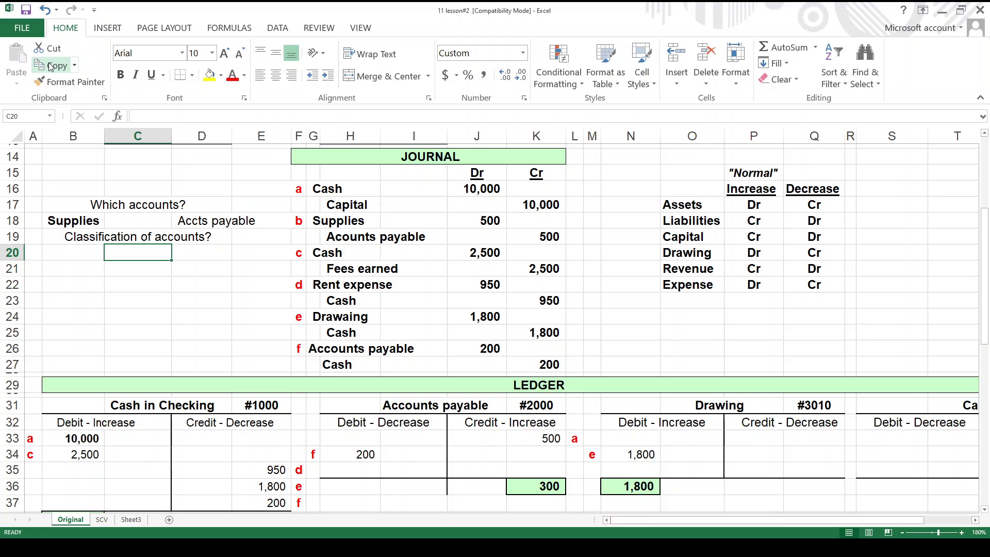
- Review the account classifications in O17:O22 and enter "Asset" in cell B20 as the classification of Supplies
left_click_drag(690, 204, 682, 285)
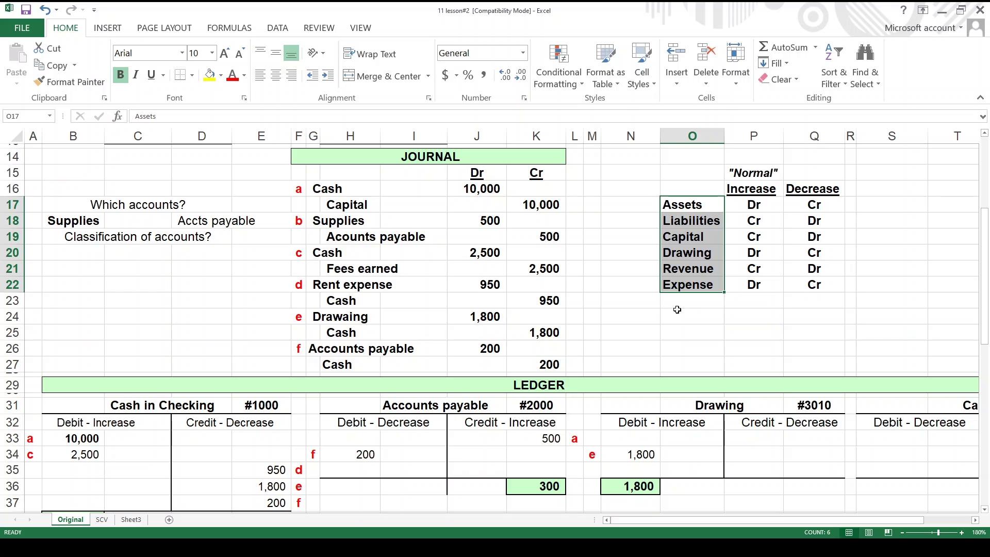
left_click(91, 225)
left_click(89, 256)
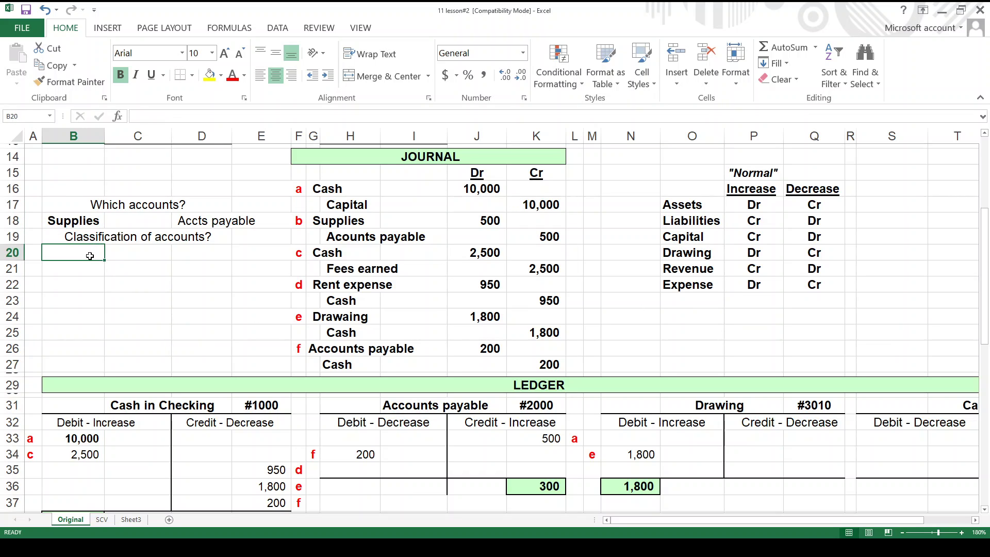
type("Asset")
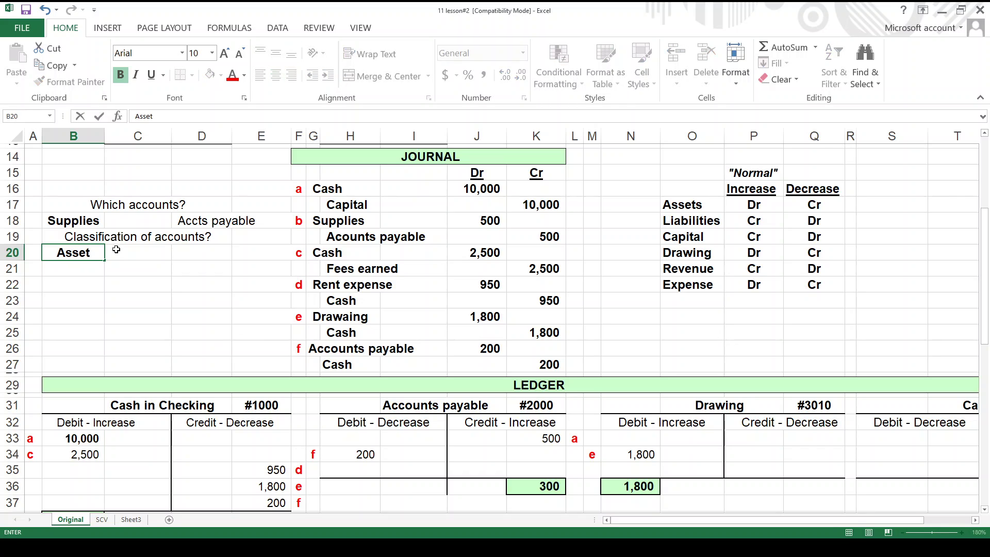
key("Return")
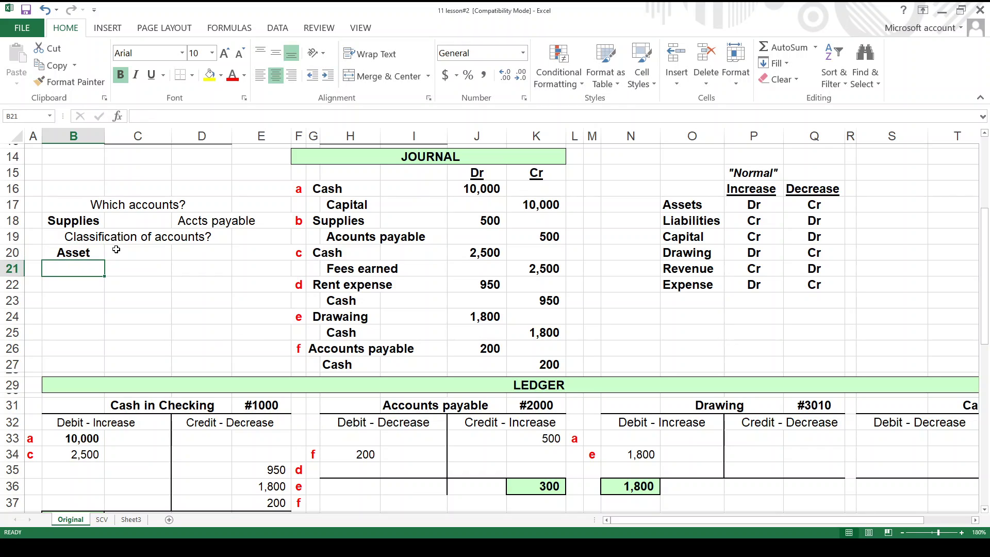
- Enter "Liability" in cell D20 as the classification of Accts payable
left_click(116, 249)
key("Right")
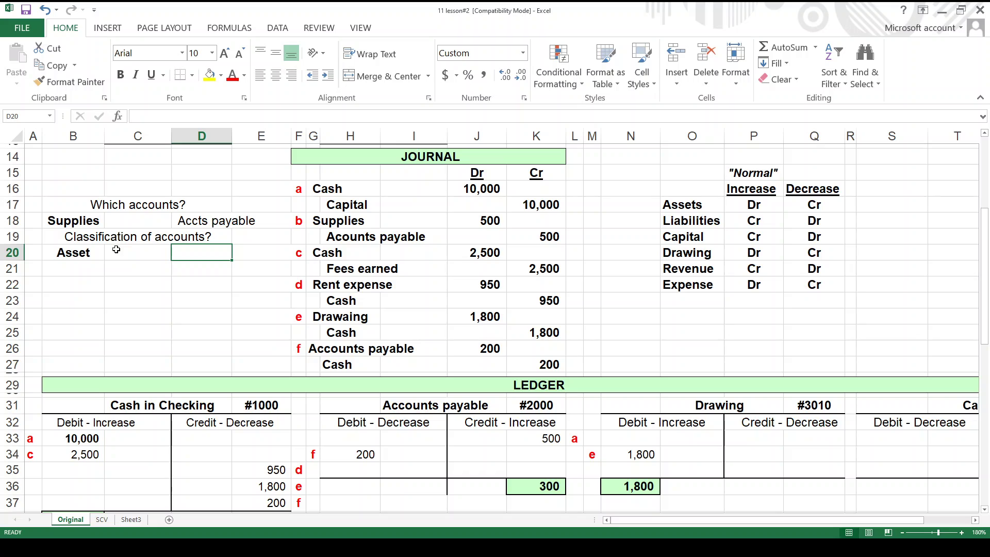
type("Liability")
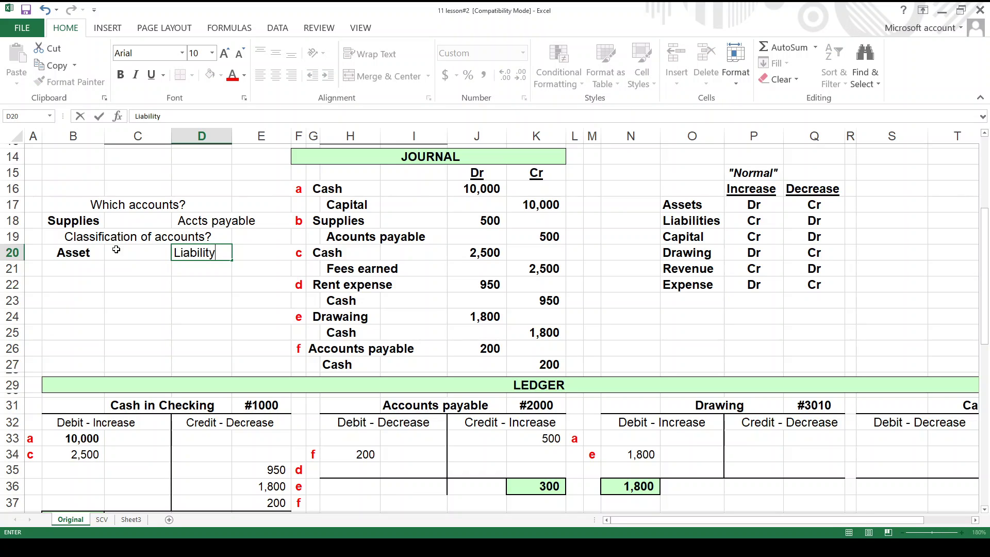
key("Return")
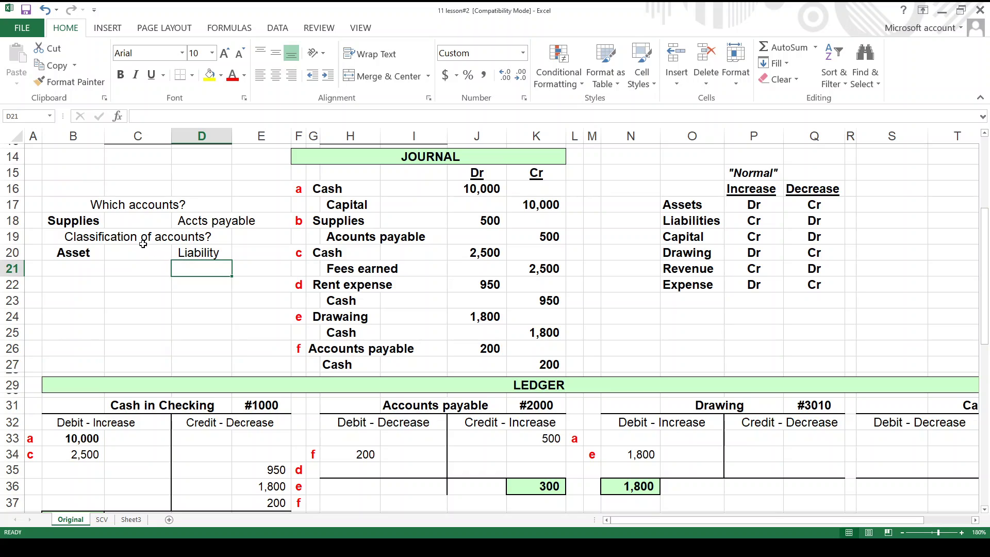
- Enter the heading "Increasing or decreasing?" in cell C21 and center it
left_click_drag(72, 208, 277, 256)
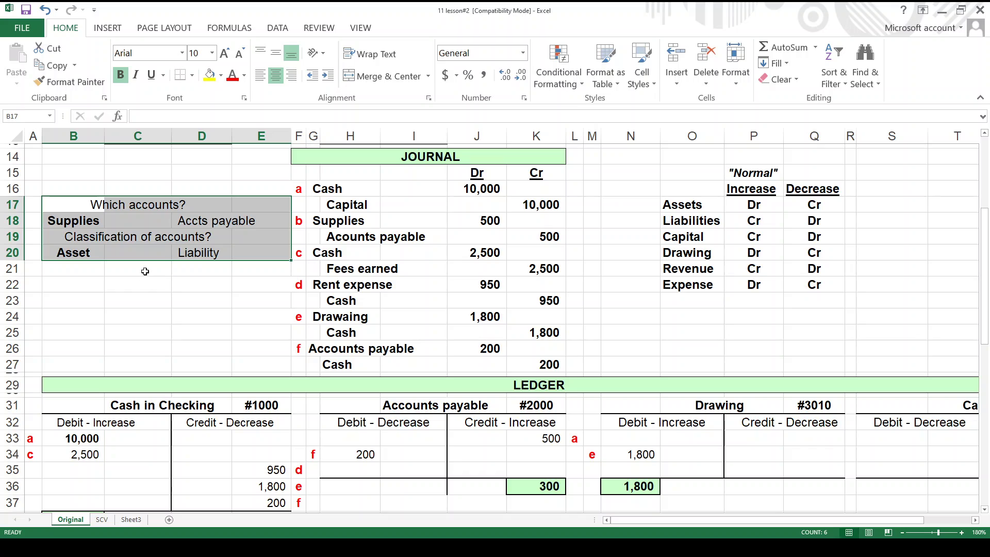
left_click(129, 269)
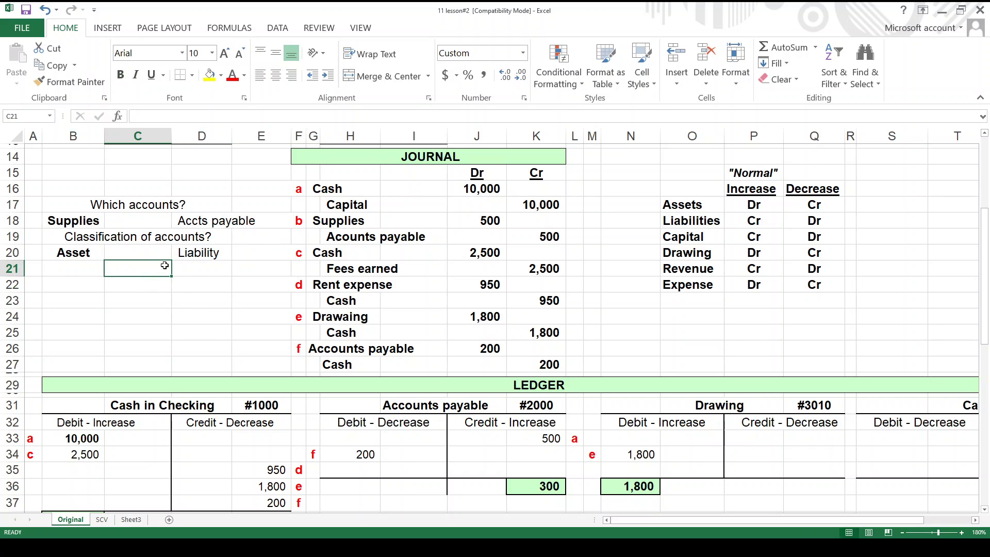
type("Inc")
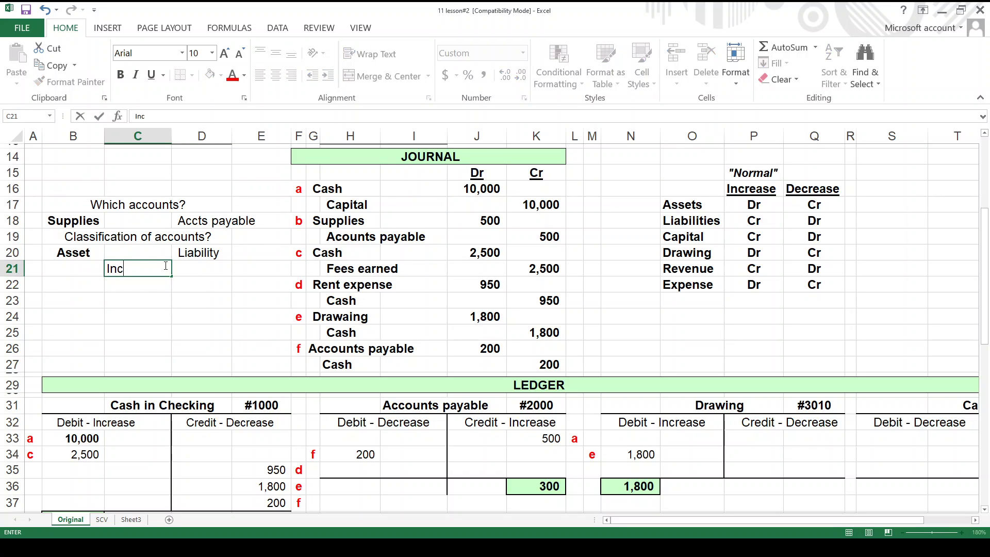
type("reasing or")
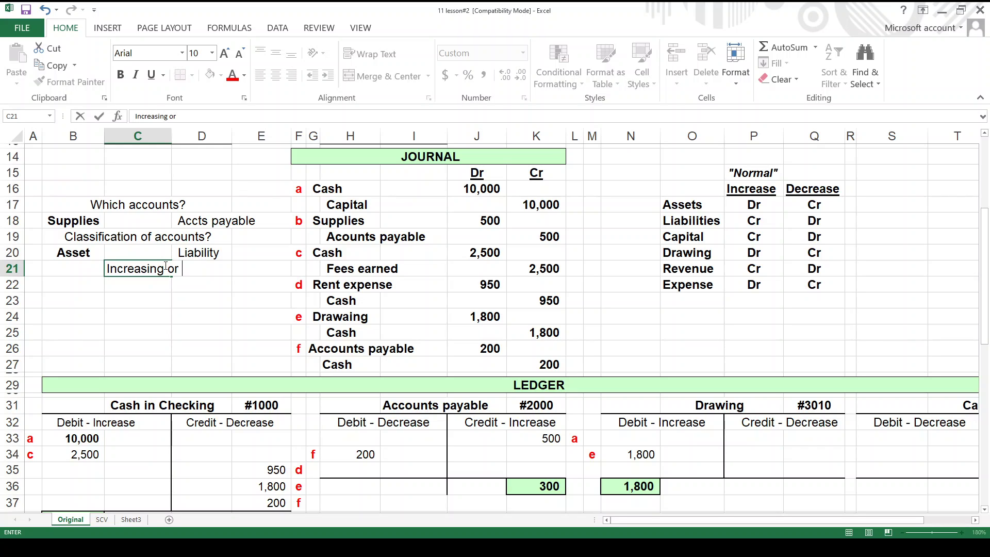
type(" decreasing")
key("Return")
left_click(165, 266)
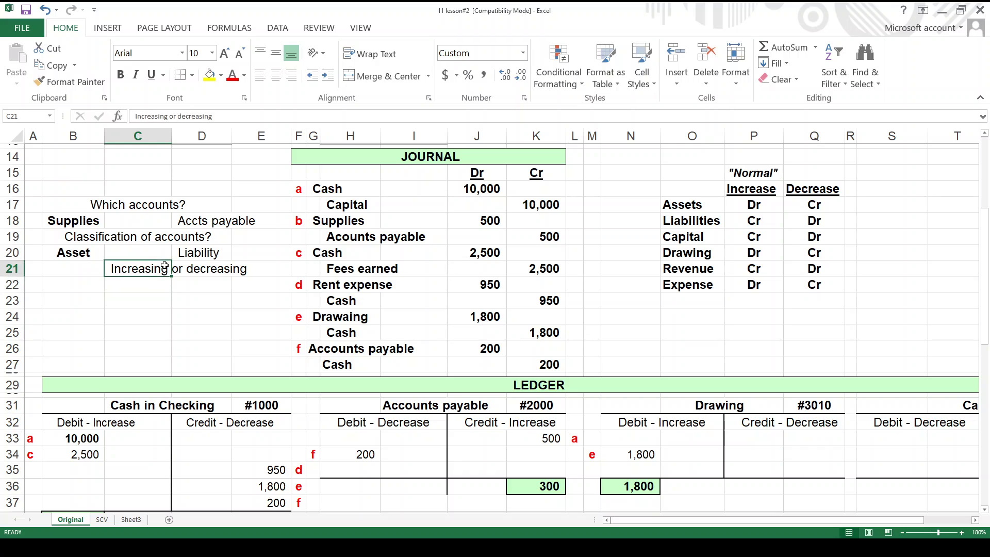
key("F2")
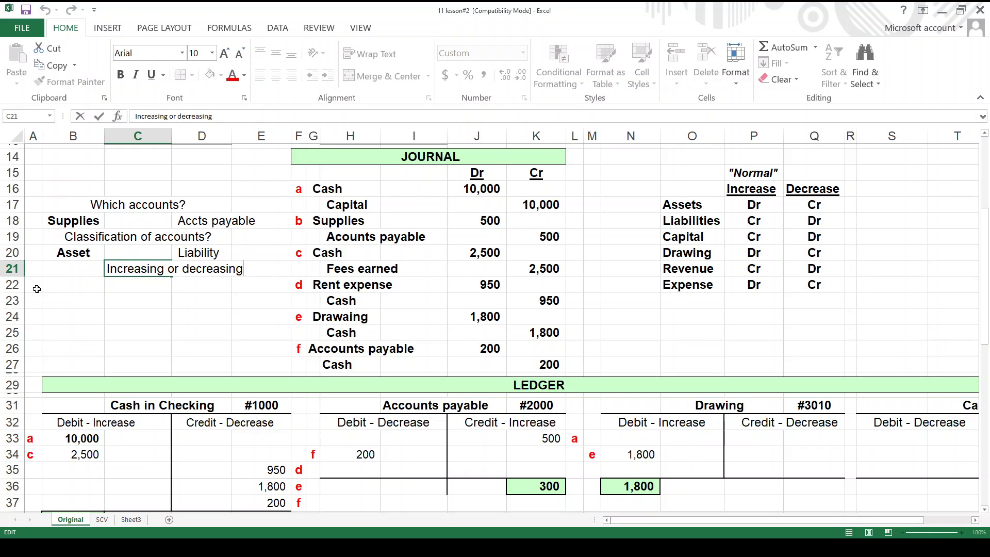
type("?")
key("Return")
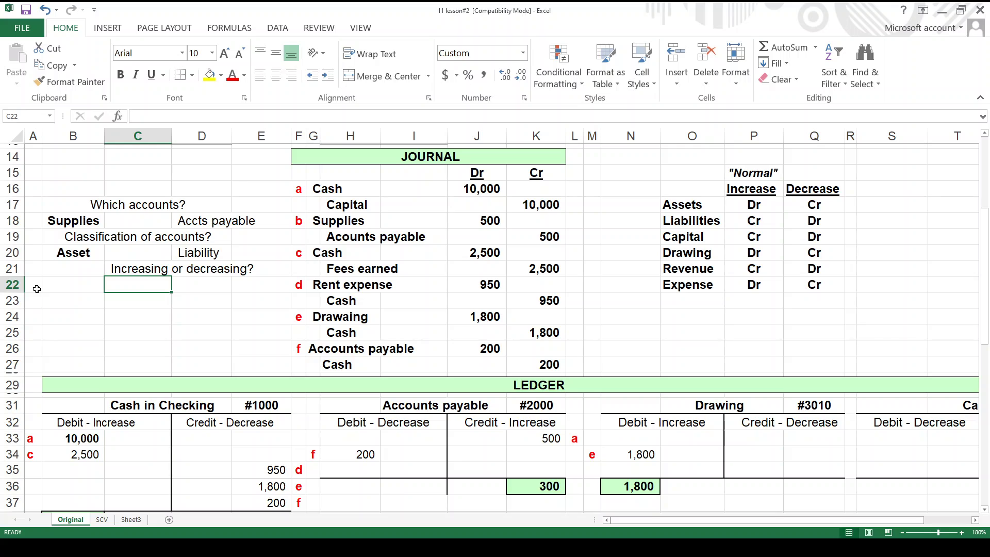
key("Up")
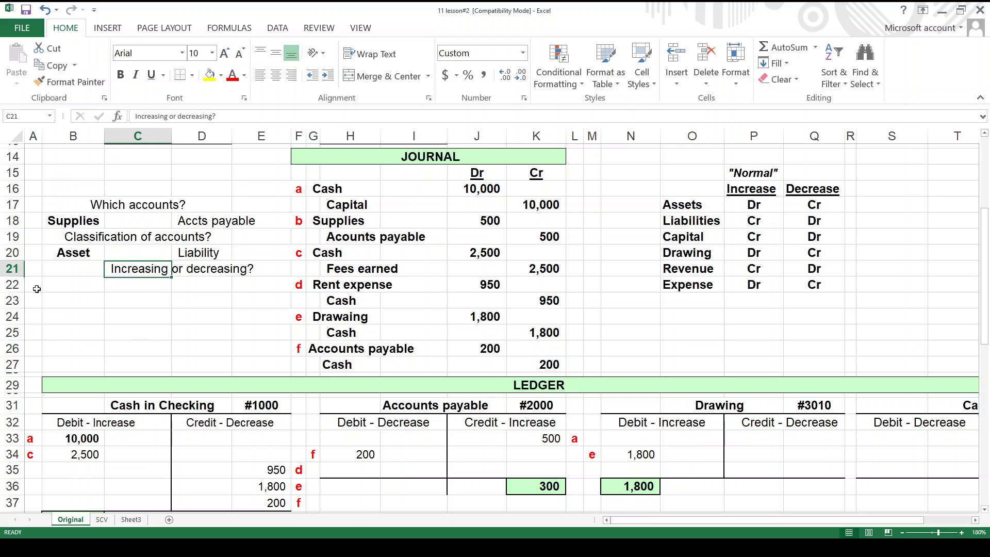
left_click(276, 76)
- Enter "+" in cells B22 and D22 to mark Supplies and Accts payable as increasing, centering the D22 entry
left_click(102, 284)
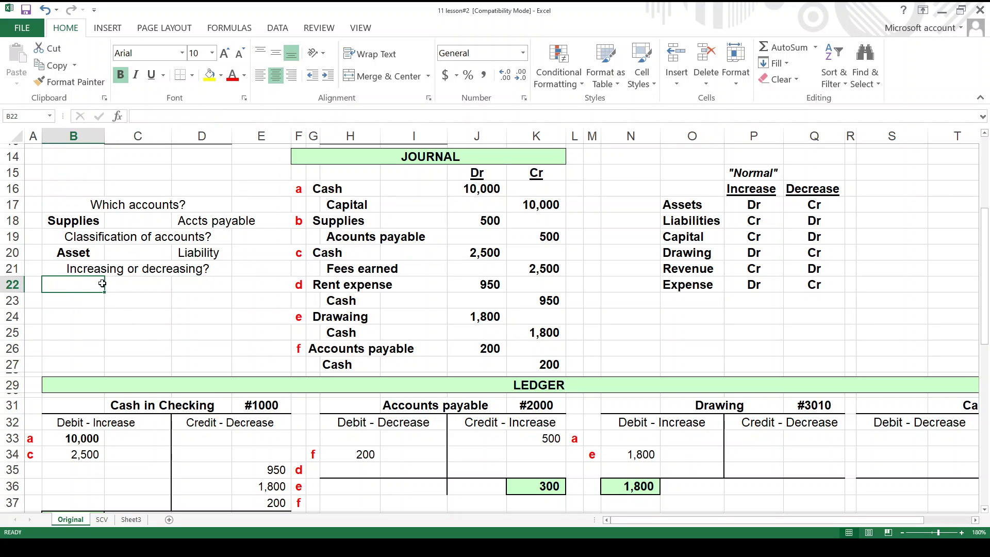
type("+")
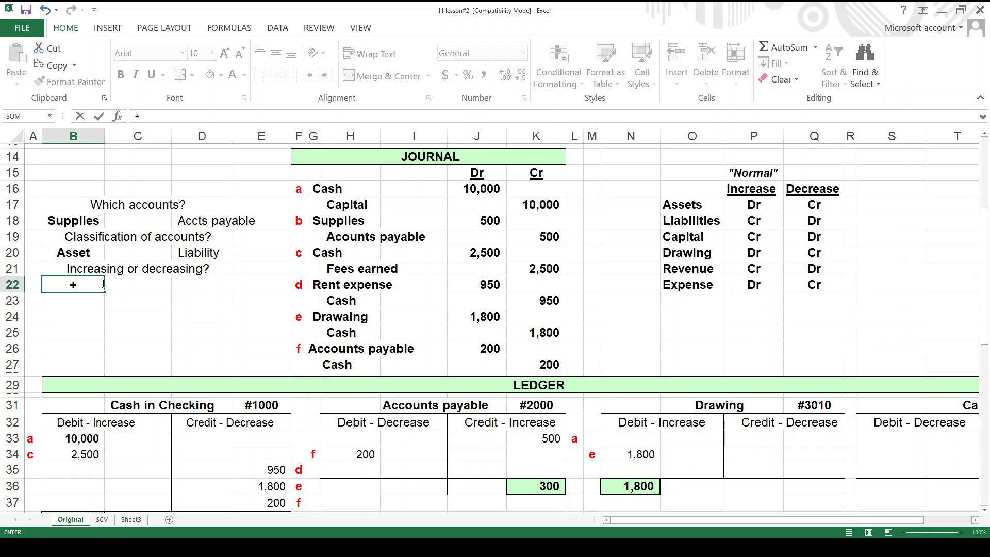
key("Tab")
key("Tab")
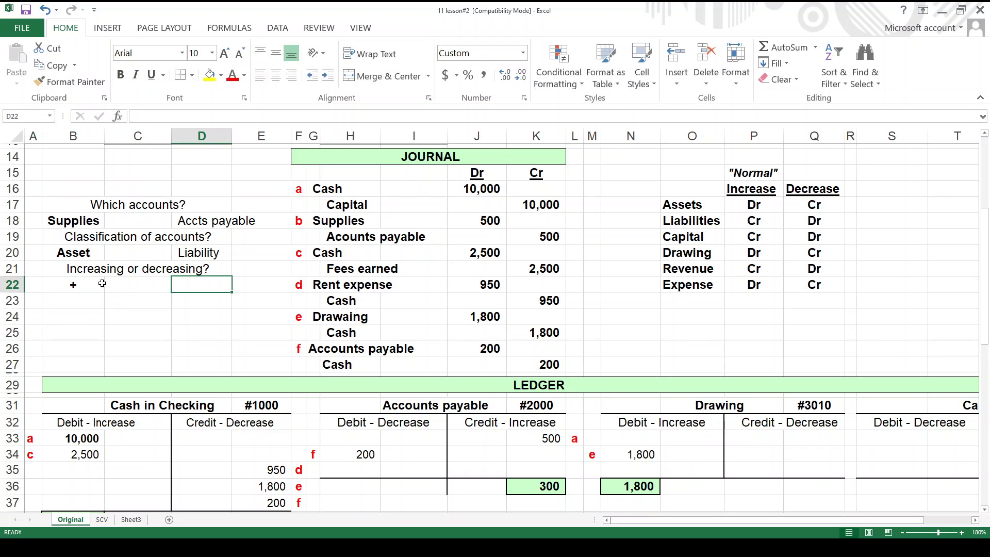
type("+")
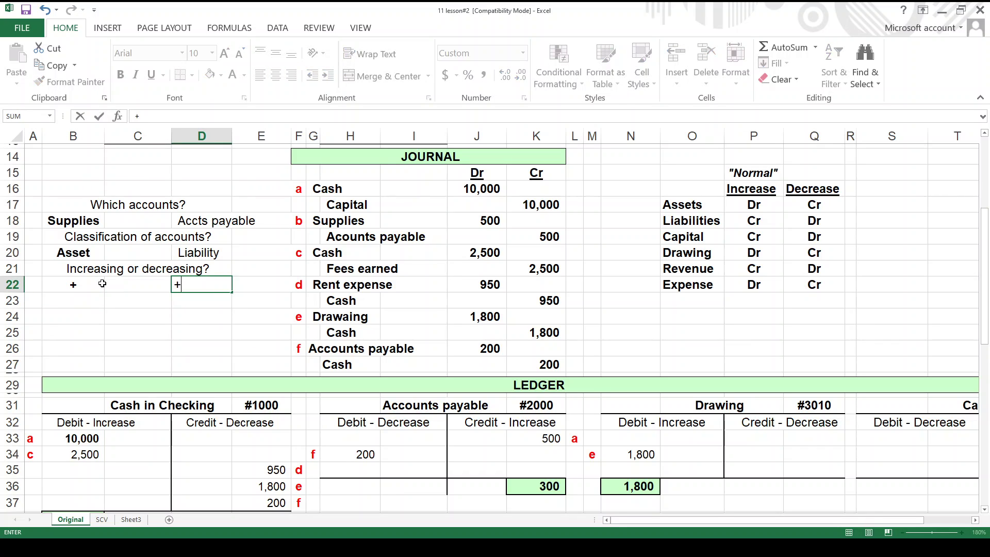
key("Return")
key("Up")
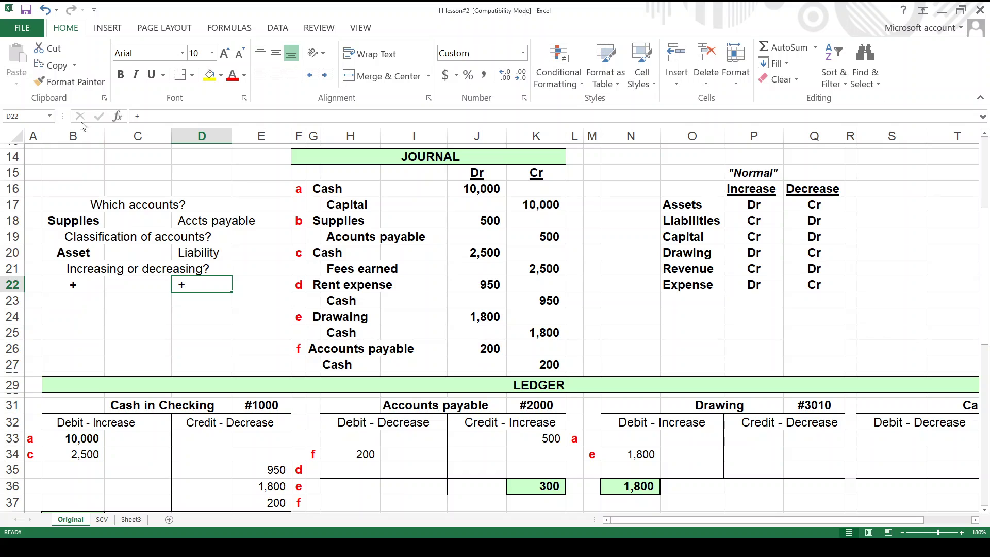
left_click(276, 76)
- Examine the three-question analysis in B17:E22 and compare the Supplies column with the debit and credit rules in O16:Q22 and its journal entry
left_click_drag(76, 198, 238, 294)
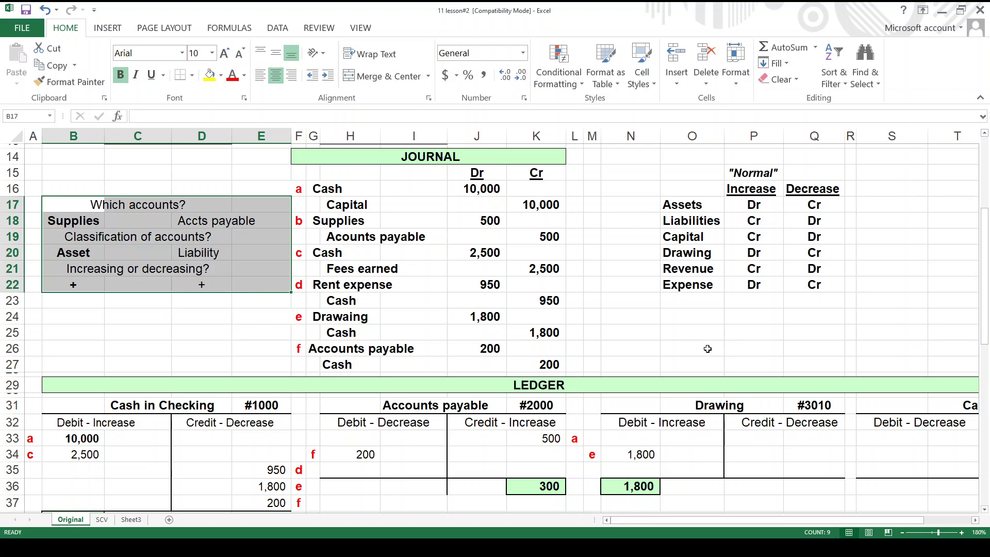
left_click(92, 227)
left_click(87, 256)
left_click(80, 284)
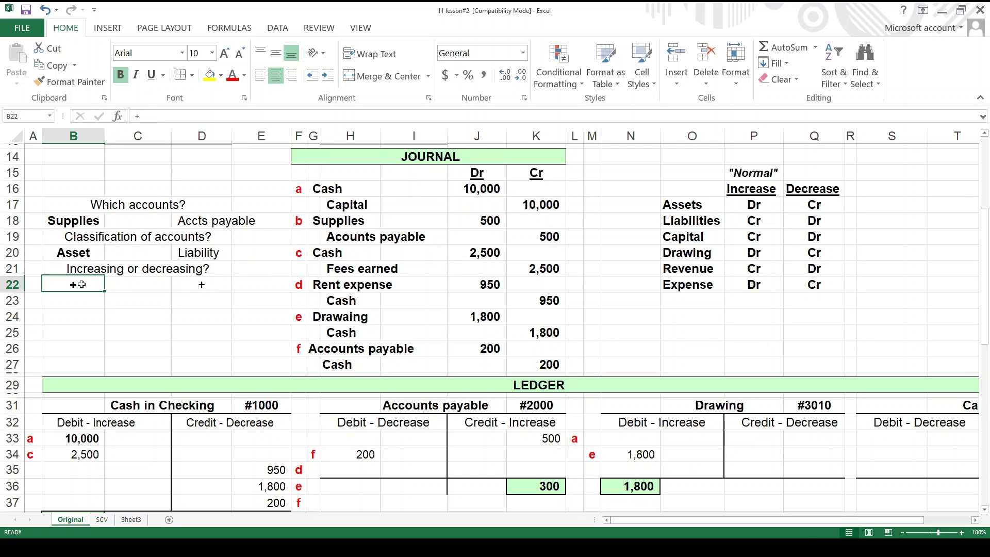
left_click(692, 207)
left_click(739, 204)
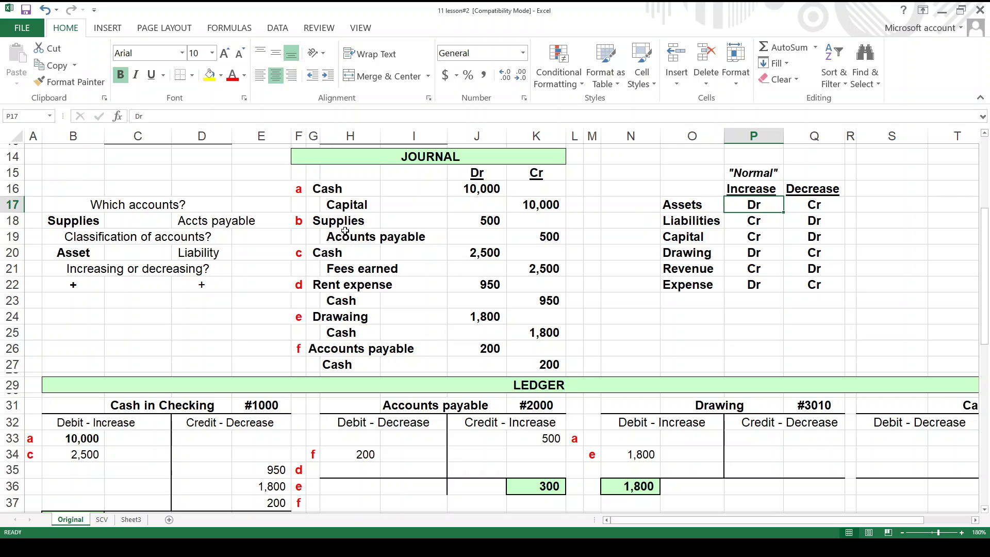
left_click(324, 225)
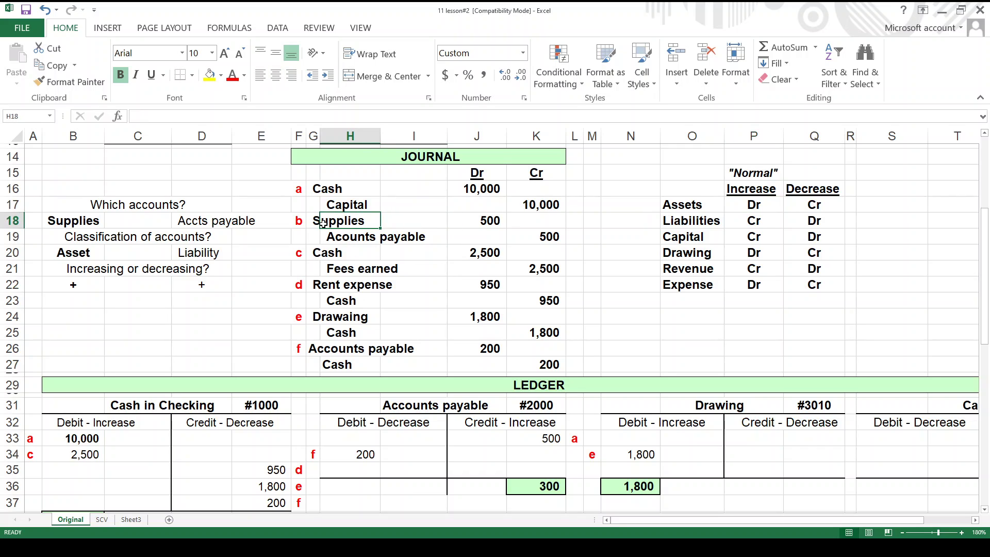
left_click(135, 211)
left_click(136, 236)
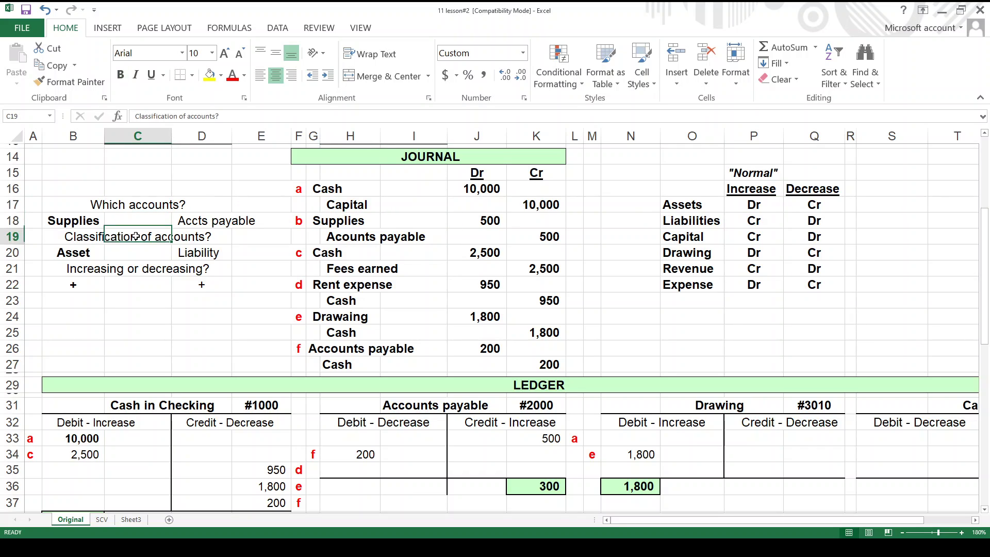
left_click(145, 269)
left_click_drag(689, 185, 798, 293)
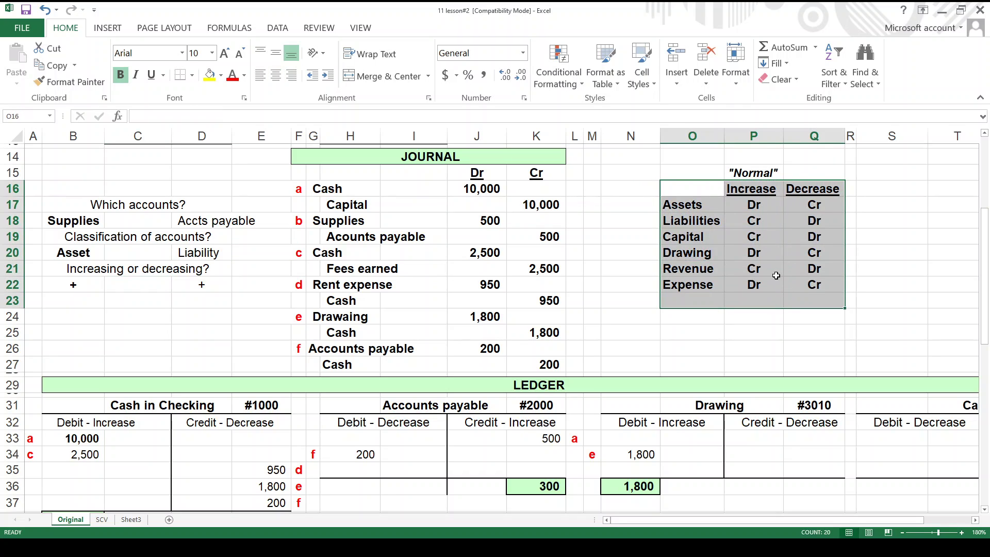
left_click_drag(75, 223, 75, 286)
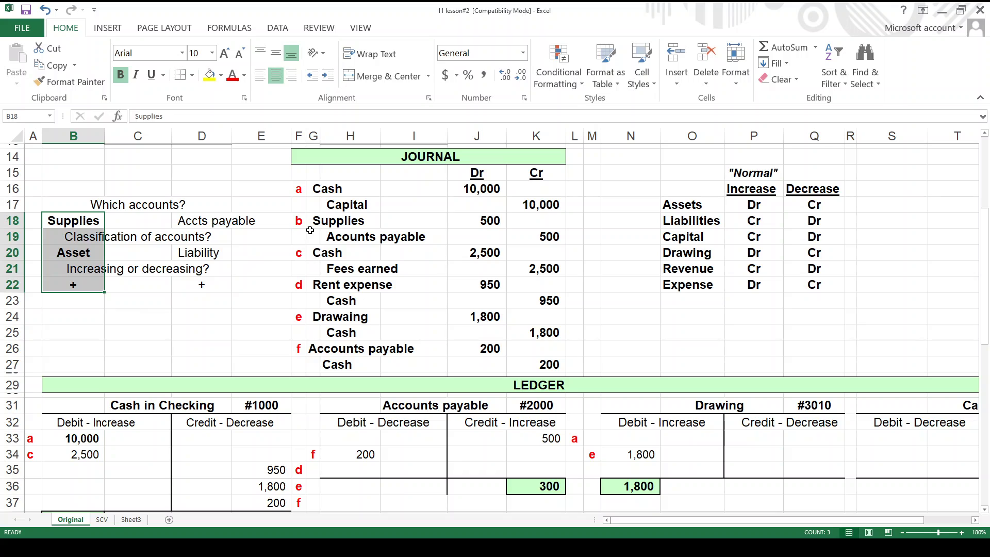
left_click(323, 219)
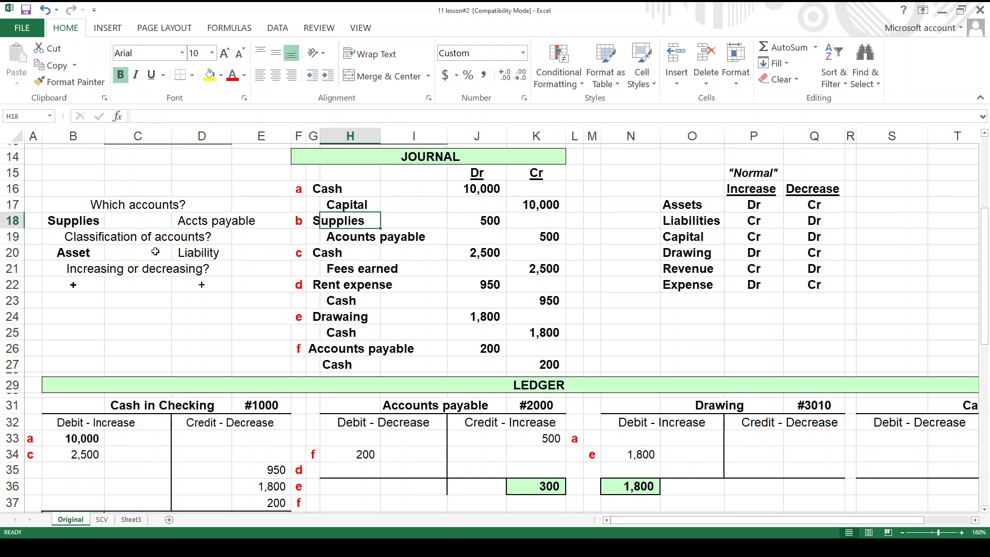
- Review the Accts payable answers and fill the normal increase cells for Assets and Liabilities, P17:P18, with yellow
left_click(198, 231)
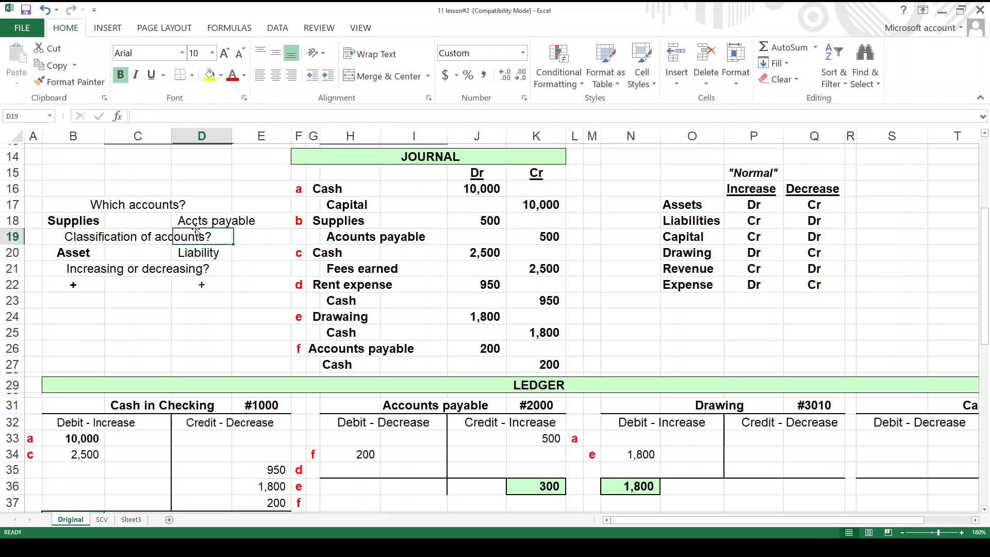
left_click(198, 268)
left_click(200, 284)
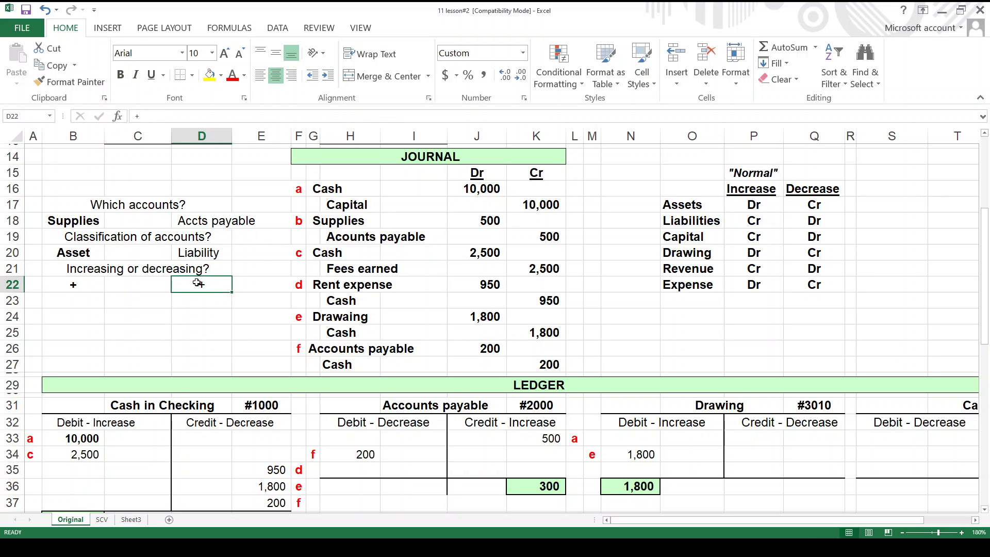
left_click(756, 220)
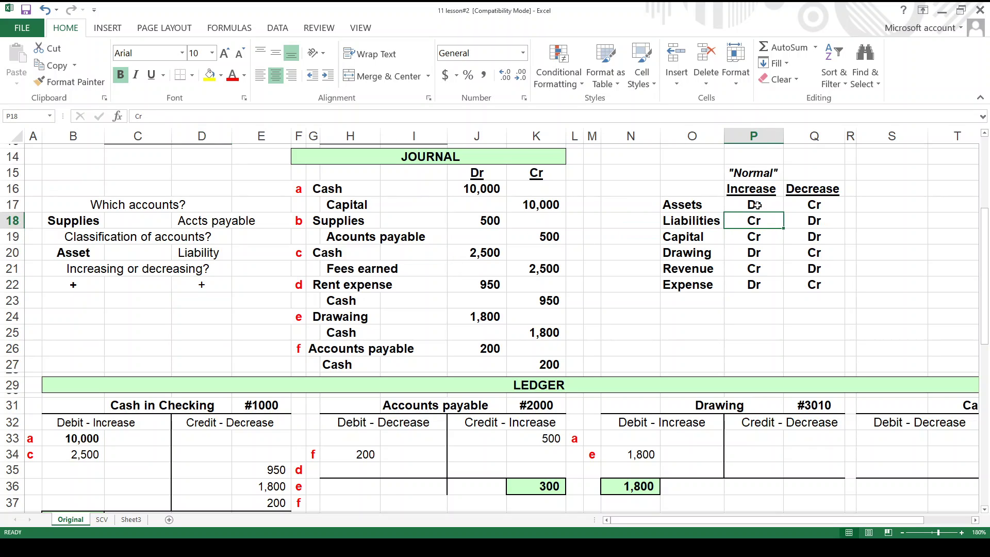
left_click_drag(755, 205, 754, 221)
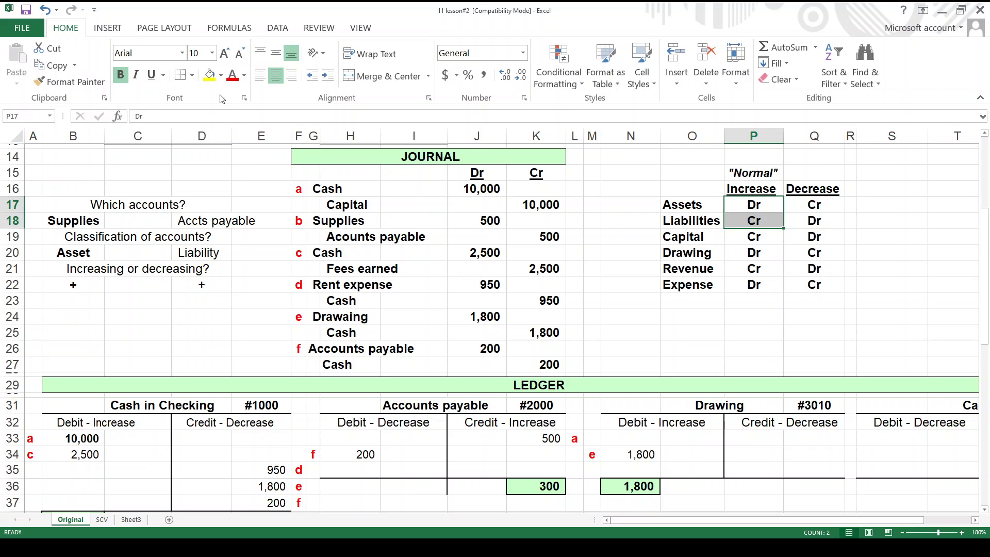
left_click(209, 76)
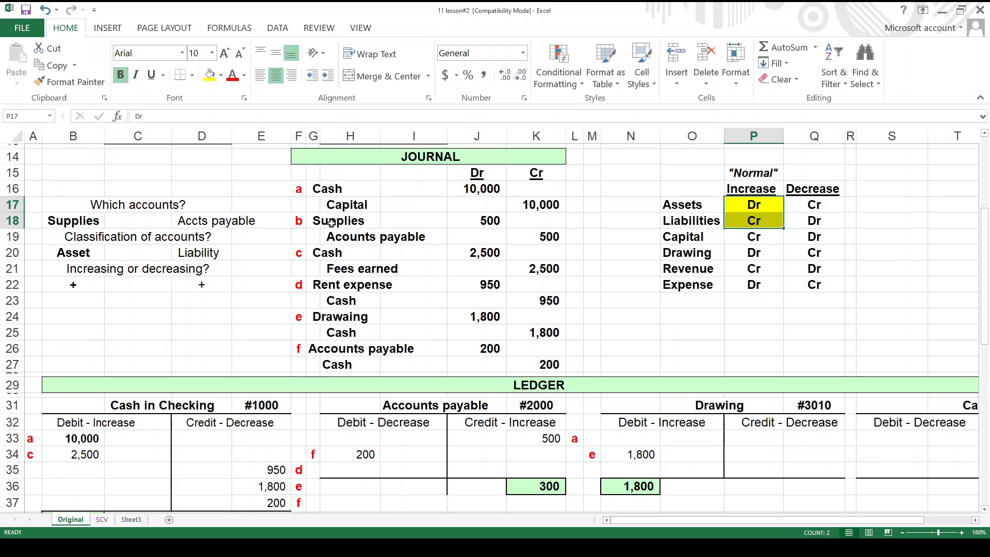
- Review transaction b's journal entry and check transaction c's Cash and Fees earned against the increase rules for Assets and Revenue
left_click_drag(332, 222, 513, 234)
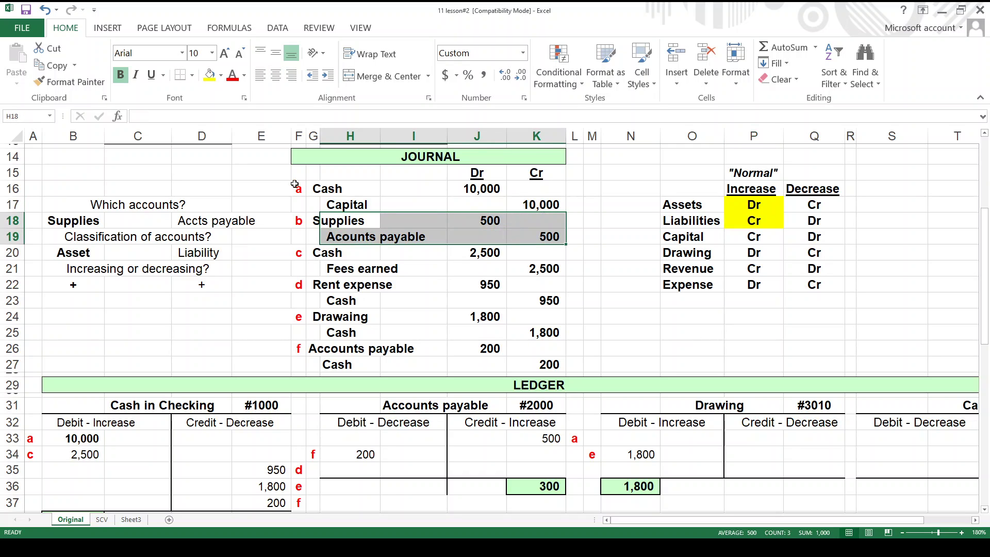
left_click(631, 357)
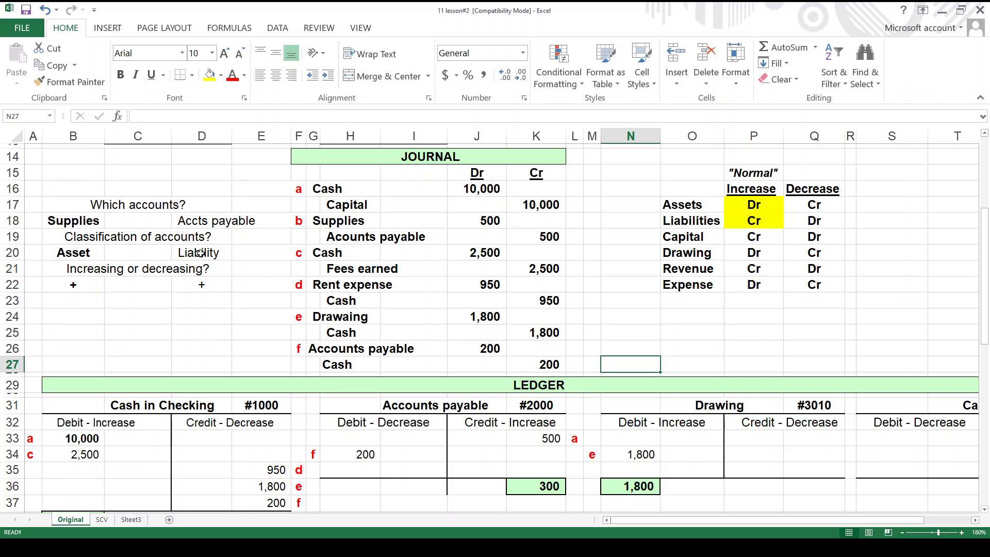
left_click(707, 246)
left_click_drag(307, 224, 417, 237)
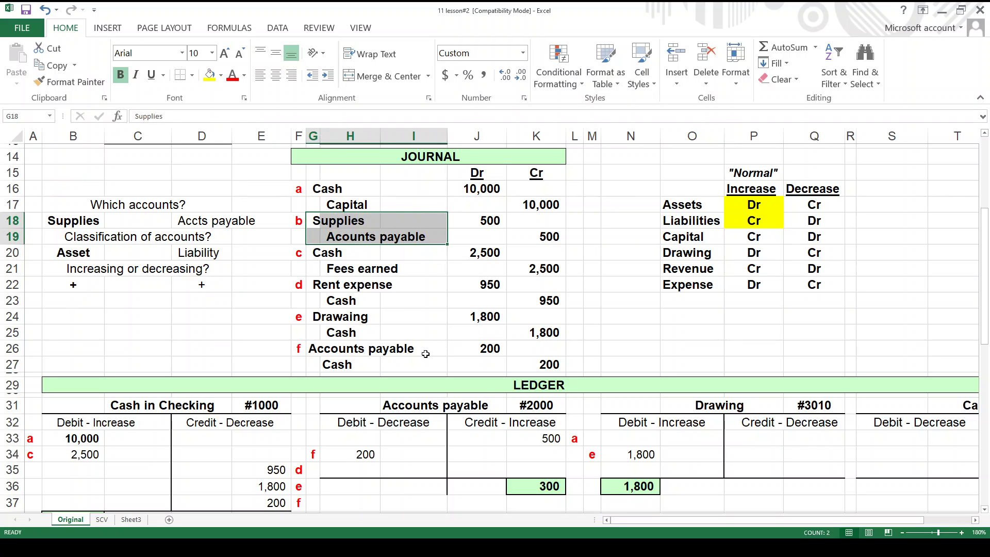
left_click(323, 253)
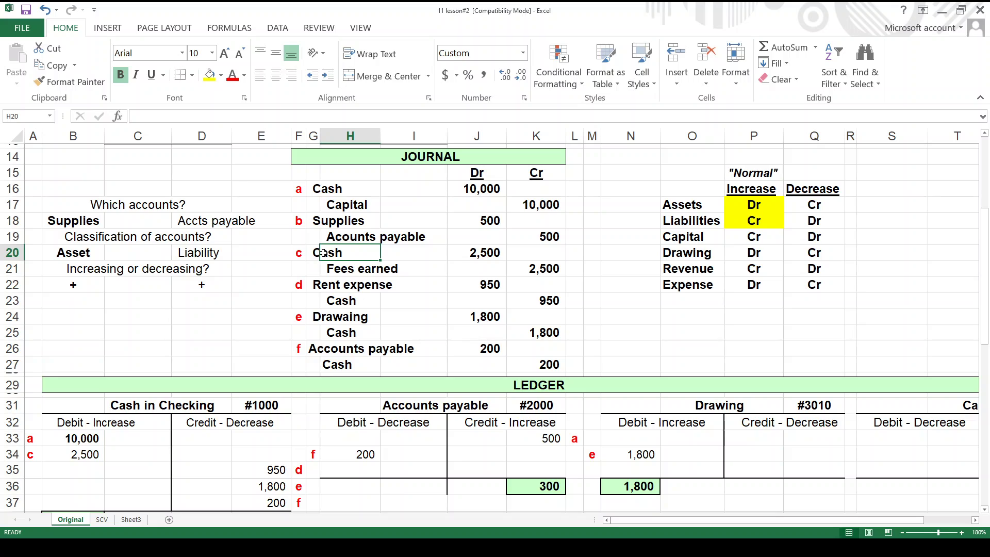
left_click(316, 253)
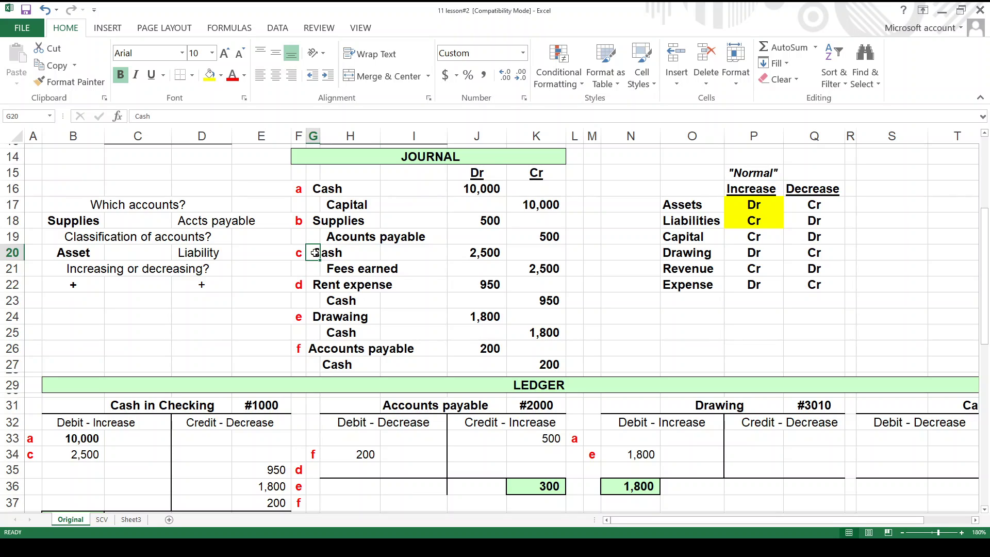
left_click(760, 207)
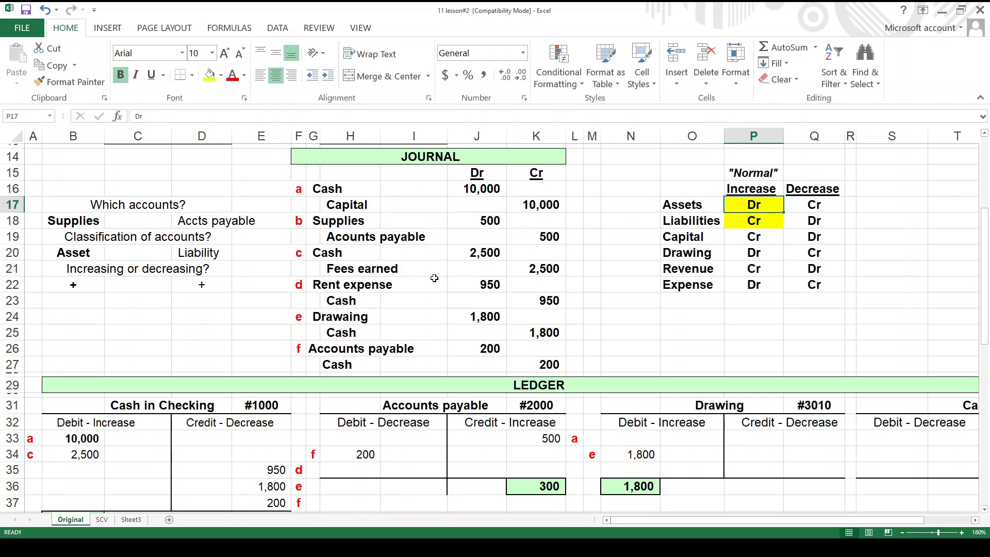
left_click(353, 269)
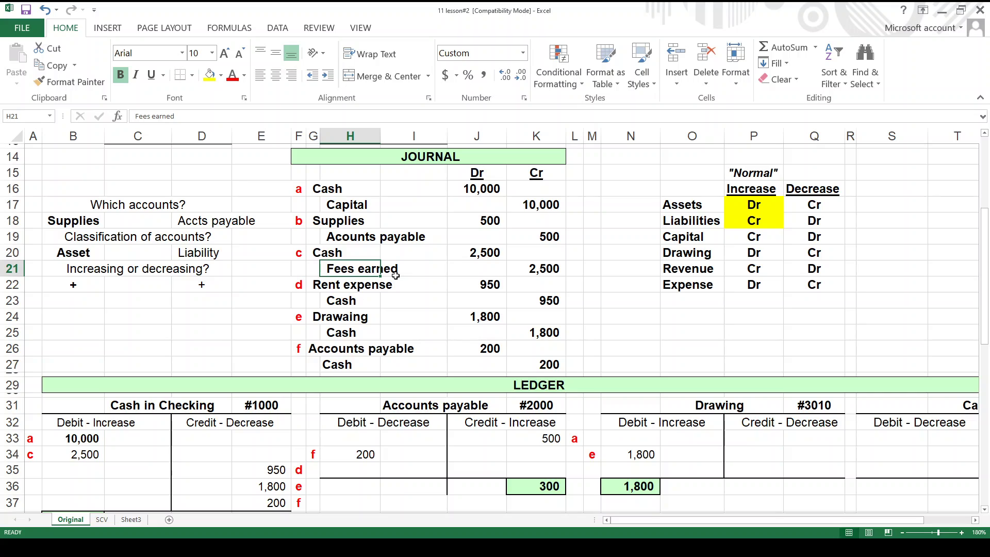
left_click(717, 266)
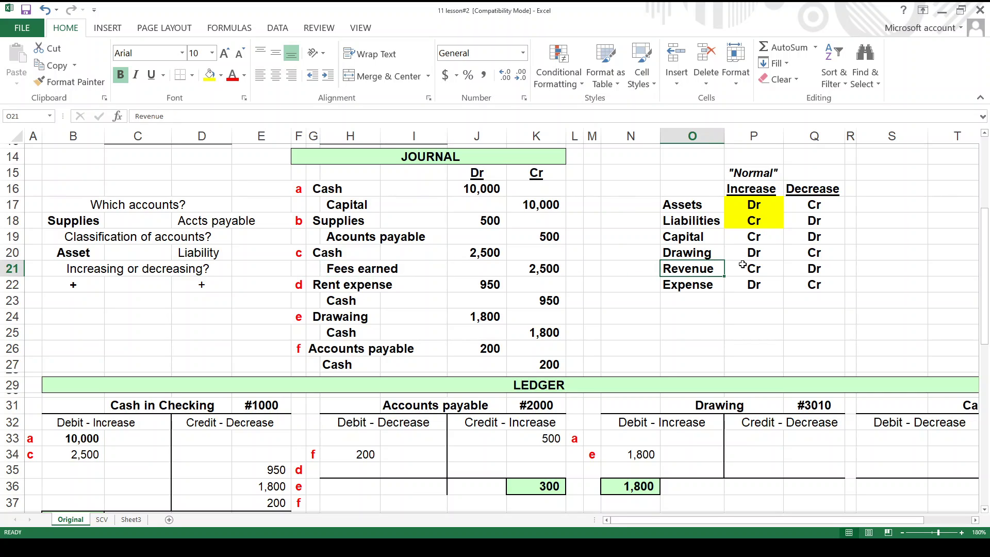
left_click(742, 264)
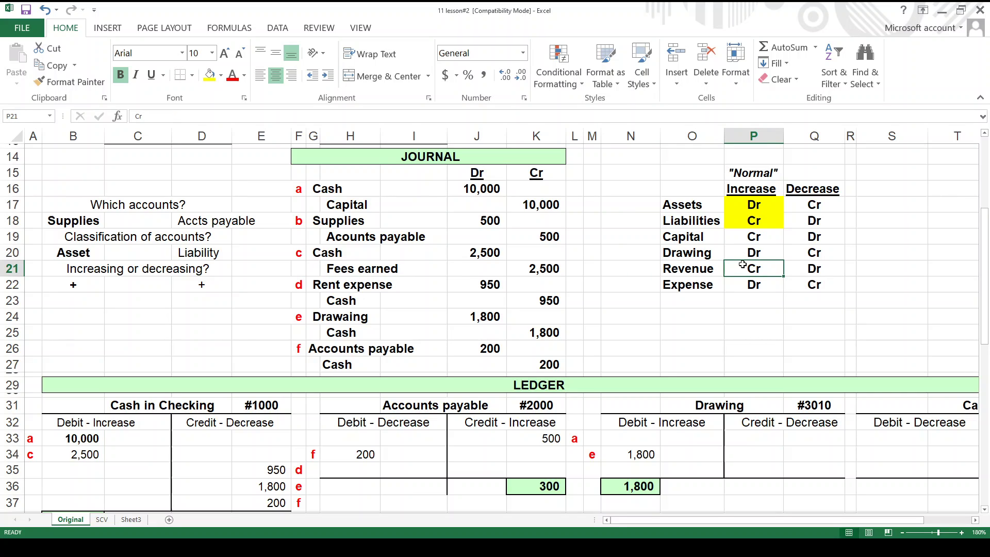
- Check transaction d's Rent expense and Cash against the increase rule for Expense and the decrease rule for Assets
left_click(331, 282)
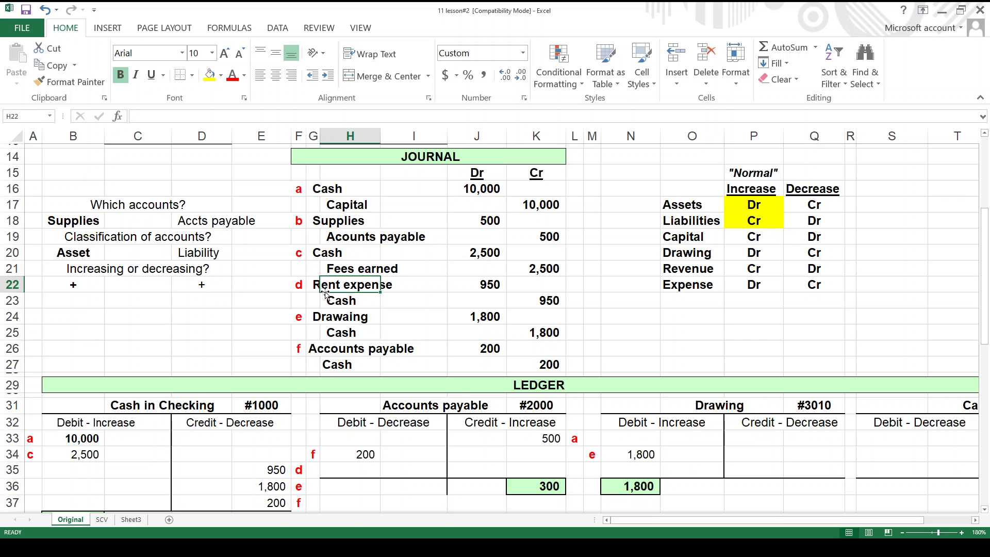
left_click(316, 284)
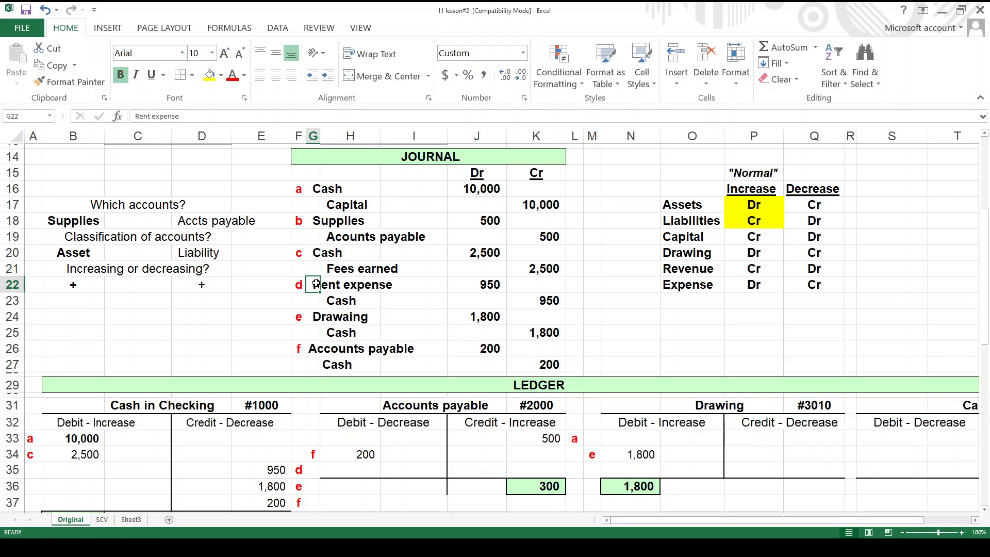
left_click(763, 284)
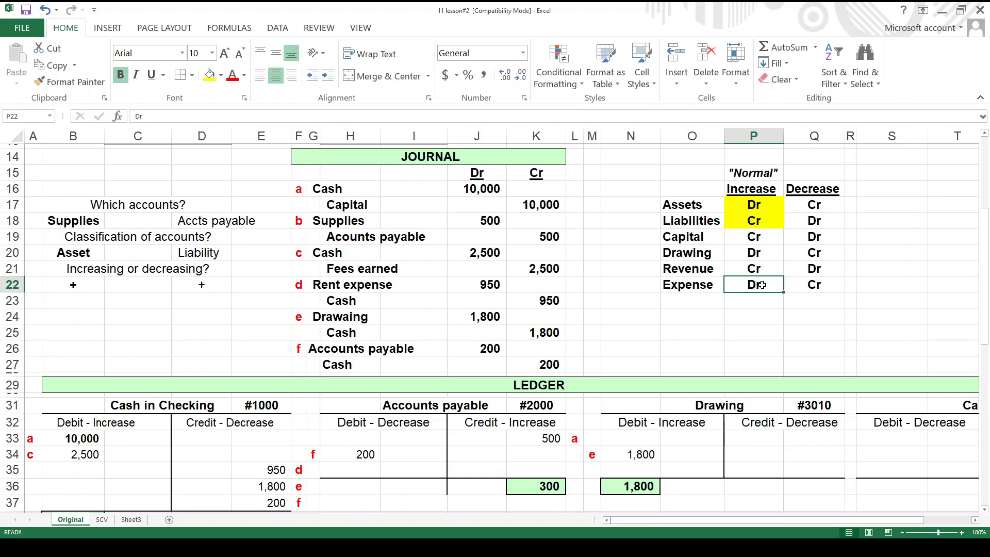
left_click(342, 298)
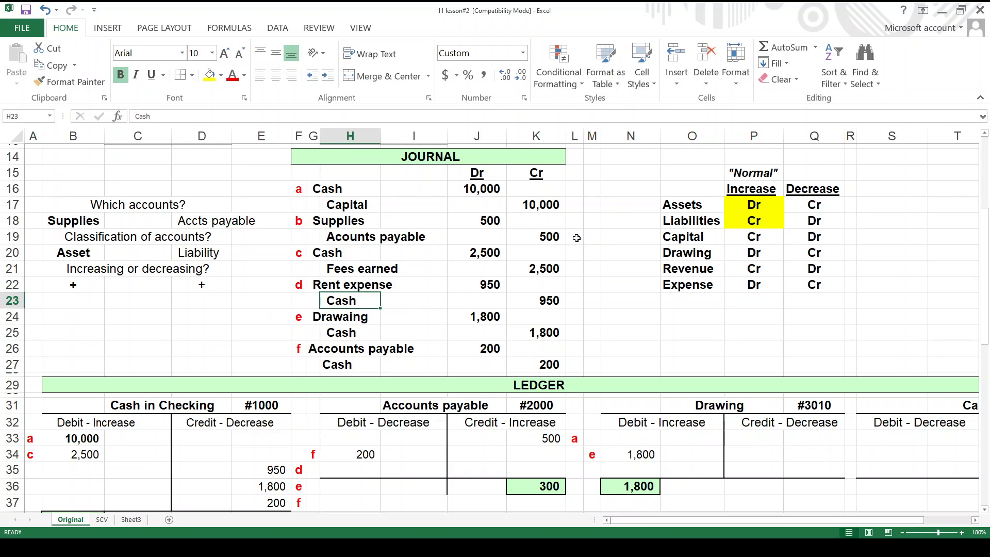
left_click(665, 209)
left_click(823, 207)
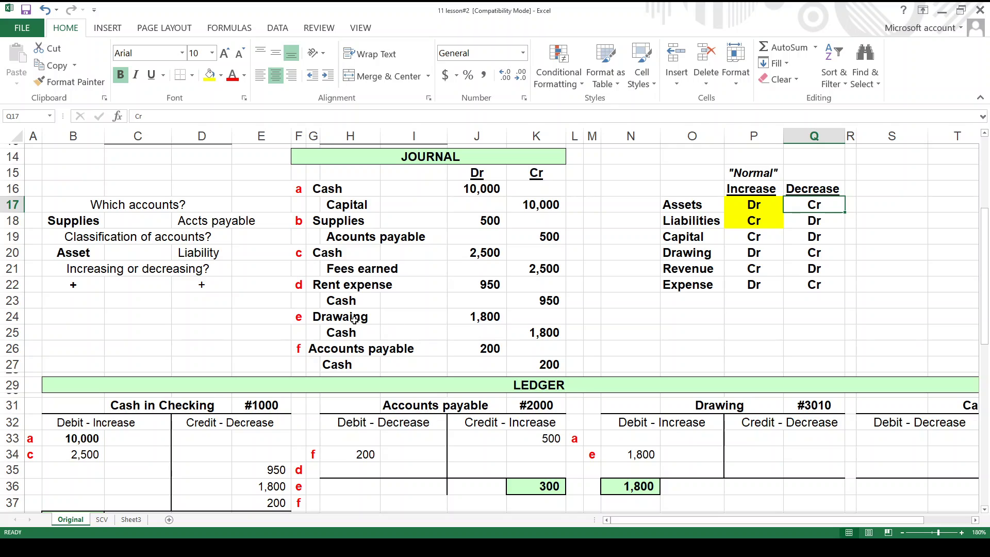
- Correct the misspelled account name in transaction e's journal entry, cell G24, to "Drawing"
left_click(321, 316)
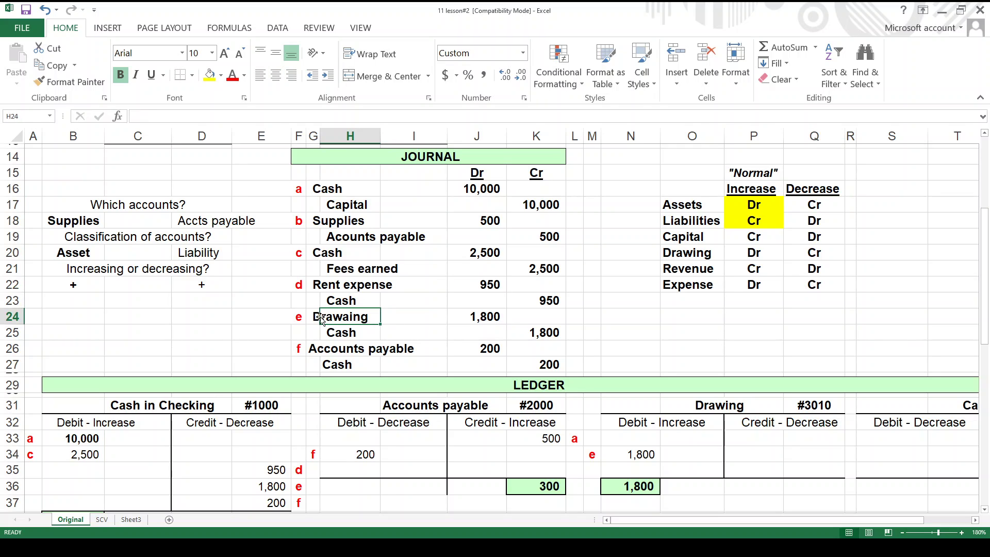
left_click(316, 316)
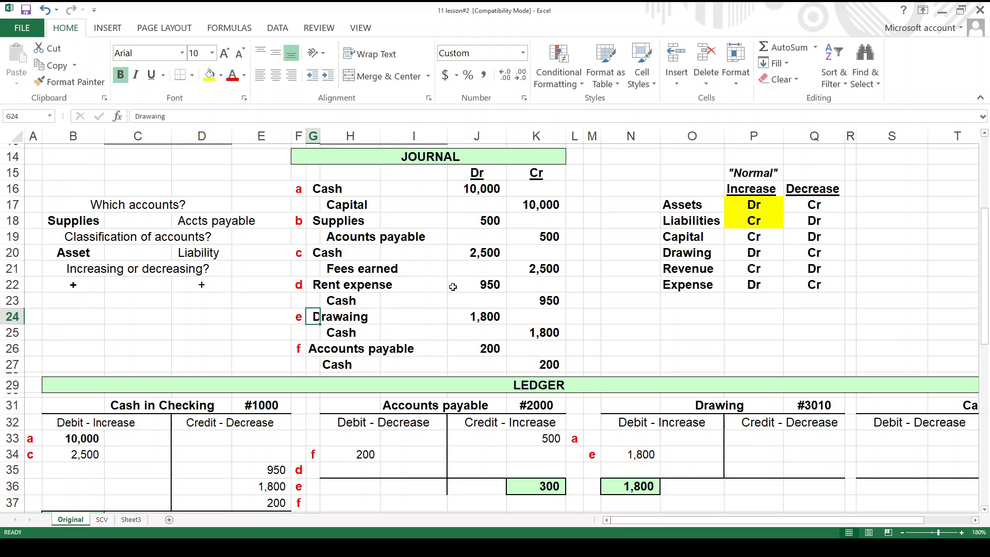
key("F2")
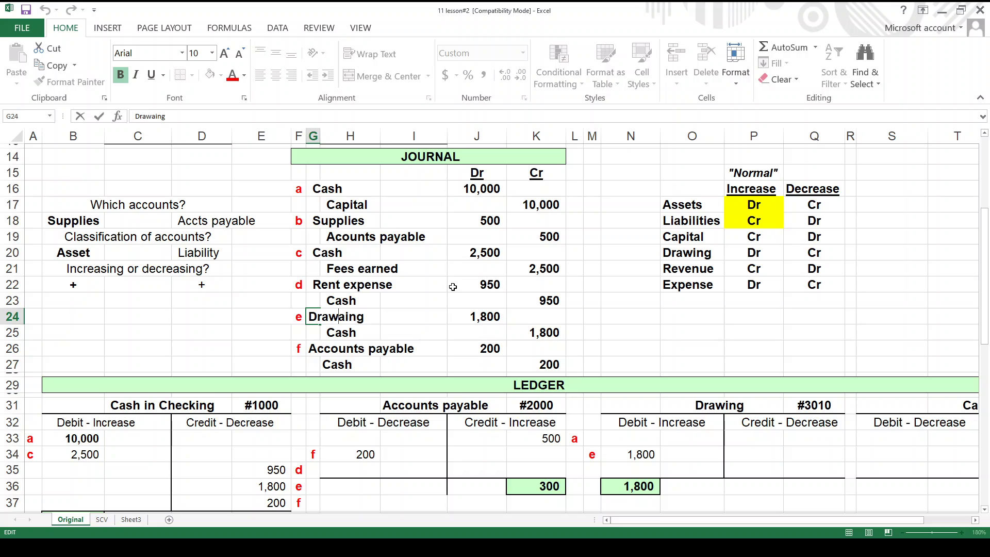
key("Return")
key("Up")
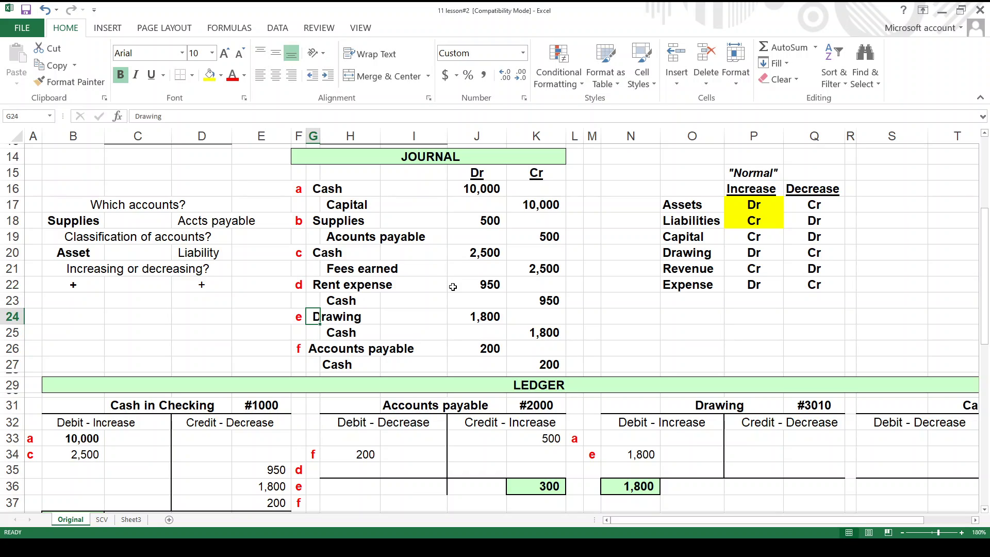
- Check transaction e's Drawing and Cash against the Drawing increase rule and the Assets decrease rule
left_click(739, 255)
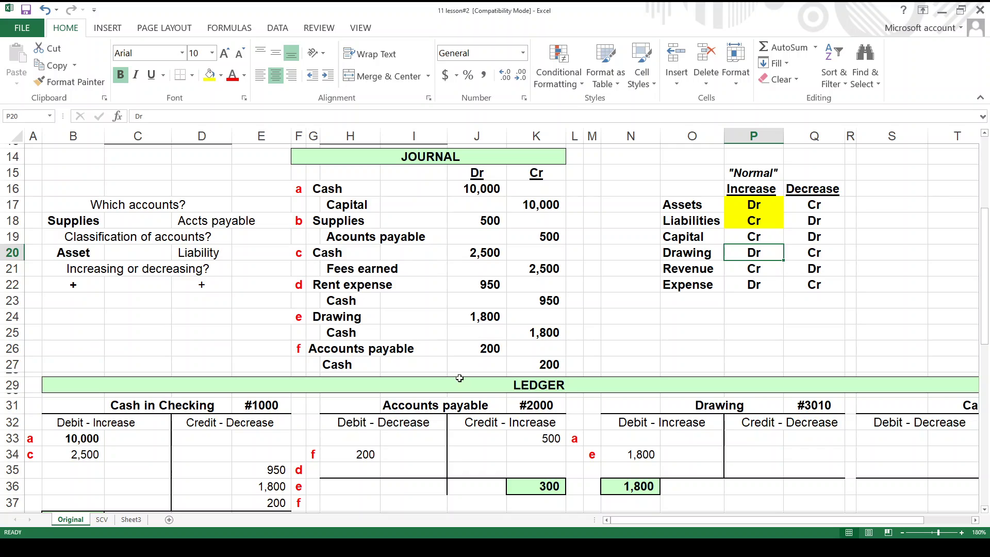
left_click_drag(322, 317, 496, 322)
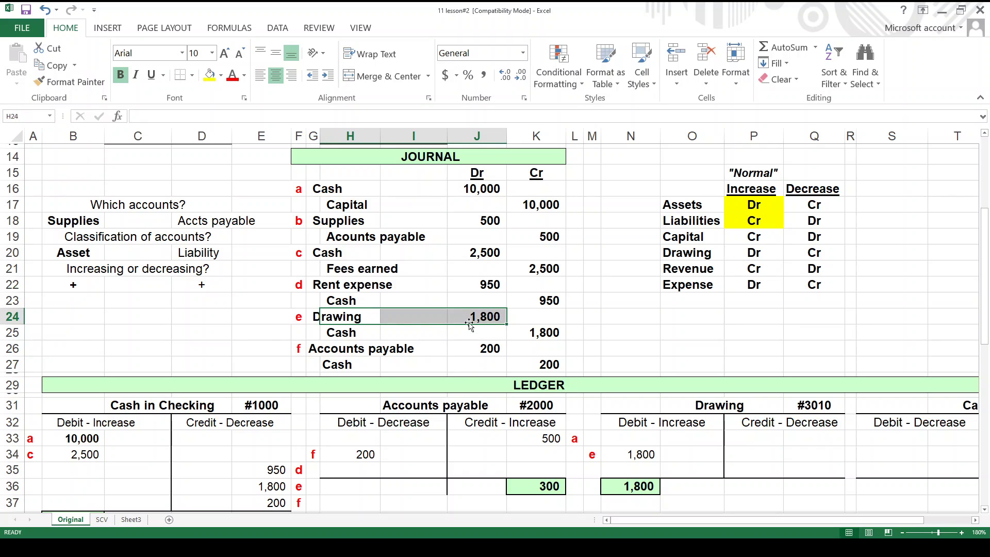
left_click(743, 256)
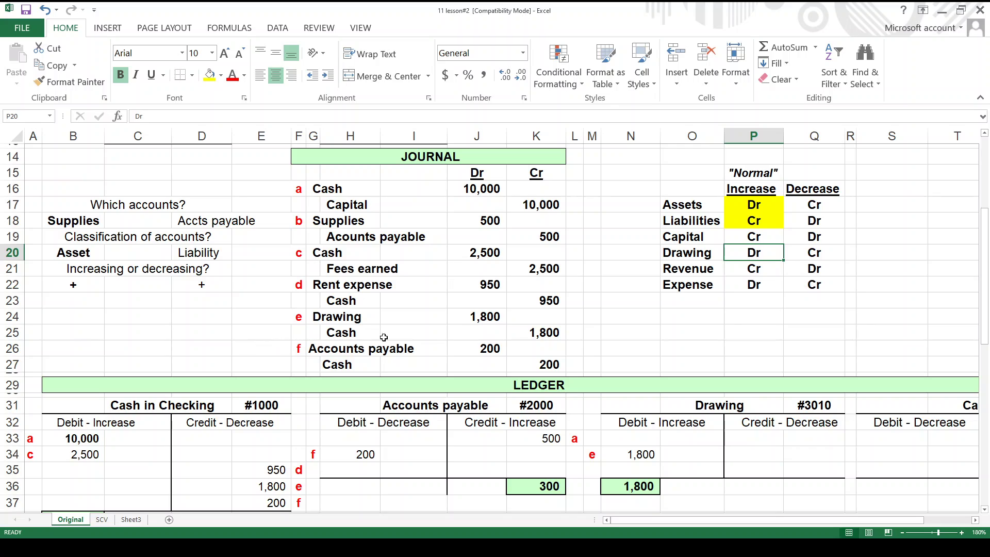
left_click(344, 333)
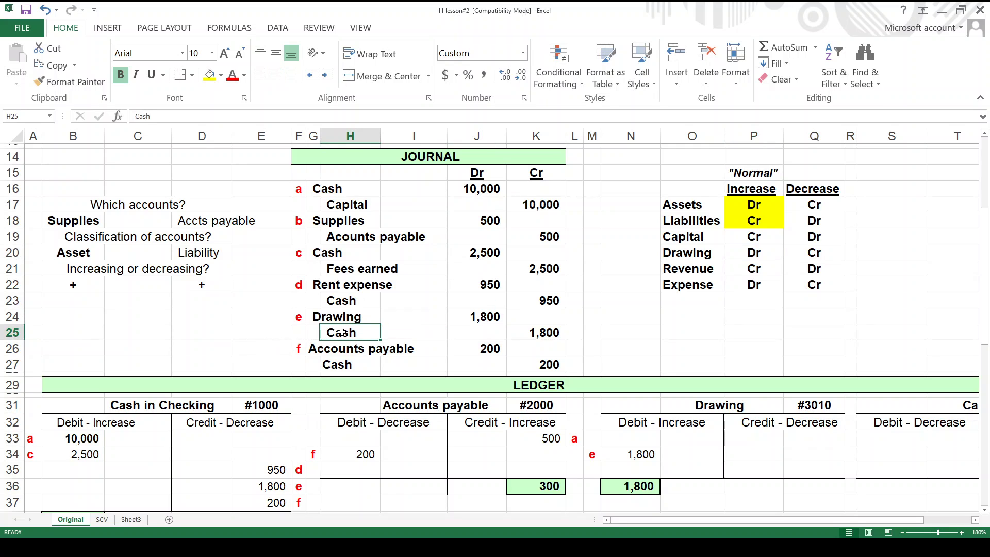
left_click(793, 210)
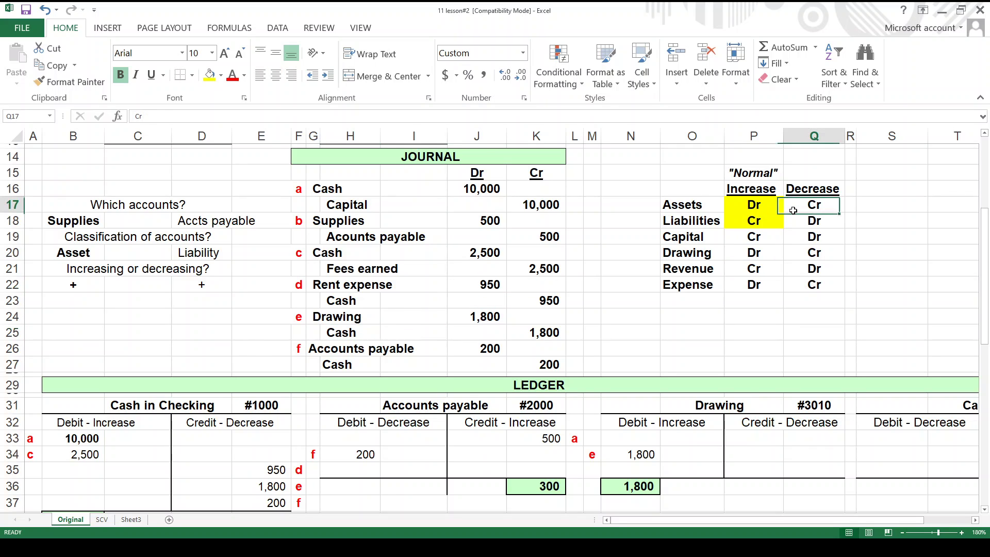
- Check transaction f's Accounts payable and Cash entry against the decrease rule for Liabilities and review its credit amount
left_click(319, 352)
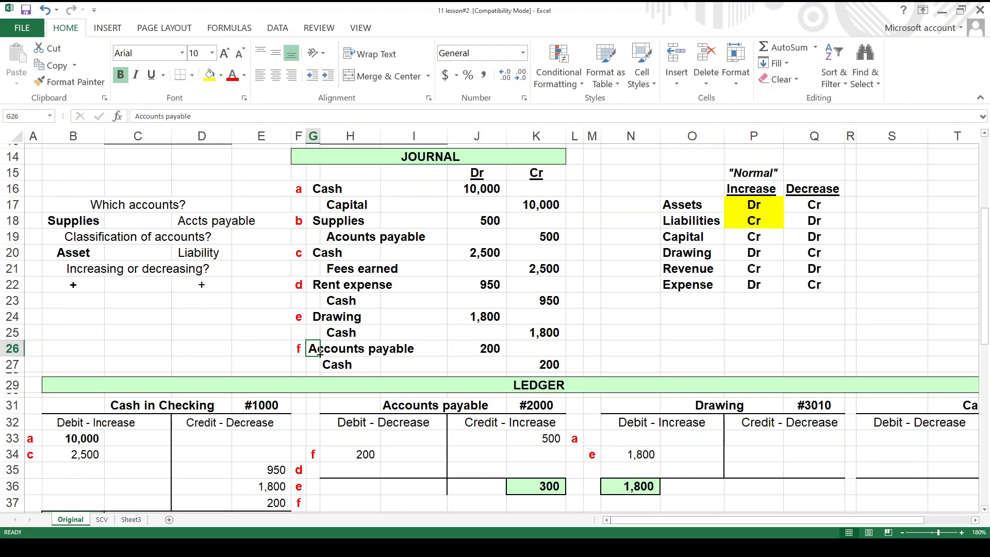
left_click(694, 226)
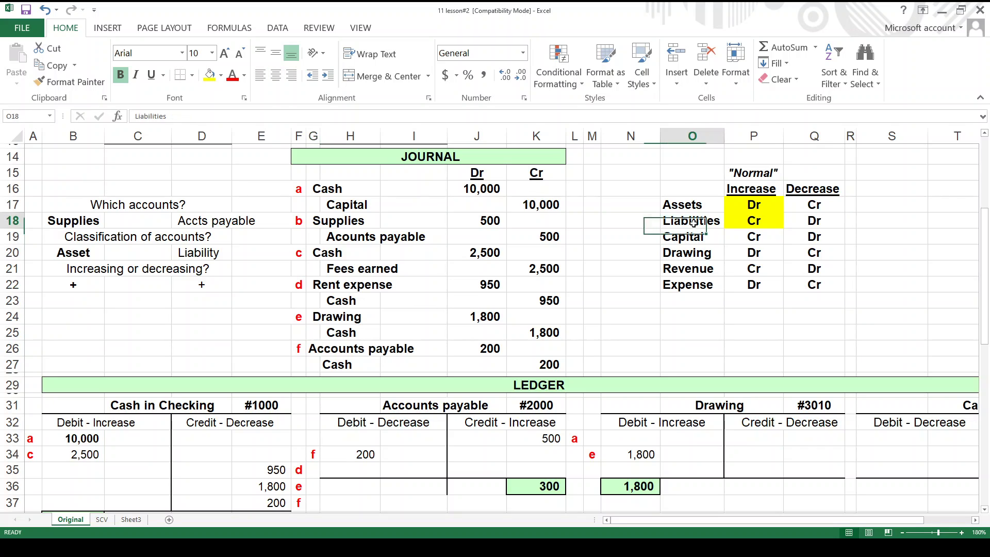
left_click(827, 219)
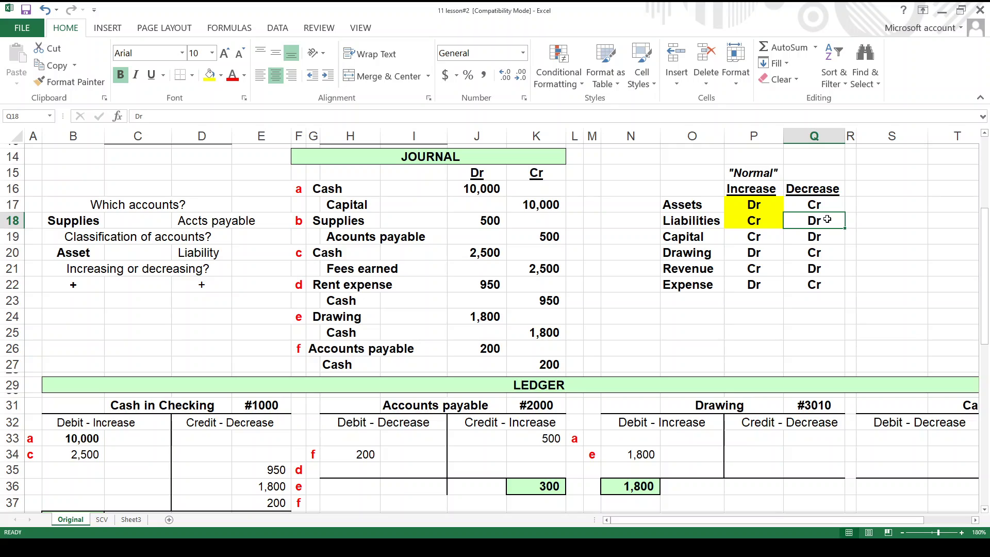
left_click(362, 367)
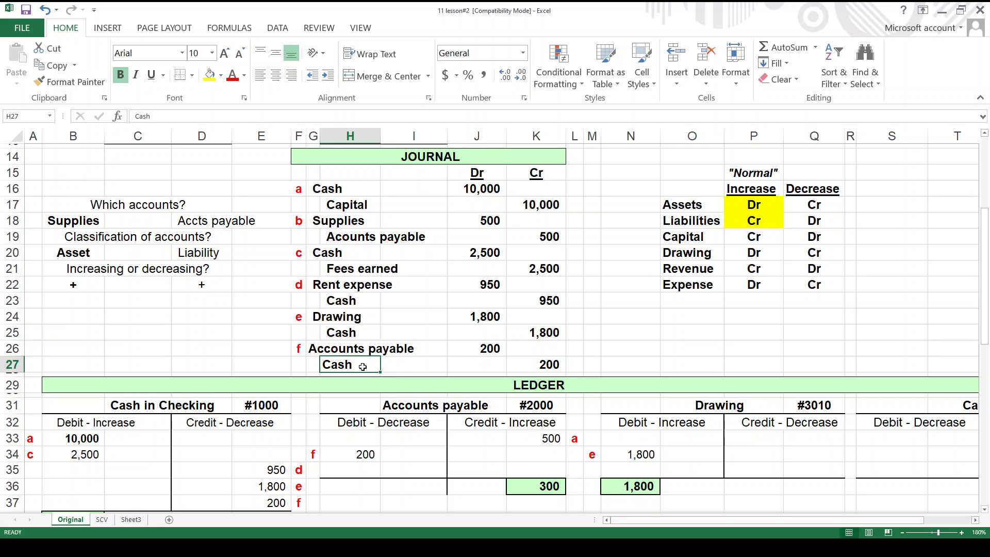
left_click(547, 369)
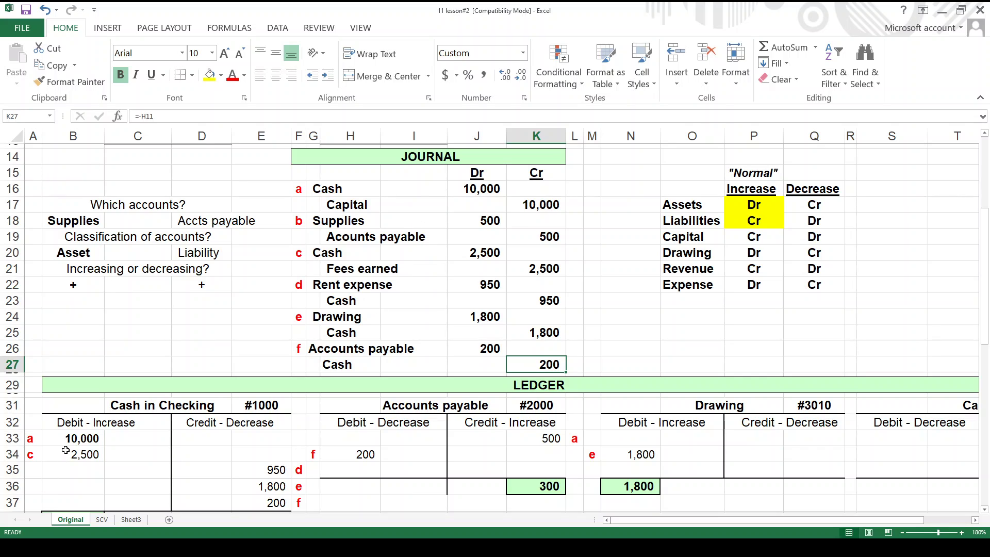
- Review the Cash in Checking debit postings in B33:B34 and the complete journal in F14:K27
left_click_drag(69, 438, 69, 451)
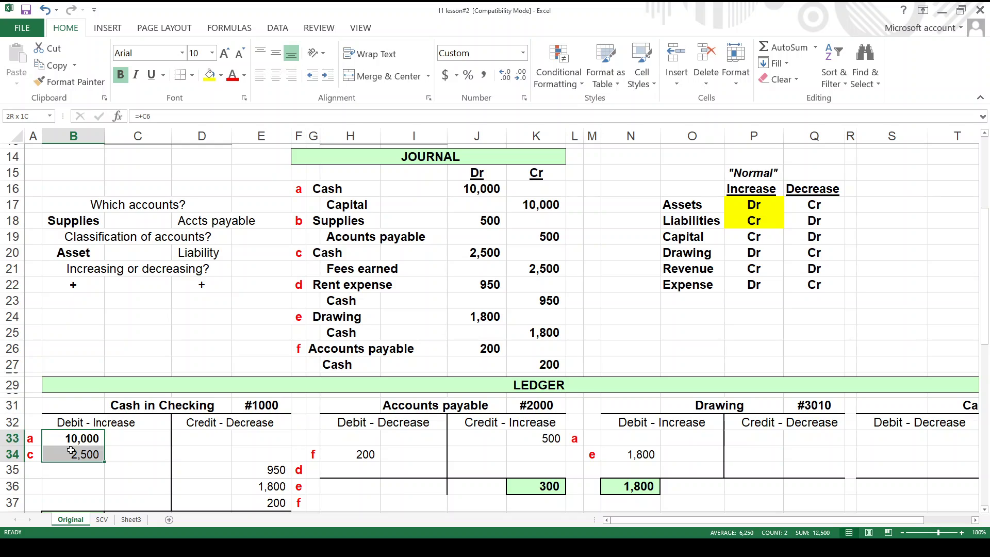
left_click_drag(298, 164, 536, 191)
left_click_drag(299, 157, 525, 362)
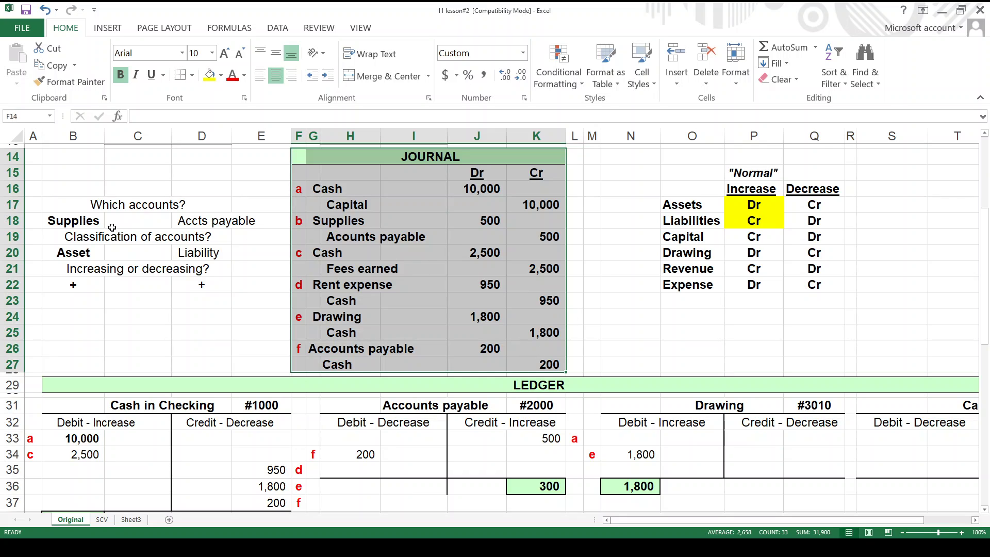
- Make all text in the three-question analysis block B17:E22 bold
left_click_drag(58, 205, 235, 287)
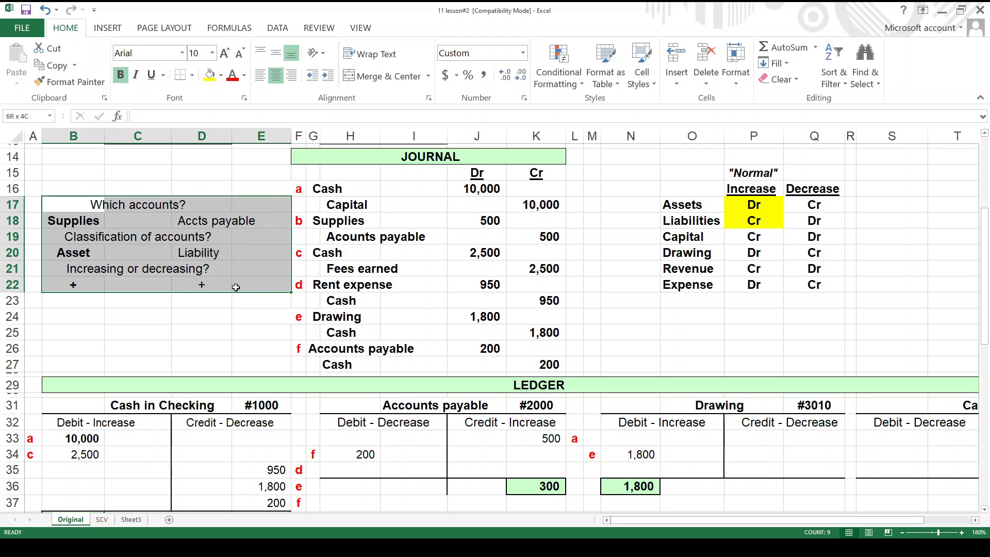
left_click(119, 76)
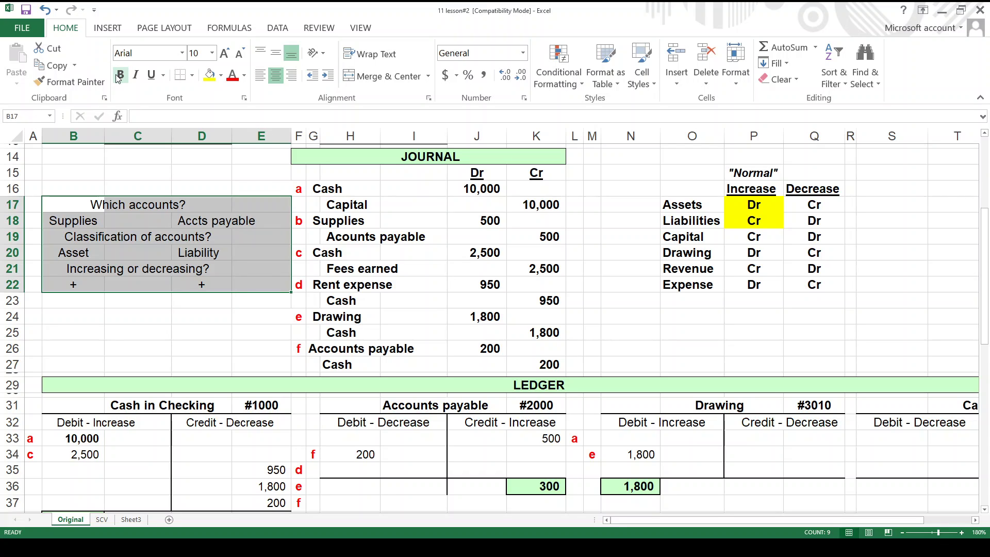
left_click(119, 75)
left_click(189, 360)
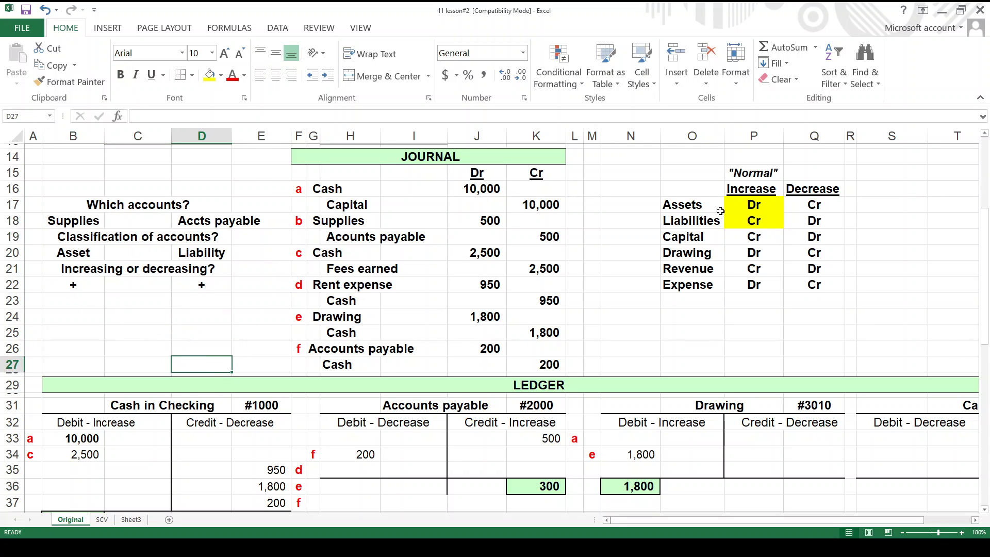
- Review the debit and credit rules and journal entries a and b, and trace transaction b's Supplies to its ledger posting in B42
left_click_drag(692, 180, 794, 287)
left_click(331, 195)
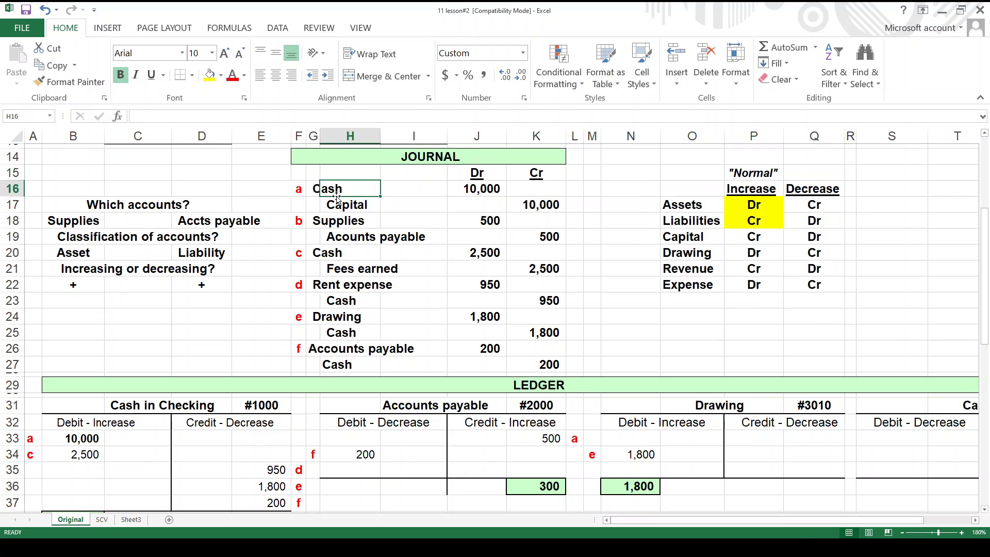
left_click(343, 209)
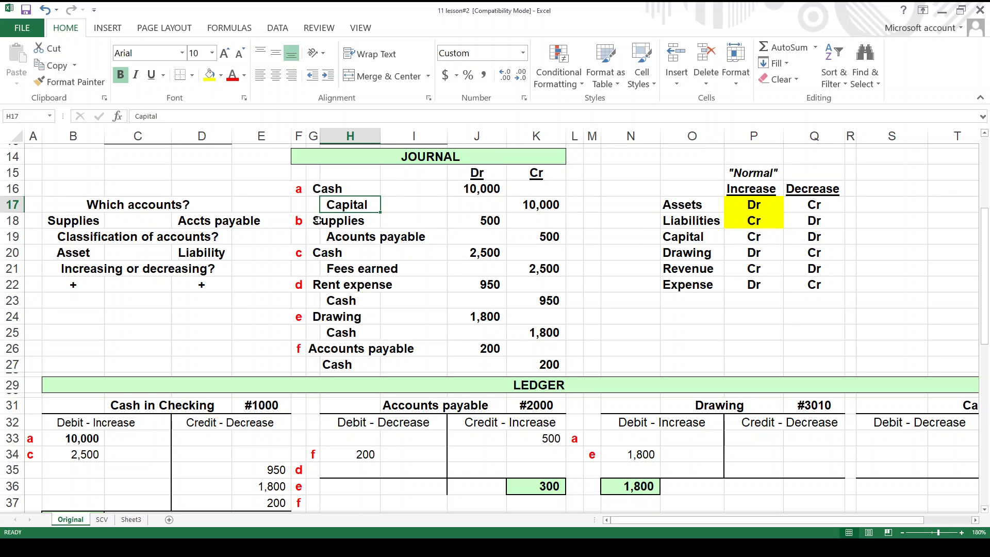
left_click(318, 221)
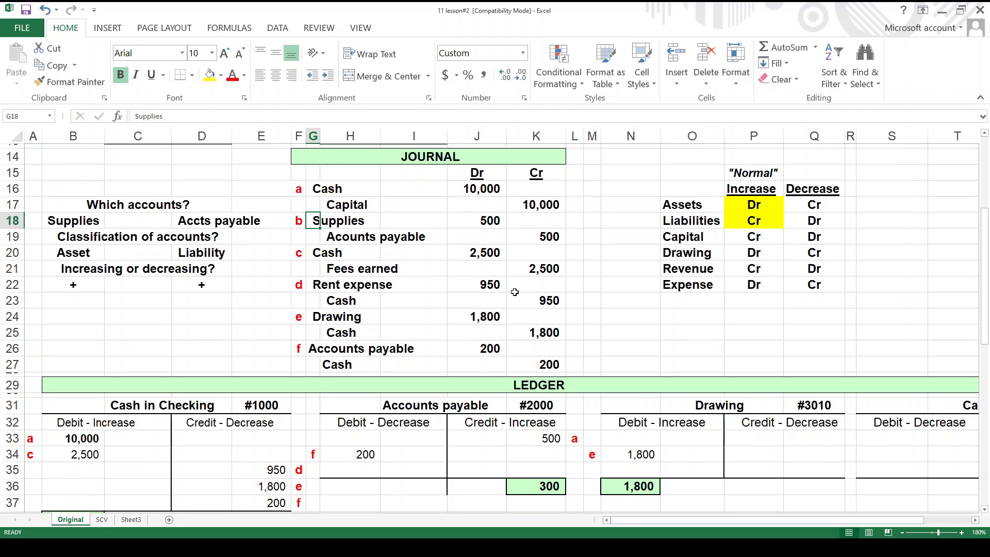
scroll(985, 204, "up", 5)
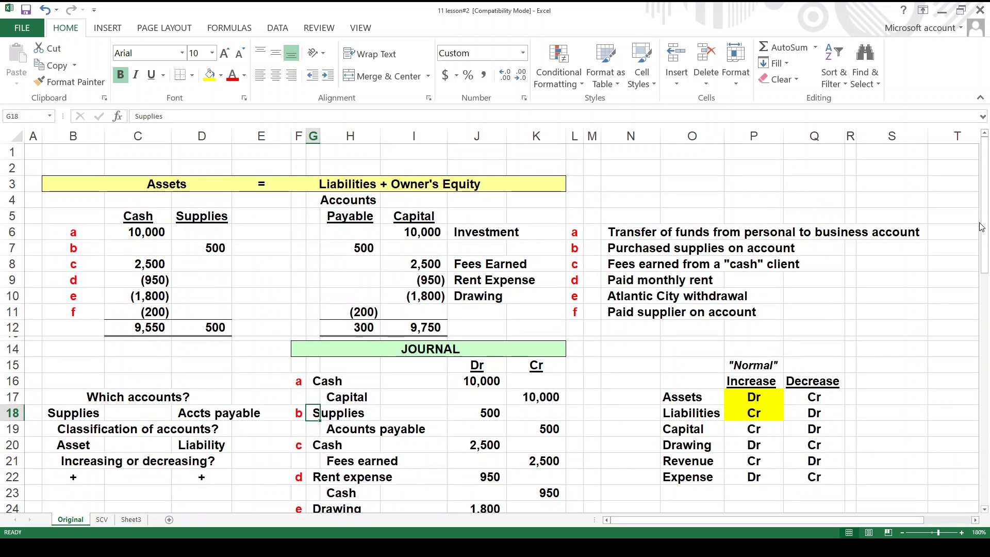
scroll(986, 239, "down", 6)
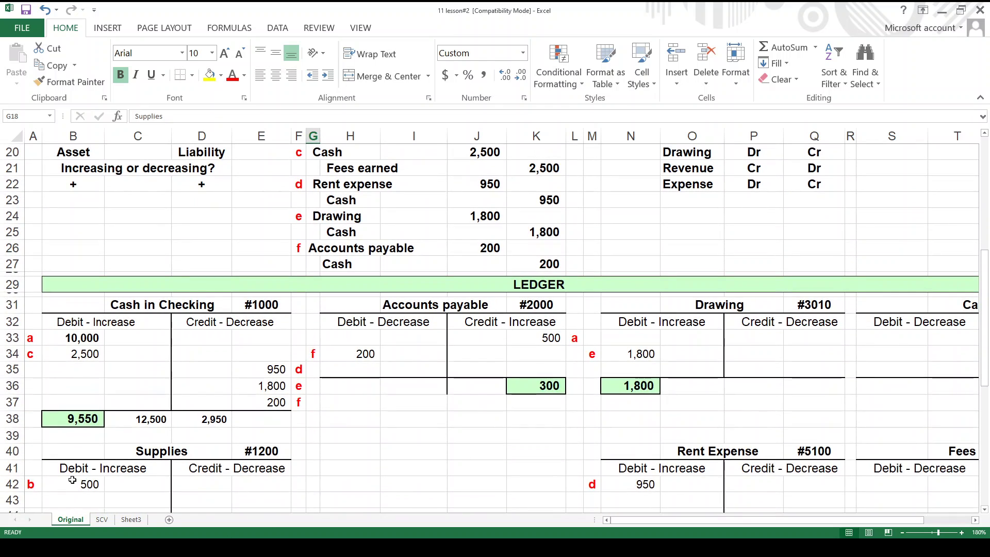
left_click(73, 479)
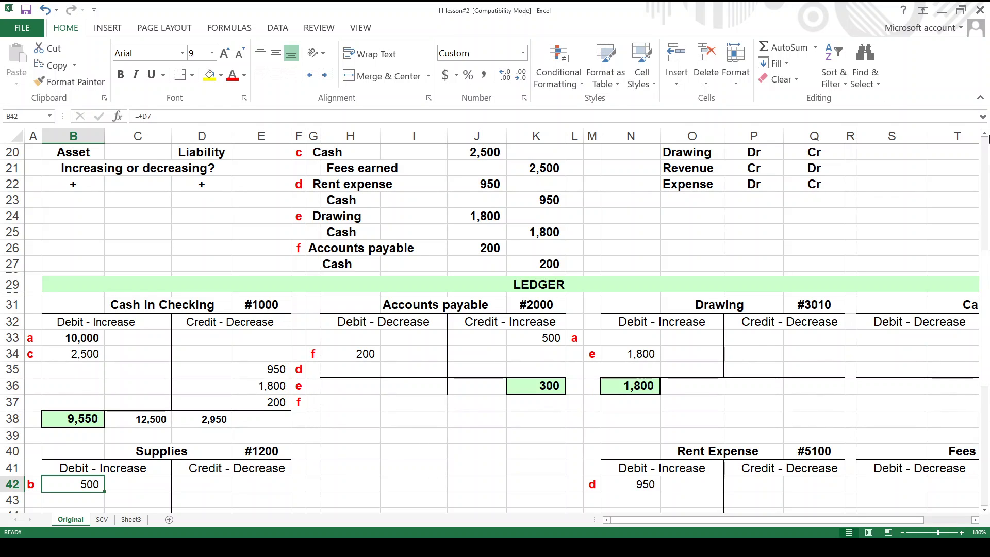
- Remove the bold formatting from transaction a's debit posting in the Cash in Checking ledger account, cell B33
scroll(984, 138, "up", 4)
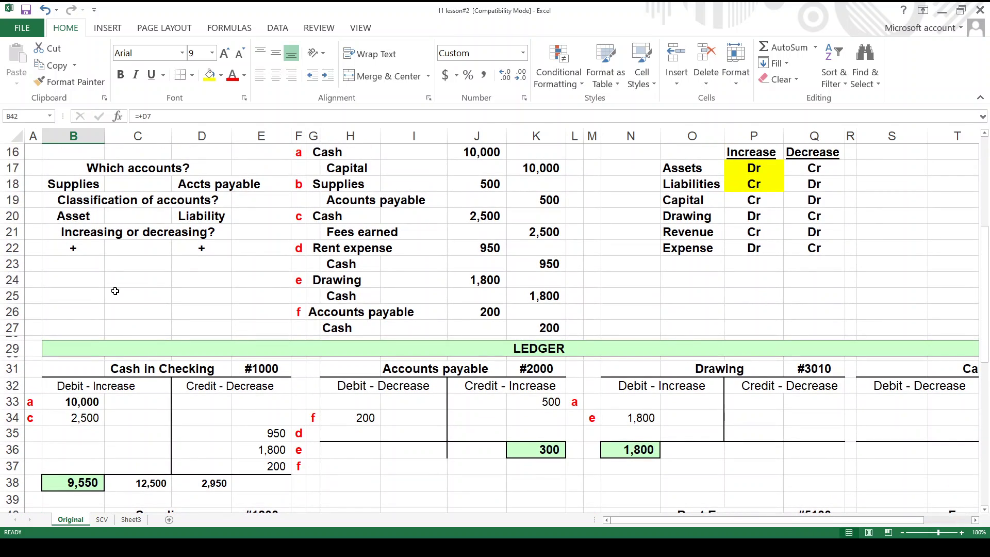
left_click(76, 402)
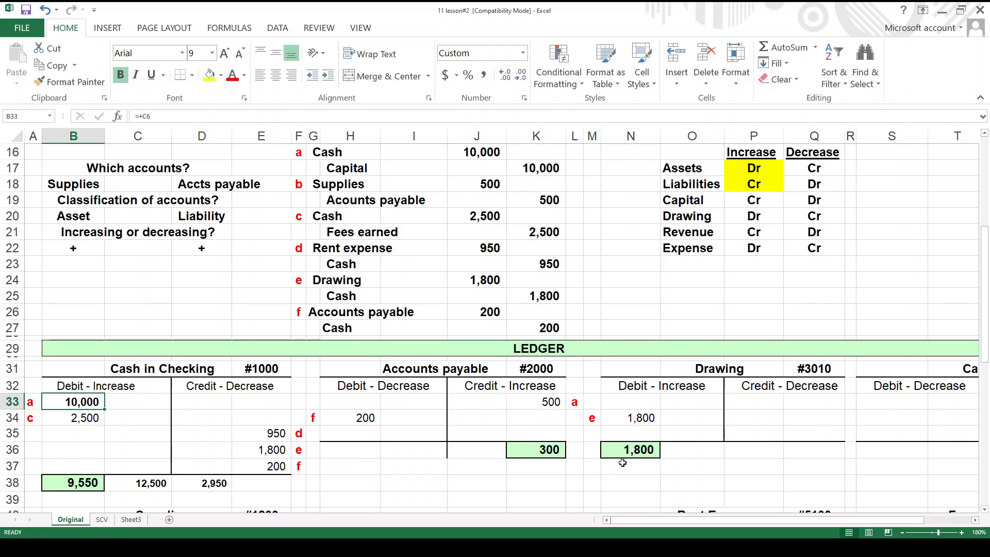
key("Left")
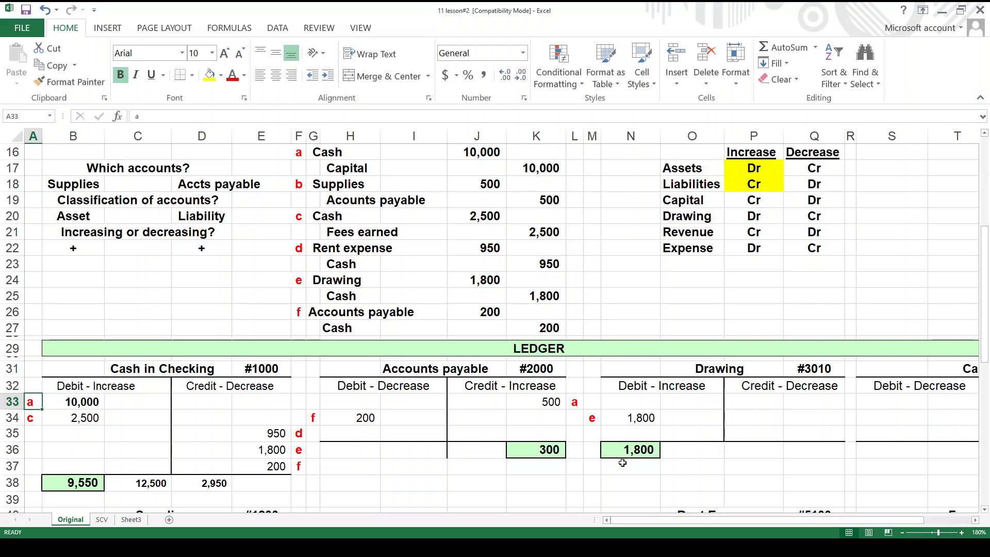
key("Right")
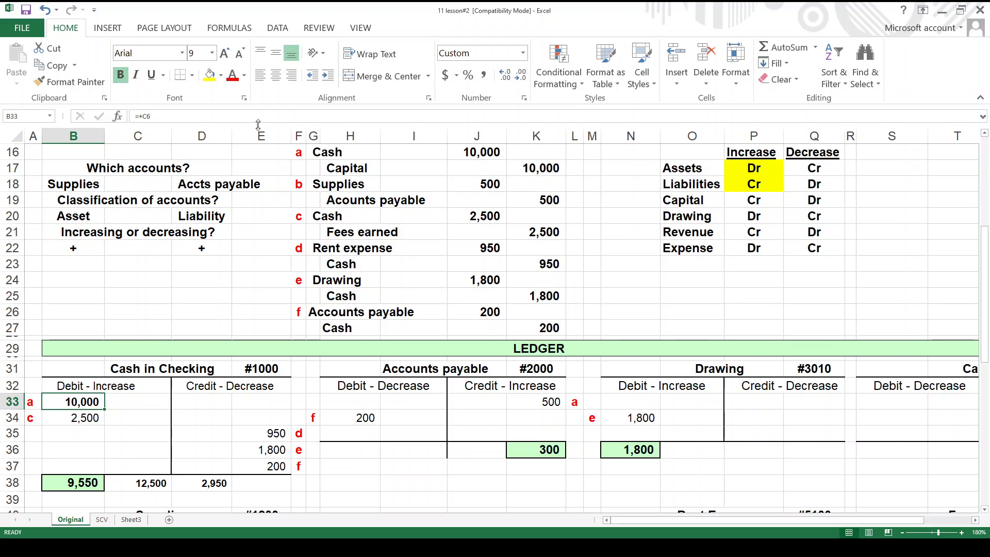
left_click(119, 76)
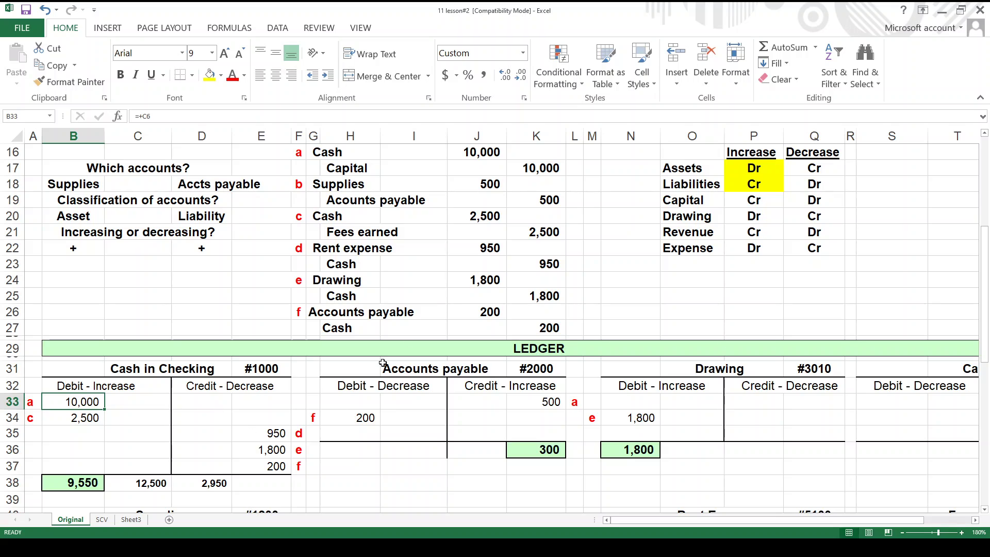
- Remove the yellow fill from the Assets and Liabilities increase rules in P17:P18
left_click_drag(742, 175, 746, 186)
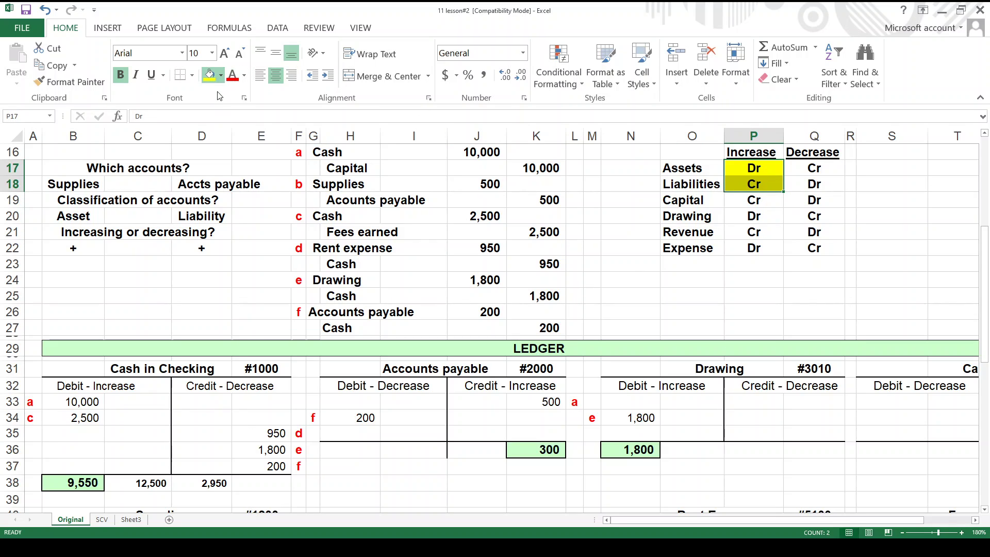
key("ctrl+z")
key("ctrl+z")
key("ctrl+z")
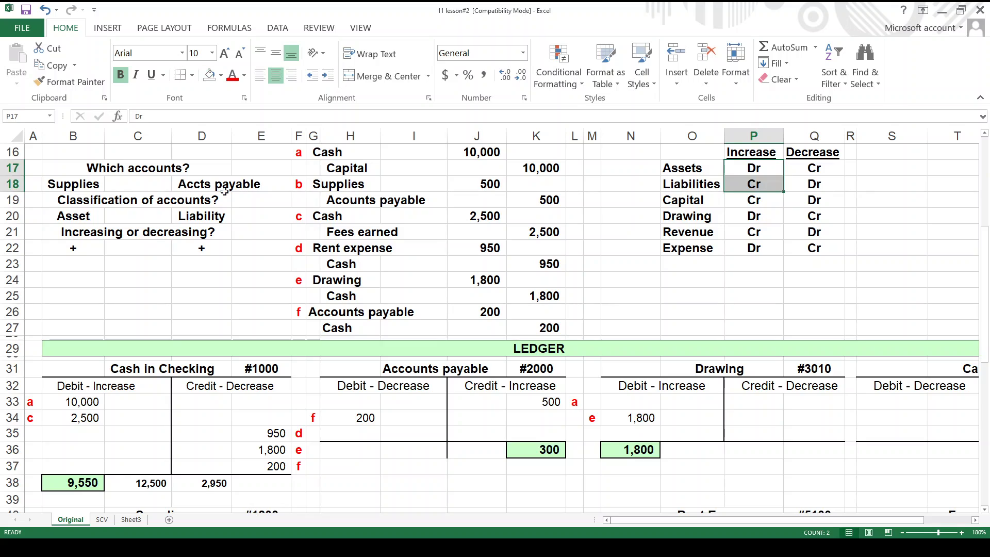
- Look over the three-question analysis, the journal entries and the ledger accounts from the transaction rows down to the Supplies account
left_click(304, 330)
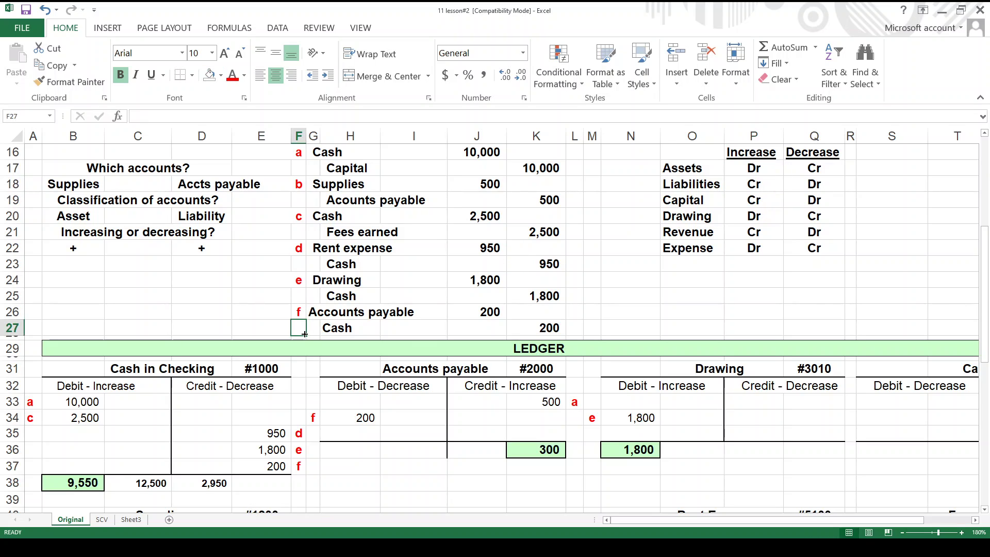
left_click(338, 330)
left_click(337, 338)
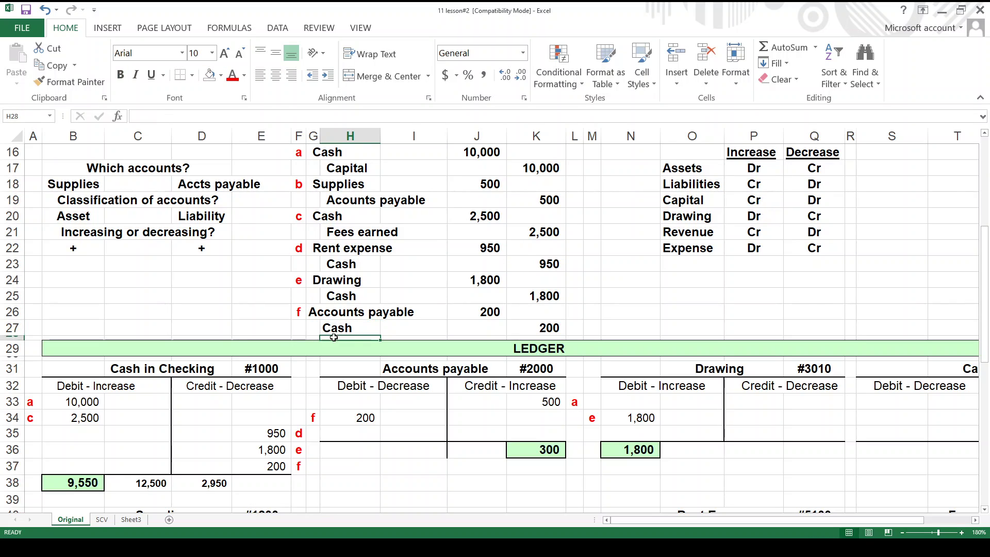
left_click(83, 339)
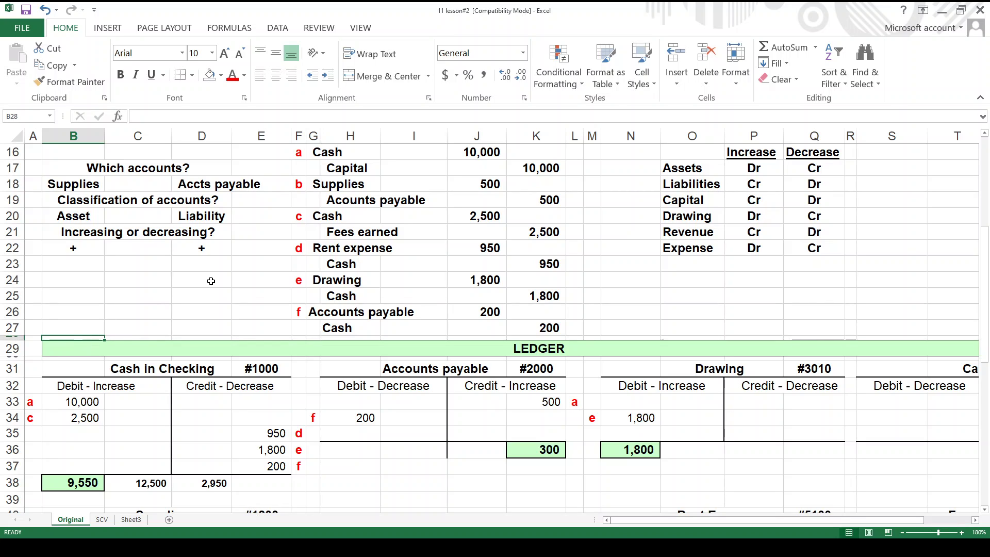
key("Up")
key("Up")
key("Up")
key("Up")
key("Up")
key("Up")
key("Up")
key("Up")
key("Up")
key("Up")
key("Up")
key("Up")
key("Up")
key("Up")
key("Up")
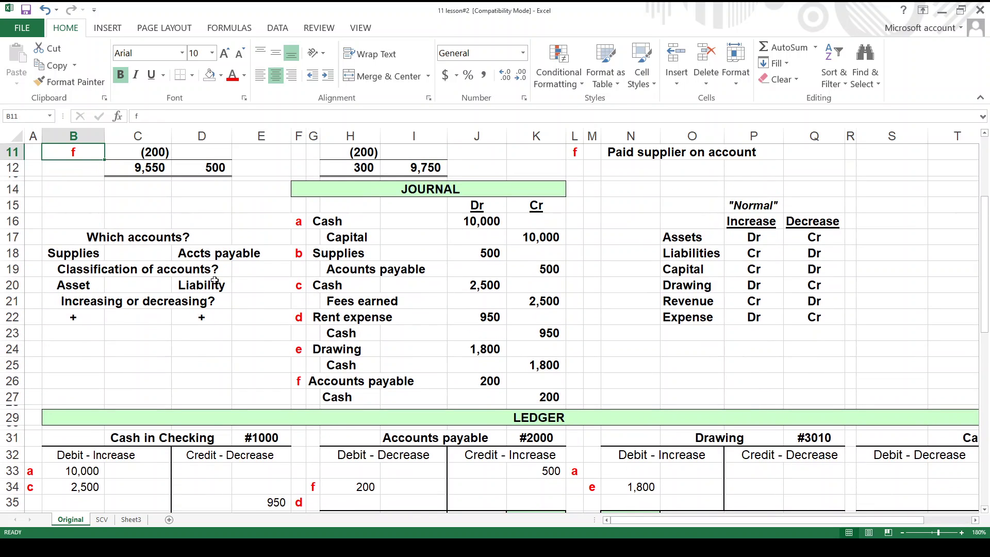
key("Down")
key("Down")
key("Down")
key("Down")
key("Down")
key("Down")
key("Down")
key("Down")
key("Down")
key("Down")
key("Down")
key("Down")
key("Down")
key("Down")
key("Down")
key("Down")
key("Down")
key("Down")
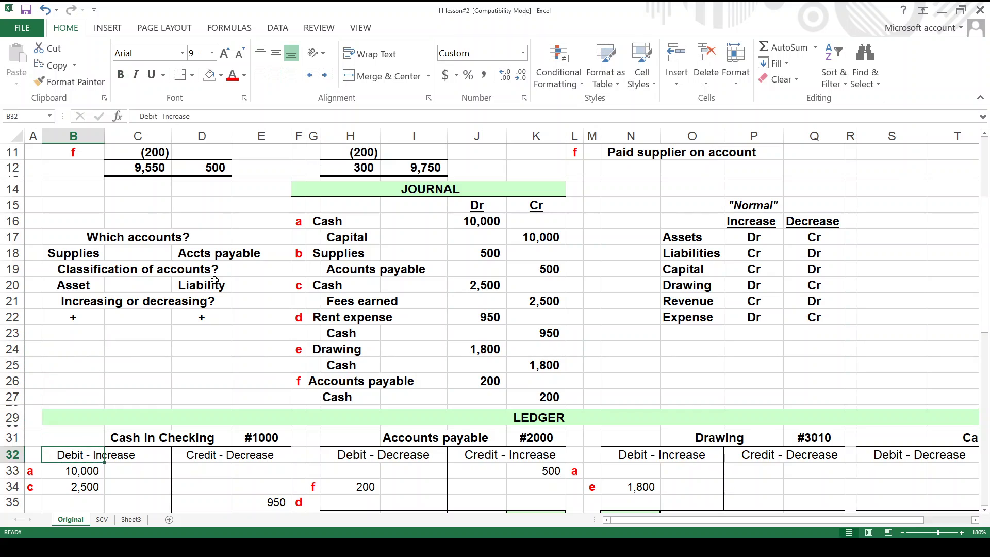
key("Left")
key("Down")
key("Down")
key("Down")
key("Down")
key("Down")
key("Down")
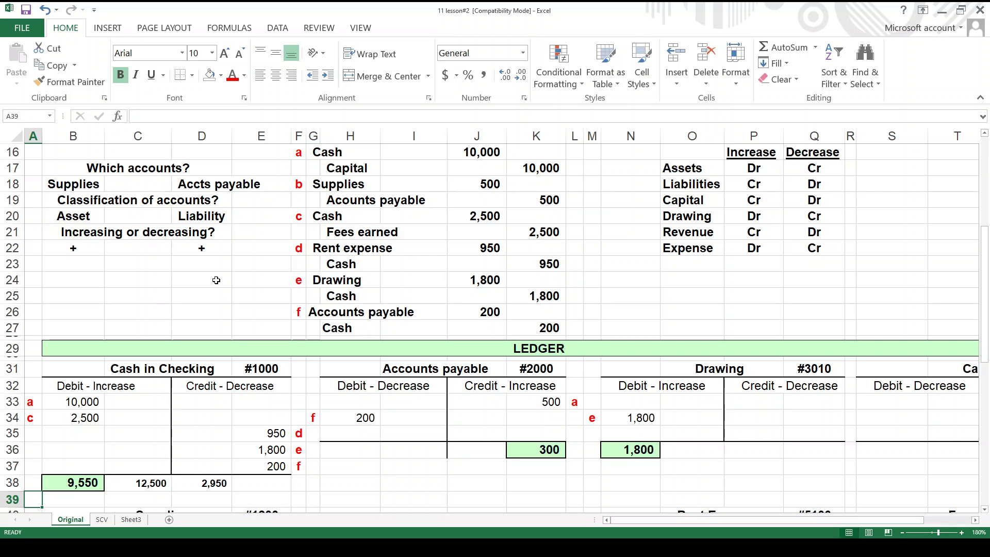
key("Down")
key("Down")
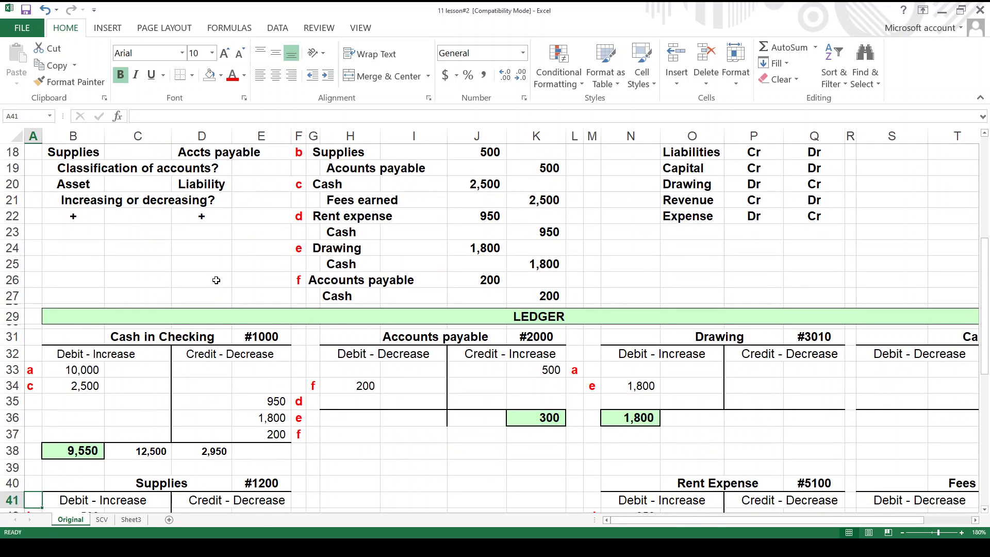
key("Up")
key("Up")
key("Up")
key("Up")
key("Up")
key("Up")
key("Up")
key("Up")
key("Up")
key("Up")
key("Up")
key("Up")
key("Up")
key("Up")
key("Up")
key("Up")
key("Up")
key("Up")
key("Up")
key("Up")
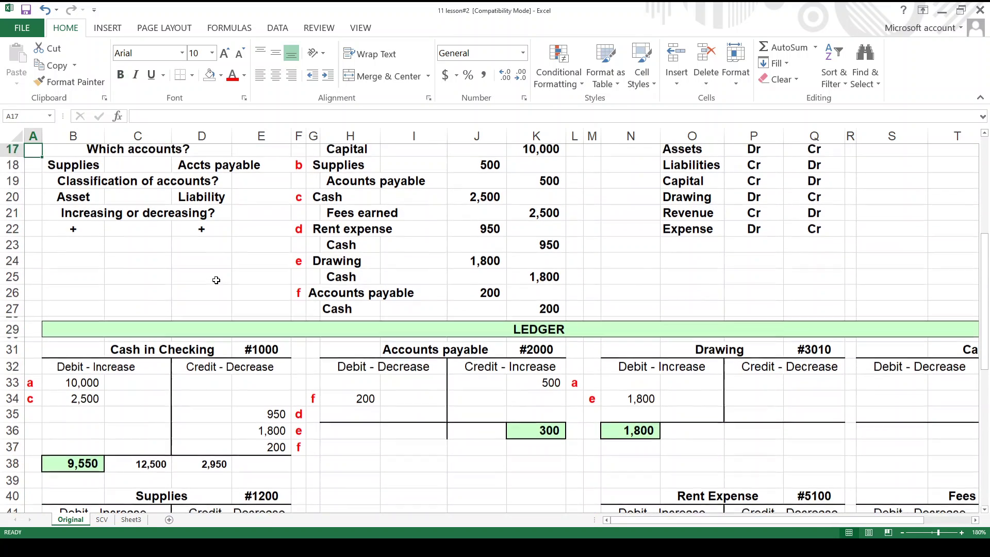
key("Up")
key("Up")
key("Up")
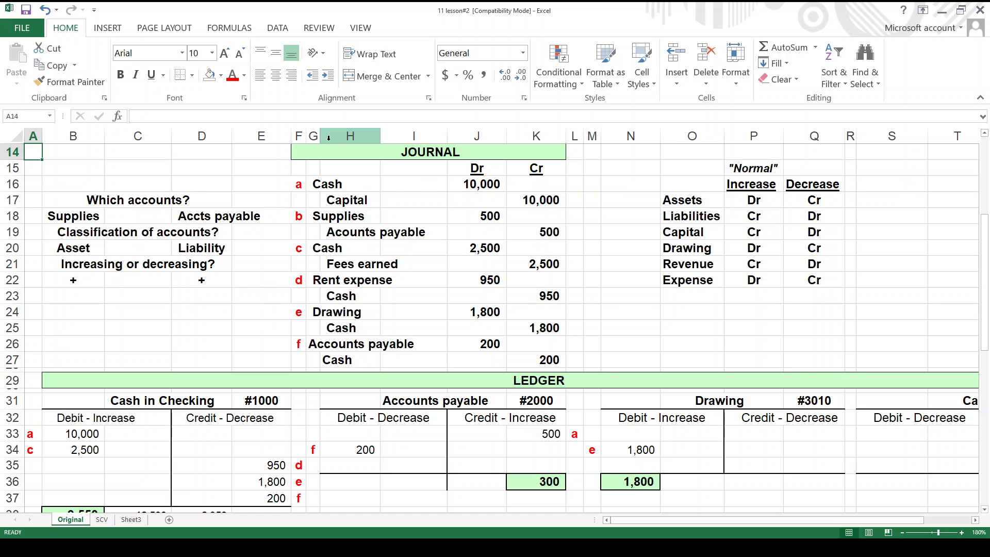
- Review the journal F14:K27 and trace the Cash debits of transactions a and c to ledger cells B33 and B34
left_click_drag(299, 153, 539, 359)
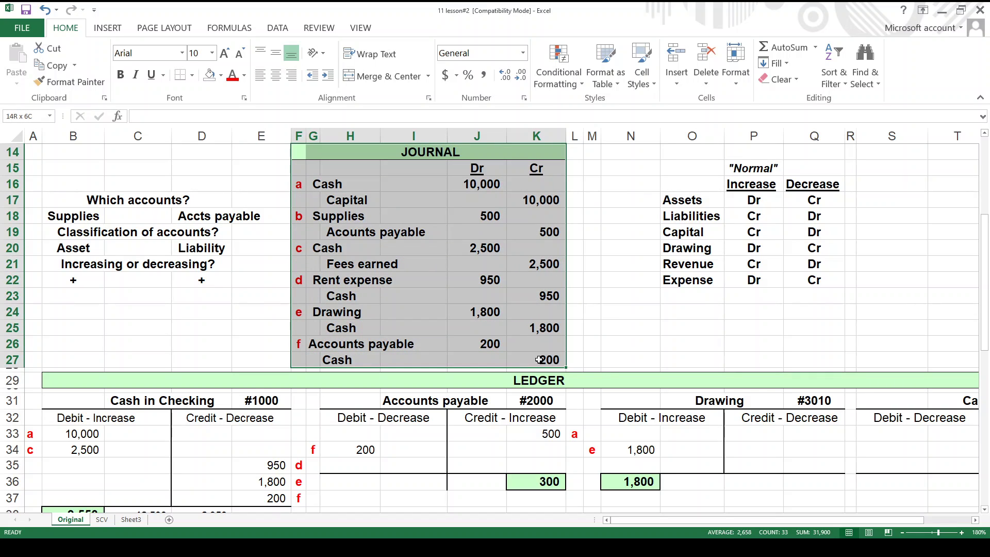
left_click(484, 188)
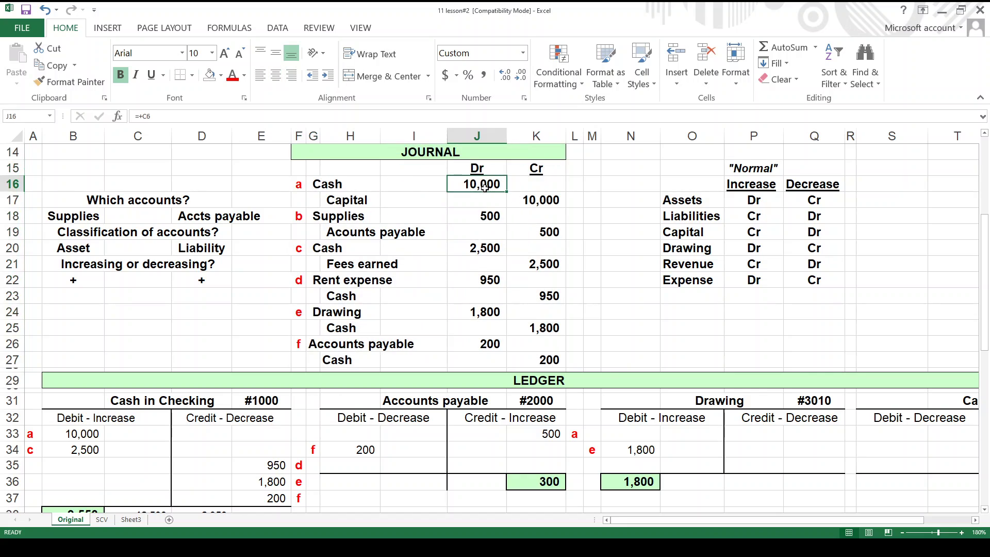
left_click(89, 429)
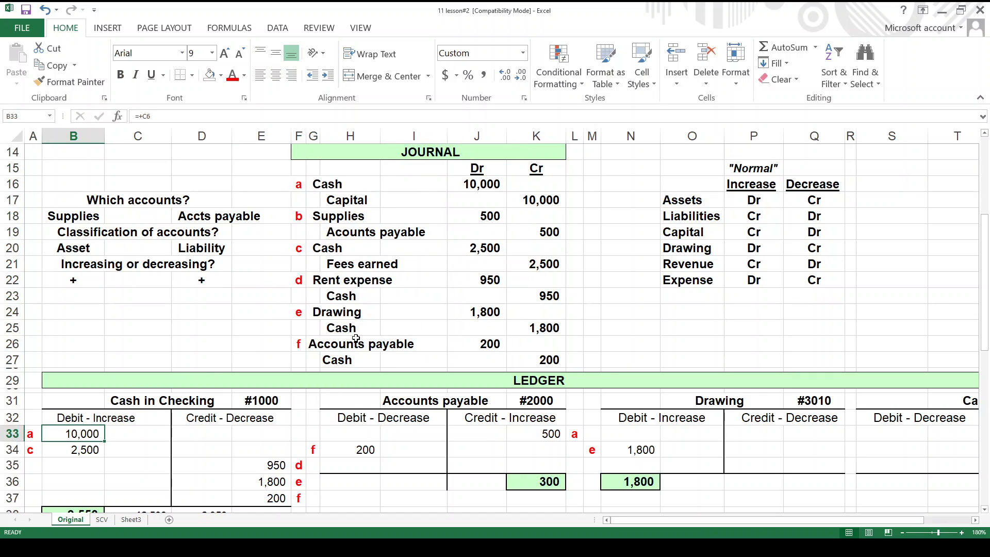
left_click(487, 252)
left_click(91, 447)
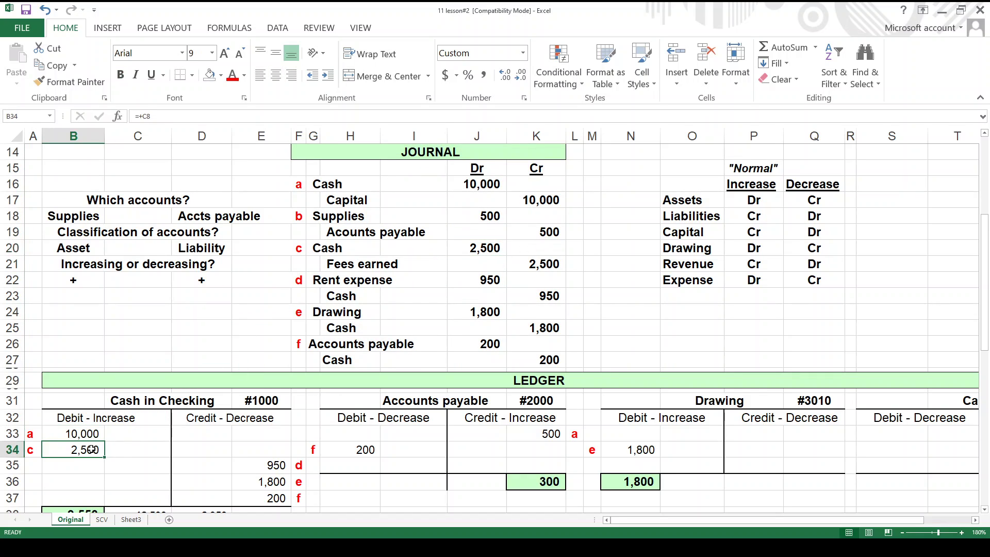
- Examine the Cash in Checking debits in B33:B34 and credits in E35:E37 along with their totals in C38 and D38
scroll(989, 312, "down", 2)
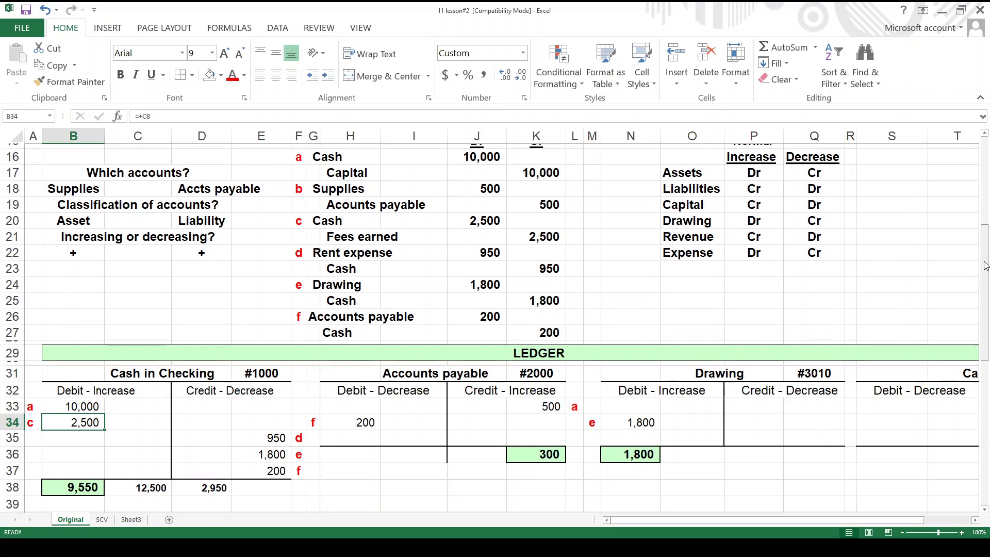
left_click_drag(986, 281, 986, 320)
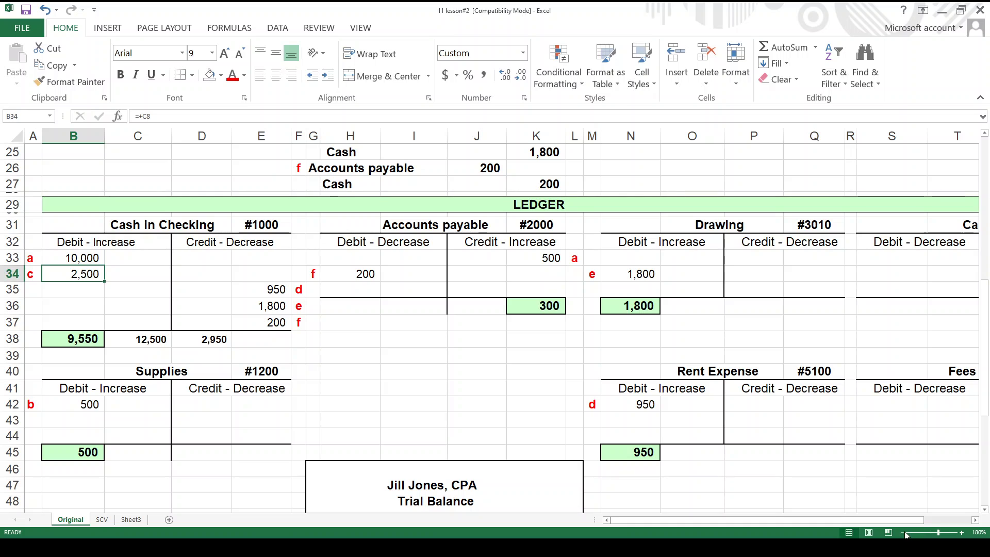
left_click(905, 533)
left_click(906, 533)
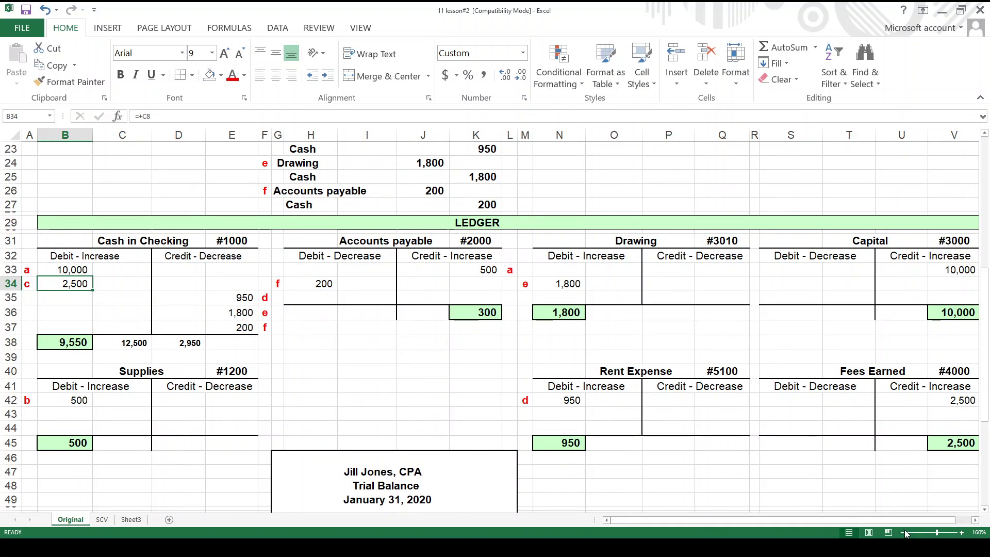
left_click(905, 534)
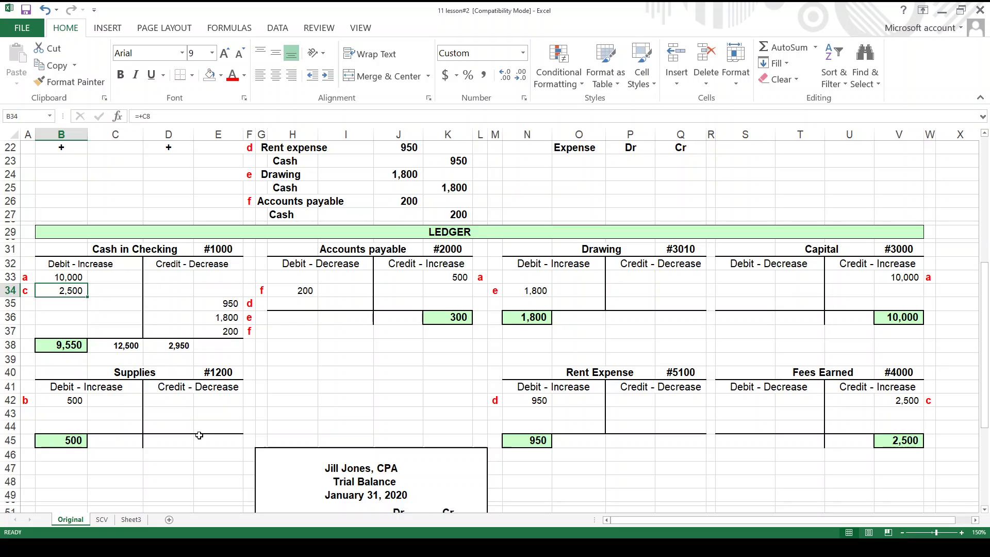
left_click(150, 331)
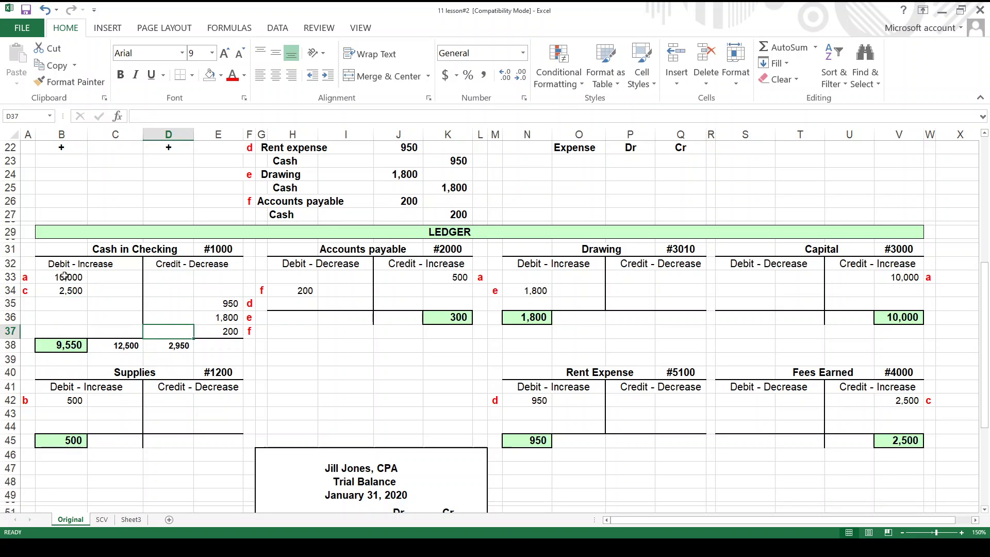
left_click_drag(62, 277, 92, 311)
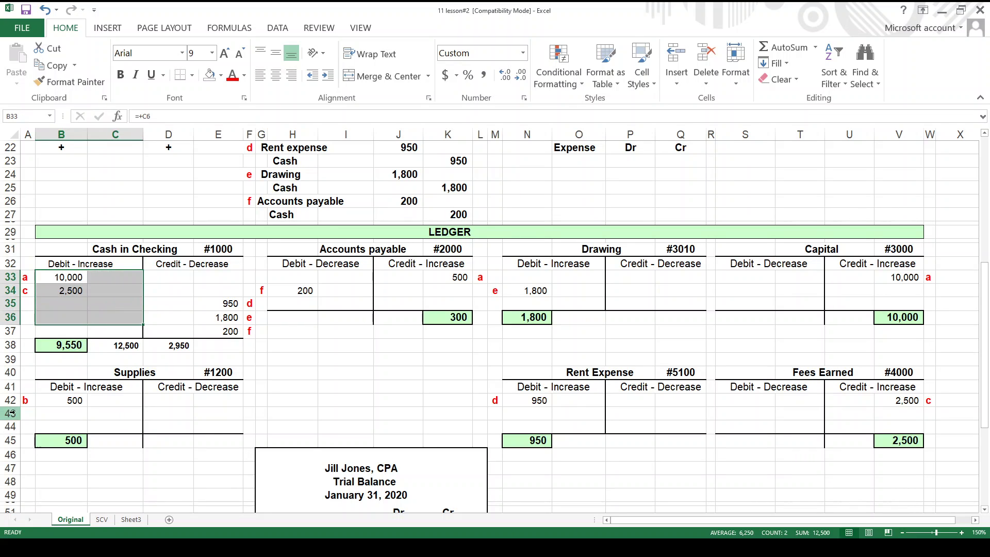
left_click(67, 349)
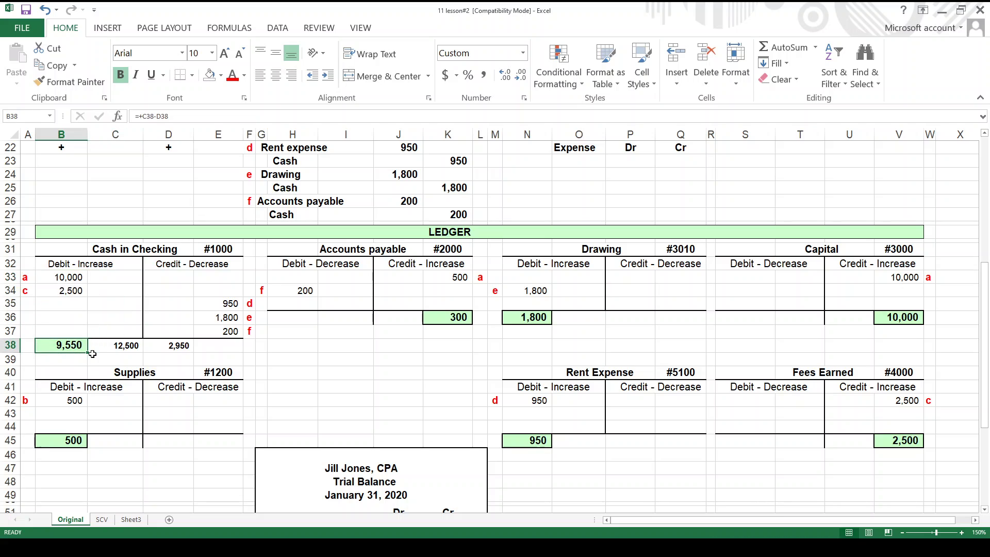
left_click_drag(66, 276, 67, 291)
left_click(135, 346)
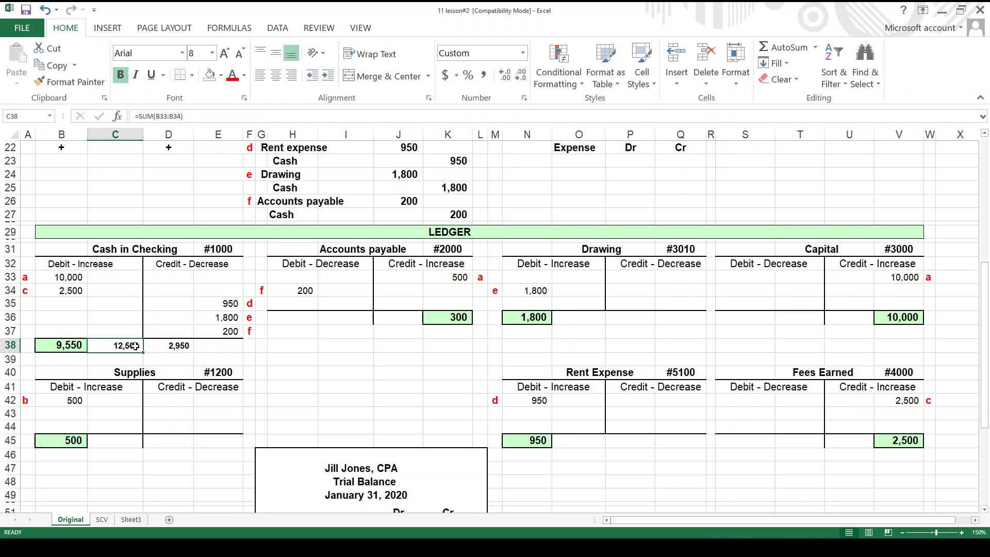
left_click_drag(216, 308, 216, 333)
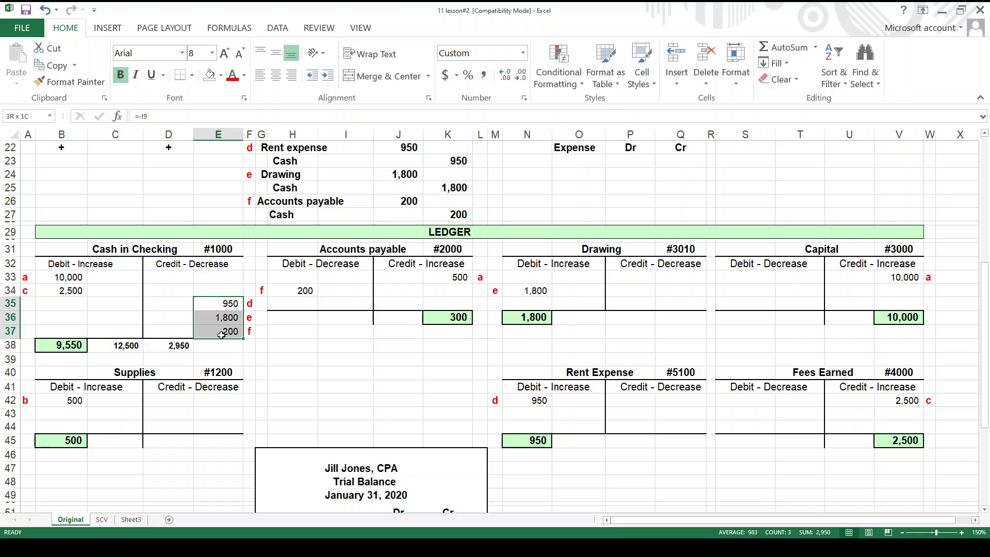
left_click(189, 350)
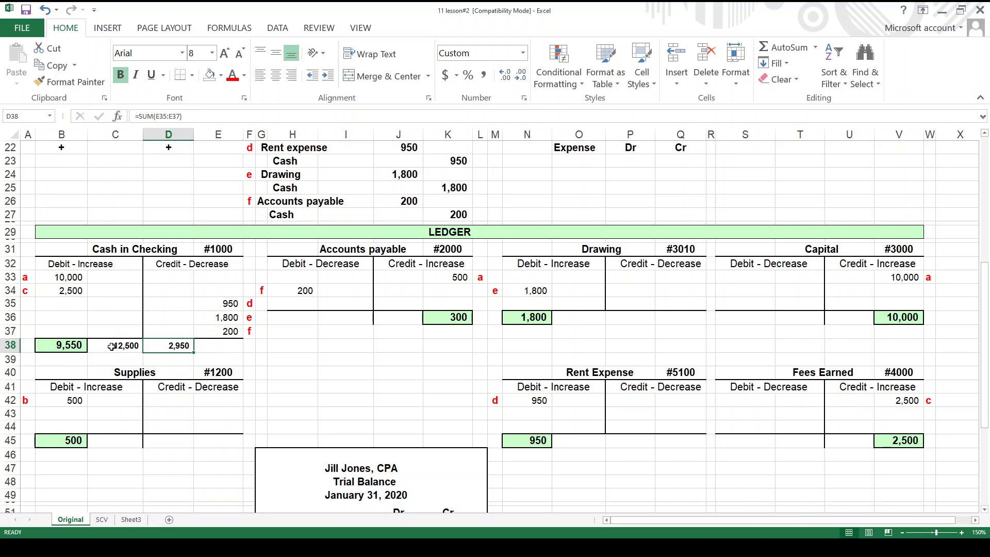
- Inspect how the Cash in Checking balance formula in B38 uses the debit total in C38 and credit total in D38
left_click(111, 346)
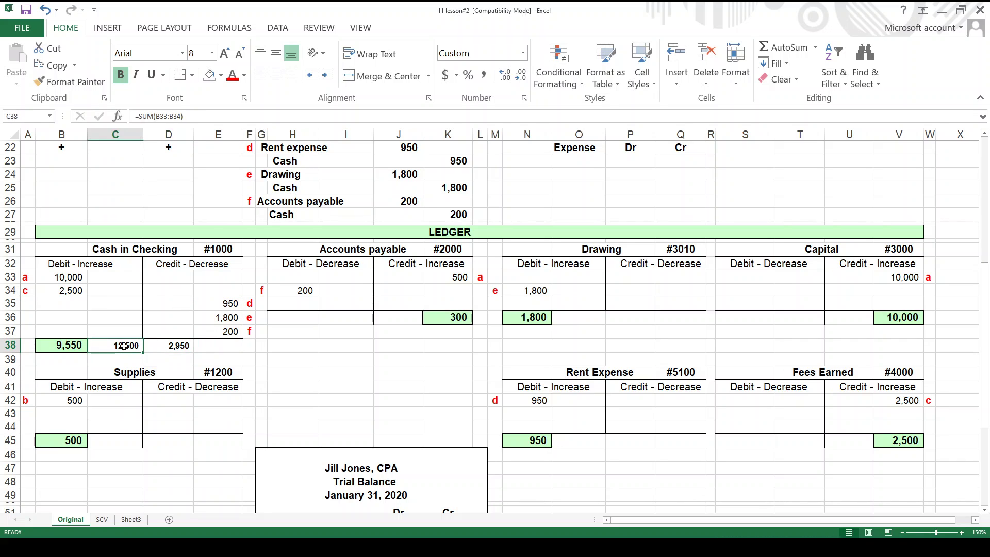
left_click(185, 345)
left_click(70, 346)
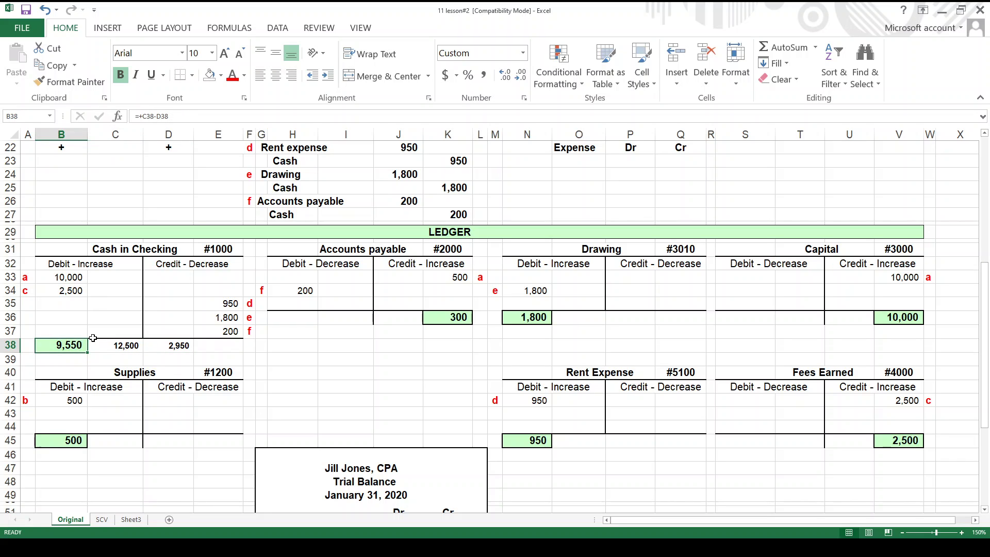
key("F2")
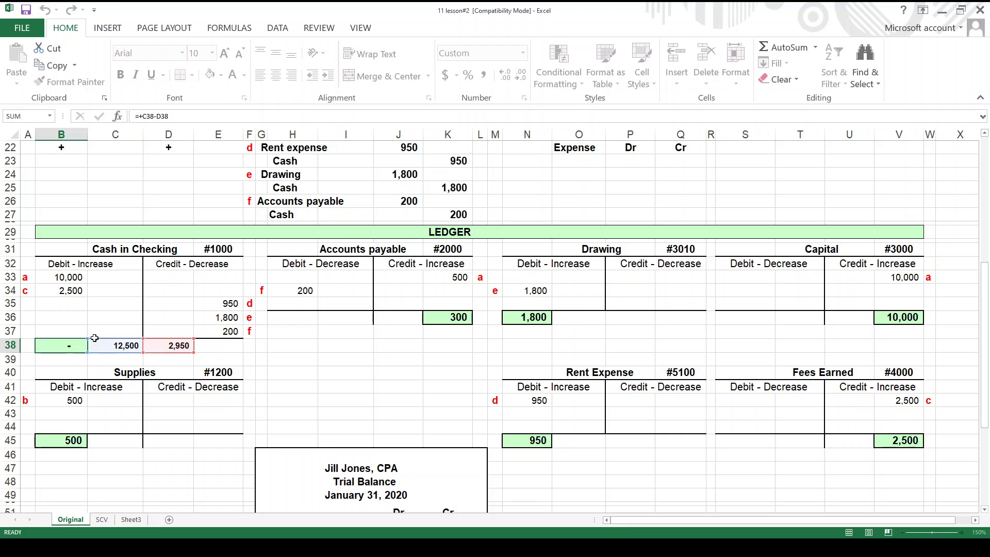
key("Return")
key("Up")
key("Right")
key("Right")
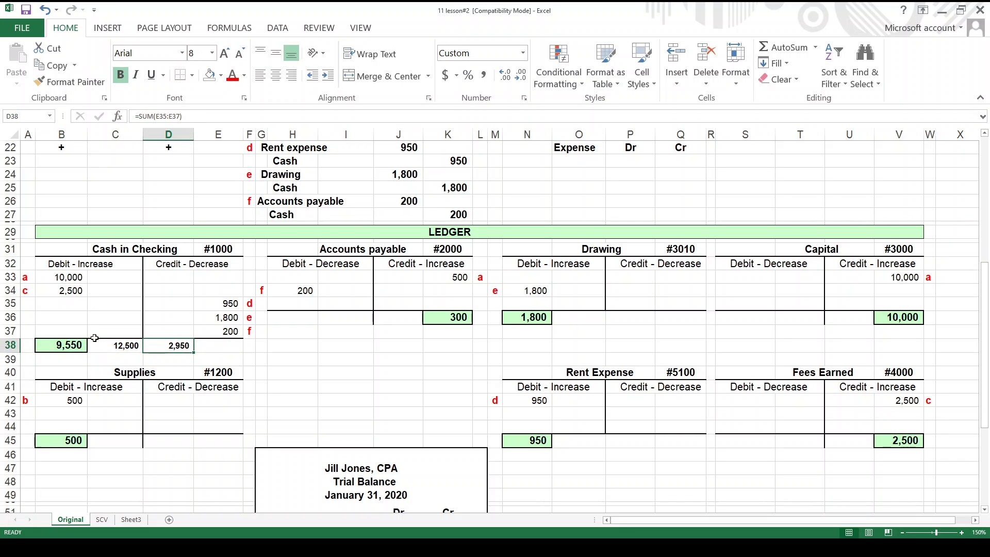
key("Left")
key("Left")
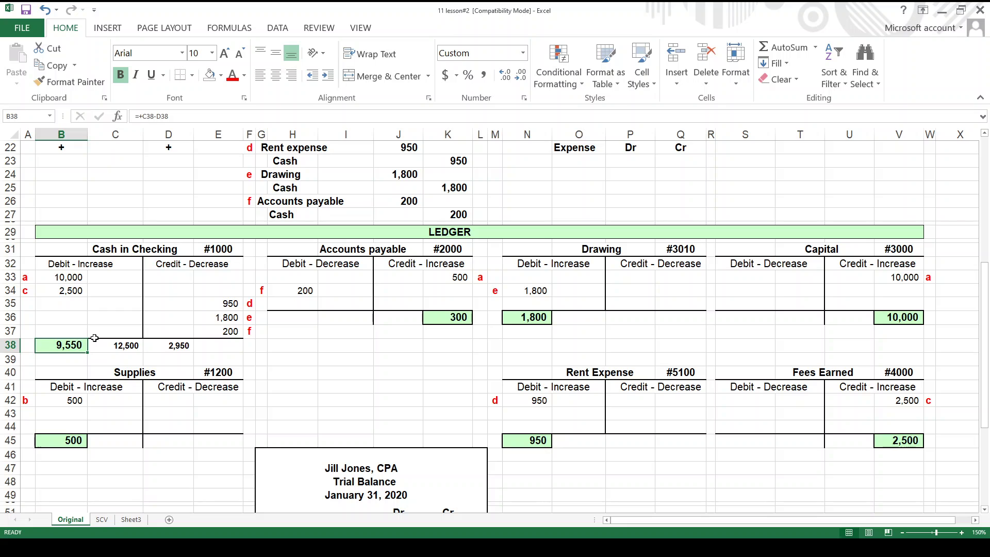
- Review the journal beside the normal increase and decrease rules table, starting from the Assets row in O17
key("Up")
key("Up")
key("Up")
key("Up")
key("Up")
key("Up")
key("Up")
key("Up")
key("Up")
key("Up")
key("Up")
key("Up")
key("Up")
key("Up")
key("Up")
key("Up")
key("Up")
key("Up")
key("Up")
key("Up")
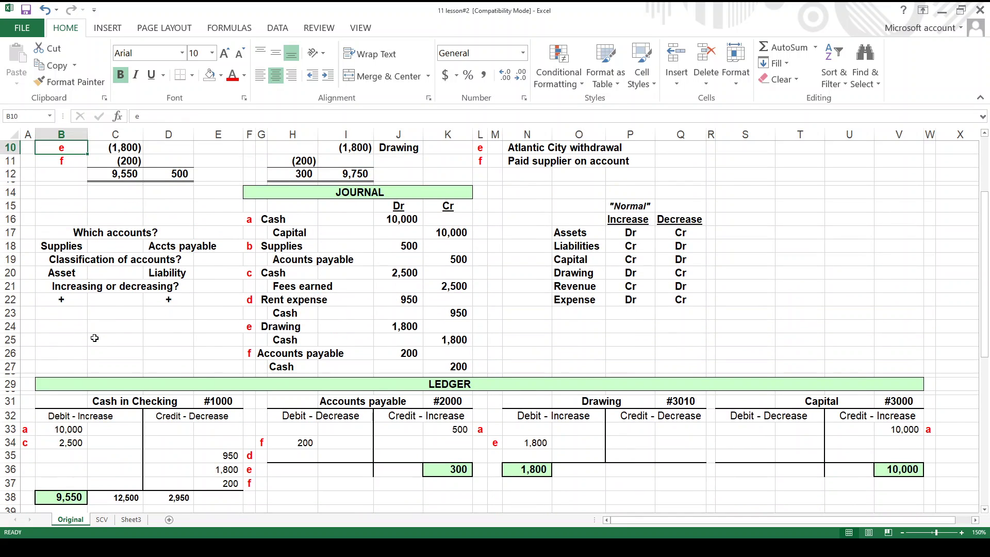
key("Right")
key("Right")
key("Right")
key("Right")
key("Right")
key("Right")
key("Right")
key("Right")
key("Right")
key("Right")
key("Right")
key("Down")
key("Down")
key("Down")
key("Down")
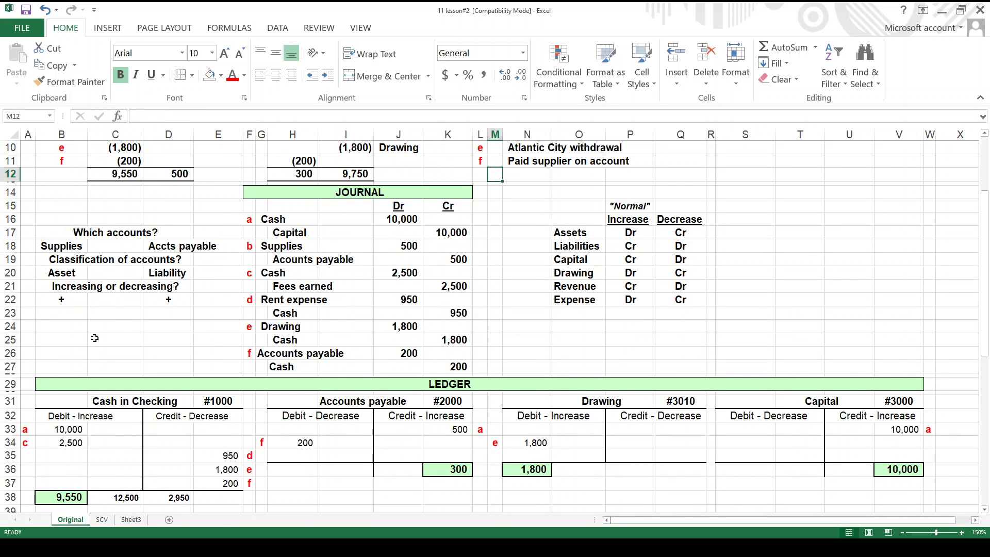
key("Down")
key("Down")
key("Right")
key("Right")
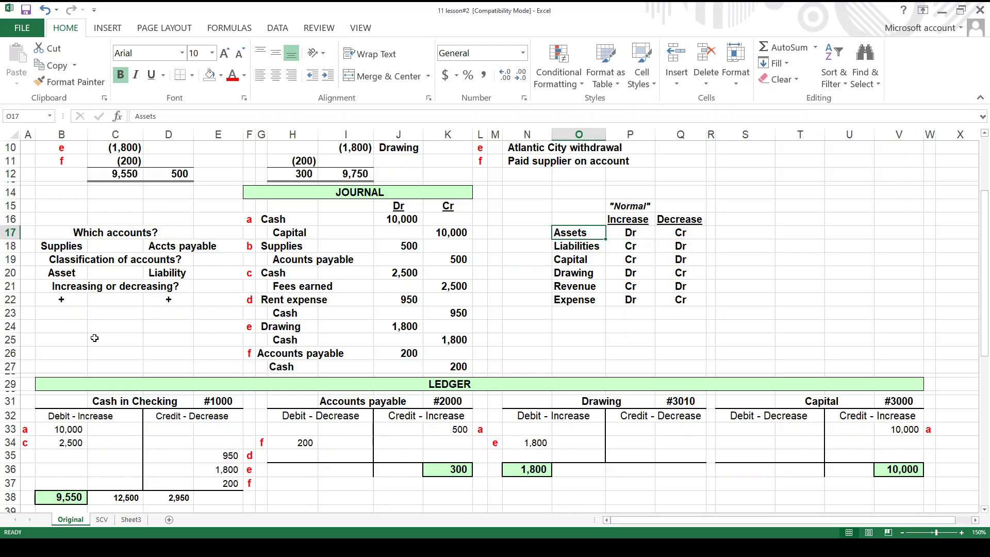
key("Left")
key("Left")
key("Left")
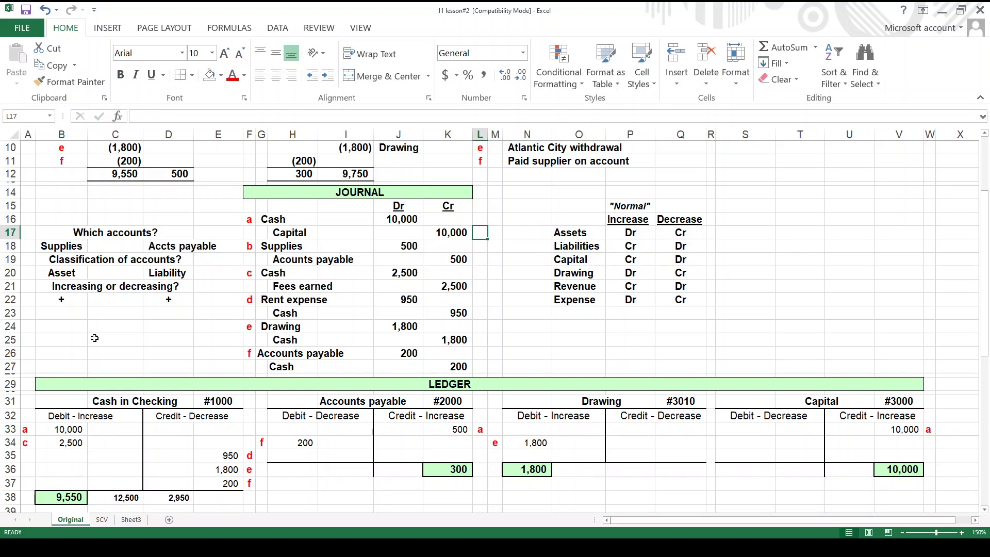
key("Right")
key("Right")
key("Right")
key("Right")
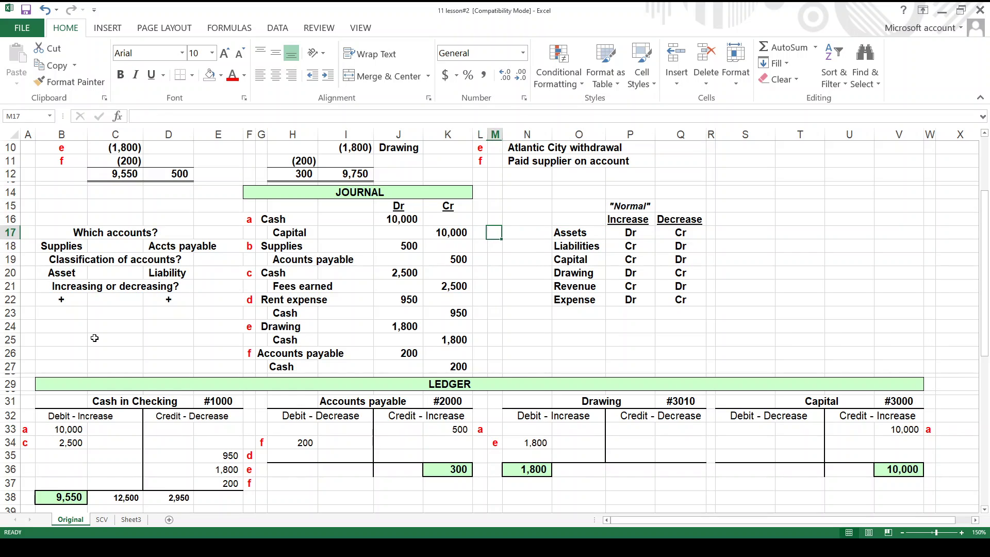
- Review the normal increase side of each account class in column P, from the heading in P15 to Drawing in P20
key("Up")
key("Up")
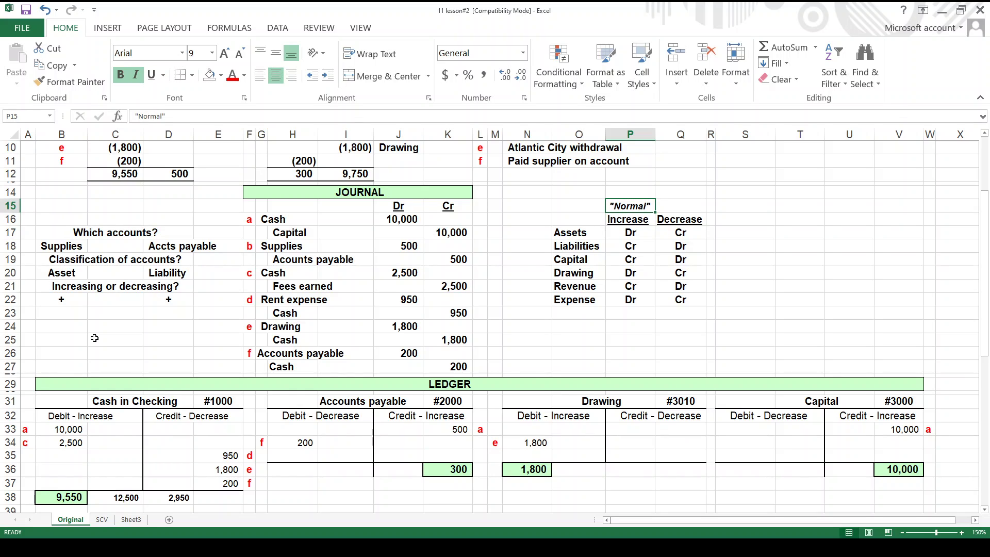
key("Down")
key("Down")
key("Down")
key("Down")
key("Down")
key("Down")
key("Down")
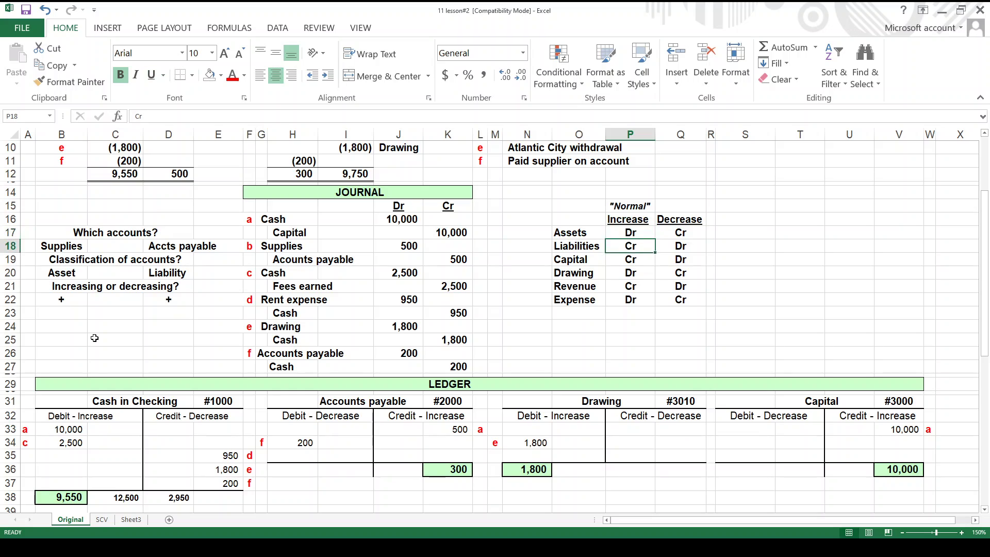
key("Up")
key("Up")
key("Up")
key("Up")
key("Up")
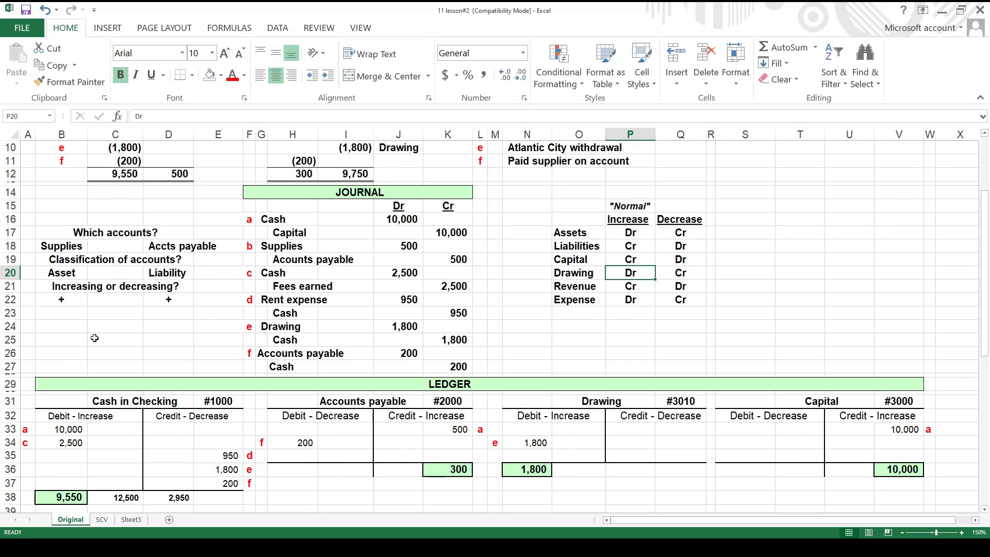
- Examine the normal increase and decrease rules for Liabilities across O18:Q18
key("Down")
key("Left")
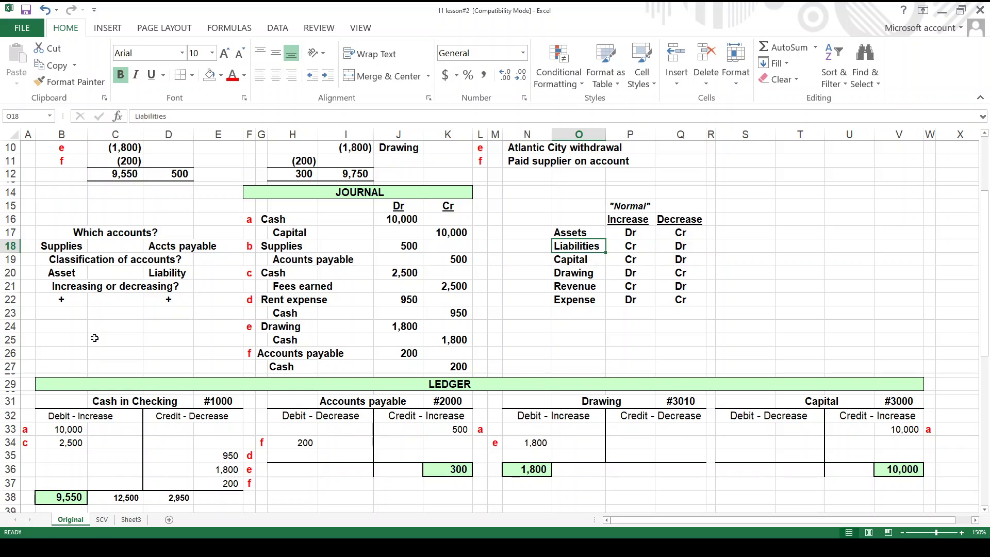
key("Right")
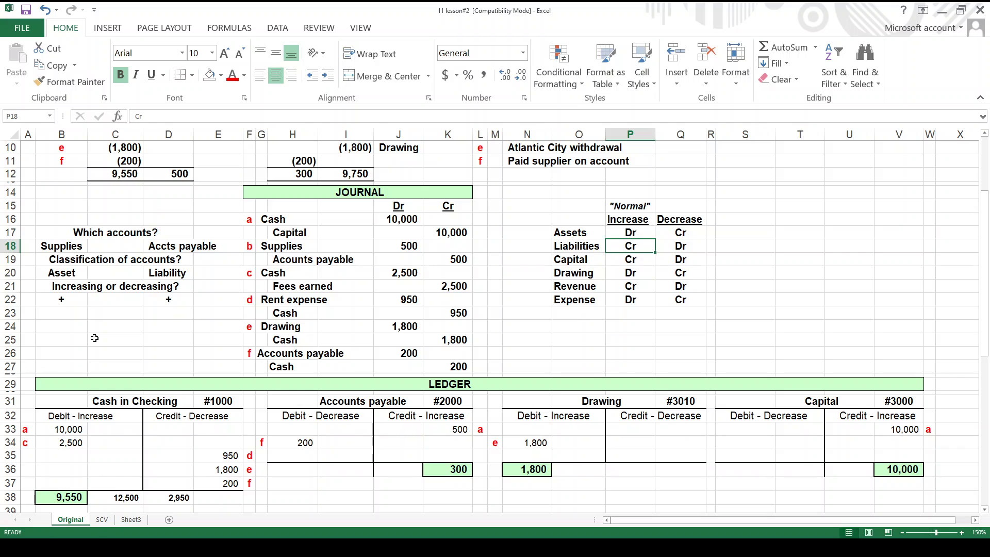
key("Right")
key("Left")
key("Left")
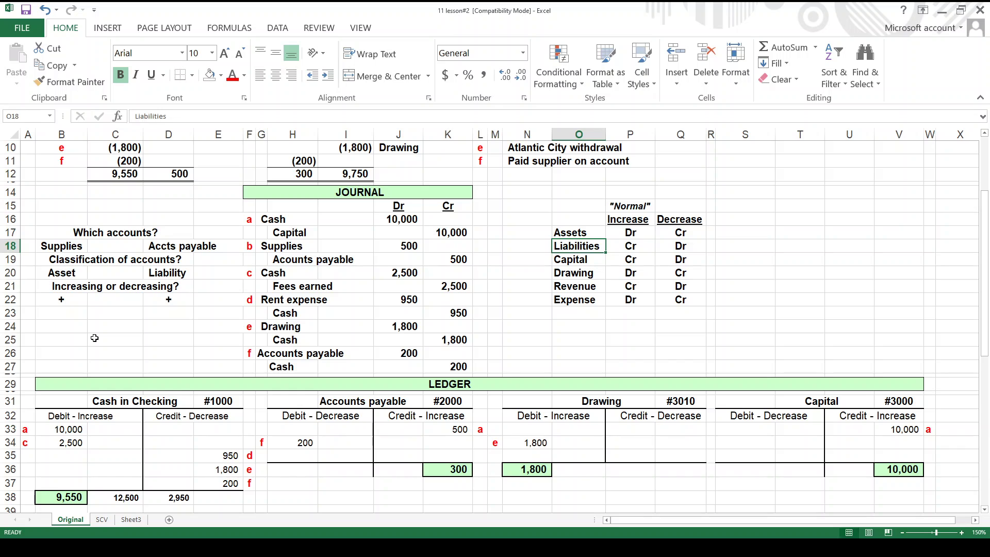
- Go to the ledger and inspect the Cash in Checking balance in B38 and the Supplies balance in B45
key("Down")
key("Down")
key("Down")
key("Down")
key("Down")
key("Down")
key("Down")
key("Down")
key("Down")
key("Down")
key("Down")
key("Down")
key("Down")
key("Down")
key("Down")
key("Down")
key("Down")
key("Down")
key("Down")
key("Down")
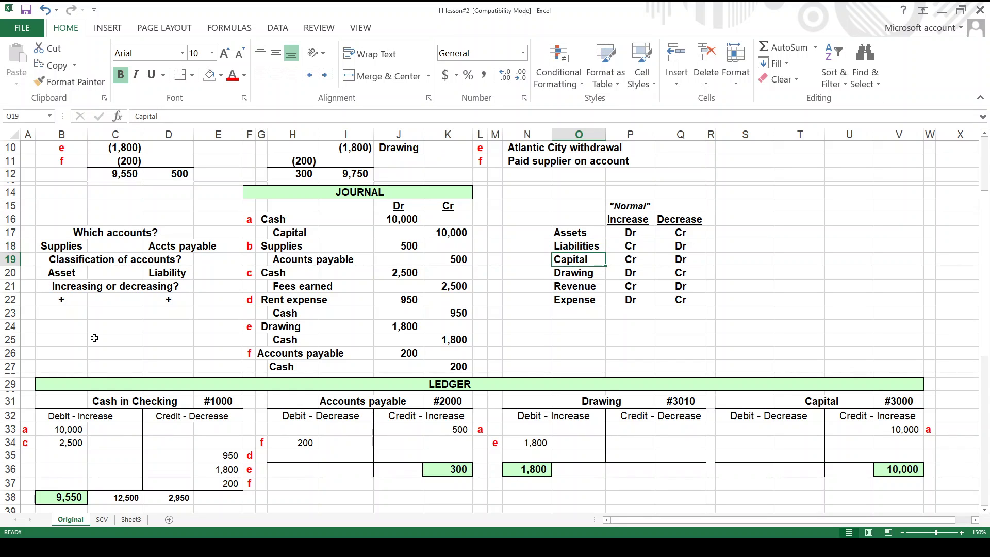
key("Down")
key("Down")
key("Down")
key("Down")
key("Down")
key("Down")
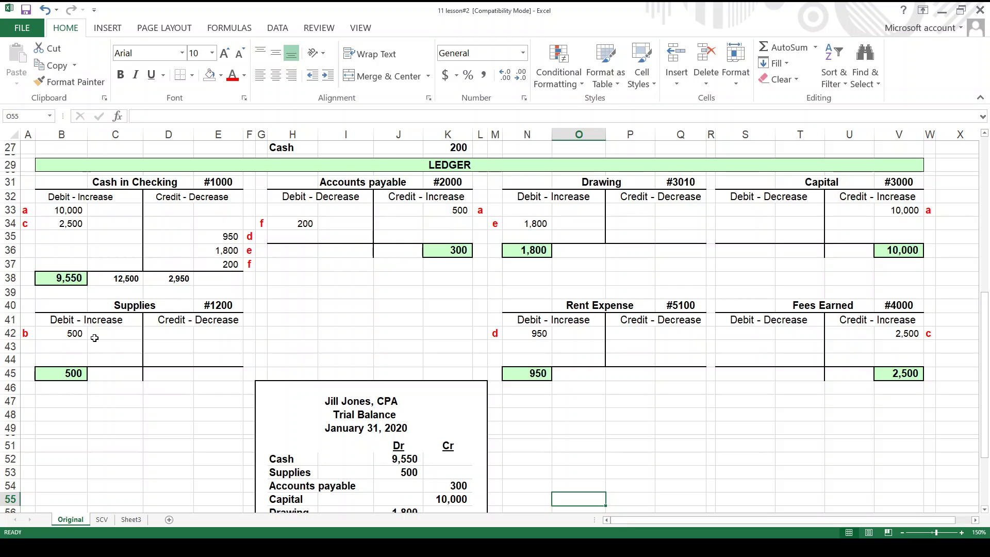
left_click(73, 273)
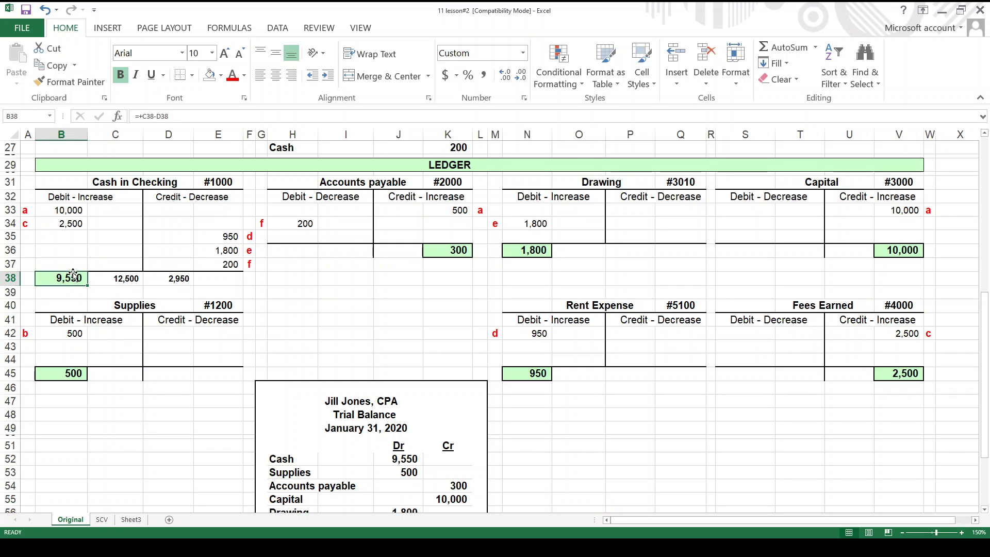
left_click(57, 375)
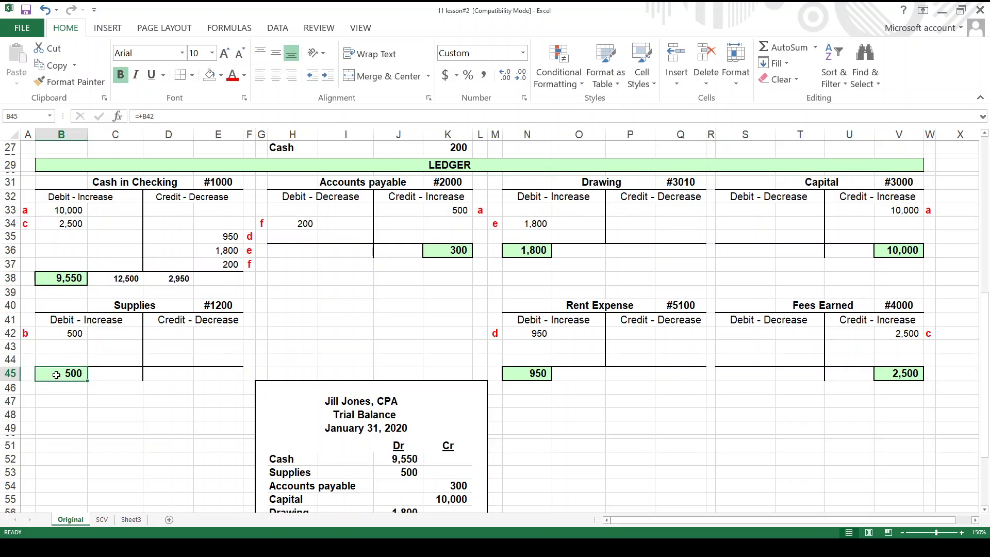
- Inspect the Accounts payable credit in K33, the debit in H34 and the balance formula in K36
left_click(454, 210)
left_click(307, 223)
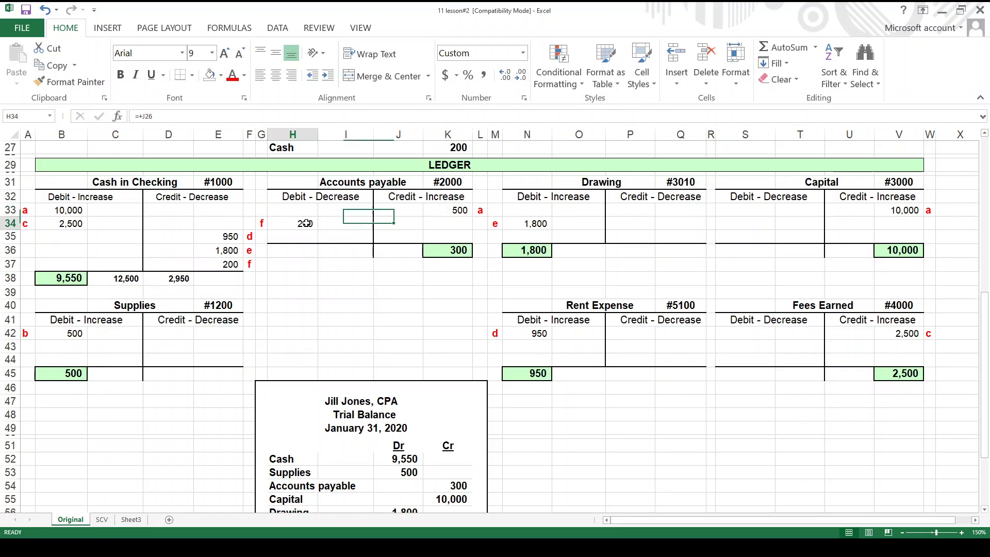
left_click(444, 249)
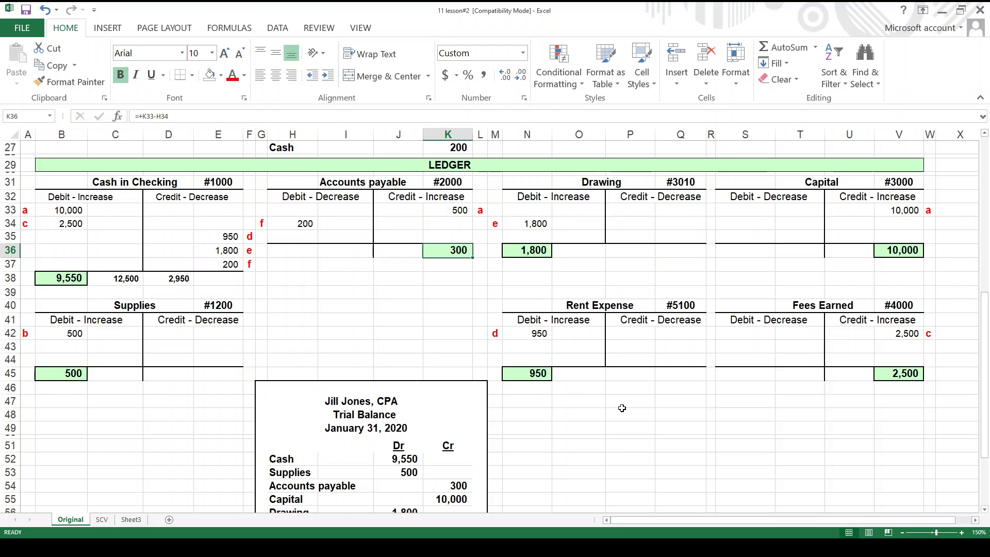
- Review the account classification questions beside the journal and the normal debit/credit rules in O15:Q22, ending at the journal's first Cash entry
left_click(986, 203)
left_click_drag(77, 342, 212, 417)
left_click_drag(562, 324, 696, 420)
left_click(289, 339)
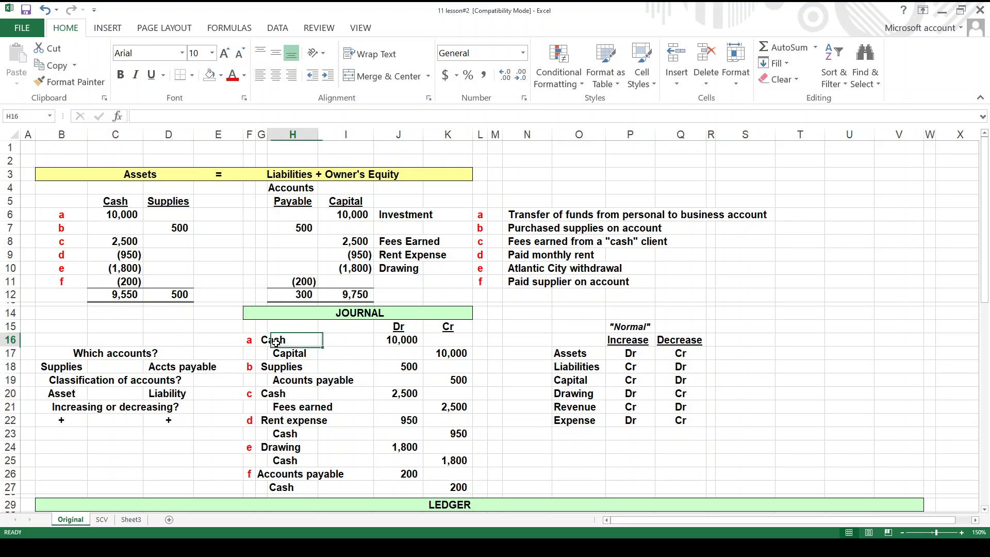
- Follow the journal down to the ledger and recheck the Cash in Checking and Supplies balances in B38 and B45
key("Down")
key("Down")
key("Down")
key("Down")
key("Down")
key("Down")
key("Down")
key("Down")
key("Down")
key("Down")
key("Down")
key("Down")
key("Down")
key("Down")
key("Down")
key("Down")
key("Down")
key("Down")
key("Down")
key("Down")
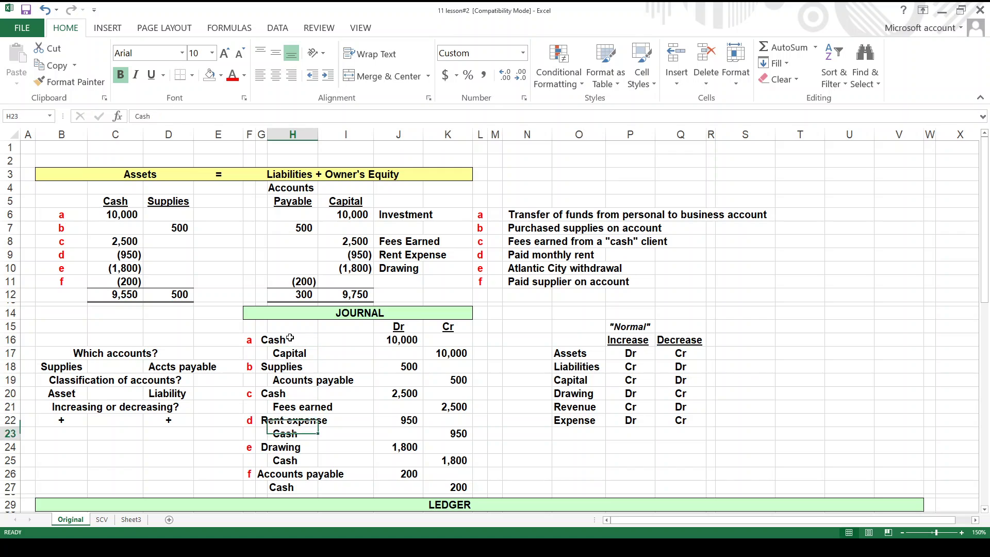
key("Down")
key("Down")
key("Down")
key("Down")
key("Down")
key("Down")
key("Down")
key("Down")
key("Down")
key("Down")
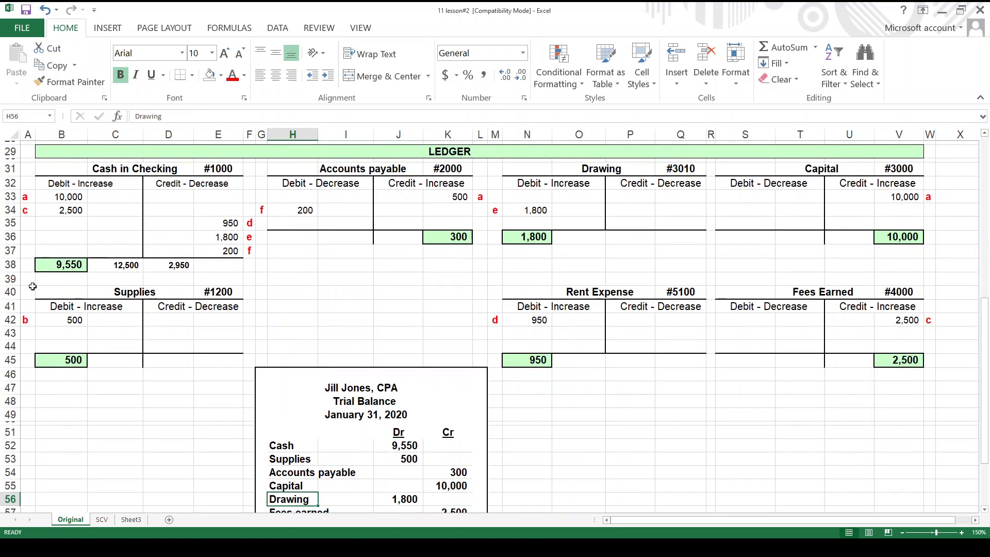
left_click(48, 268)
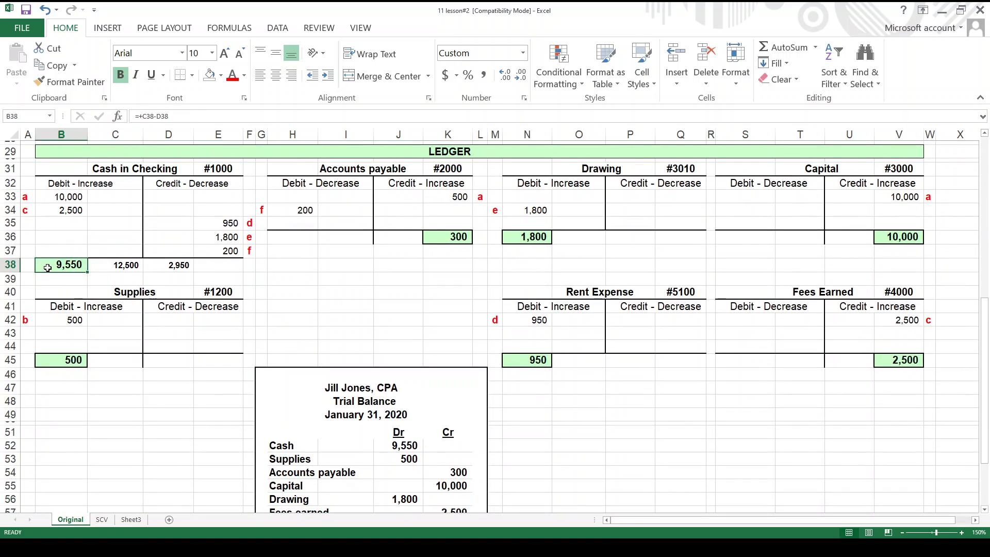
left_click(66, 358)
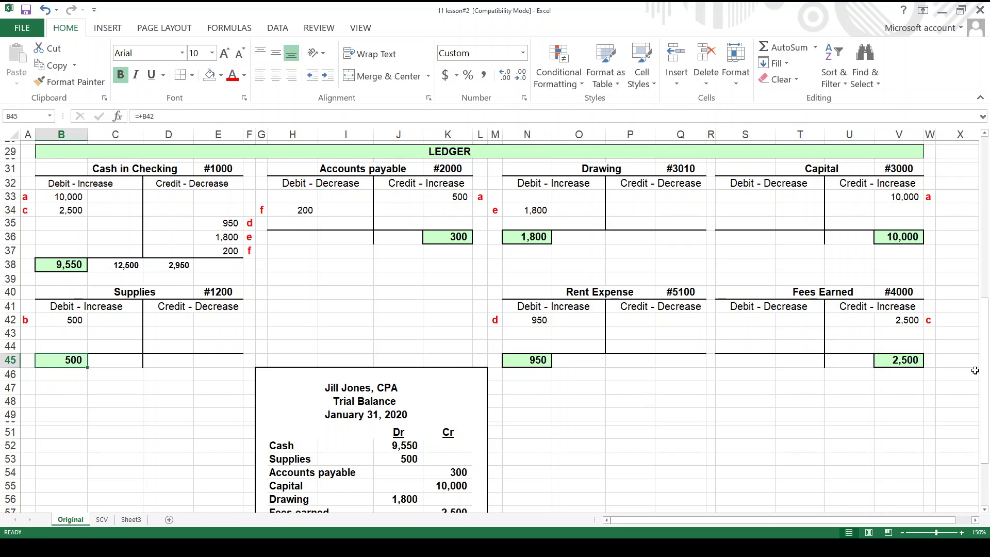
- Examine the trial balance's account list in H52:H58 and its debit and credit columns in J51:K58
left_click(984, 510)
left_click(984, 509)
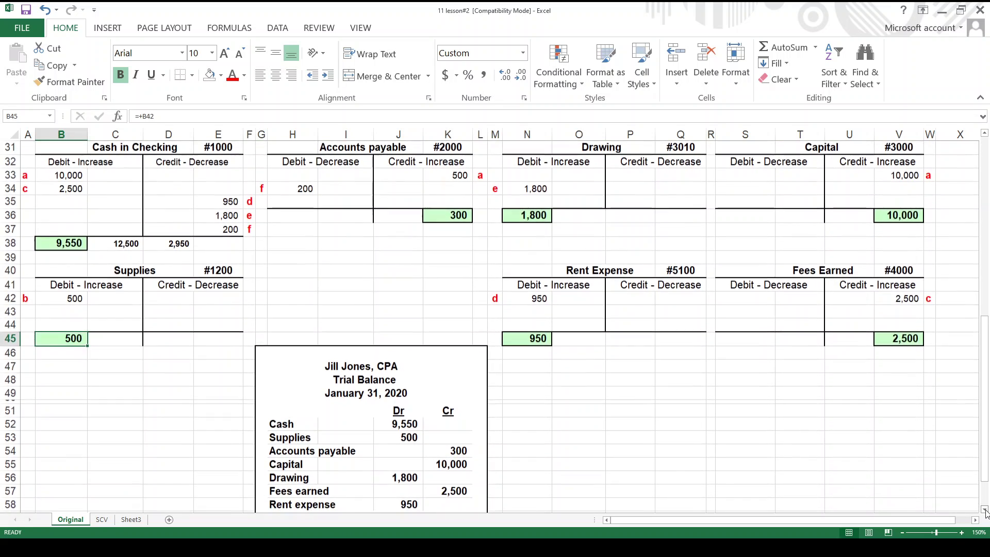
left_click(984, 509)
left_click(984, 509)
left_click(985, 510)
left_click(984, 509)
left_click(984, 510)
left_click(984, 510)
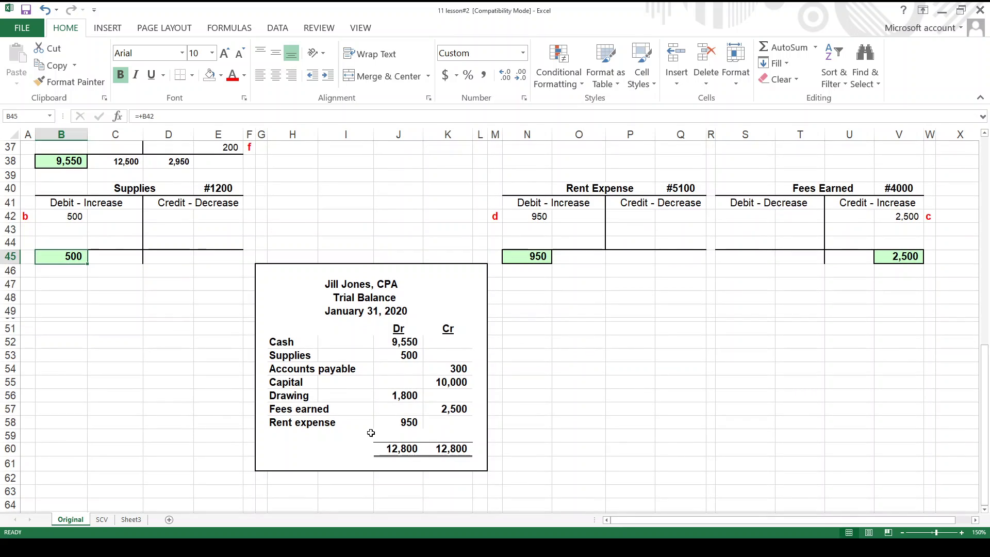
left_click_drag(274, 342, 274, 420)
left_click(360, 204)
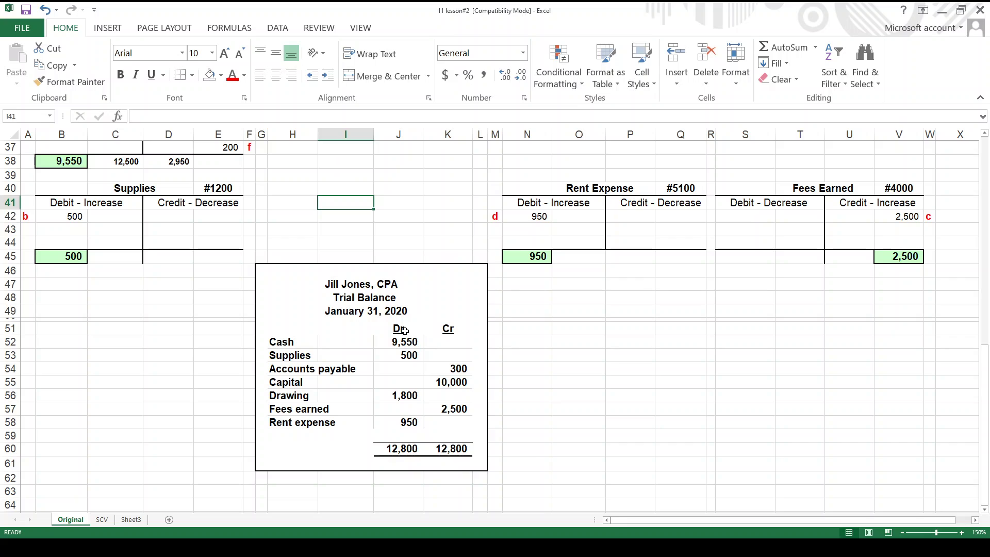
left_click_drag(400, 330, 445, 425)
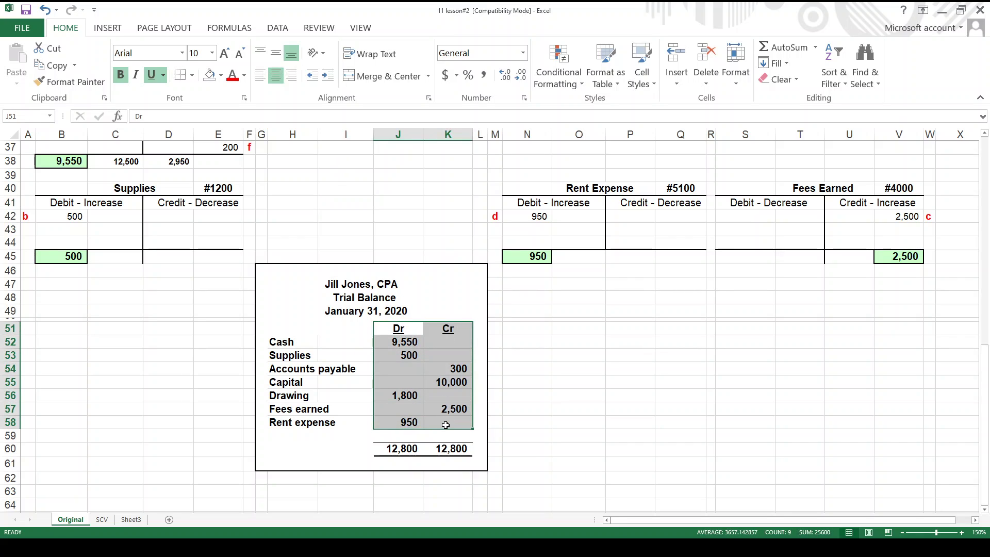
- Inspect the formulas behind the trial balance's debit total in J60 and credit total in K60
left_click(409, 450)
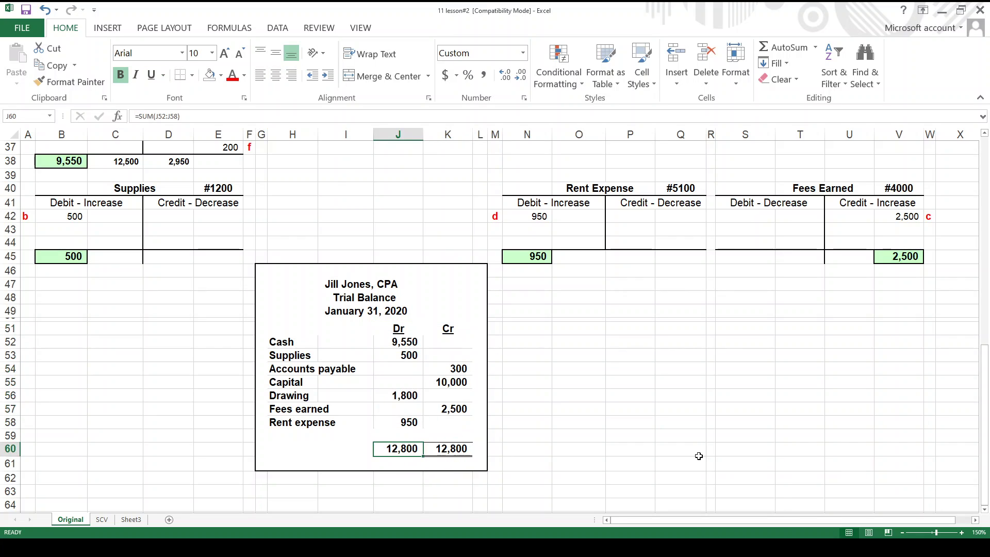
key("F2")
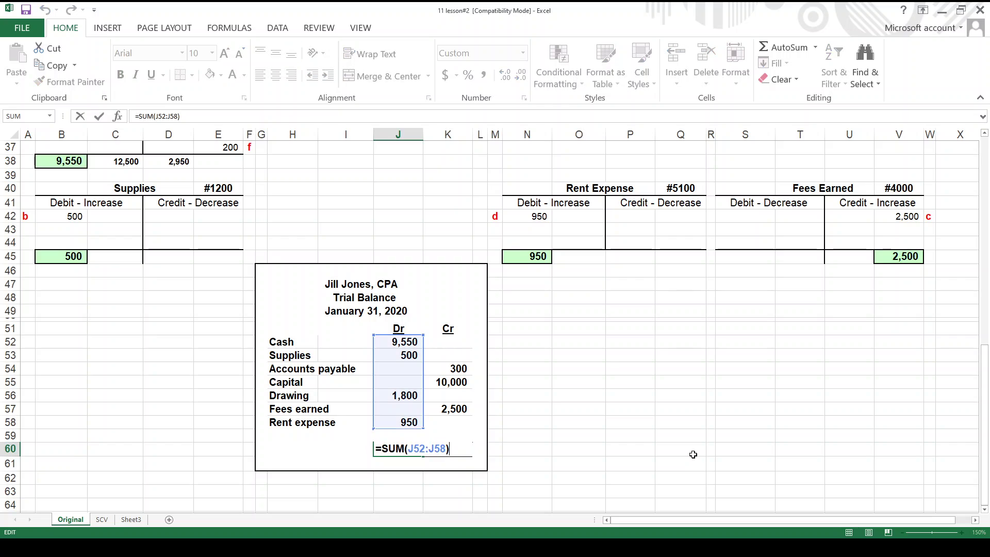
key("Return")
key("Up")
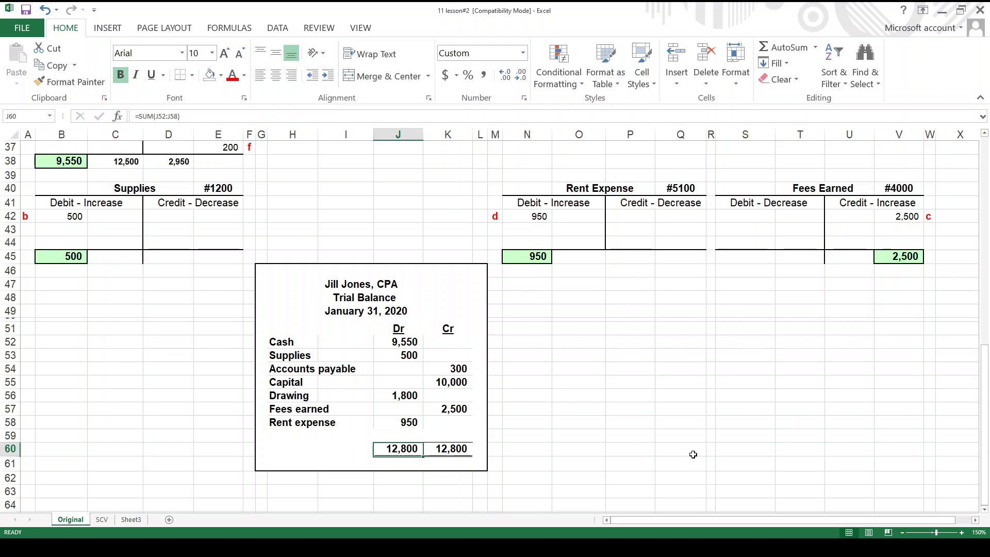
key("Right")
key("F2")
key("Return")
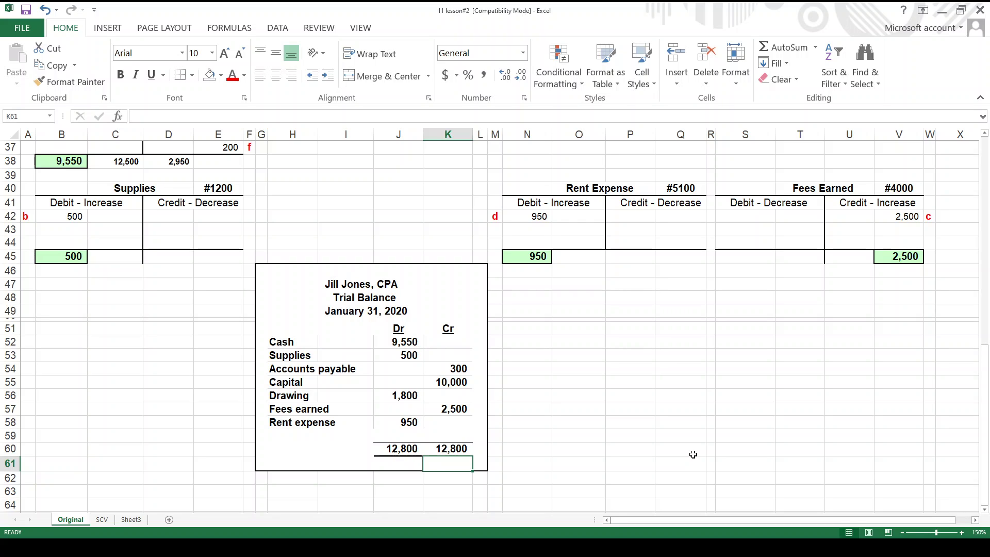
key("Left")
key("Up")
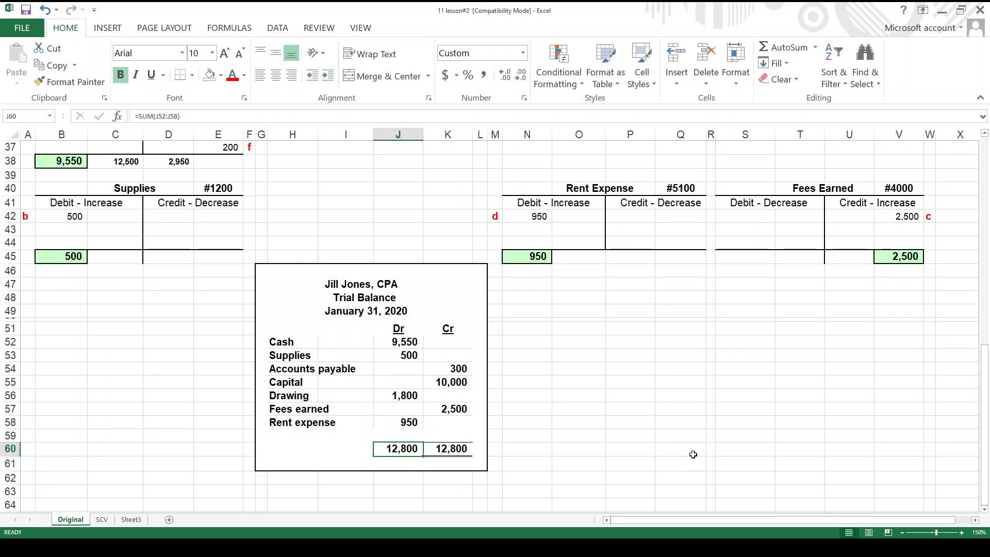
- Review the trial balance's title in I48 and its date line in I49
key("Up")
key("Up")
key("Up")
key("Up")
key("Up")
key("Up")
key("Up")
key("Up")
key("Up")
key("Up")
key("Up")
key("Left")
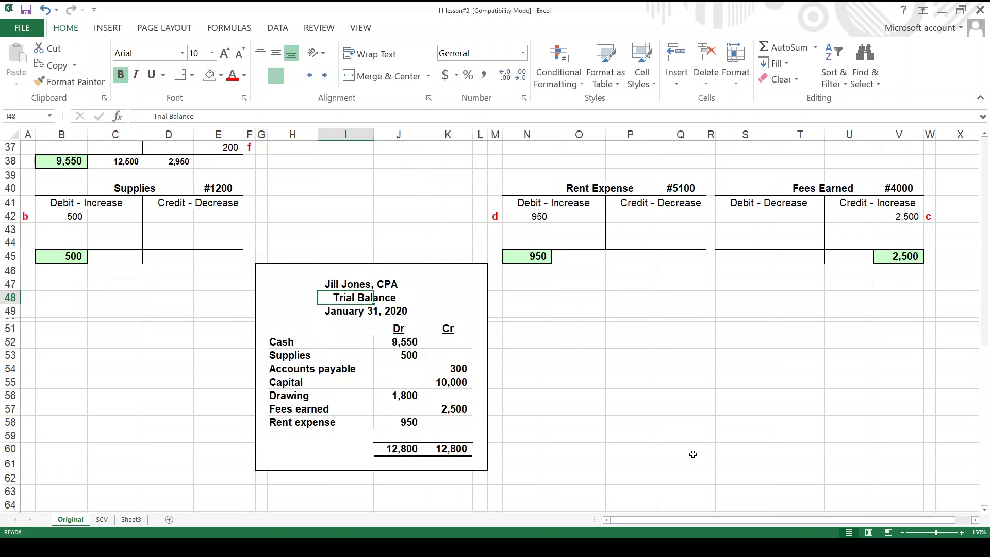
key("Down")
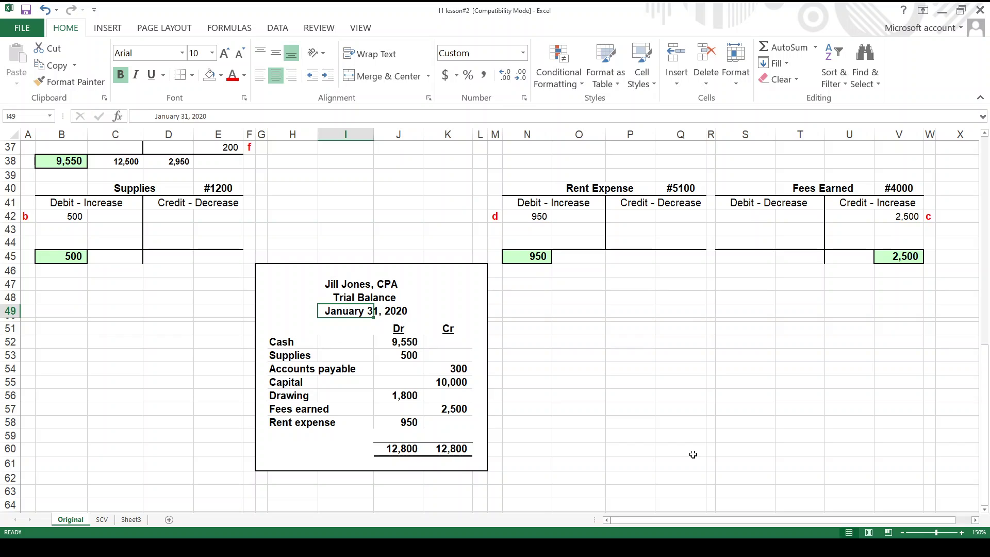
- Compare the ledger accounts in rows 31 to 45 with the amounts listed in the trial balance
key("Up")
key("Up")
key("Up")
key("Up")
key("Up")
key("Up")
key("Up")
key("Up")
key("Up")
key("Up")
key("Up")
key("Up")
key("Up")
key("Up")
key("Up")
key("Up")
key("Up")
key("Up")
key("Up")
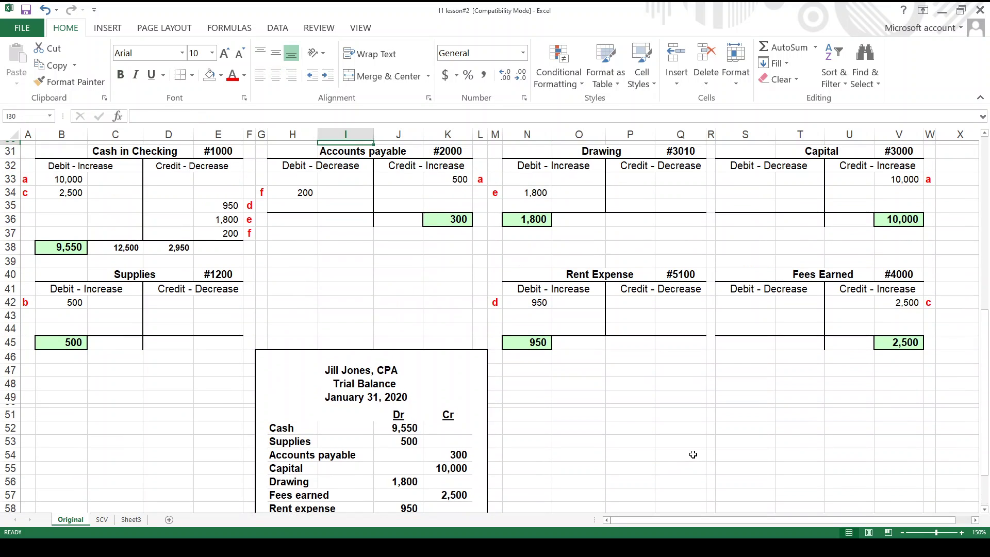
key("Down")
key("Down")
key("Down")
key("Down")
key("Down")
key("Down")
key("Down")
key("Down")
key("Down")
key("Down")
key("Down")
key("Down")
key("Down")
key("Down")
key("Down")
key("Down")
key("Down")
key("Down")
key("Down")
key("Down")
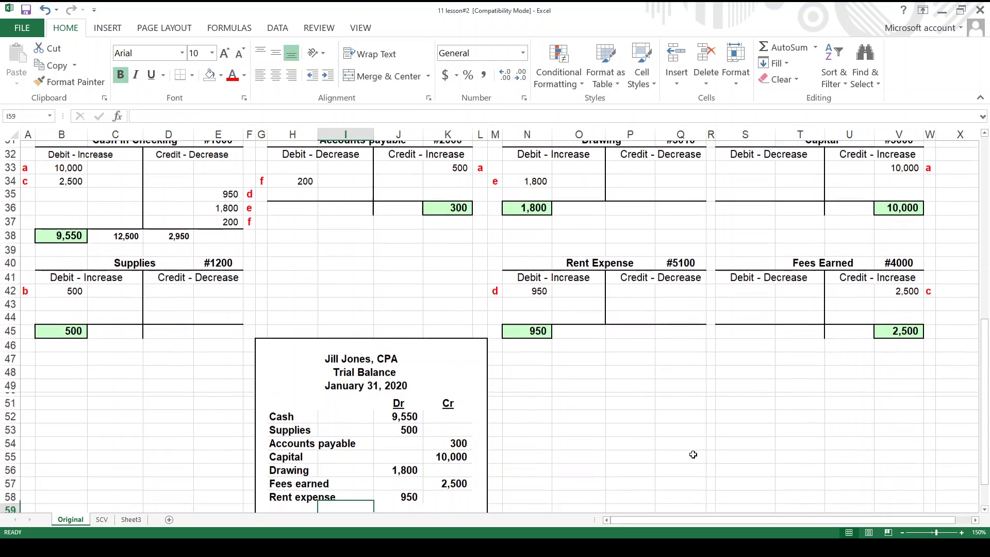
- Review the trial balance from its company heading in I47 to the account list in H52:H58
key("Down")
key("Down")
key("Down")
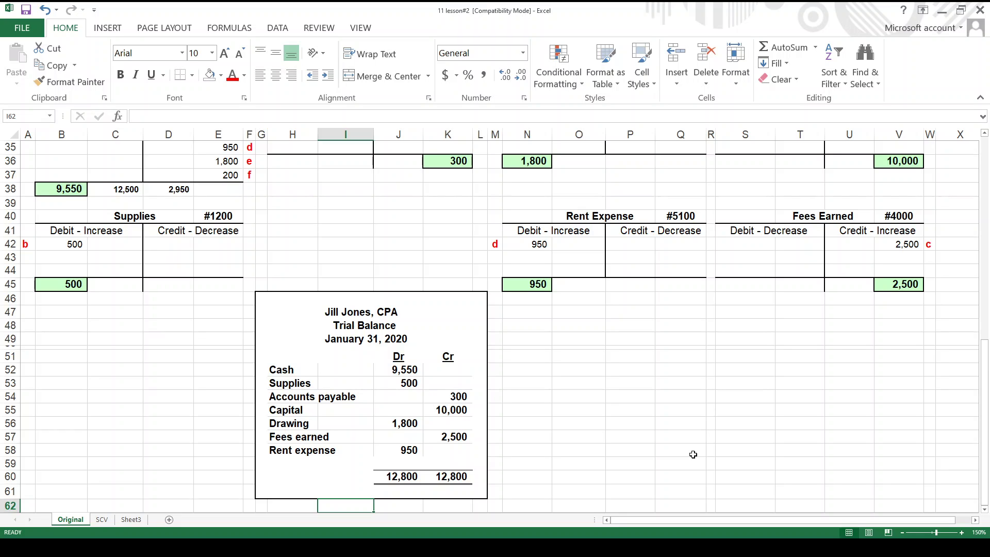
key("Right")
key("Up")
key("Up")
key("Up")
key("Up")
key("Up")
key("Up")
key("Up")
key("Up")
key("Up")
key("Up")
key("Up")
key("Up")
key("Up")
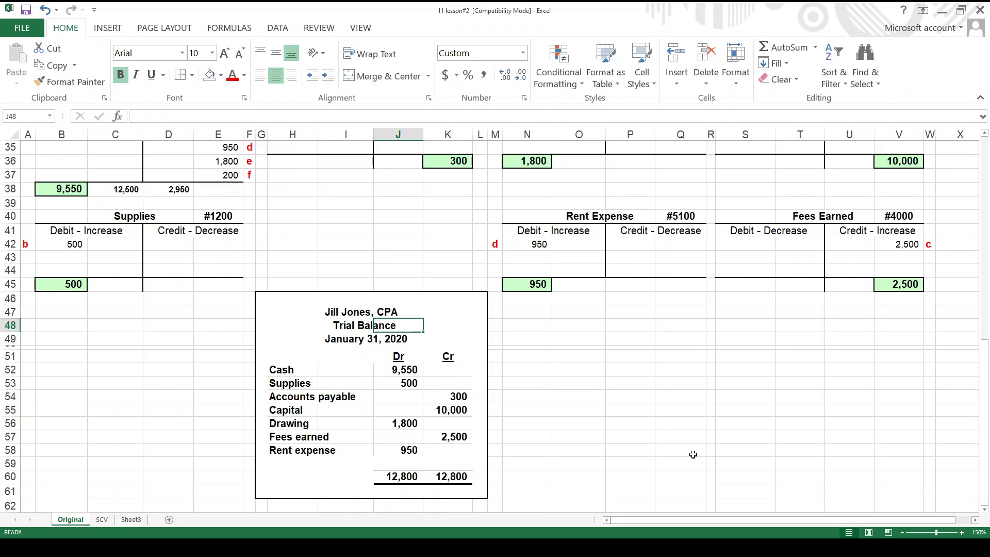
key("Up")
key("Left")
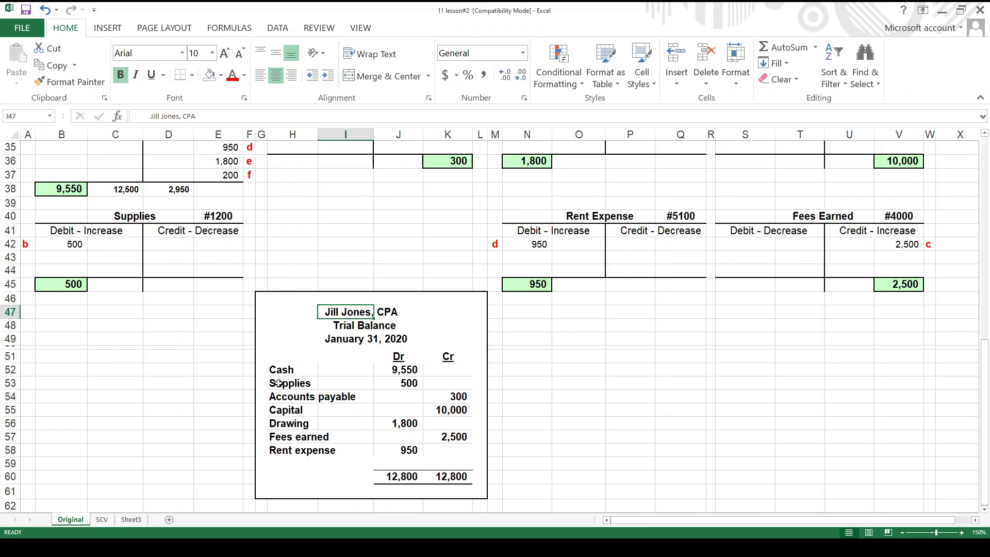
left_click_drag(279, 371, 289, 450)
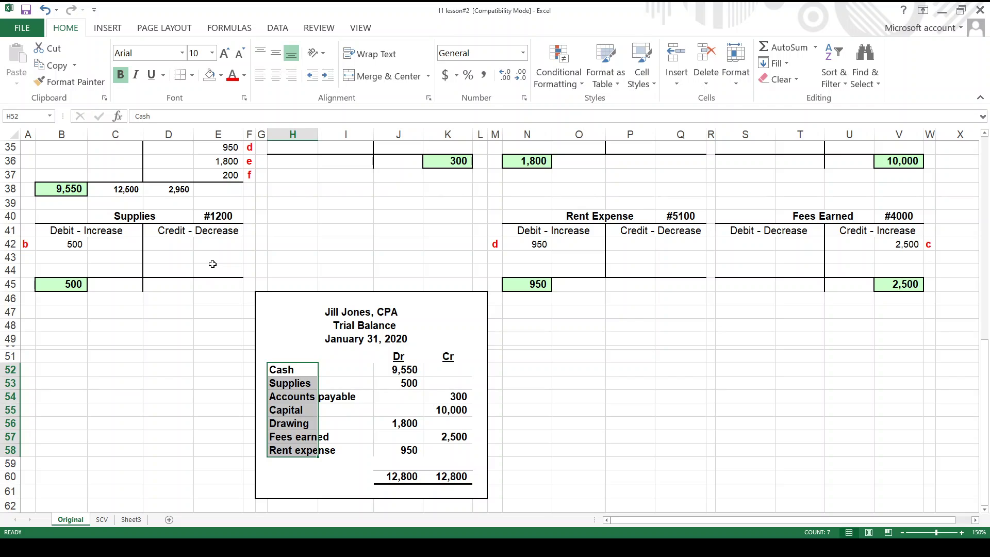
- Examine the journal entries for transactions a to f in F16:K27
left_click(242, 268)
key("Up")
key("Up")
key("Up")
key("Up")
key("Up")
key("Up")
key("Up")
key("Up")
key("Up")
key("Up")
key("Up")
key("Up")
key("Up")
key("Up")
key("Up")
key("Up")
key("Up")
key("Up")
key("Up")
key("Up")
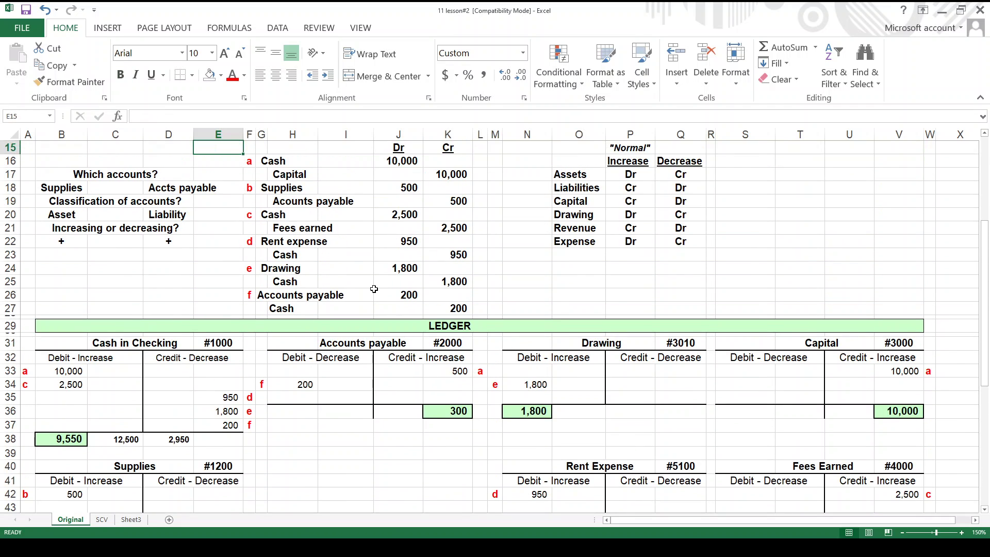
left_click_drag(253, 161, 454, 308)
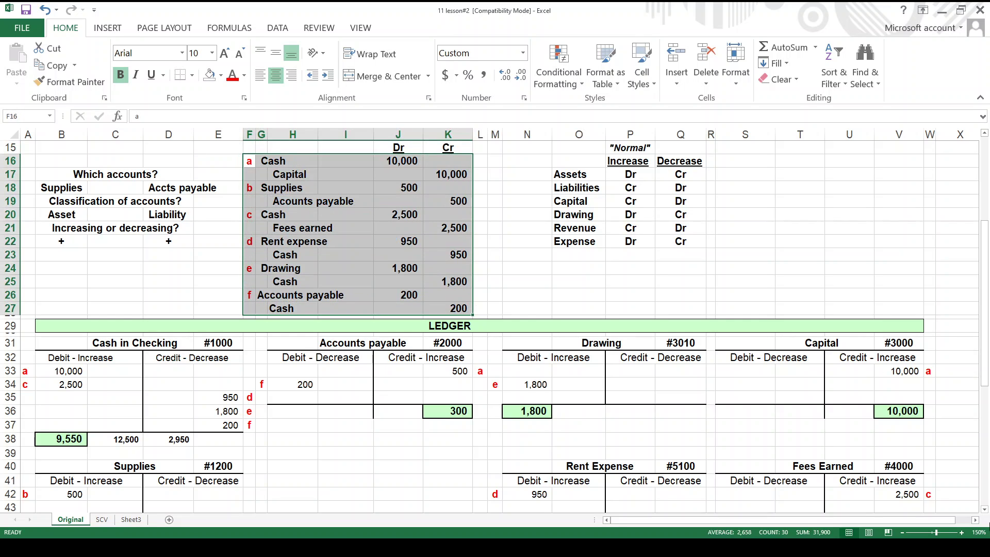
- Compare the journal entries with the ledger and the accounts listed in the trial balance
scroll(985, 514, "down", 7)
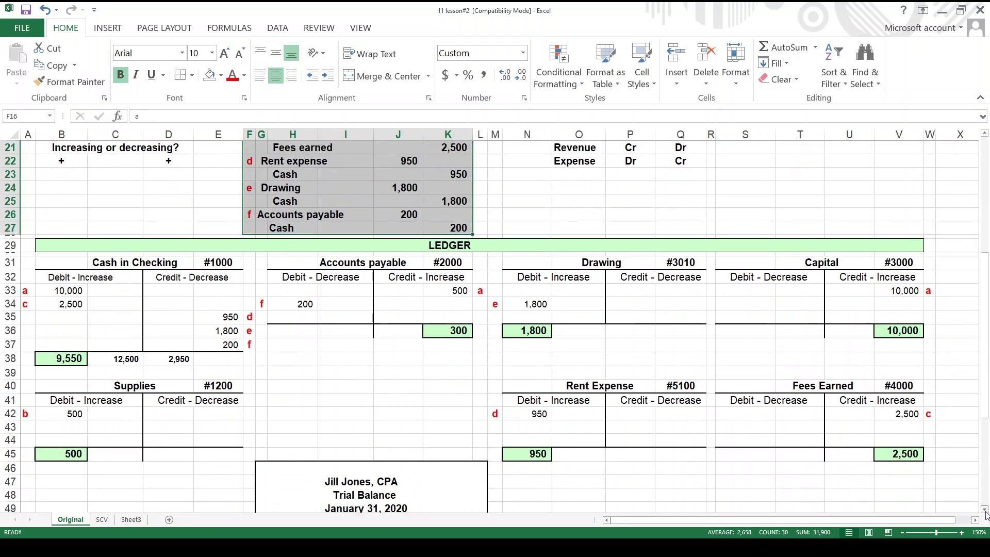
scroll(985, 514, "down", 2)
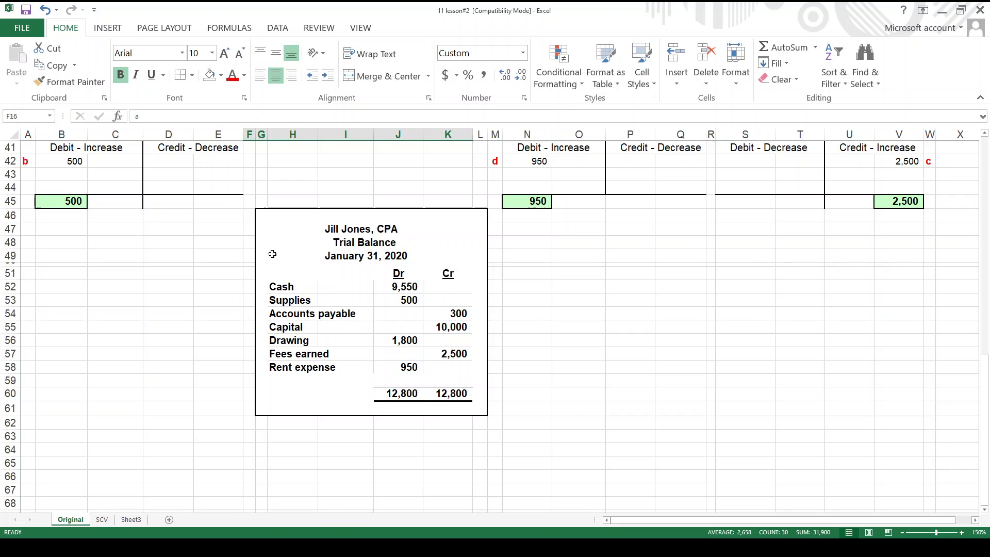
left_click_drag(287, 285, 314, 504)
key("Page_Up")
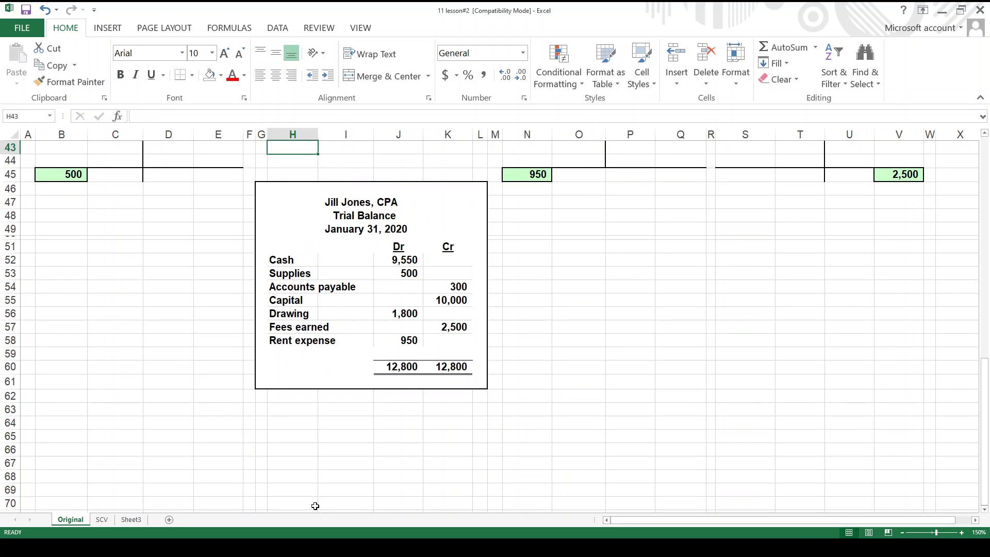
- Inspect the Cash in Checking balance formula in the ledger at B38
key("Up")
key("Up")
key("Up")
key("Up")
key("Up")
key("Up")
key("Up")
key("Up")
key("Up")
key("Up")
key("Up")
key("Up")
key("Up")
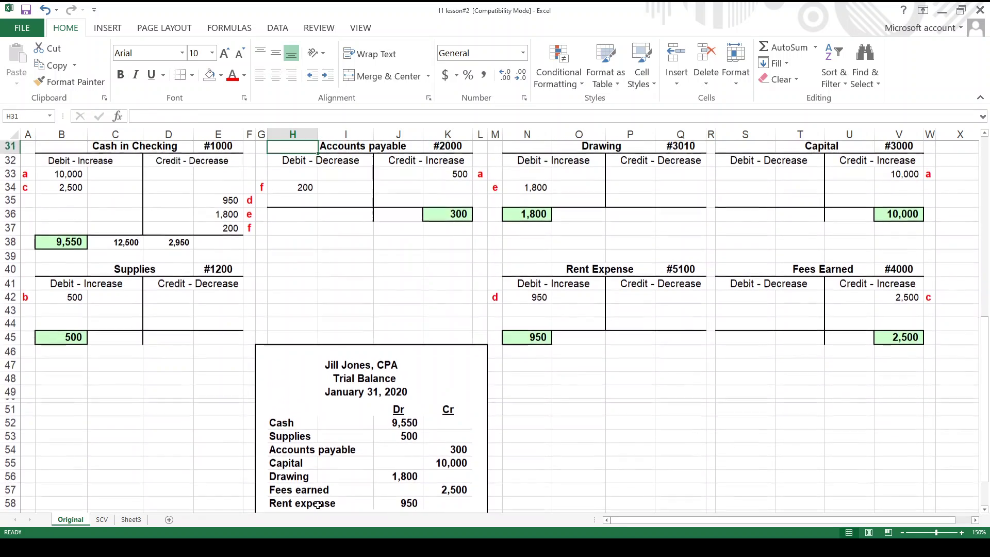
left_click(65, 249)
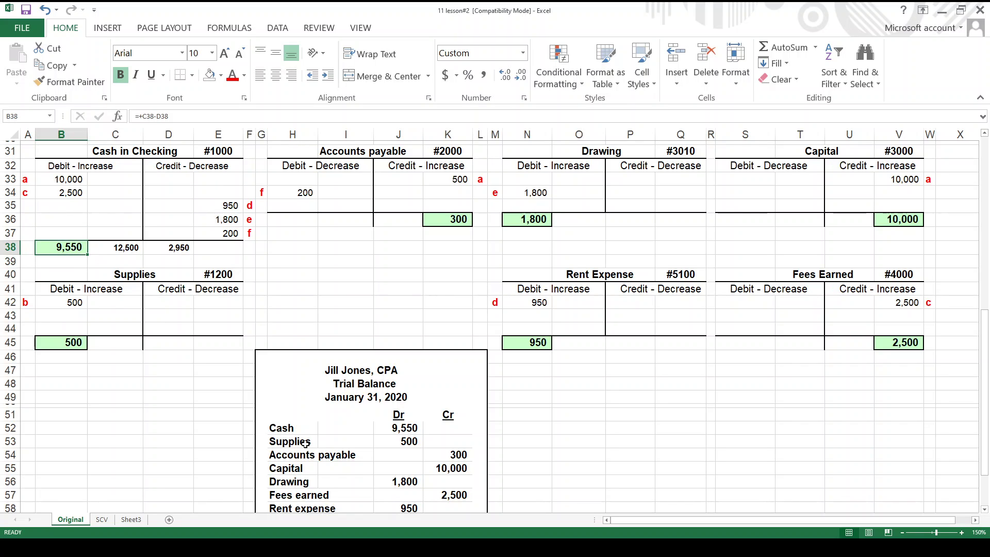
- Review the trial balance's title in I48 and its list of accounts in H52:H58
left_click(985, 509)
scroll(986, 514, "down", 2)
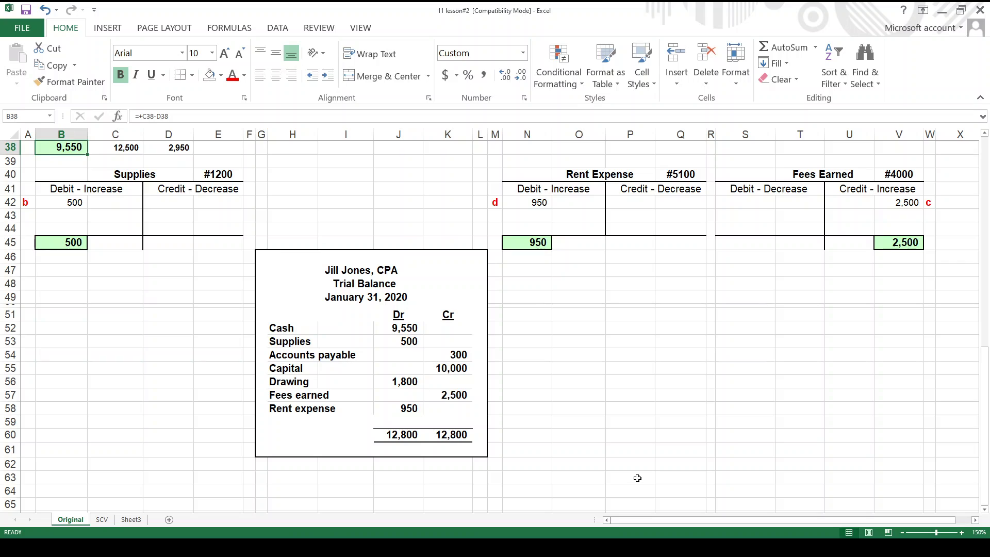
left_click(323, 292)
left_click(357, 287)
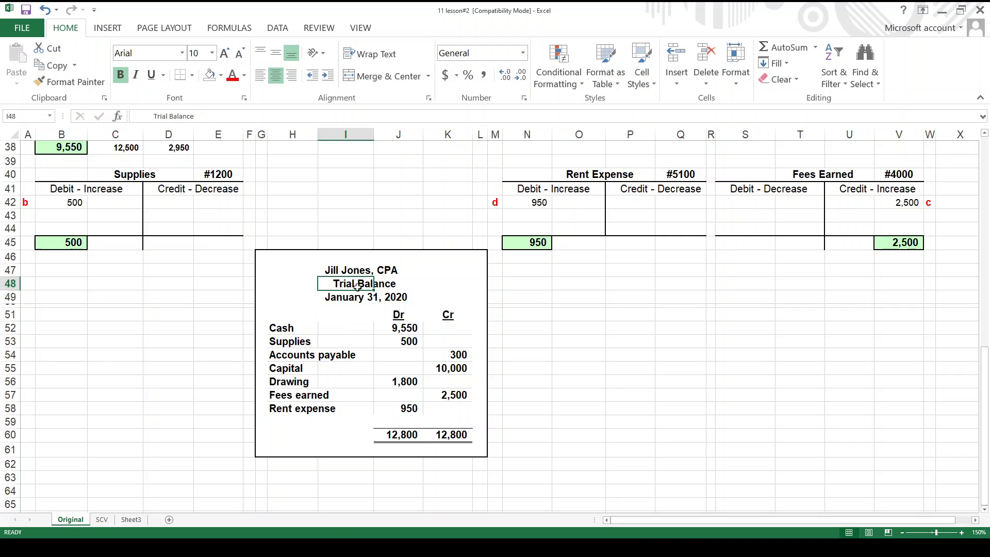
left_click_drag(299, 326, 299, 409)
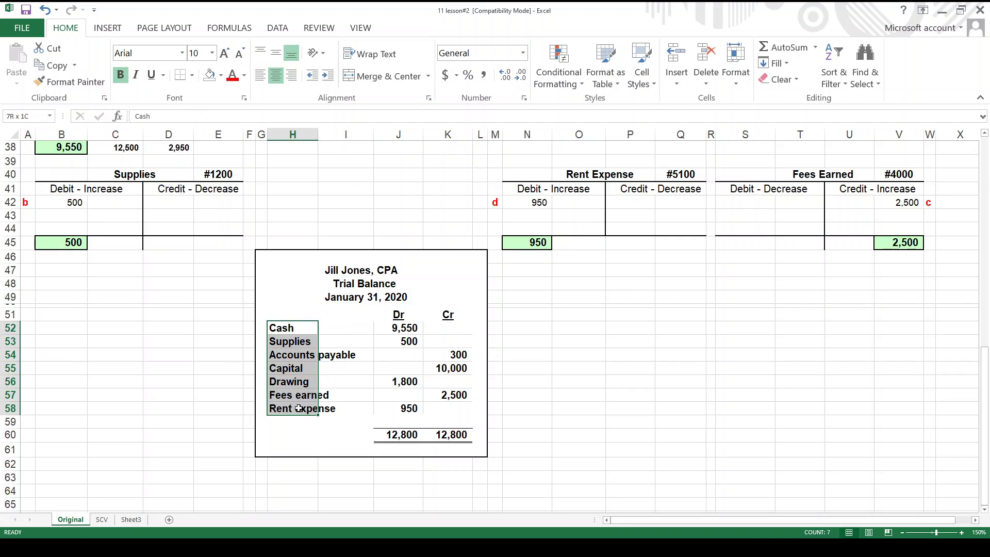
- Compare the trial balance's debit total in J60 with its credit total in K60
left_click(434, 435)
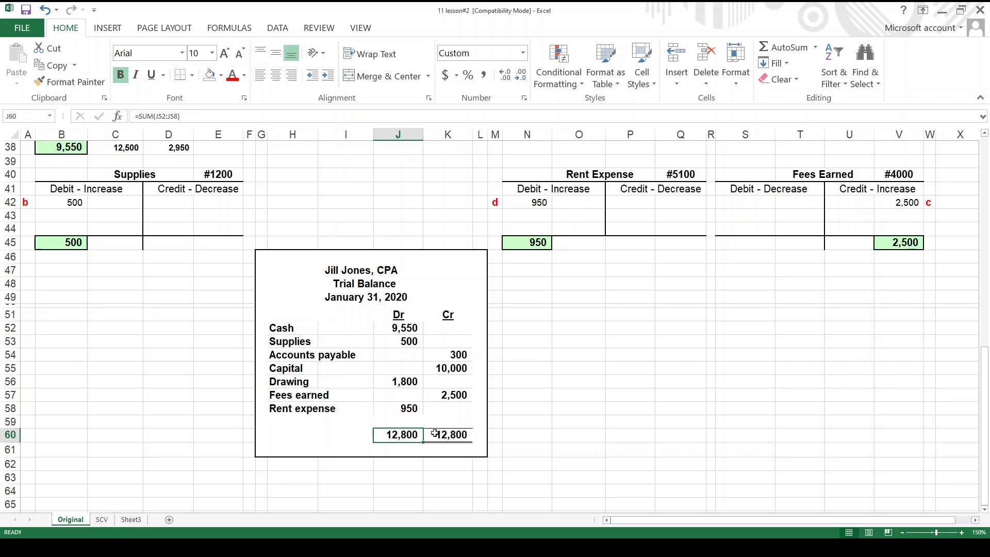
left_click(418, 434)
left_click(438, 435)
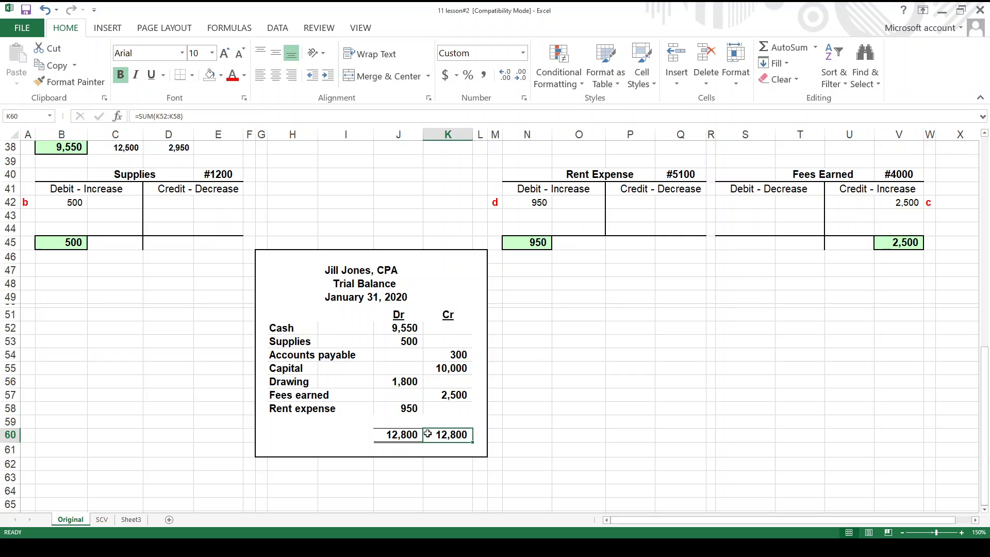
left_click(417, 435)
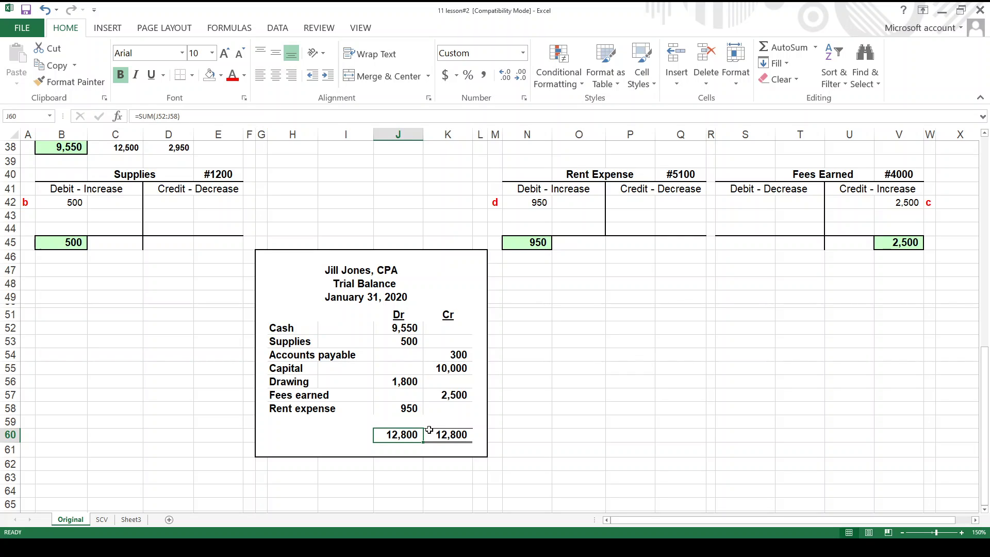
left_click(428, 434)
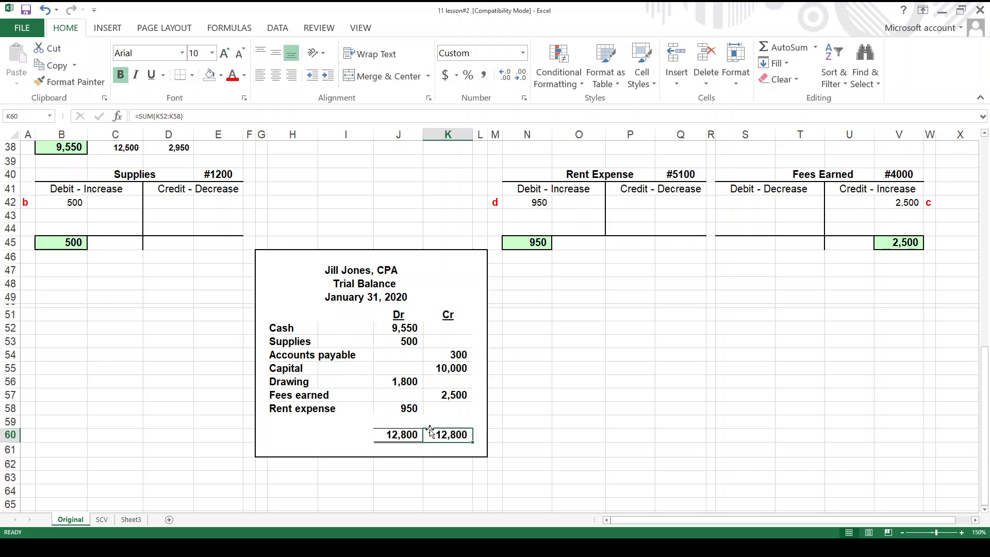
left_click(421, 435)
left_click(428, 434)
left_click(421, 434)
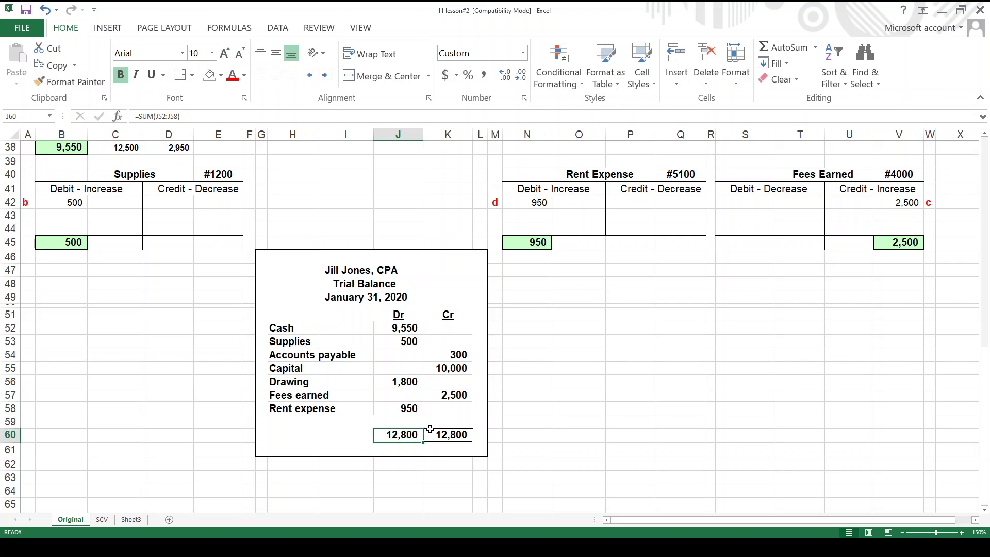
left_click(430, 435)
left_click(421, 434)
- Return to the journal and highlight the complete set of entries a to f in F16:K27
key("Up")
key("Up")
key("Up")
key("Up")
key("Up")
key("Up")
key("Up")
key("Up")
key("Up")
key("Up")
key("Up")
key("Up")
key("Up")
key("Up")
key("Up")
key("Up")
key("Up")
key("Up")
key("Up")
key("Up")
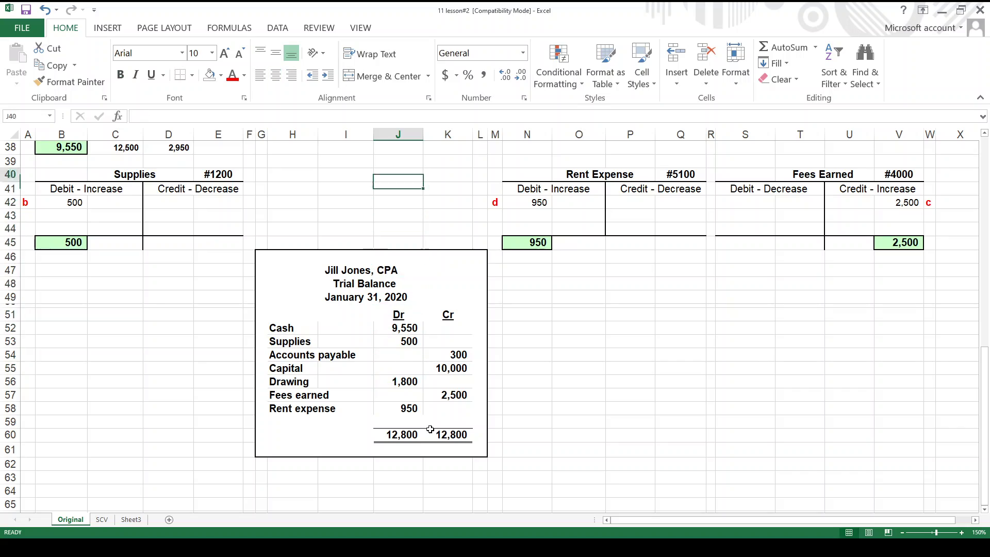
key("Up")
key("Up")
key("Up")
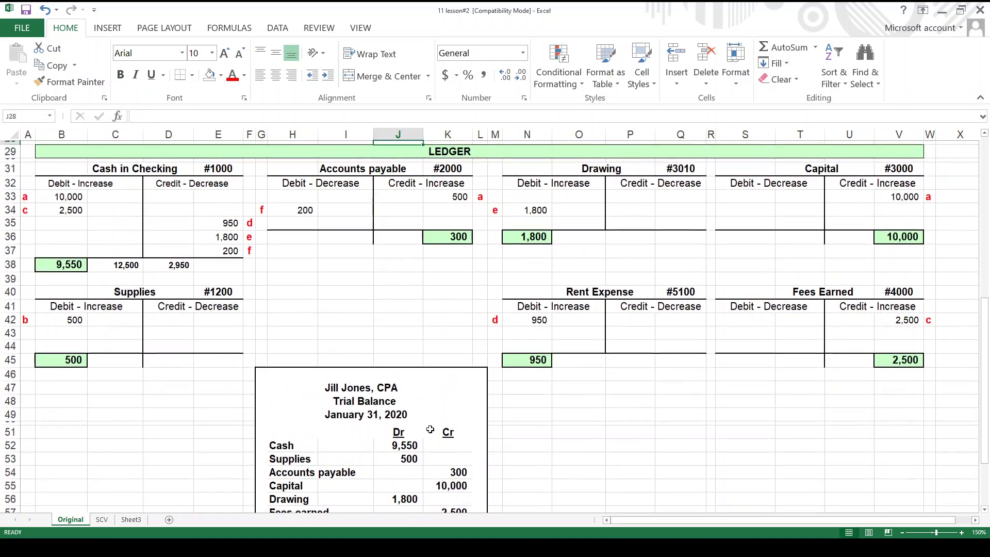
key("Up")
key("Up")
key("Up")
key("Up")
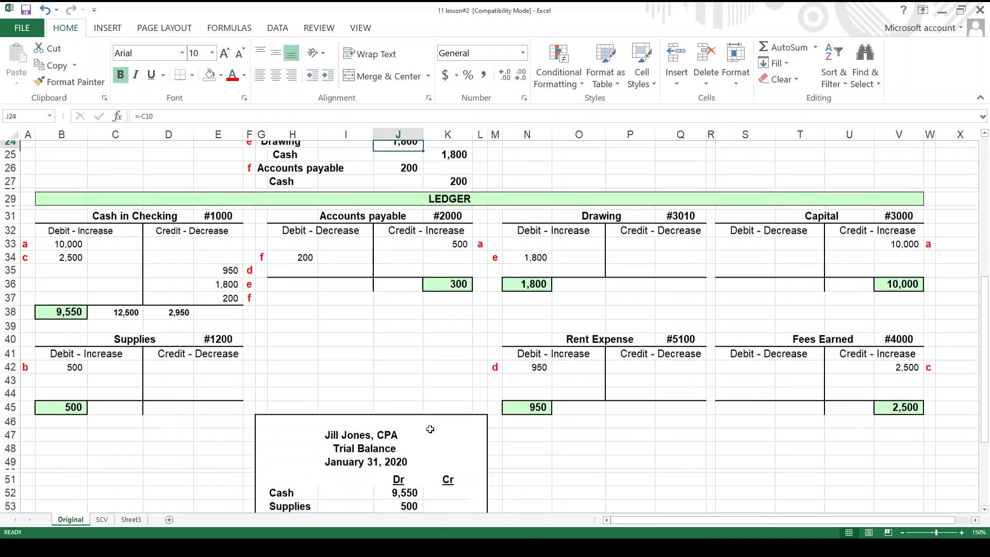
key("Up")
key("Up")
key("Up")
key("Up")
key("Up")
key("Up")
key("Up")
key("Up")
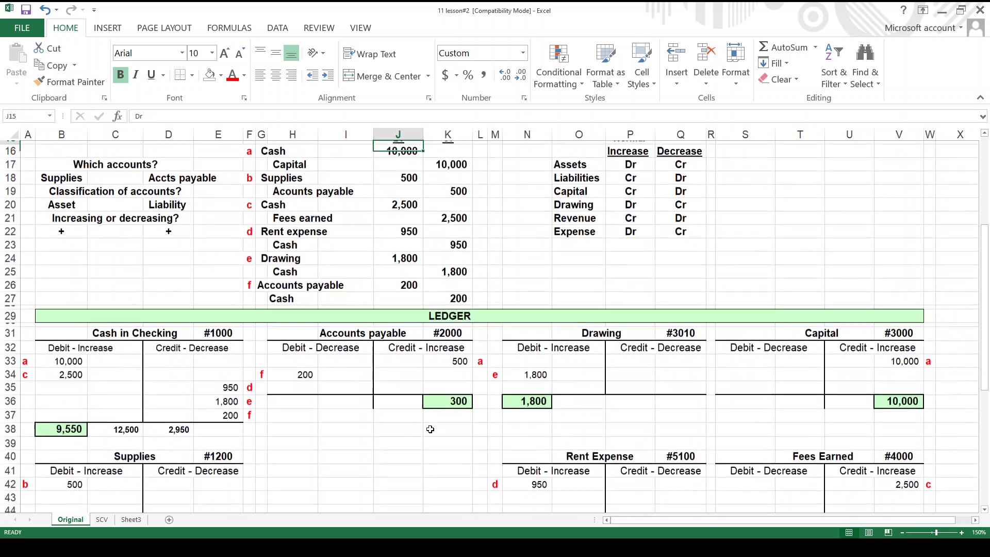
key("Up")
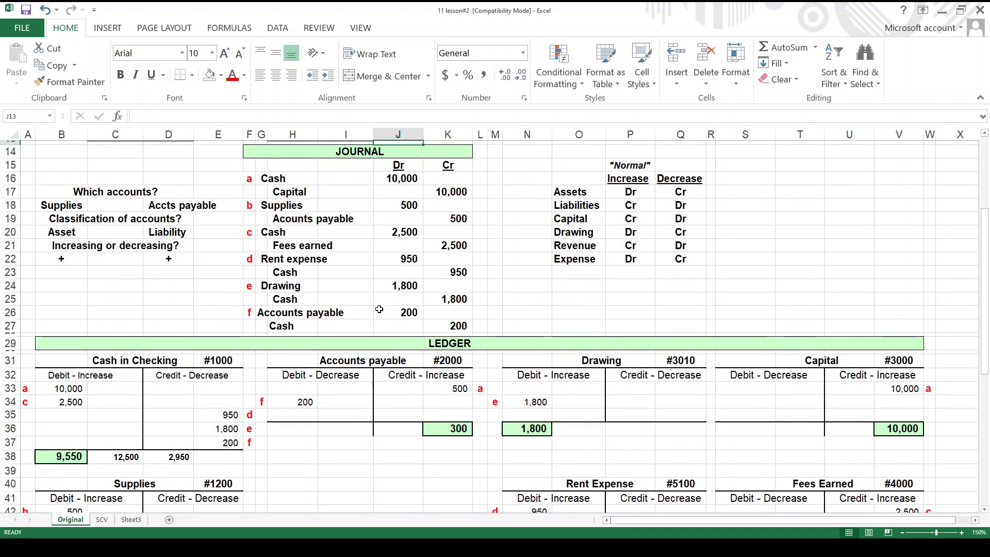
left_click_drag(250, 179, 441, 310)
left_click_drag(443, 322, 443, 328)
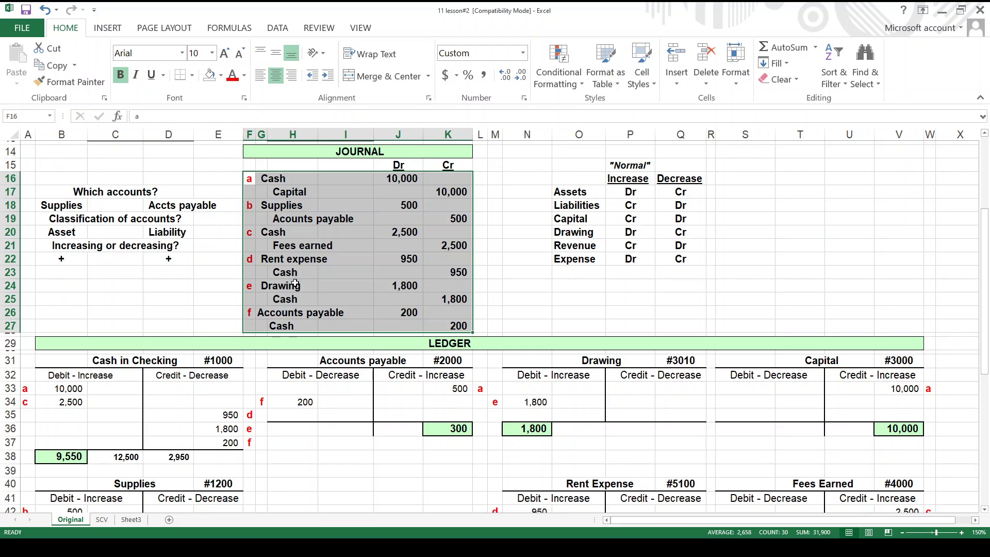
- Trace transaction a's cash debit from J16 in the journal to B33 in the Cash in Checking account
left_click(259, 177)
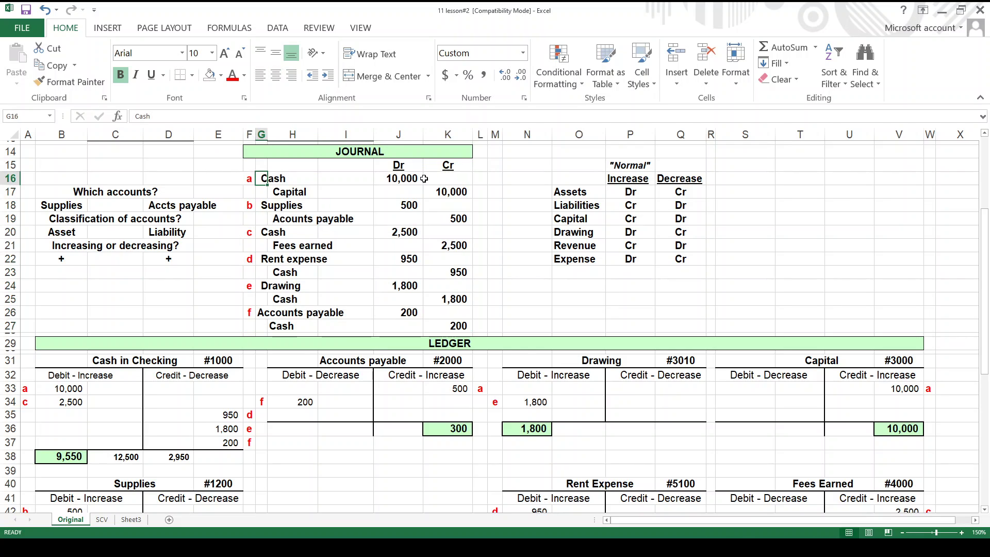
left_click(398, 178)
left_click(48, 389)
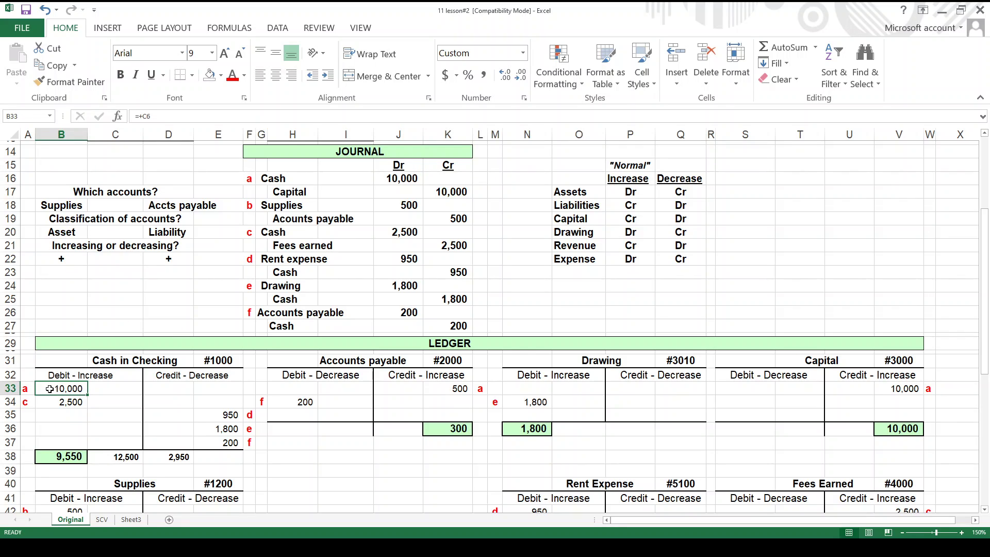
left_click(207, 394)
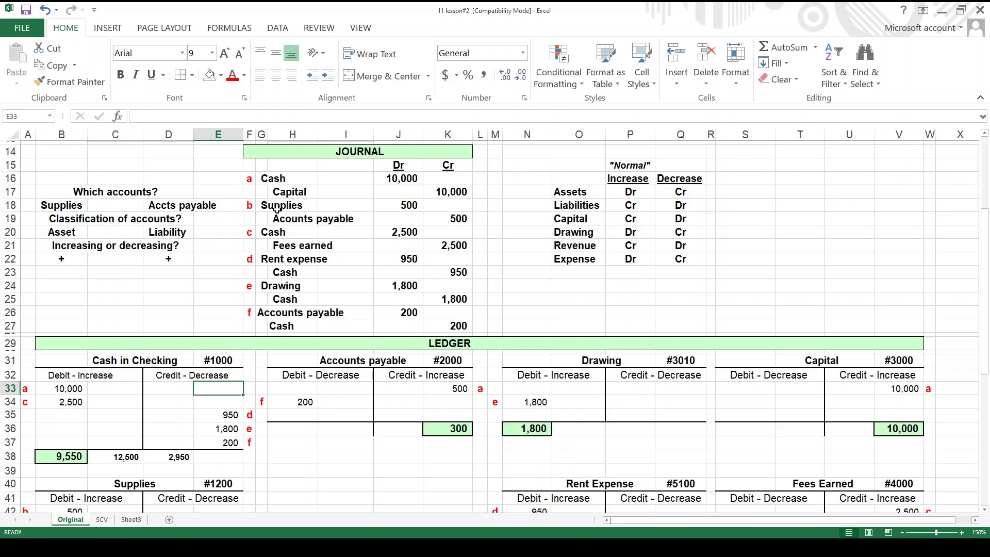
- Match the journal's cash debit line in G16:J16 to the Cash in Checking account and bold the posted amount in B33
left_click(269, 180)
left_click(262, 179)
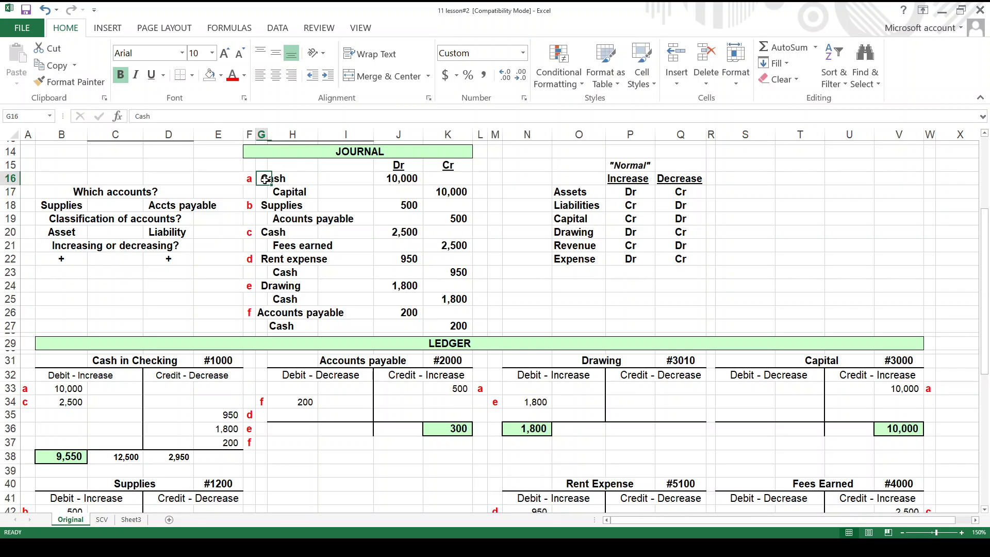
left_click_drag(263, 179, 406, 178)
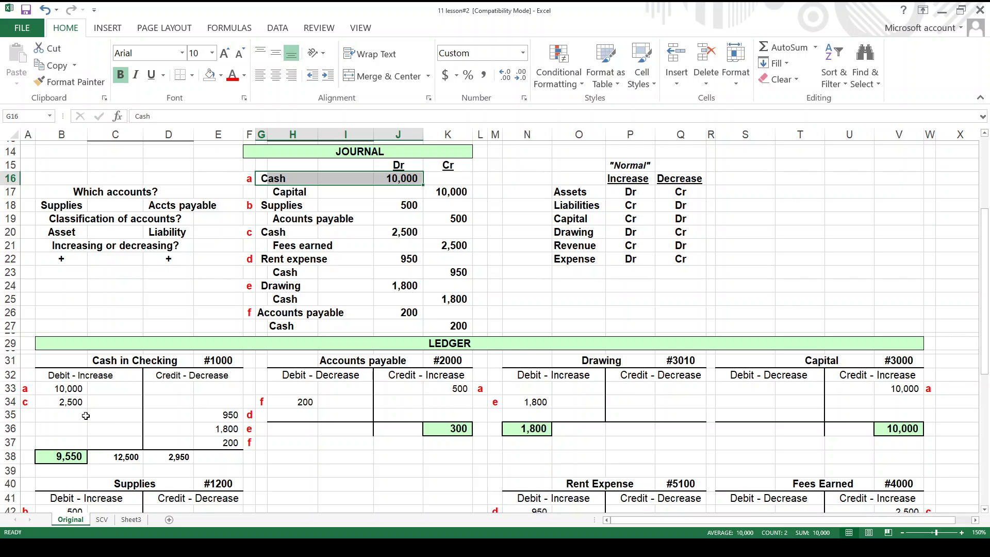
left_click(72, 388)
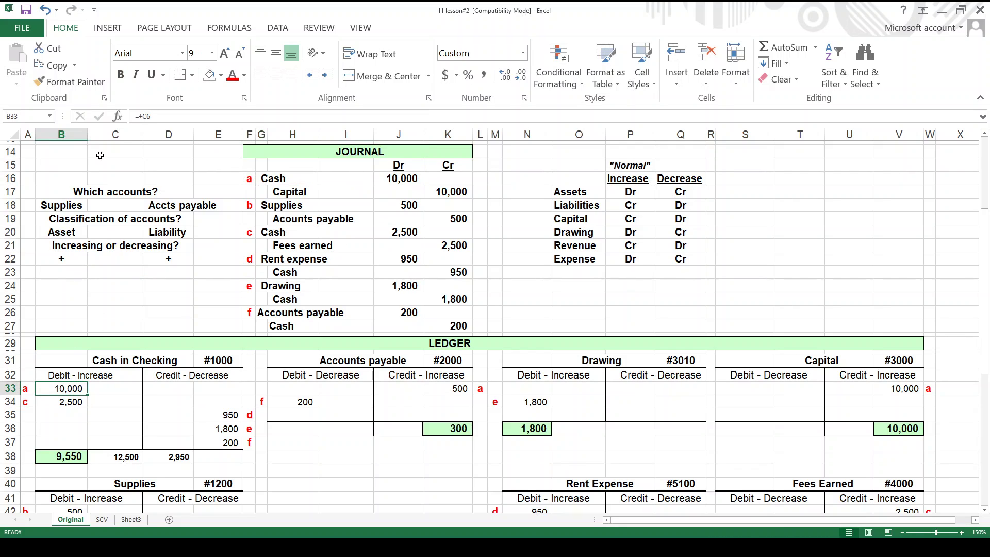
left_click(121, 77)
- Check journal entries G16:K27 against the Cash in Checking credits for d, e and f in E35:E37
left_click(264, 181)
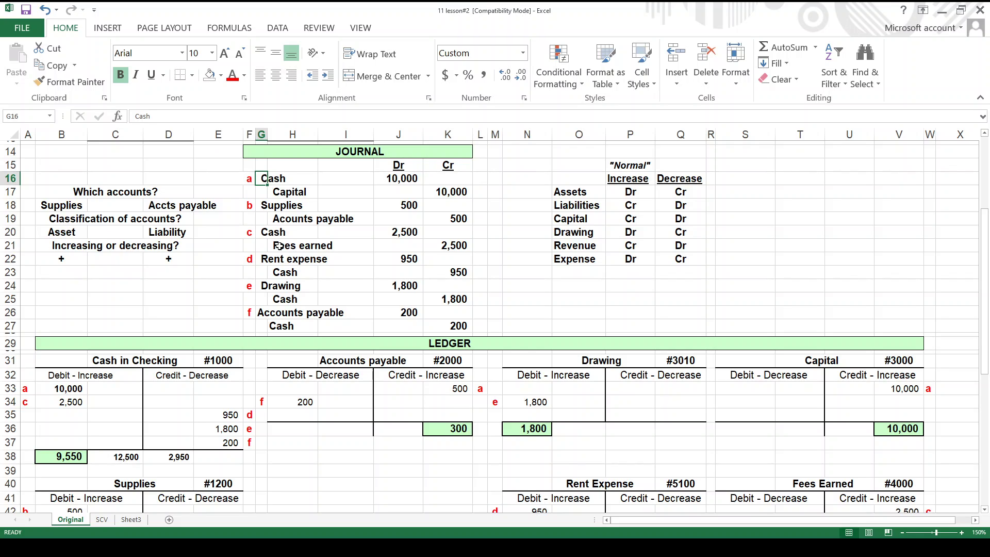
left_click_drag(262, 179, 442, 324)
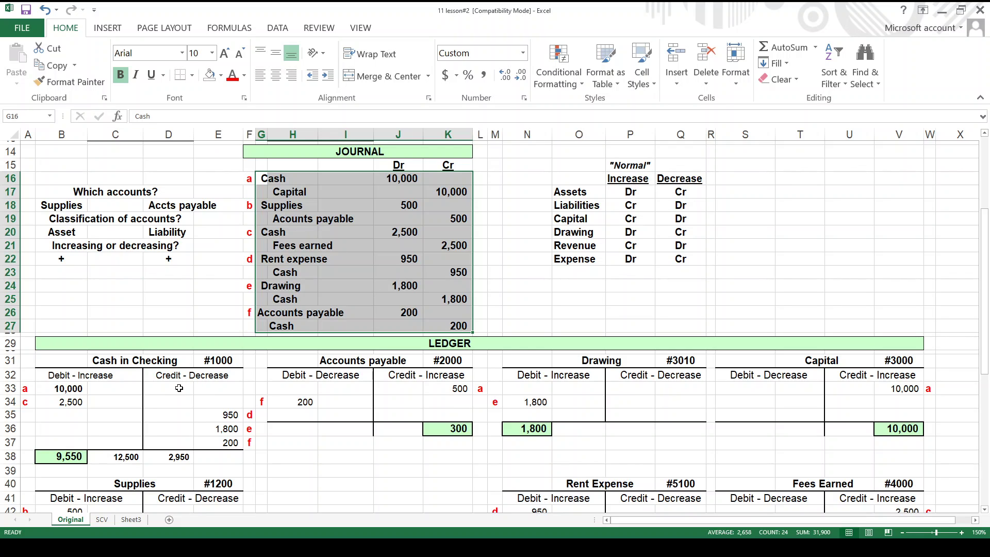
left_click(228, 414)
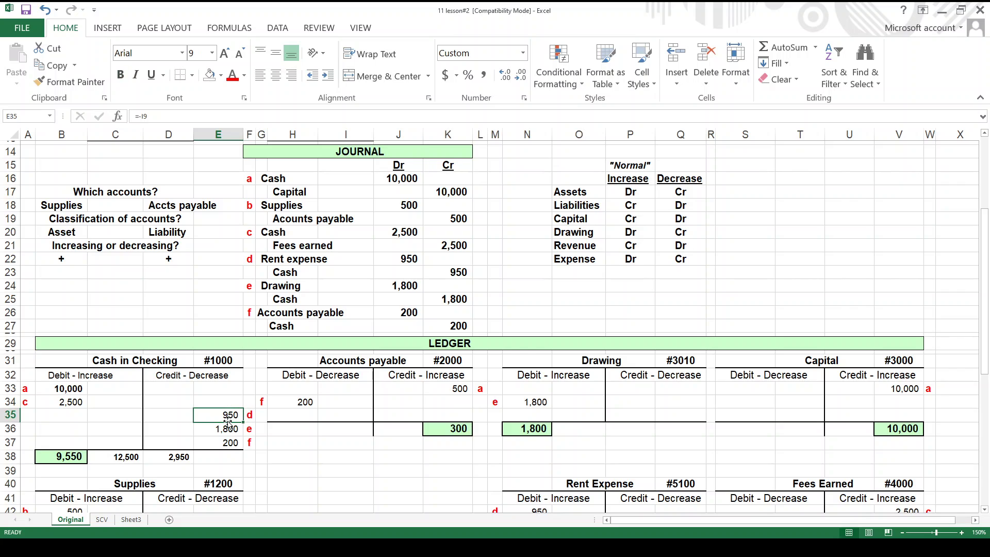
left_click(228, 428)
left_click(230, 442)
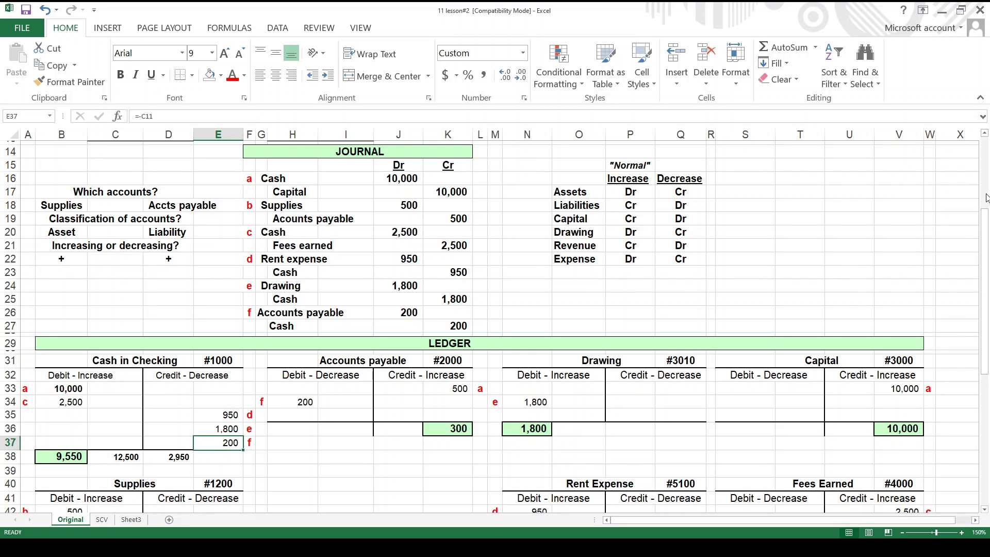
- Inspect the formulas behind the Cash in Checking debit and credit subtotals in C38 and D38
scroll(985, 201, "up", 5)
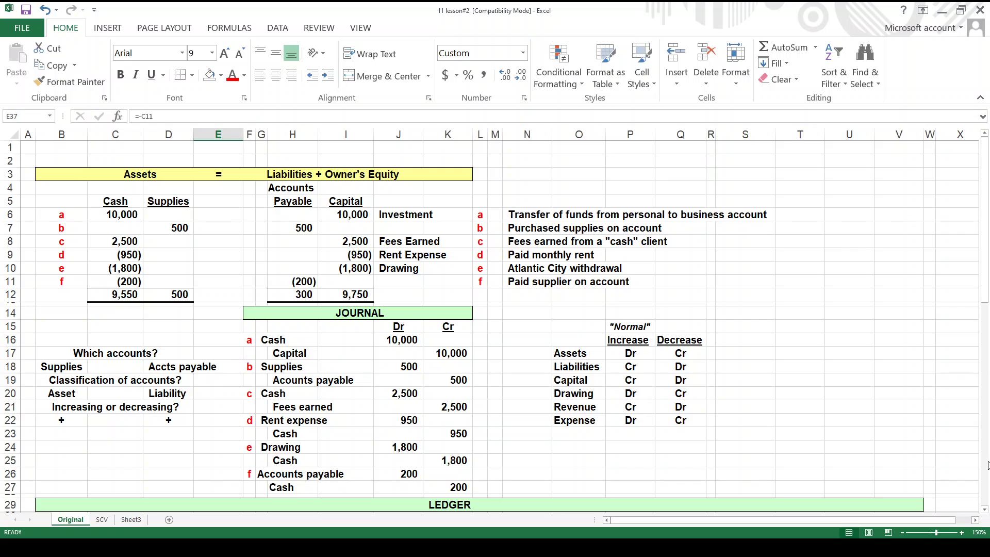
left_click(983, 510)
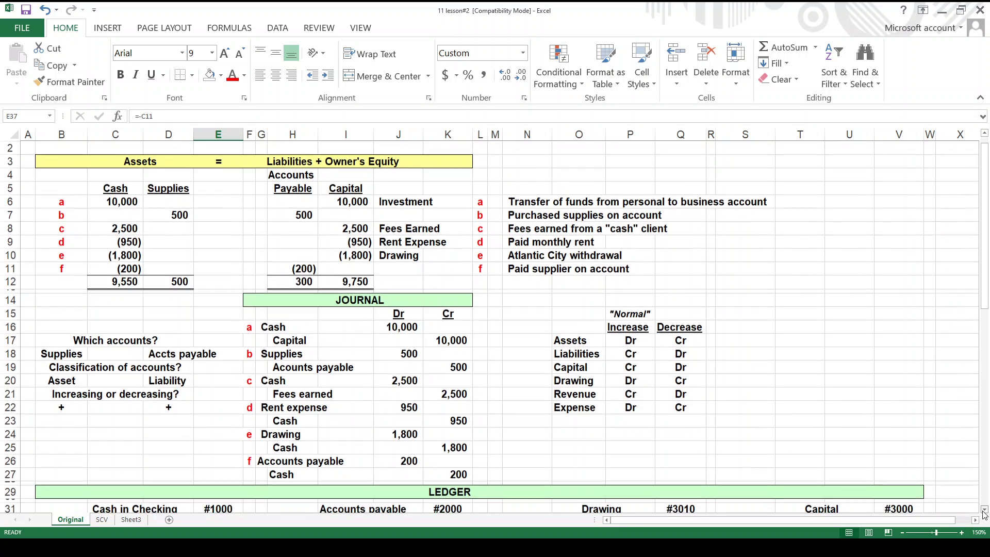
scroll(984, 513, "down", 6)
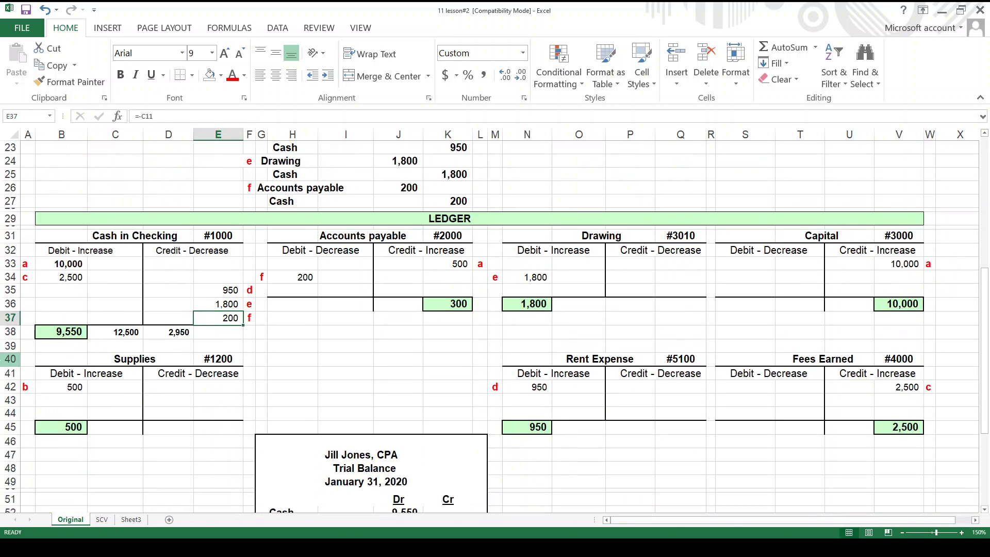
left_click(127, 332)
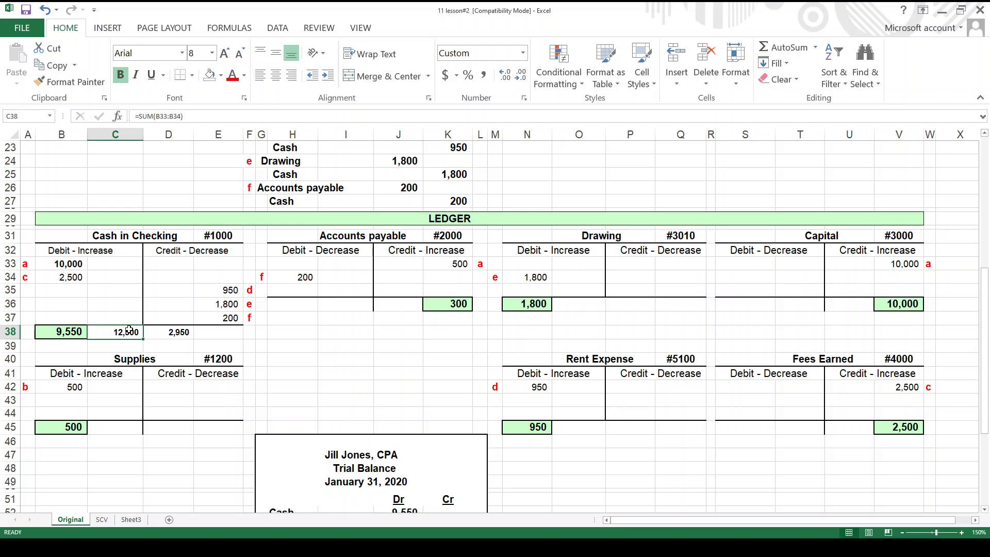
double_click(129, 331)
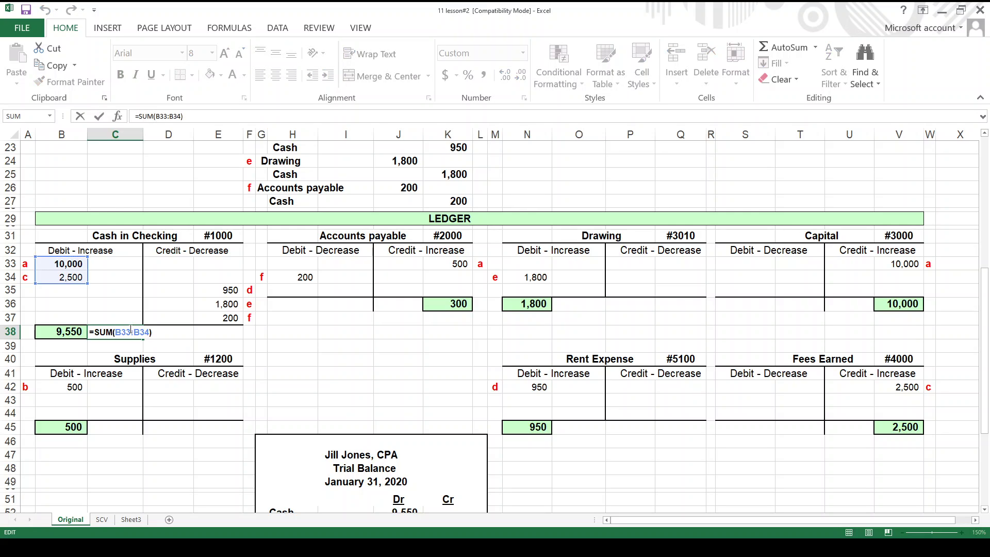
key("Escape")
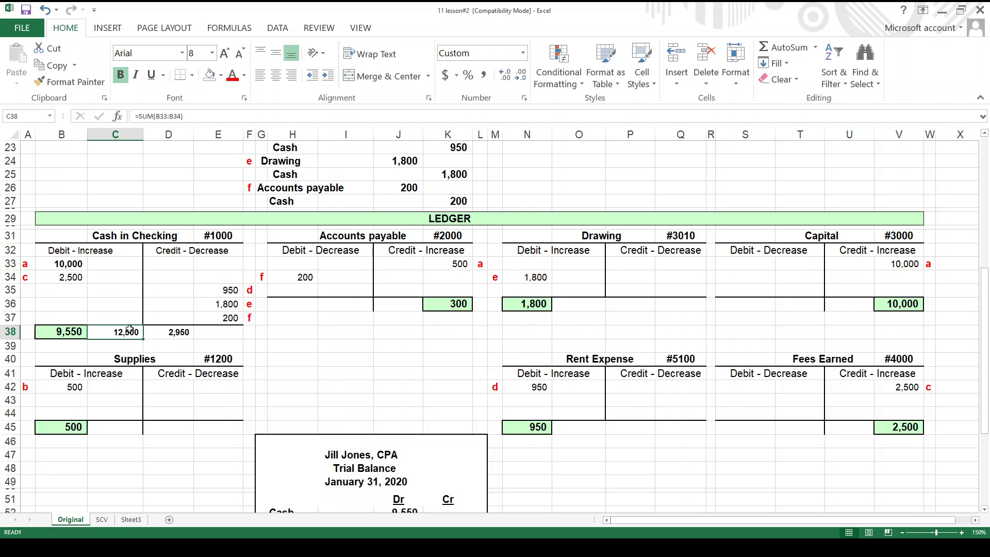
key("Right")
key("F2")
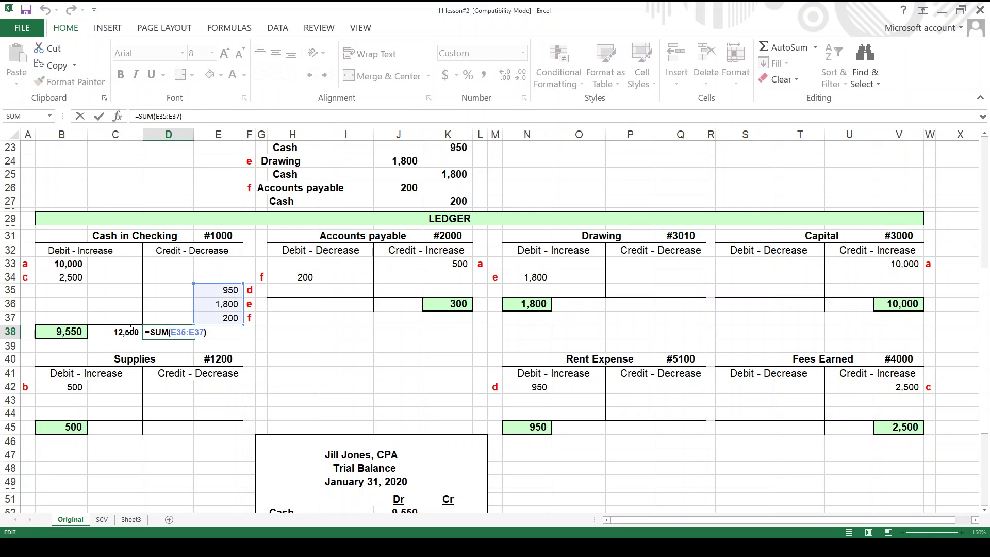
key("Return")
- Examine how the Cash in Checking balance in B38 is calculated from the two subtotals
key("Up")
key("Left")
key("Left")
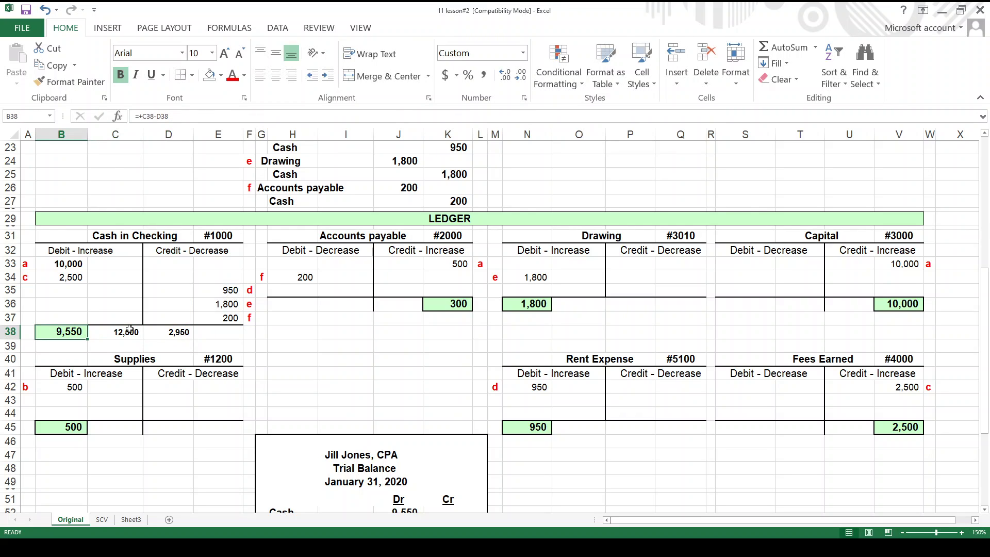
key("F2")
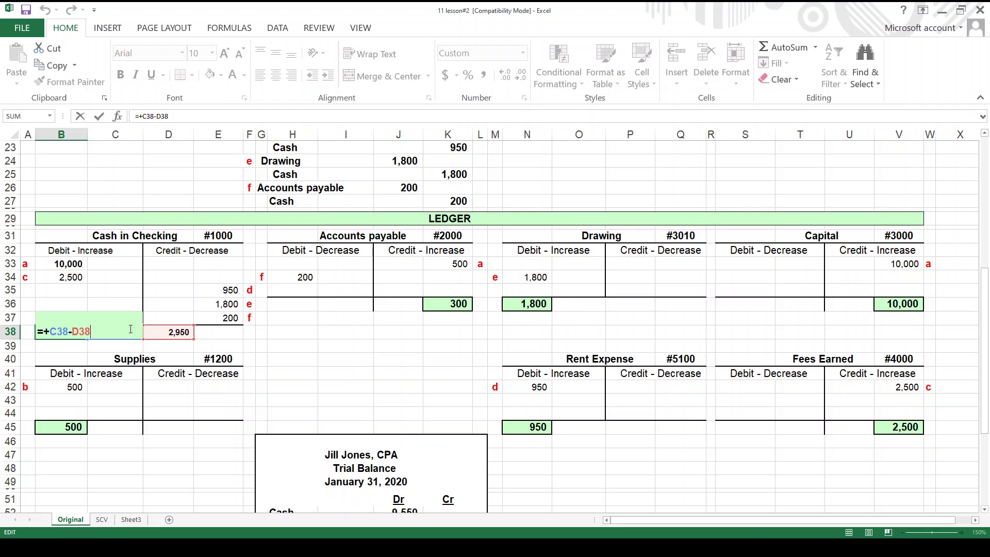
key("Escape")
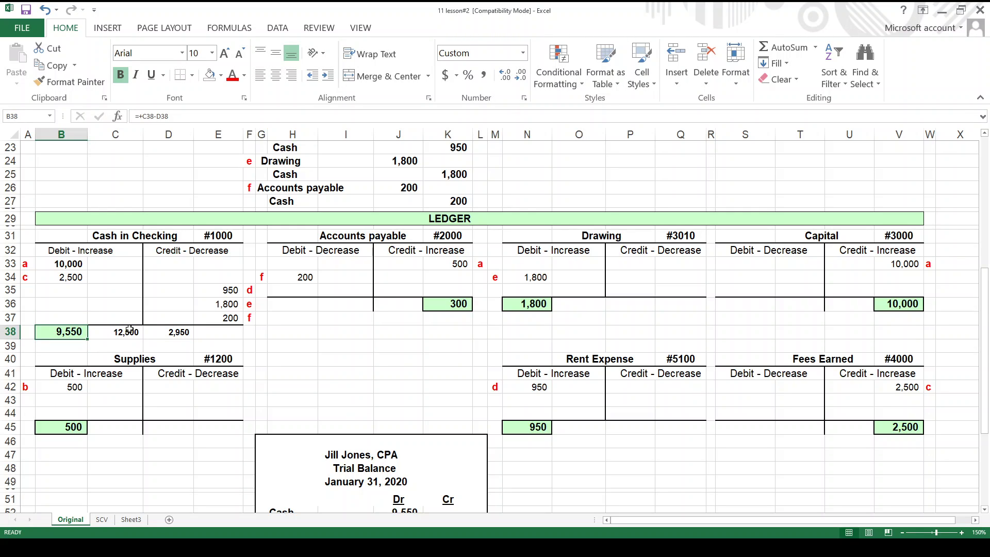
- Go back up to the journal and highlight its heading and all entries in F14:K27
key("Up")
key("Up")
key("Up")
key("Up")
key("Up")
key("Up")
key("Up")
key("Up")
key("Up")
key("Up")
key("Up")
key("Up")
key("Up")
key("Up")
key("Up")
key("Up")
key("Up")
key("Up")
key("Up")
key("Up")
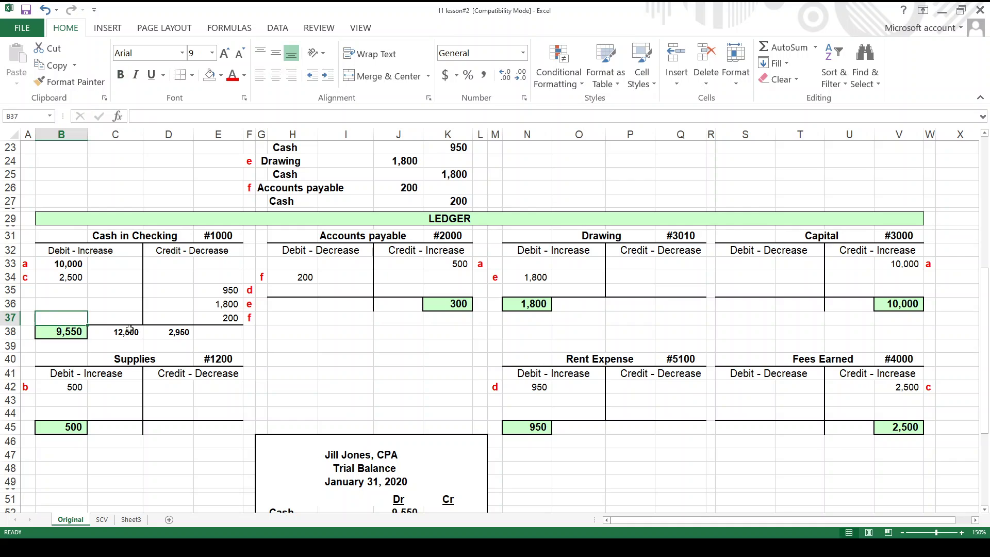
key("Up")
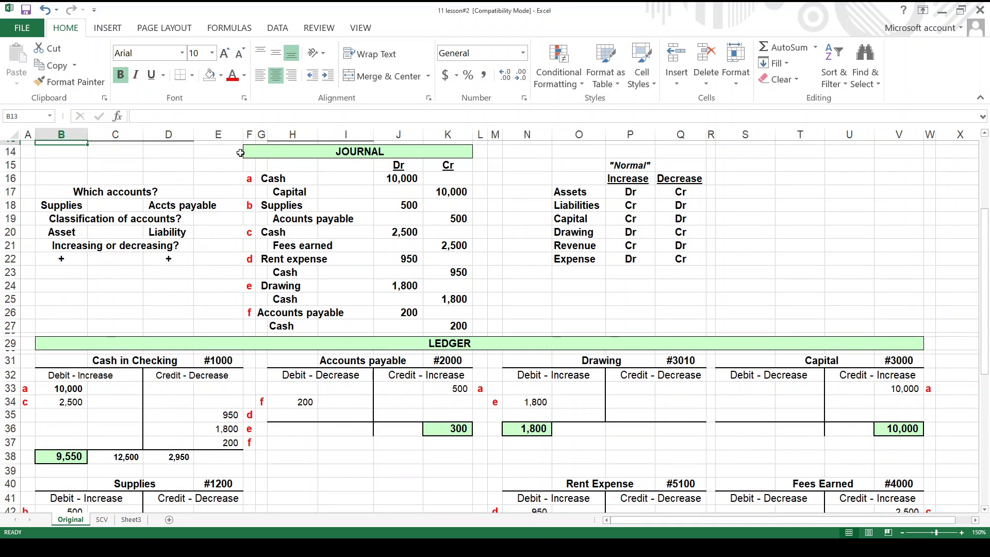
left_click_drag(246, 153, 452, 325)
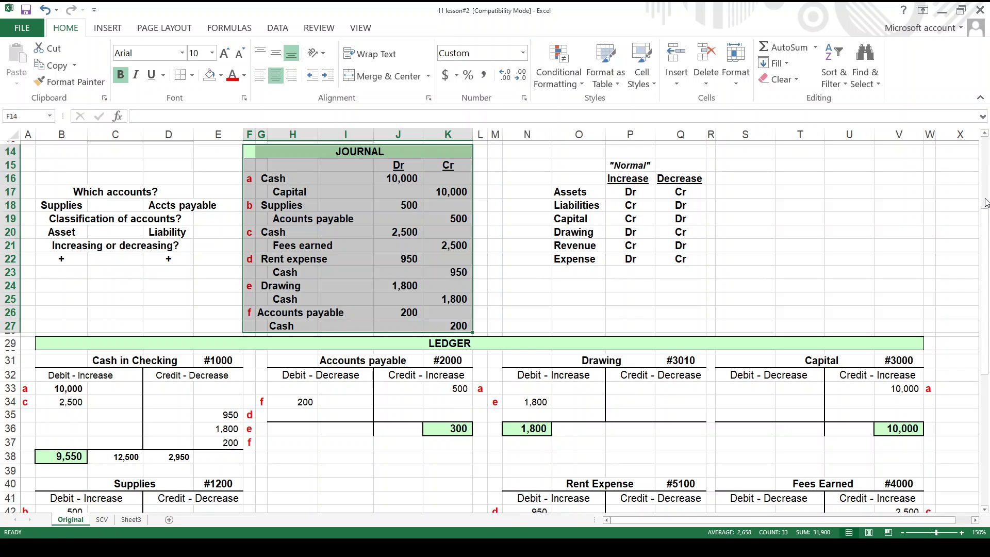
- Look over the accounting equation table and the trial balance, and return to transaction a's cash line in G16
scroll(986, 203, "up", 5)
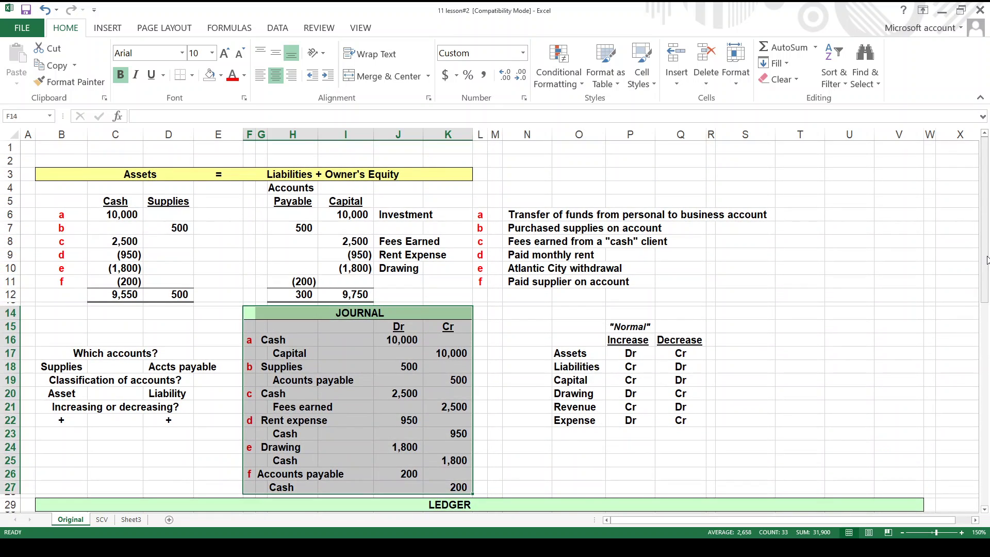
left_click_drag(987, 259, 988, 460)
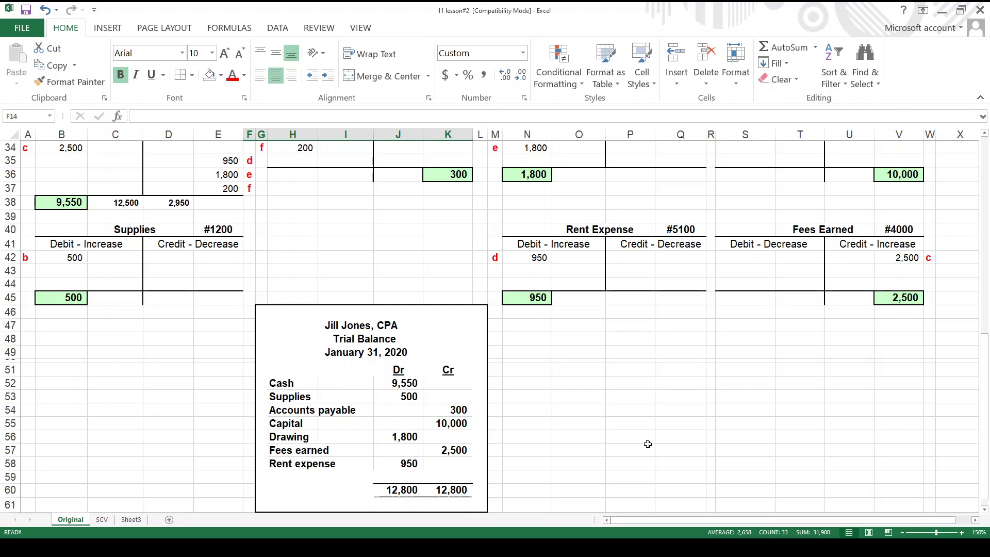
key("Up")
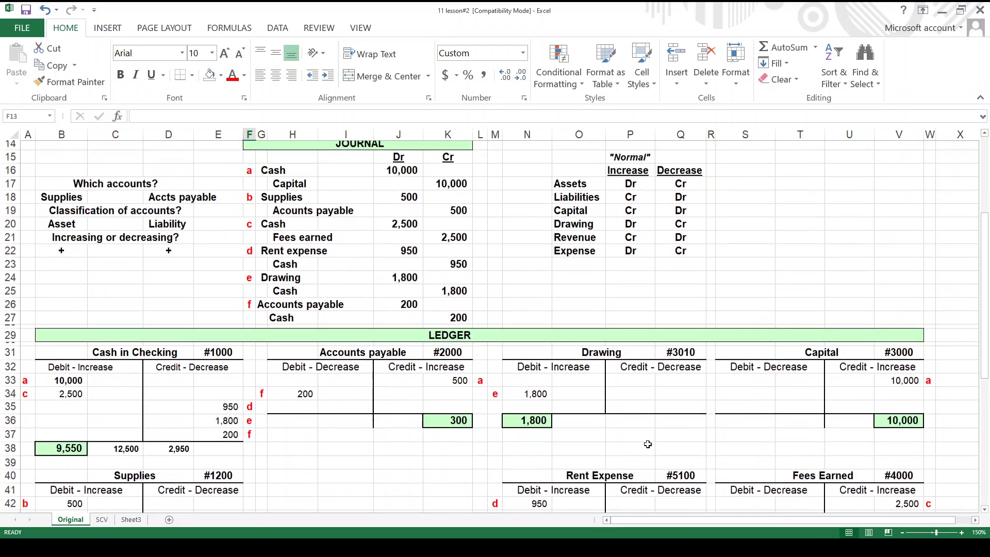
key("Left")
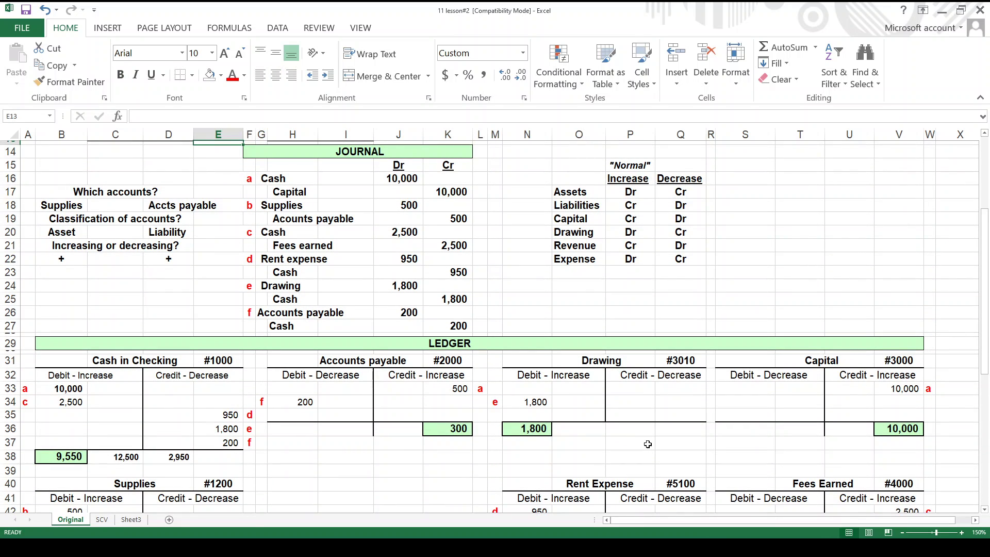
key("Down")
key("Down")
key("Down")
key("Right")
key("Right")
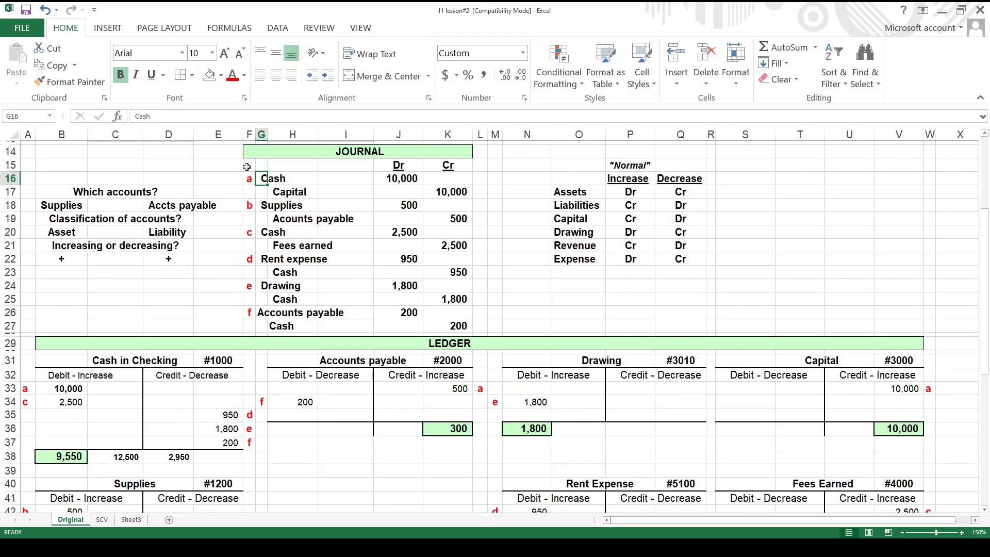
- Highlight the journal columns and entries in F15:K27, and point out transaction a's credit in K17 and debit in J16
left_click_drag(247, 167, 437, 324)
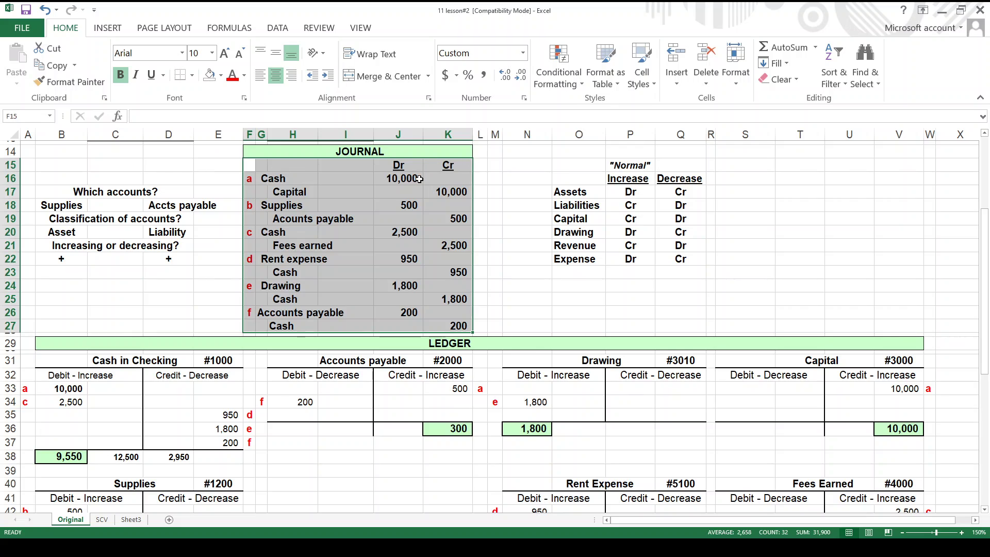
left_click(438, 192)
left_click(410, 179)
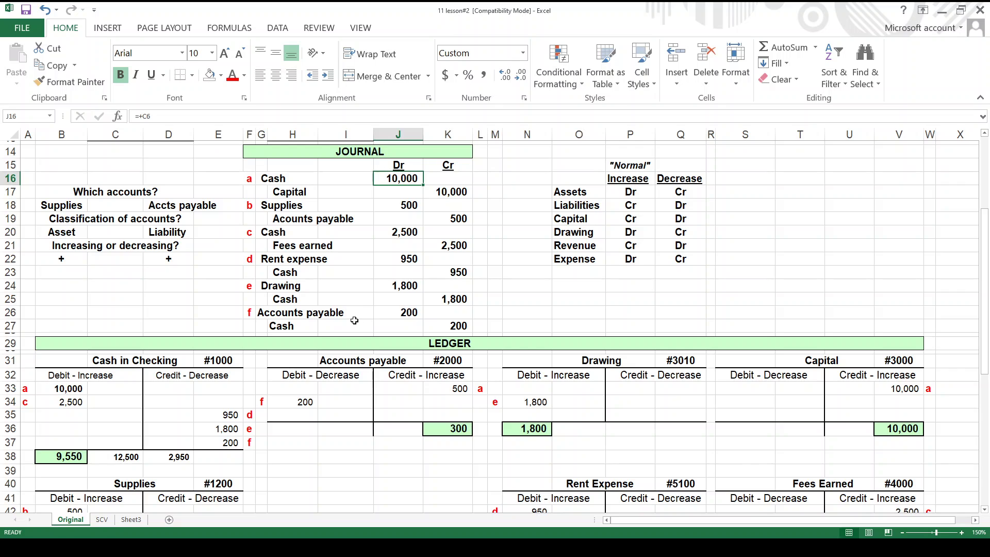
- Highlight the complete January 31, 2020 trial balance in G46:L61
left_click(986, 207)
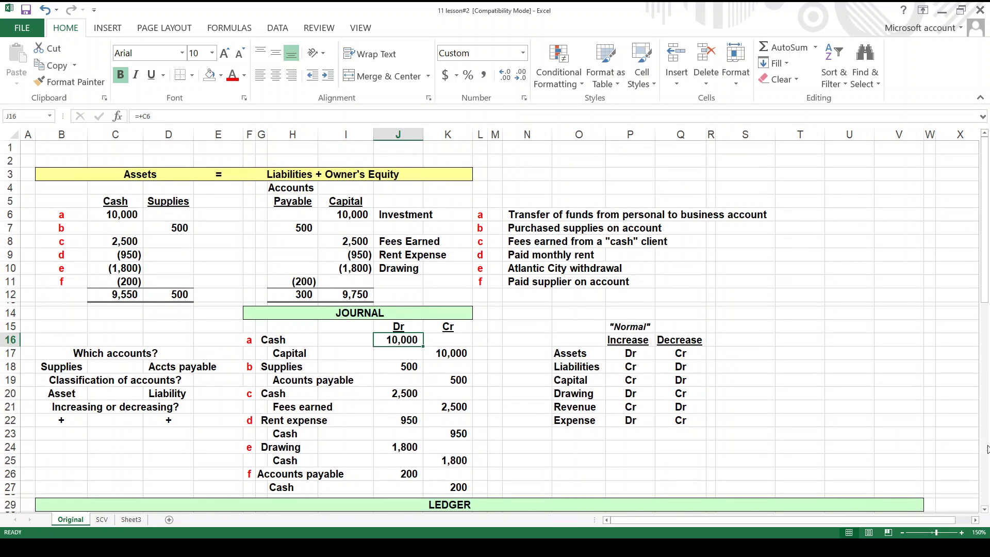
left_click(985, 509)
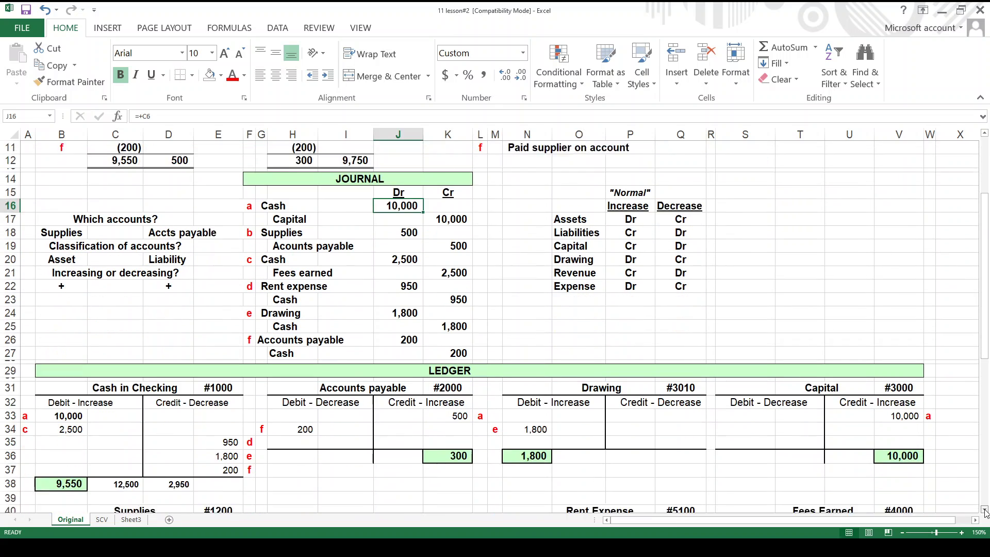
scroll(985, 511, "down", 6)
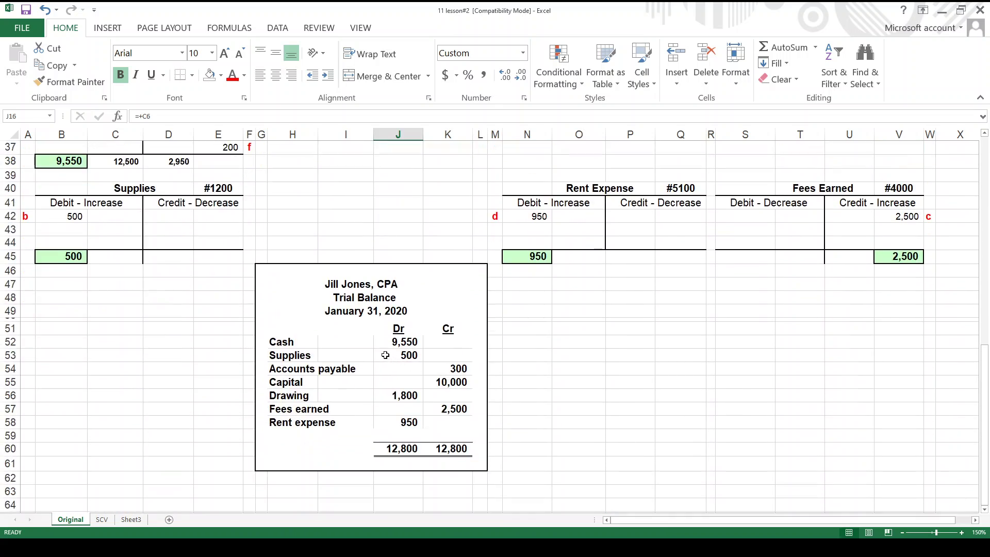
mouse_move(264, 270)
left_mouse_down()
mouse_move(407, 307)
mouse_move(459, 464)
mouse_move(478, 454)
mouse_move(481, 465)
left_mouse_up()
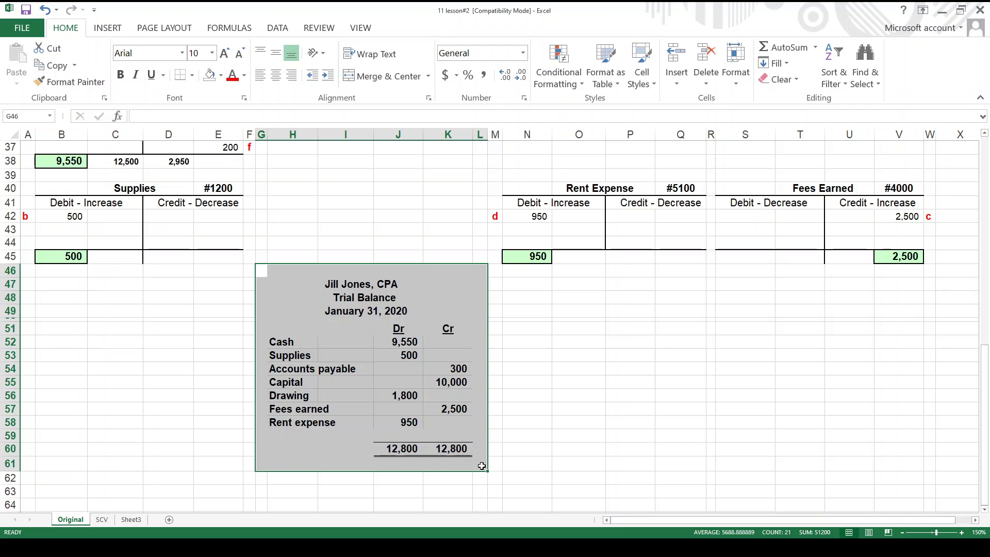
- Return to the journal and highlight the full block F14:K27 again
key("Page_Up")
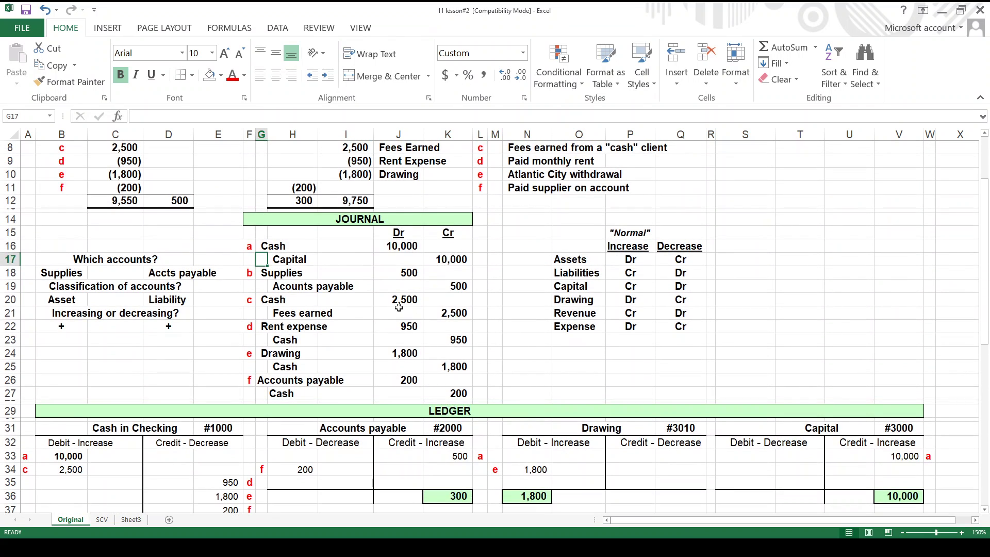
left_click_drag(248, 223, 461, 393)
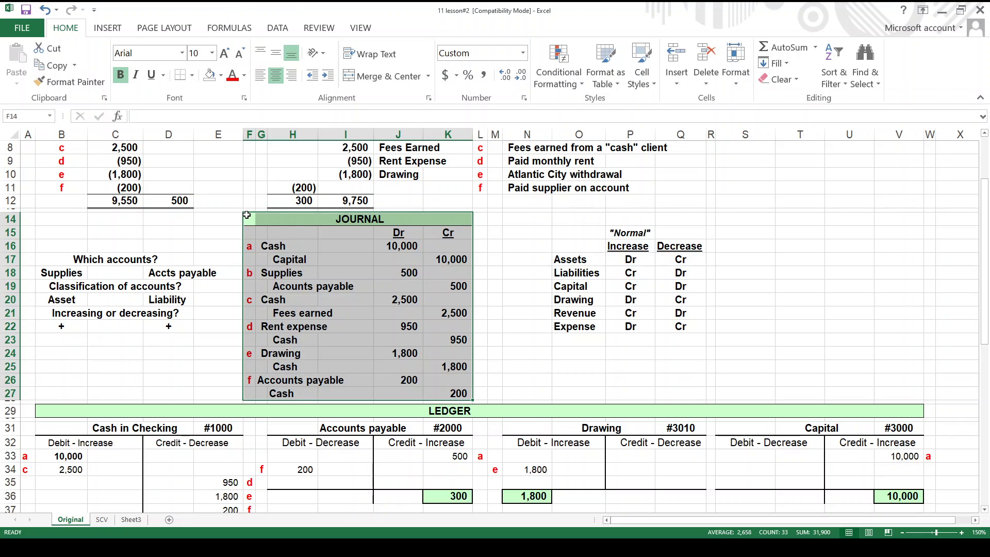
left_click_drag(246, 216, 461, 393)
- Return to the accounting equation table and select transaction a's cash amount in C6
key("Up")
key("Up")
key("Up")
key("Up")
key("Up")
key("Up")
key("Up")
key("Up")
key("Up")
key("Up")
key("Up")
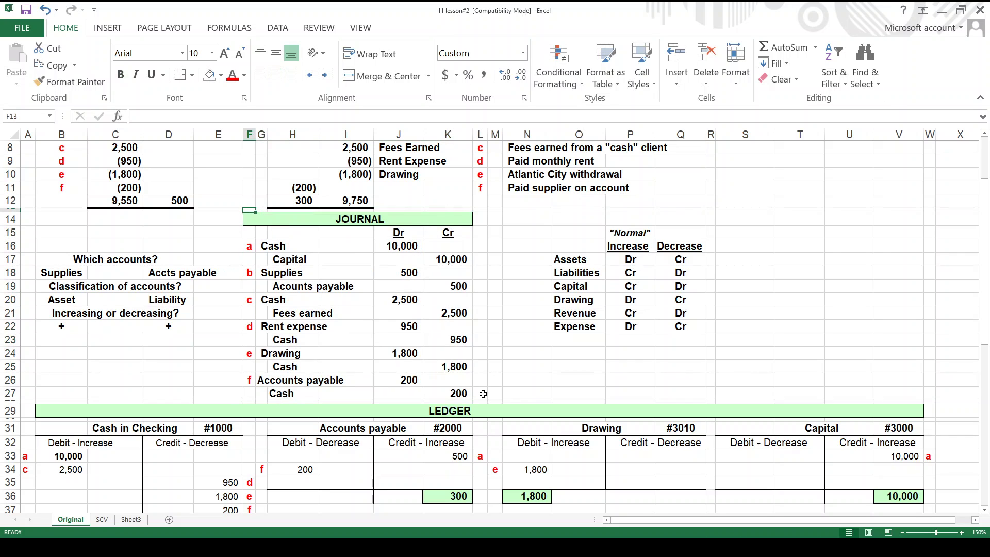
key("Left")
key("Left")
key("Left")
key("Left")
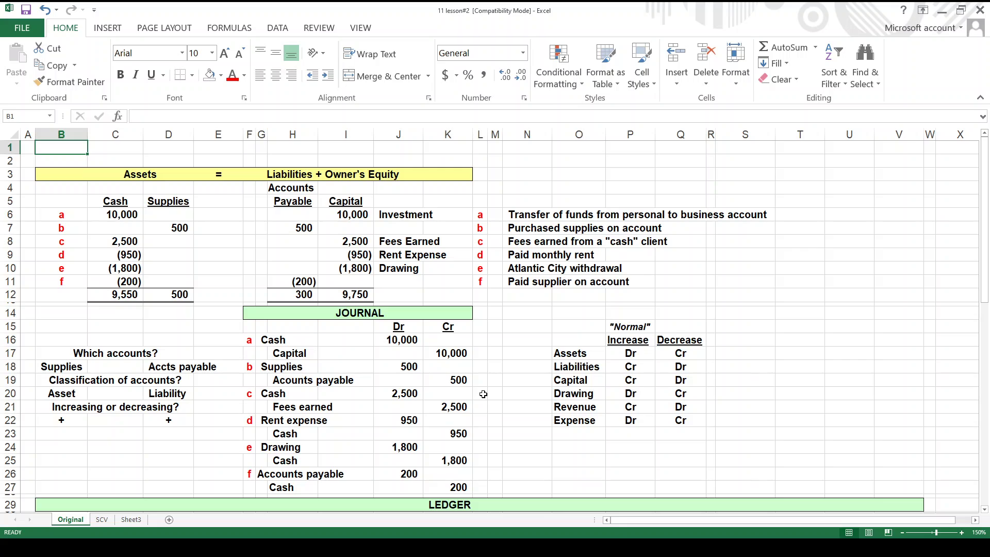
key("Down")
key("Down")
key("Down")
key("Down")
key("Down")
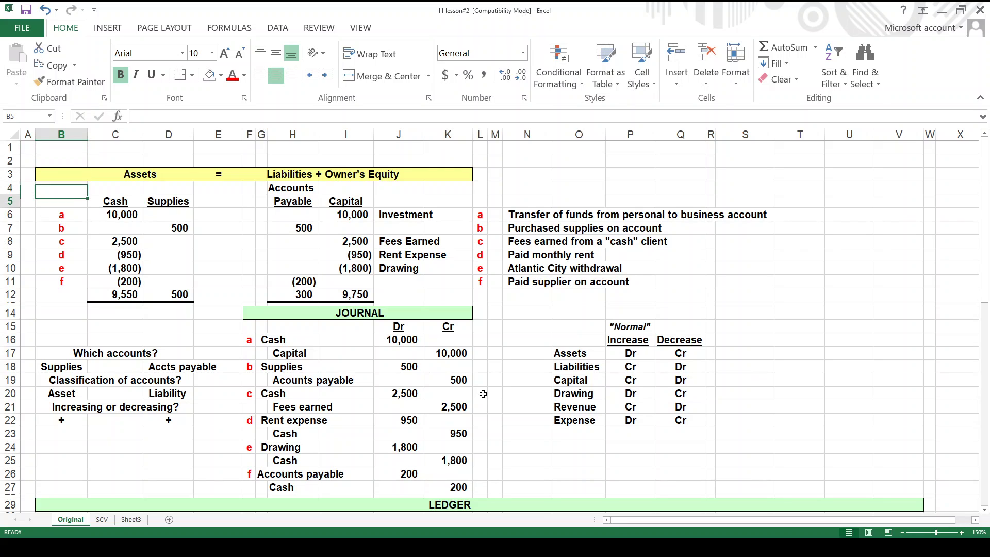
key("Right")
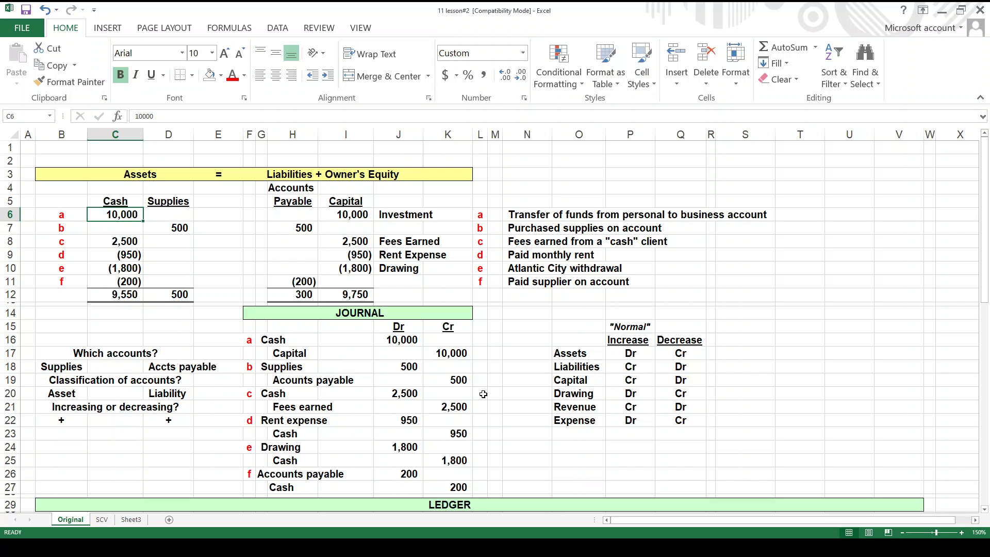
- Review the sheet from the accounting equation table through the journal and ledger down to the trial balance, ending in row 61
key("Down")
key("Down")
key("Down")
key("Down")
key("Down")
key("Down")
key("Down")
key("Down")
key("Down")
key("Down")
key("Down")
key("Down")
key("Down")
key("Down")
key("Down")
key("Down")
key("Down")
key("Down")
key("Down")
key("Down")
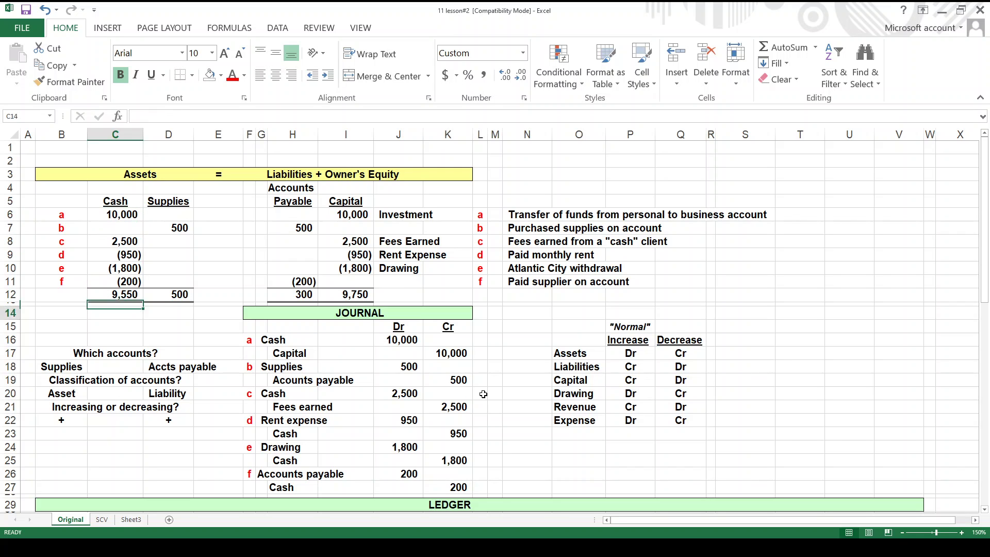
key("Down")
key("Down")
key("Down")
key("Down")
key("Down")
key("Down")
key("Down")
key("Down")
key("Down")
key("Down")
key("Down")
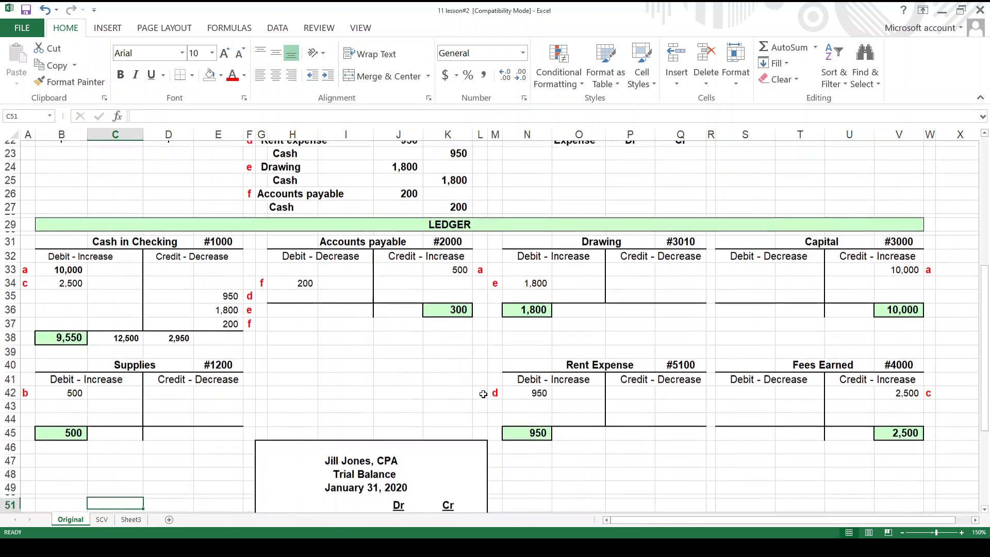
key("Down")
key("Down")
key("Down")
key("Down")
key("Down")
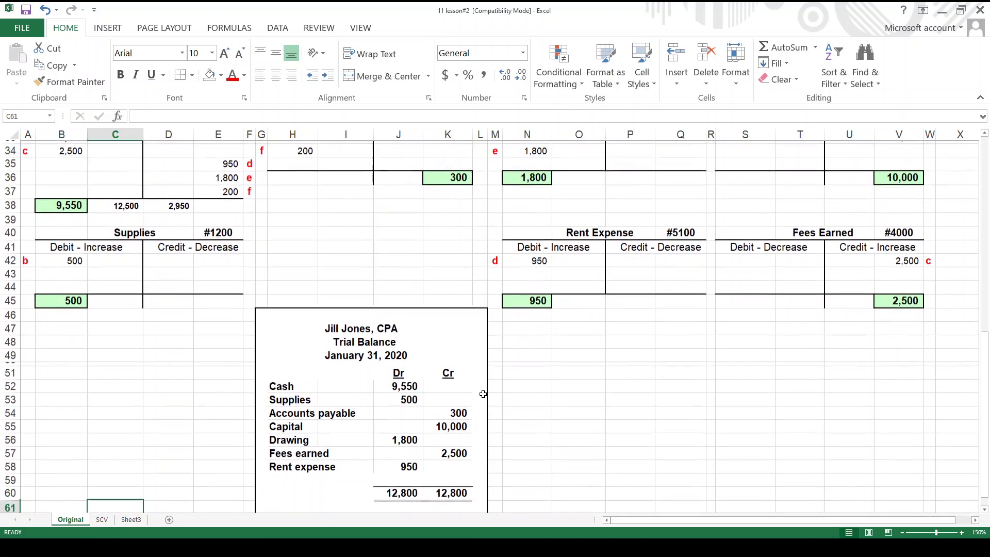
key("Left")
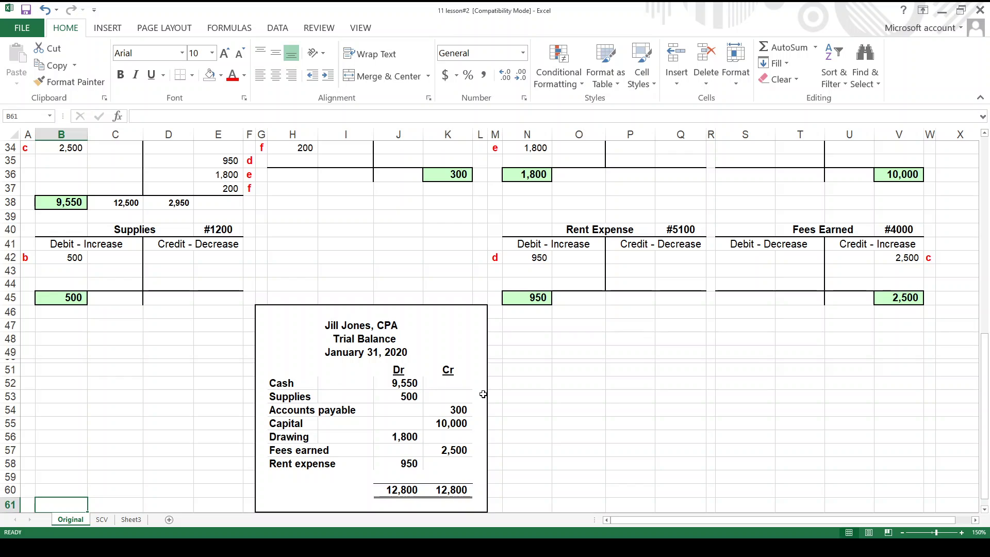
key("Left")
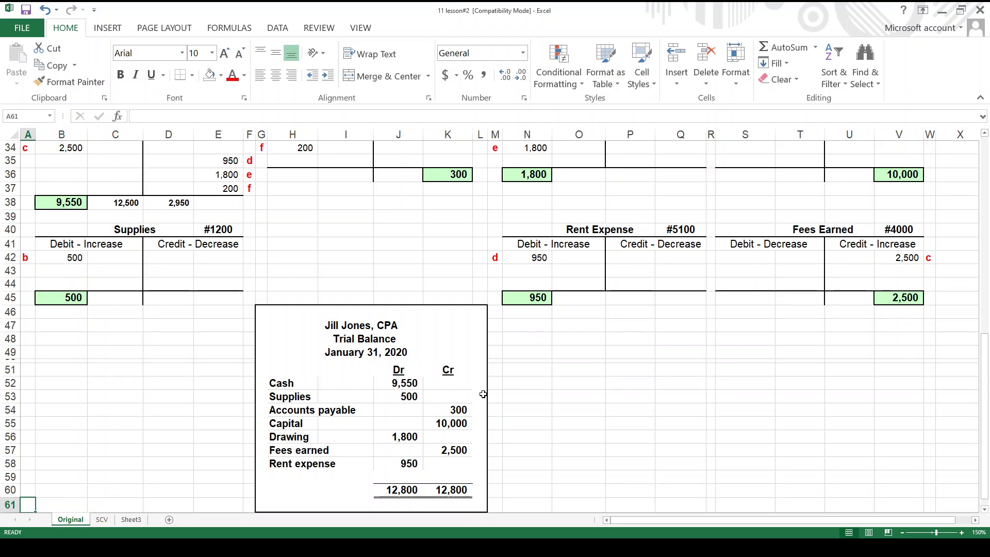
- Review the sheet from the trial balance back up through the ledger and journal to the accounting equation heading in row 3
key("Up")
key("Up")
key("Up")
key("Up")
key("Up")
key("Up")
key("Up")
key("Up")
key("Up")
key("Up")
key("Up")
key("Up")
key("Up")
key("Up")
key("Up")
key("Up")
key("Up")
key("Up")
key("Up")
key("Up")
key("Up")
key("Up")
key("Up")
key("Up")
key("Up")
key("Up")
key("Up")
key("Up")
key("Up")
key("Up")
key("Up")
key("Up")
key("Up")
key("Up")
key("Up")
key("Up")
key("Up")
key("Up")
key("Up")
key("Up")
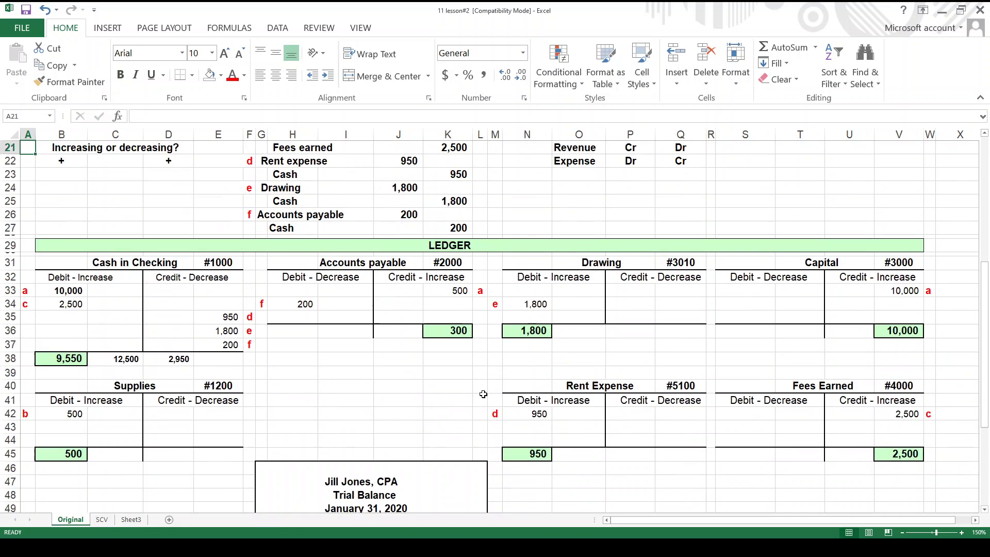
key("Down")
key("Down")
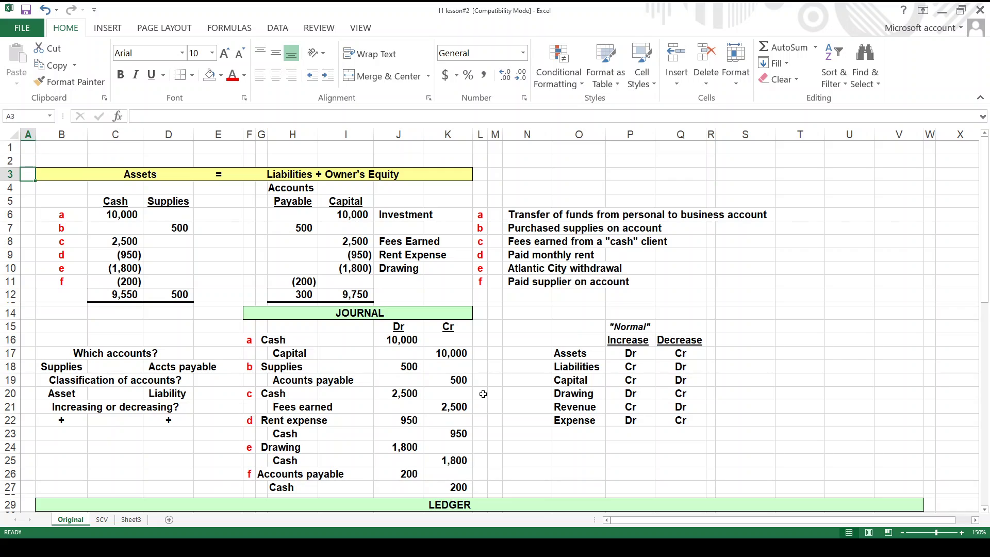
- Step across the accounting equation heading from Assets to the Liabilities cell H3
key("Right")
key("Right")
key("Right")
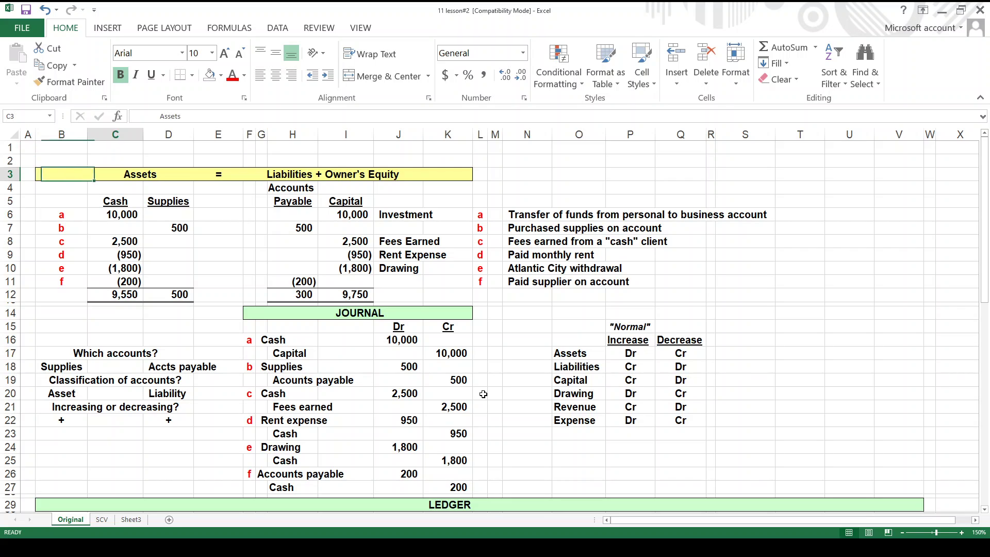
key("Right")
key("Right")
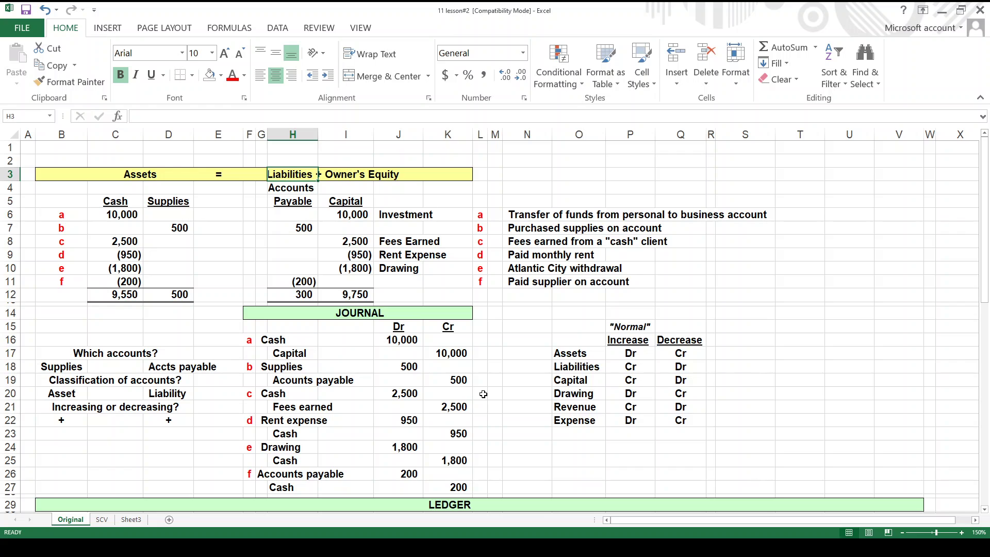
- Go down to the journal and highlight its entries for transactions a to f in G14:K27, clearing the highlight when done
key("Down")
key("Down")
key("Down")
key("Down")
key("Down")
key("Down")
key("Down")
key("Down")
key("Down")
key("Down")
key("Down")
key("Down")
key("Down")
key("Down")
key("Down")
key("Down")
key("Down")
key("Down")
key("Down")
key("Down")
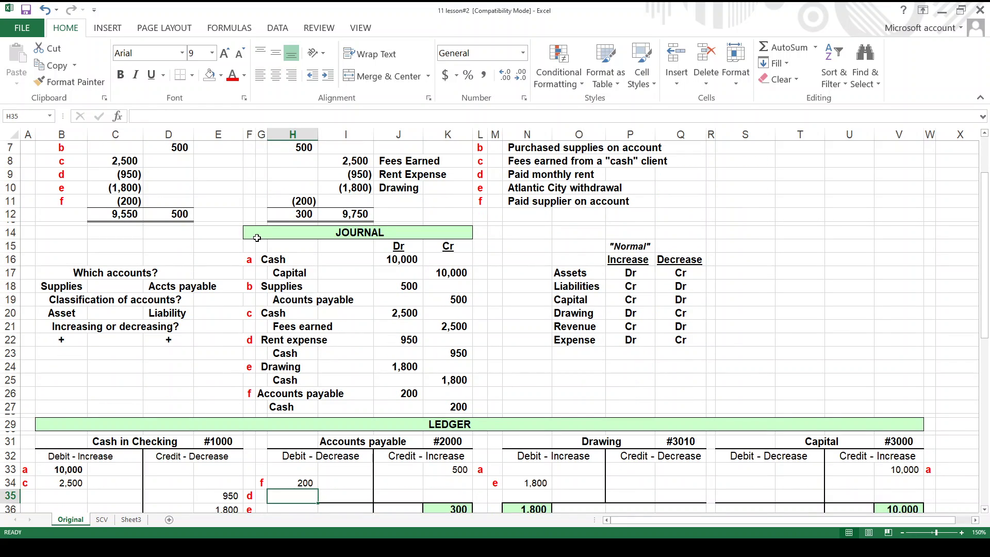
left_click_drag(256, 235, 444, 403)
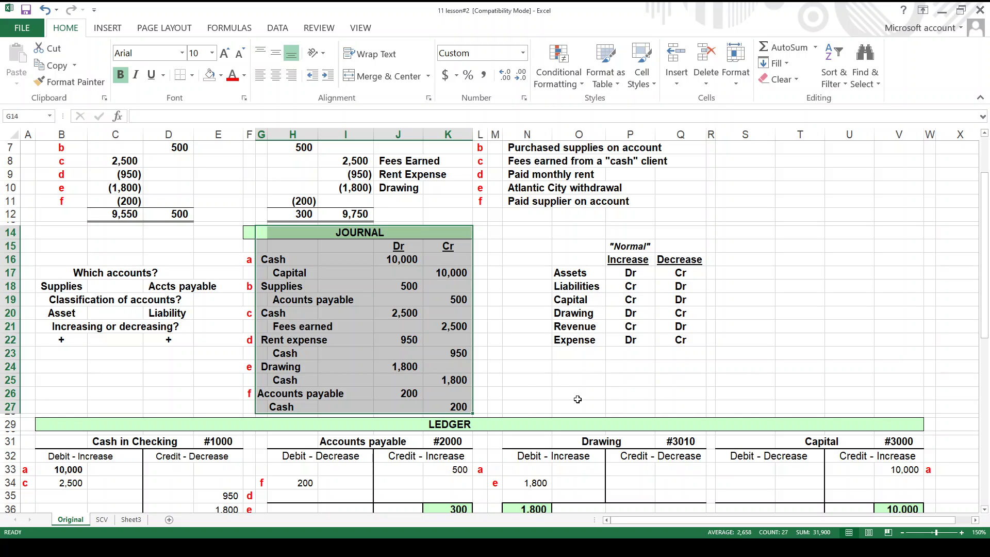
left_click(479, 408)
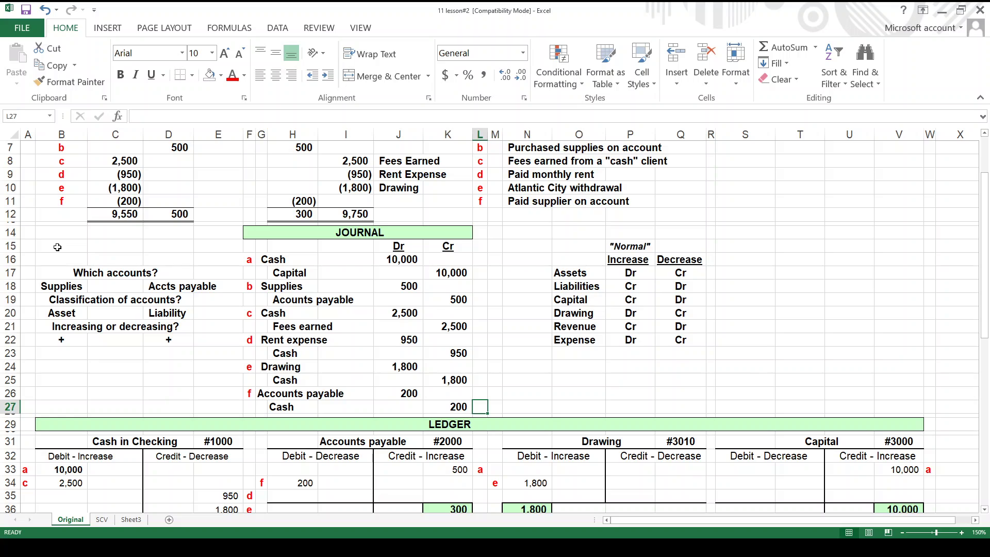
- Highlight the account analysis questions beside the journal, first as B15:E23 and again as B16:E22
left_click_drag(57, 247, 203, 360)
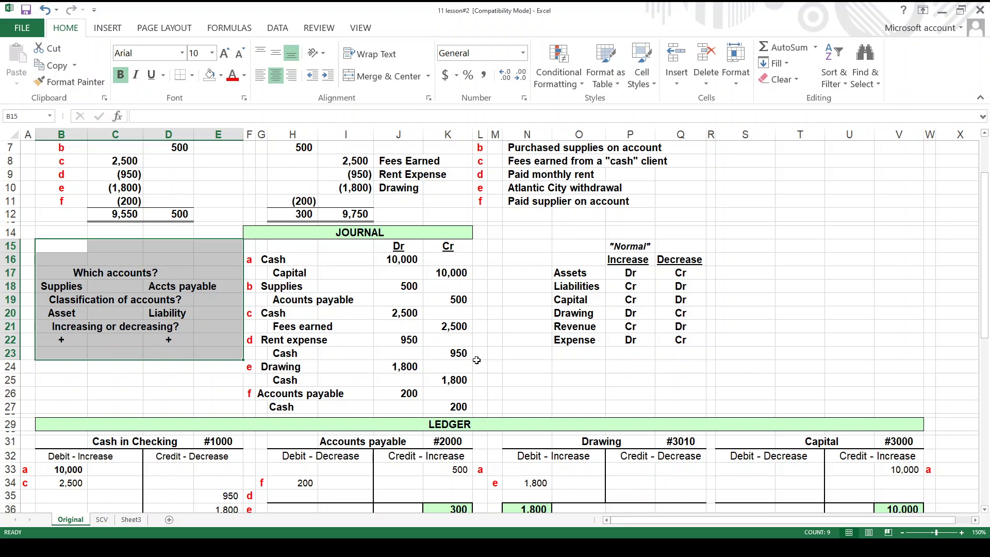
left_click(479, 370)
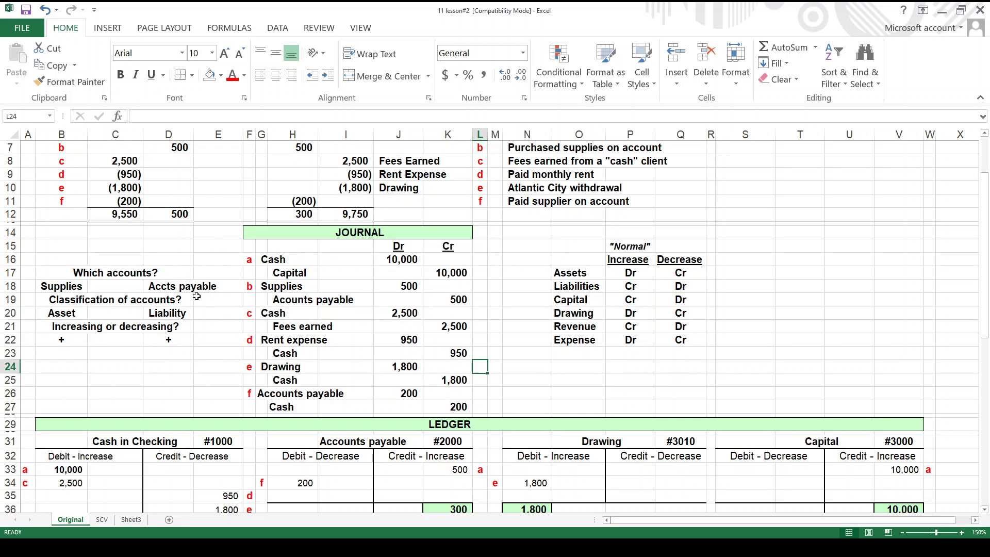
left_click_drag(49, 264, 202, 338)
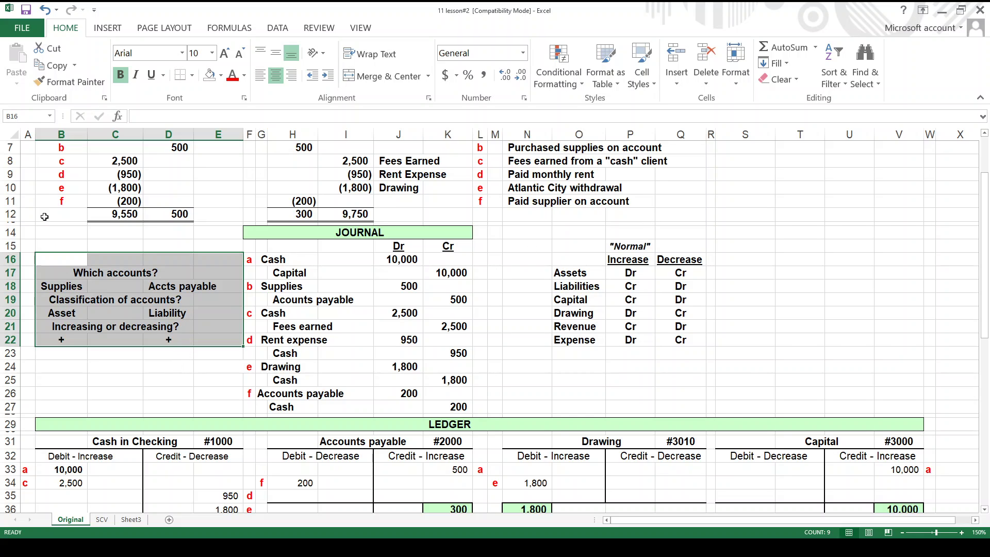
- Highlight the full accounting equation table in B3:K12 and close the workbook
left_click_drag(55, 216, 439, 176)
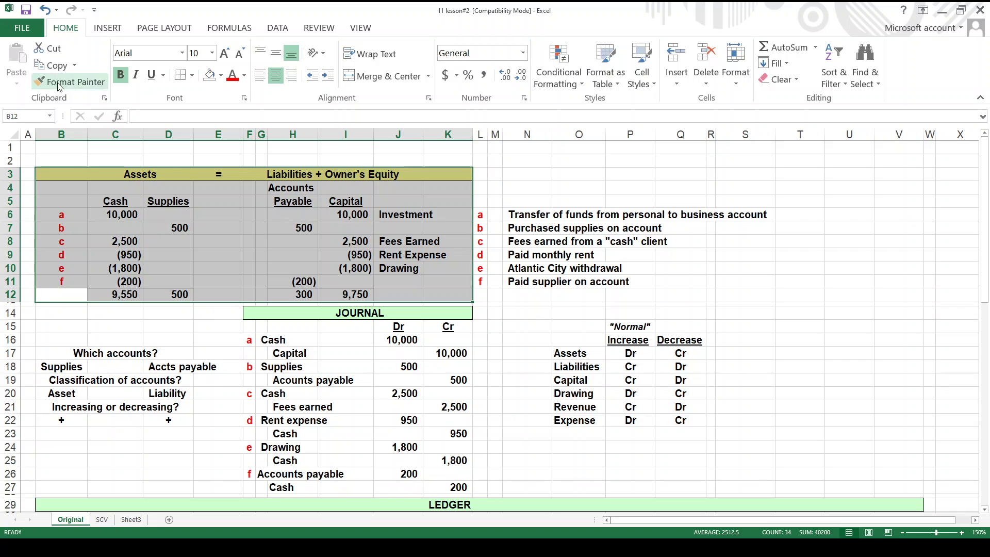
left_click(979, 10)
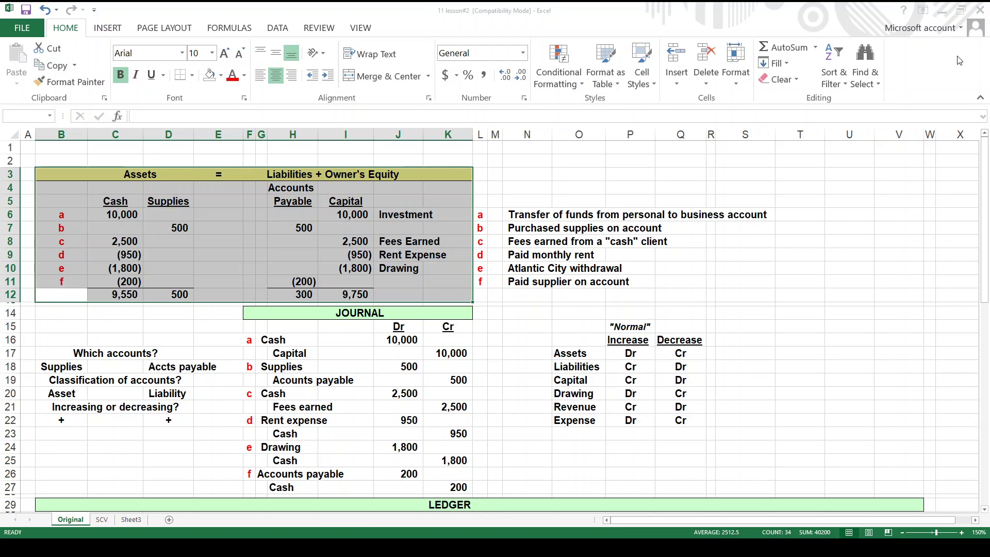